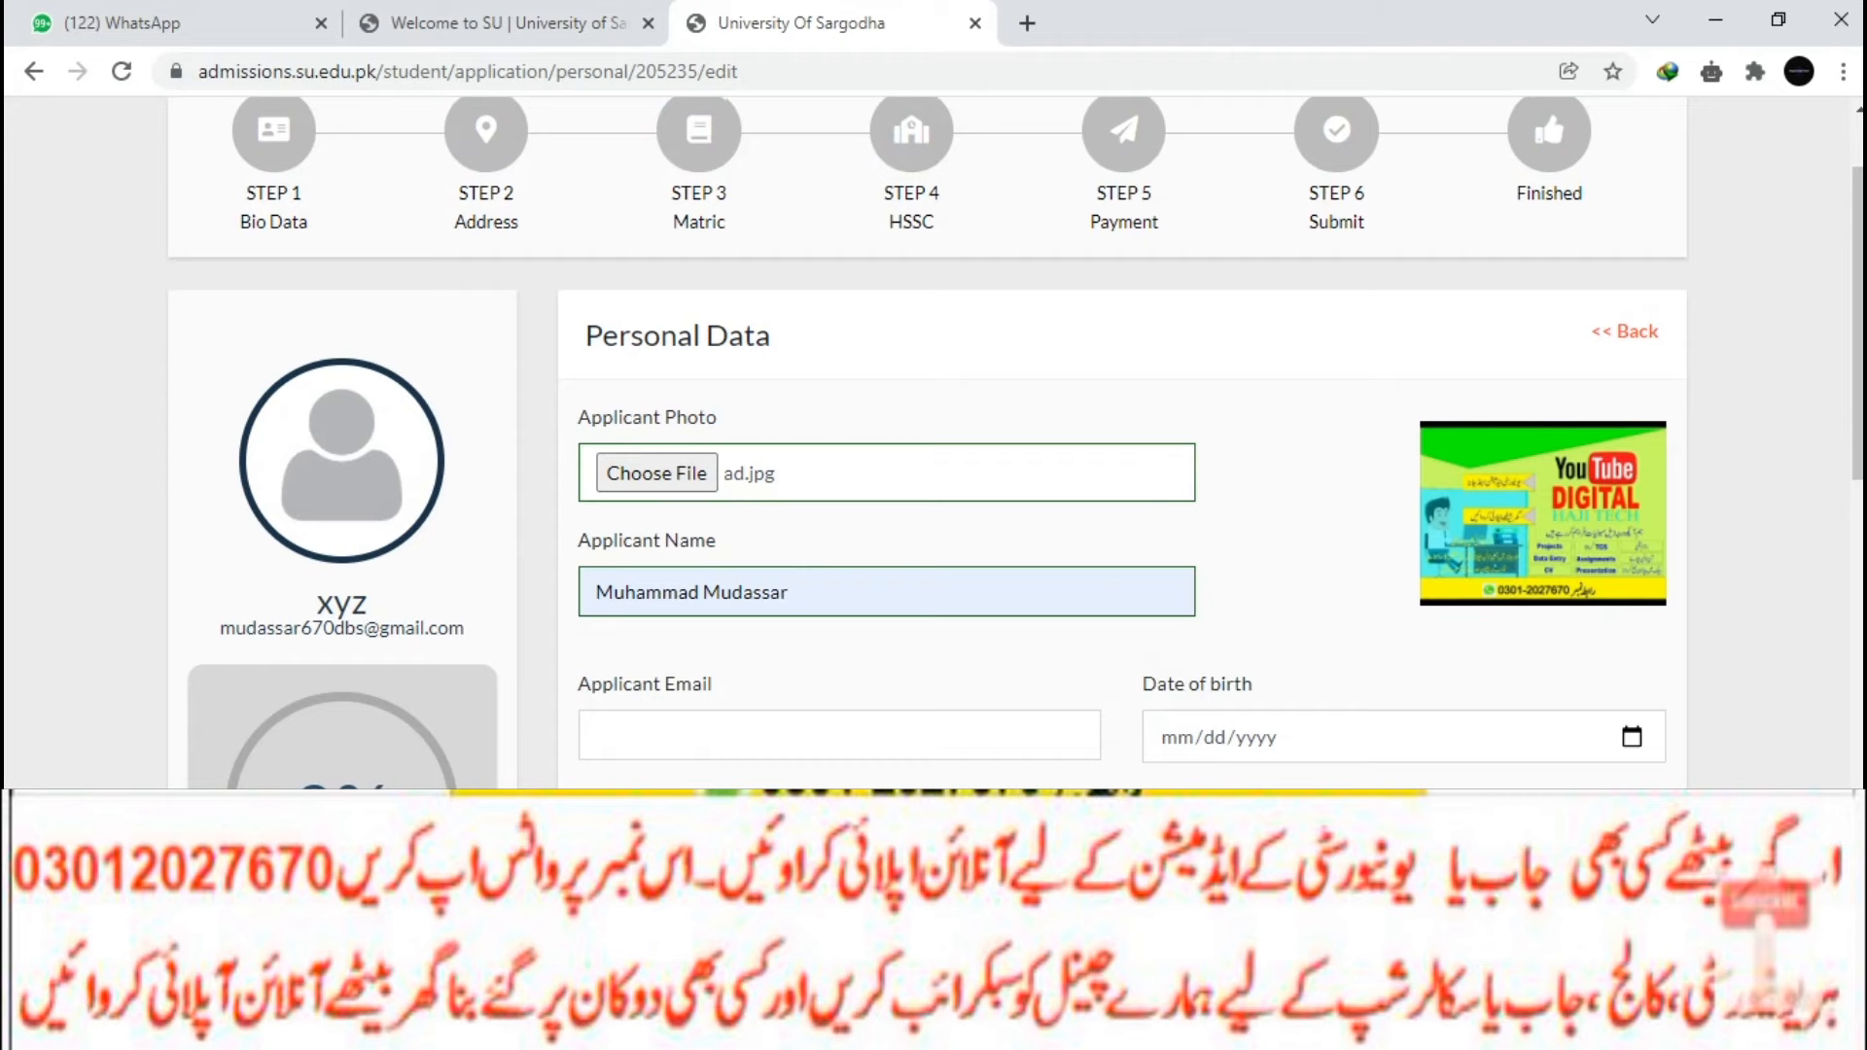
Fill the Applicant Email field with the saved autofill e-mail address.
scroll(929, 443, down, 1)
click(840, 598)
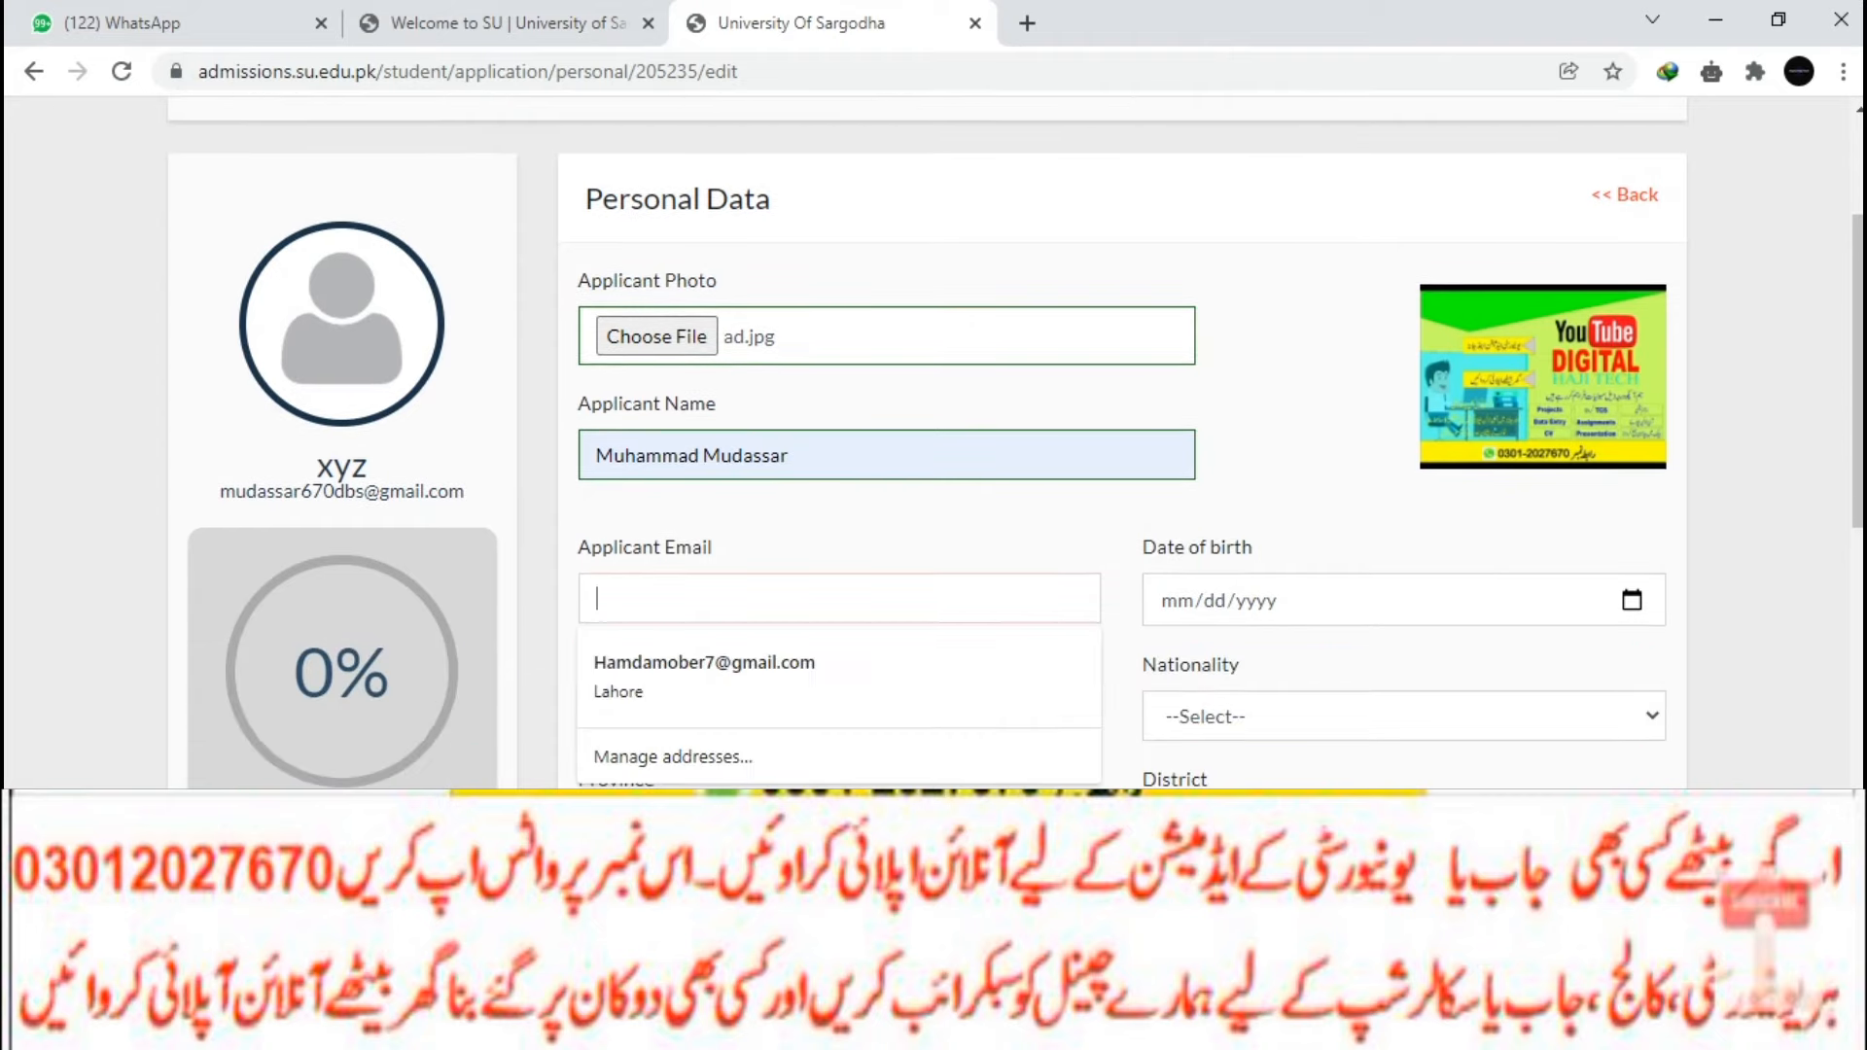
text(hib)
key(BackSpace)
key(BackSpace)
key(BackSpace)
text(hib)
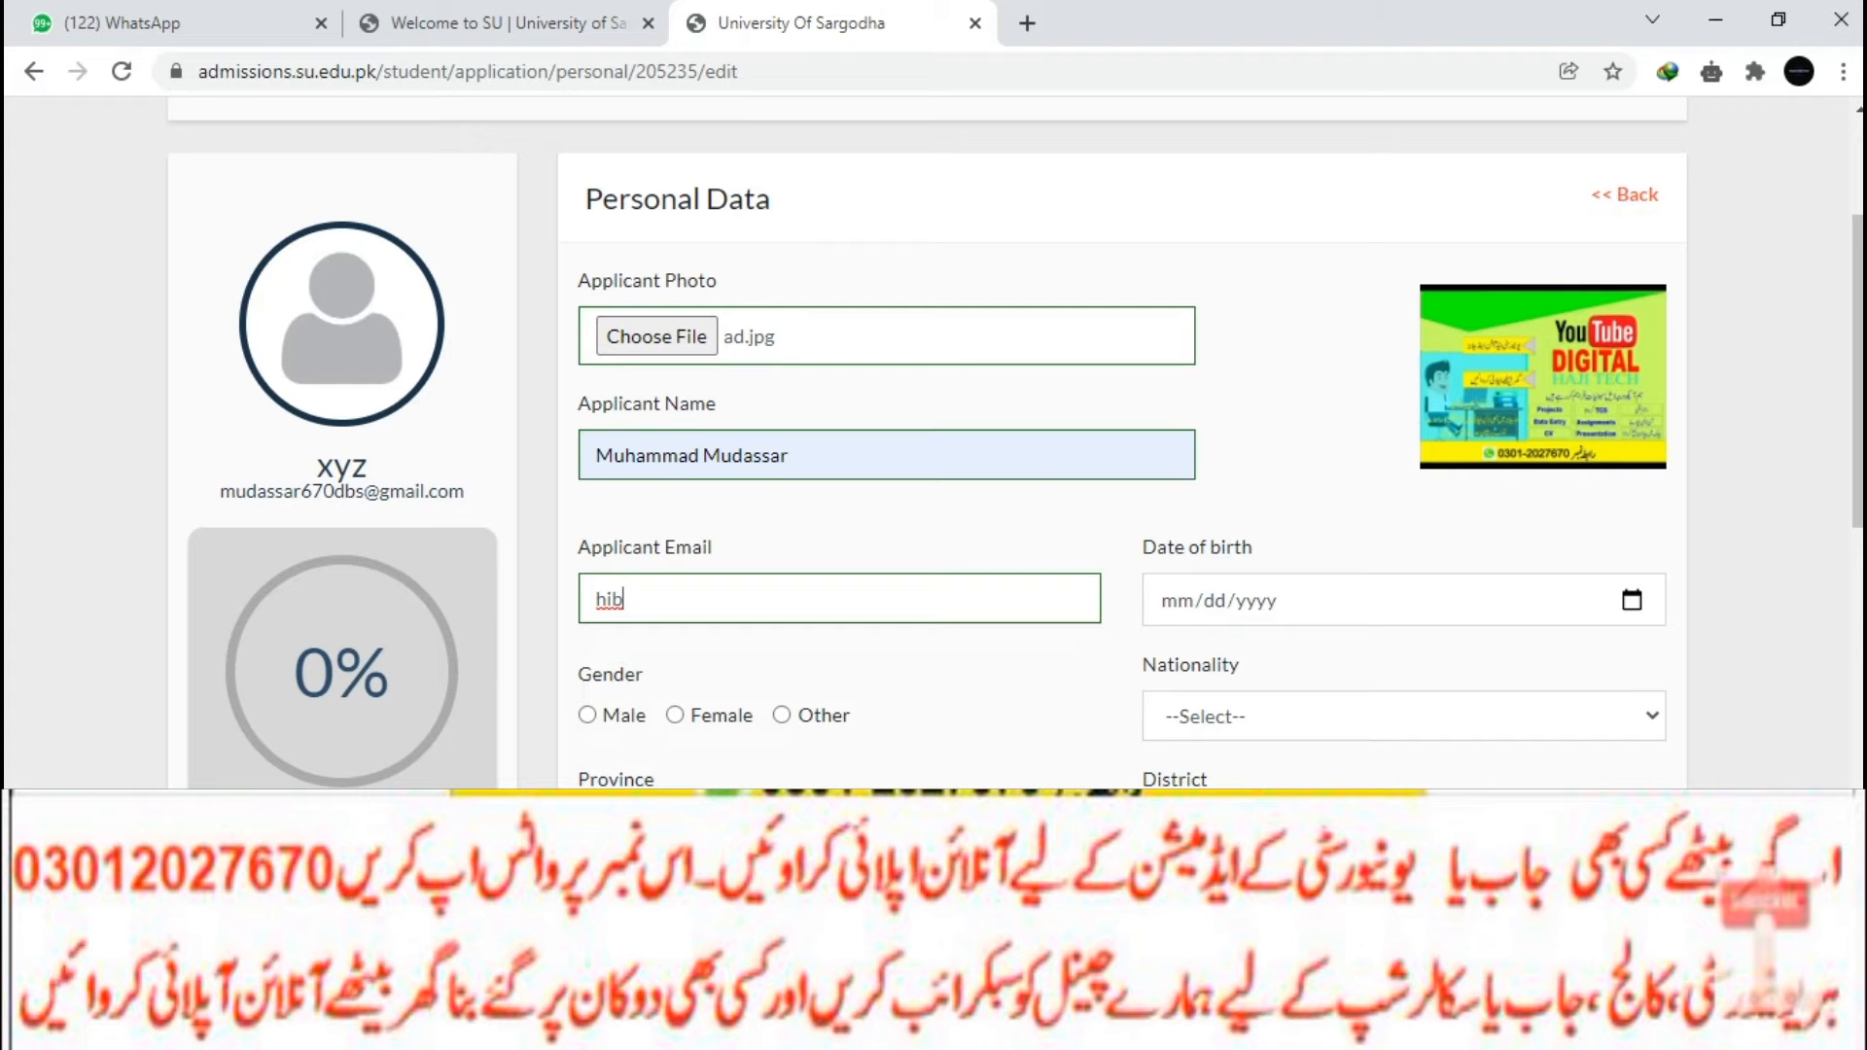
key(BackSpace)
key(BackSpace)
text(uba)
key(Down)
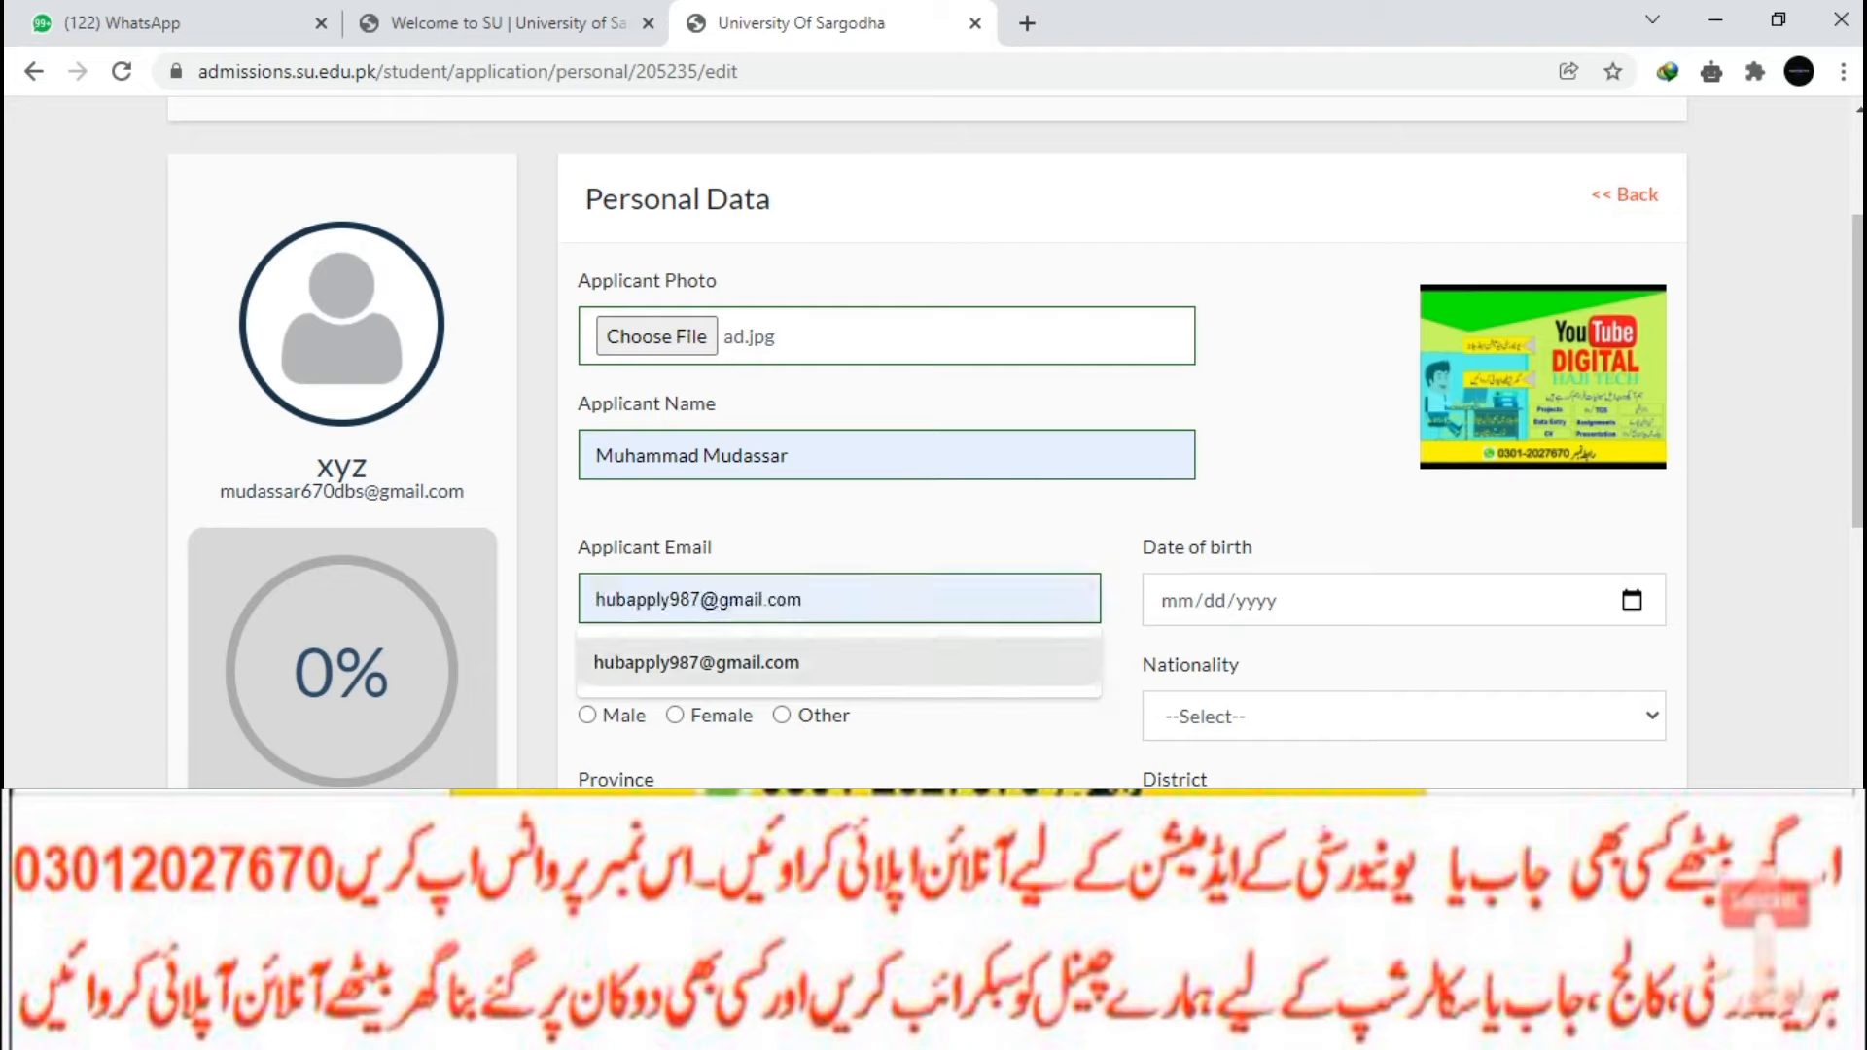
key(Return)
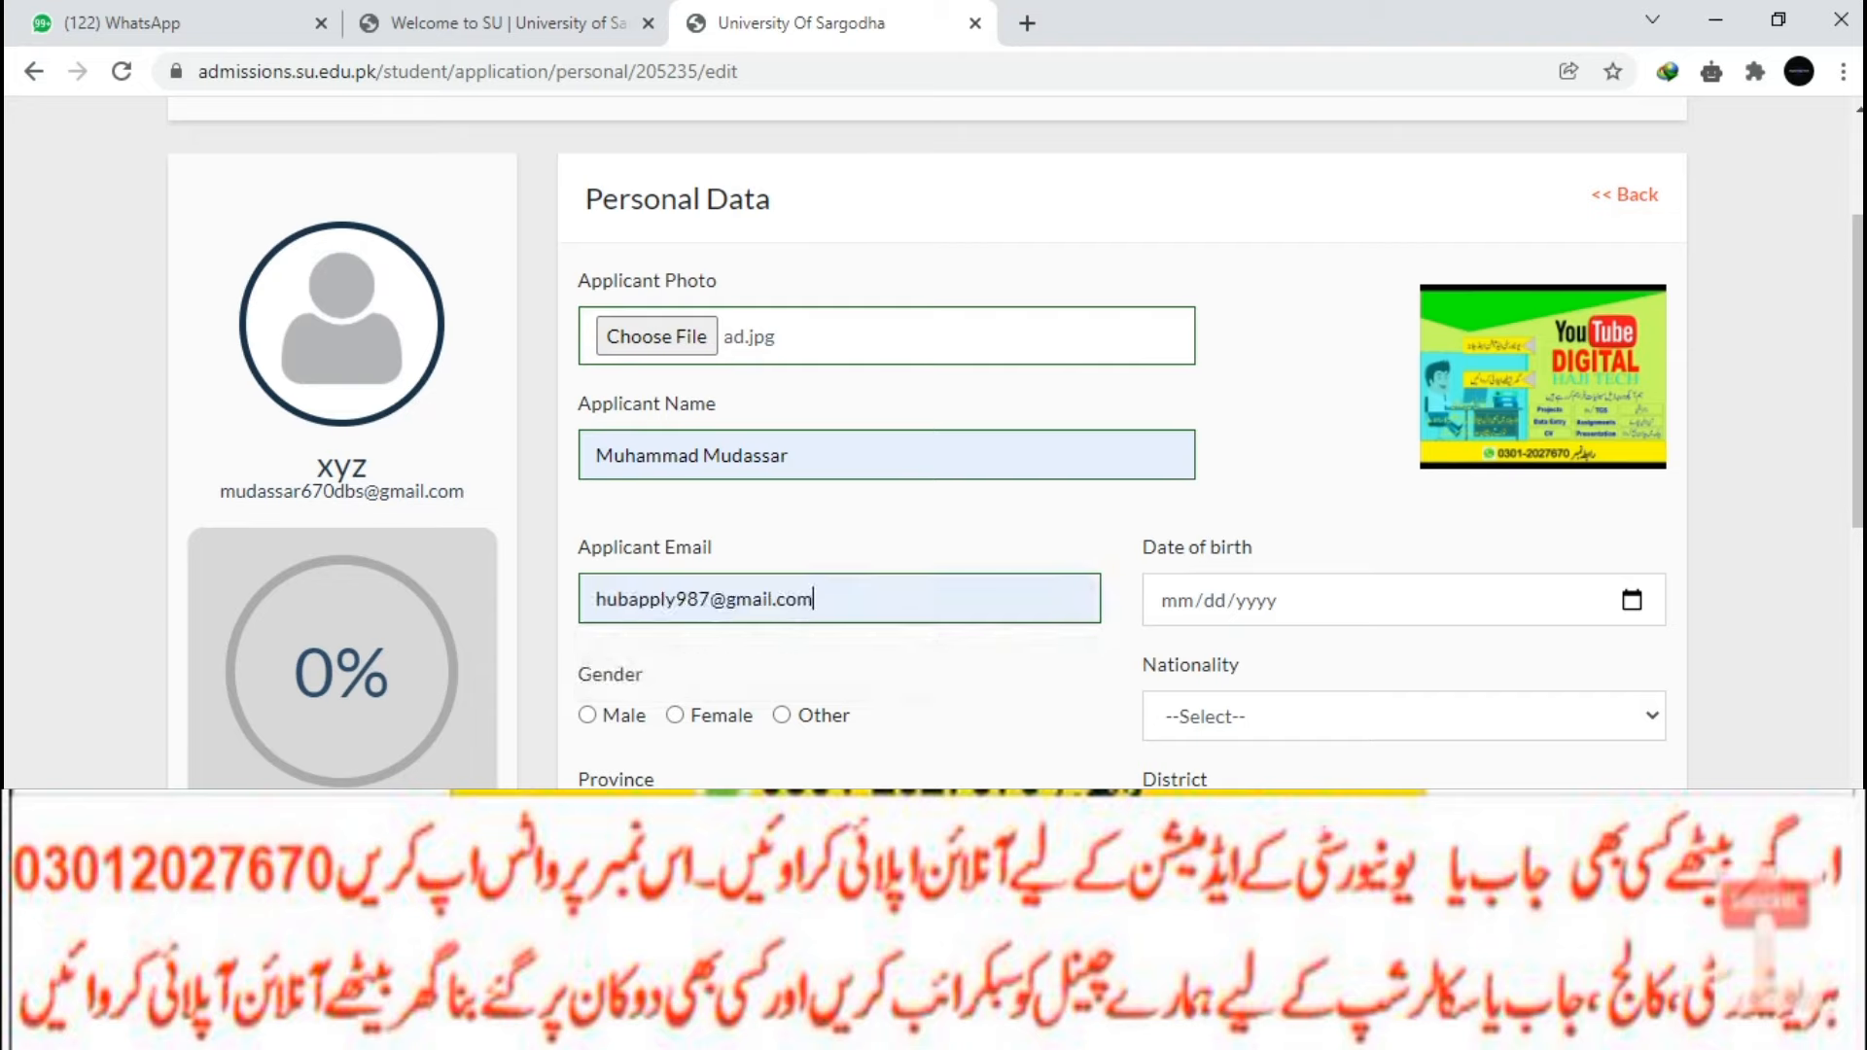
Set the date of birth to 5 May 2006 with the calendar picker.
click(1632, 601)
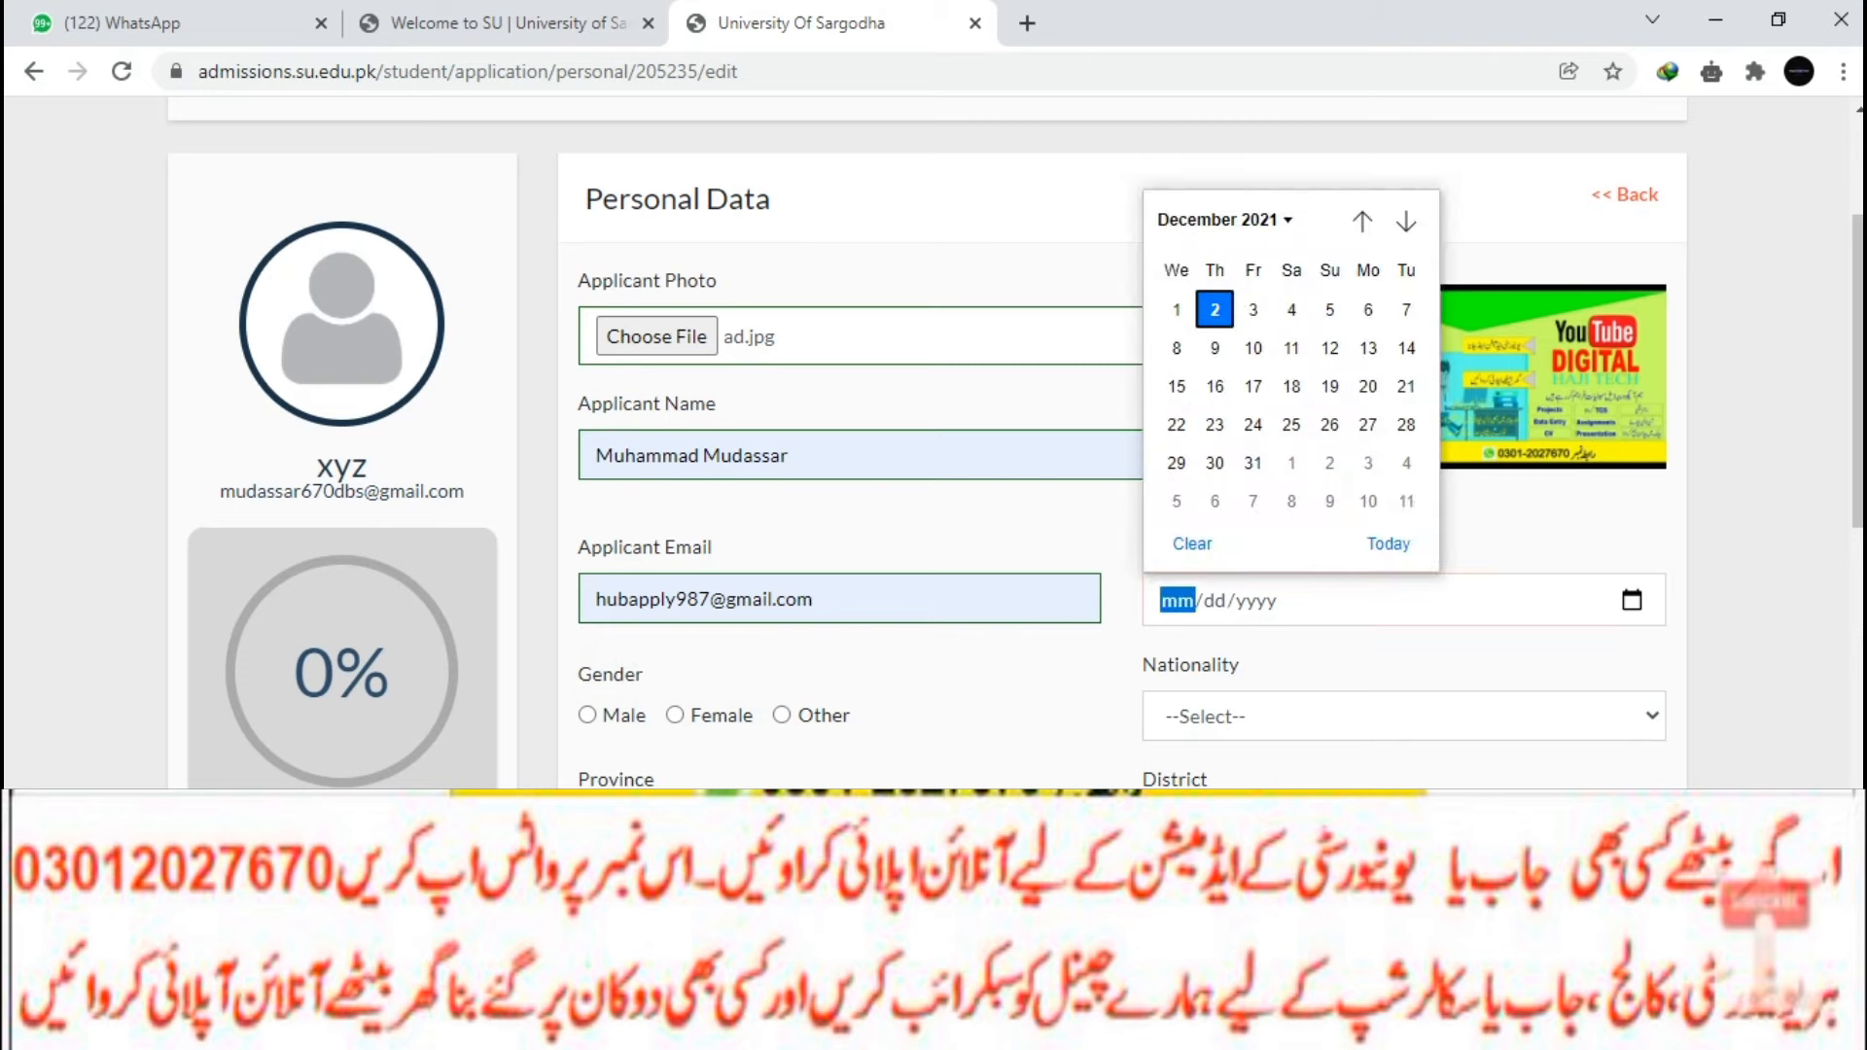
click(1225, 220)
scroll(1187, 355, up, 1)
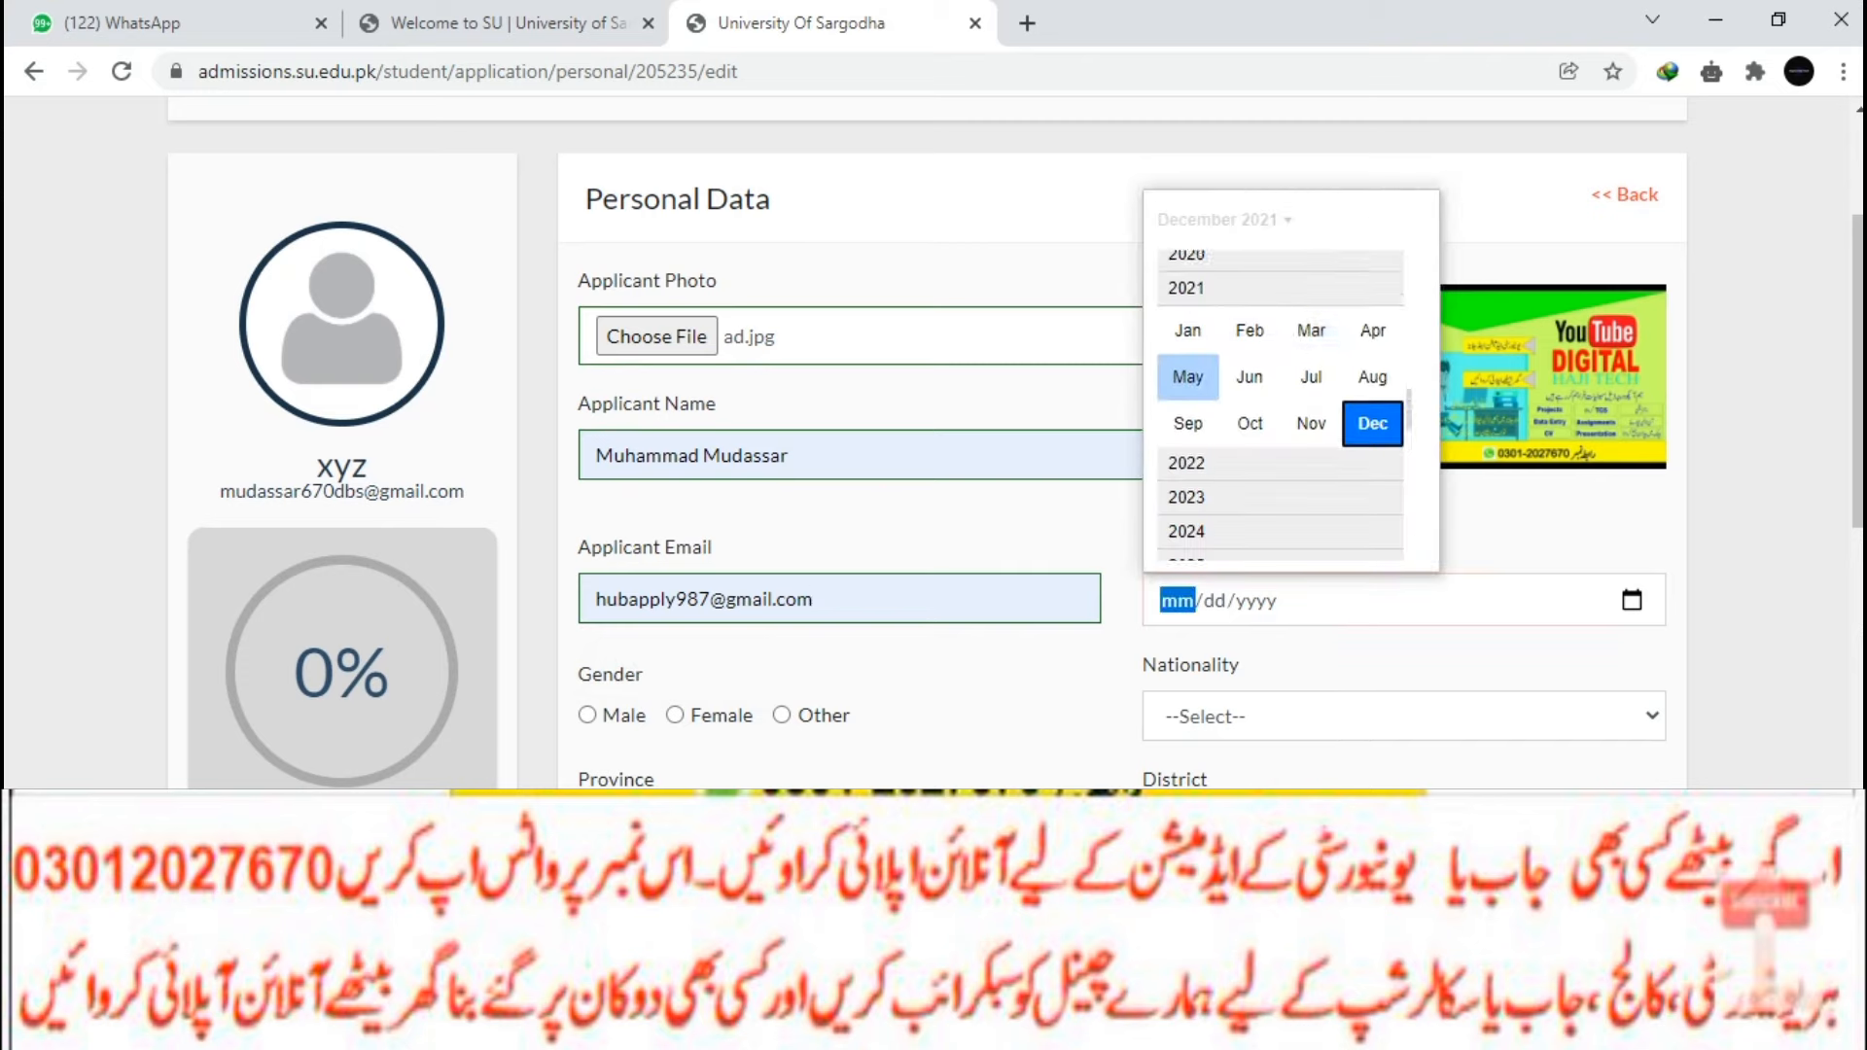
scroll(1280, 399, up, 3)
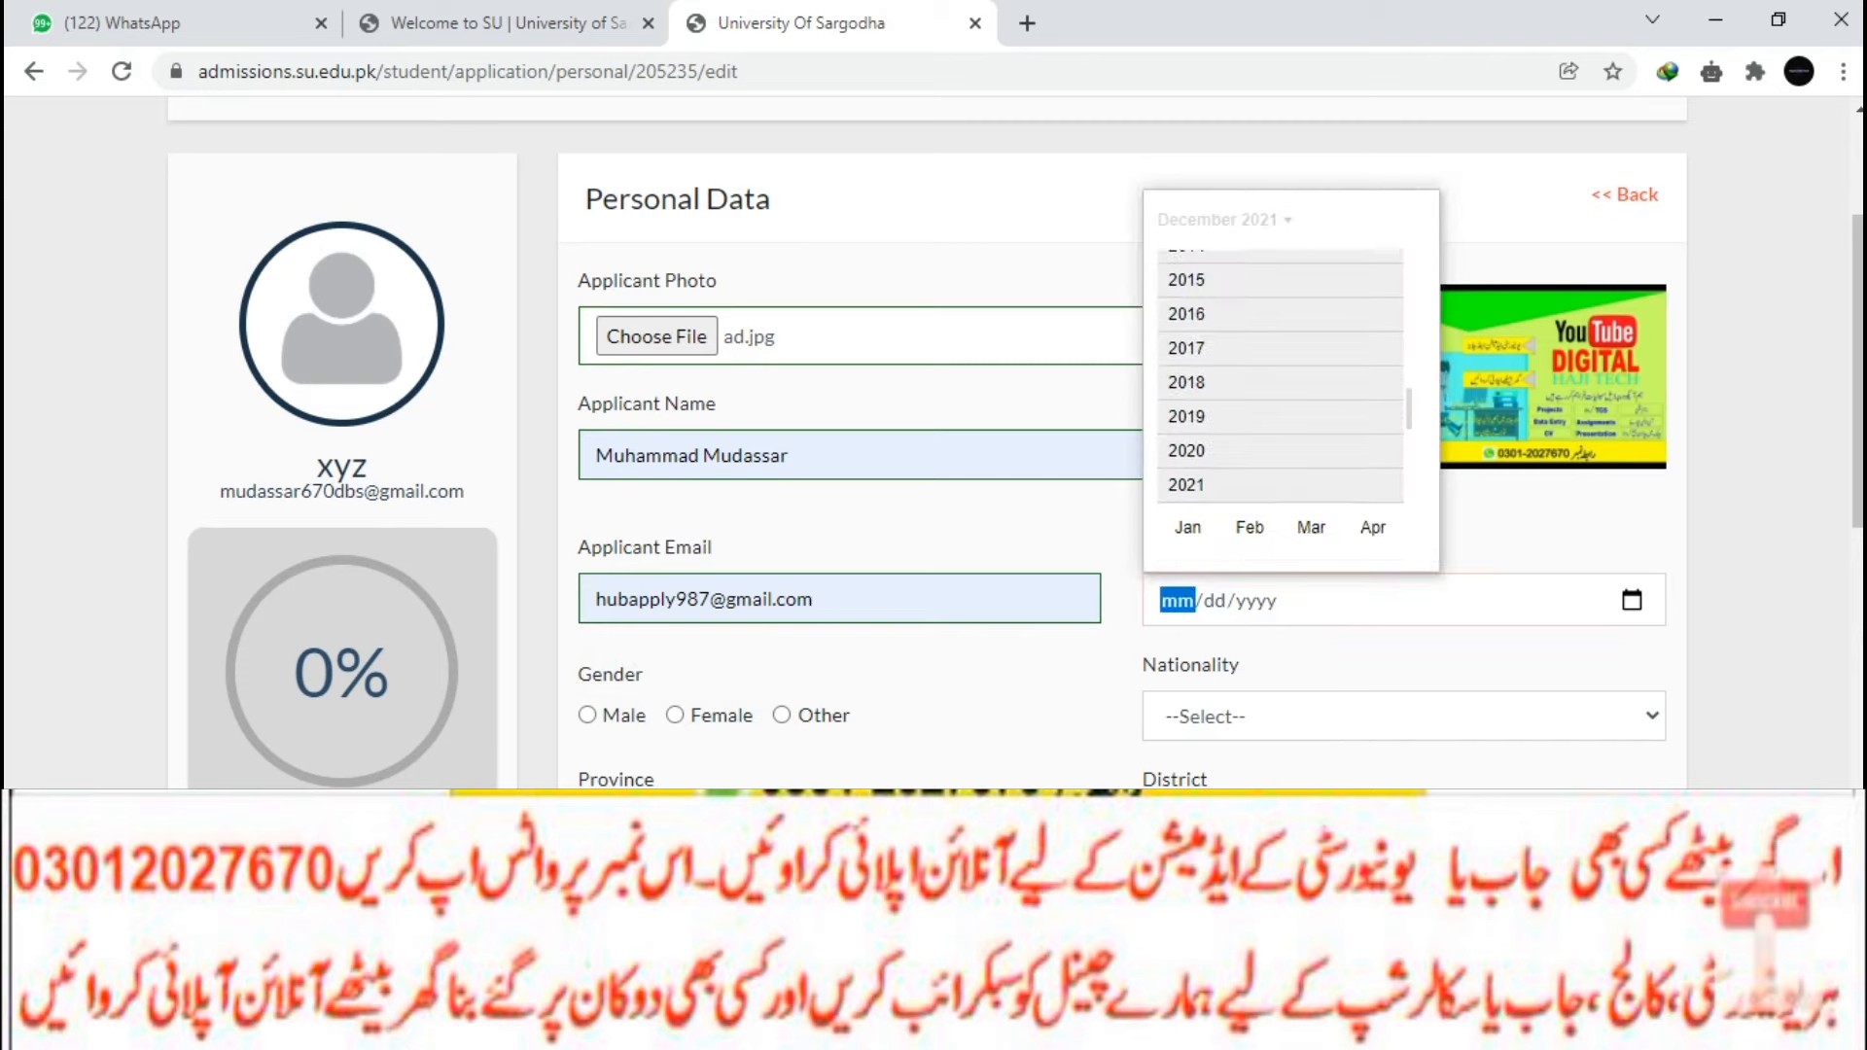
scroll(1187, 355, up, 5)
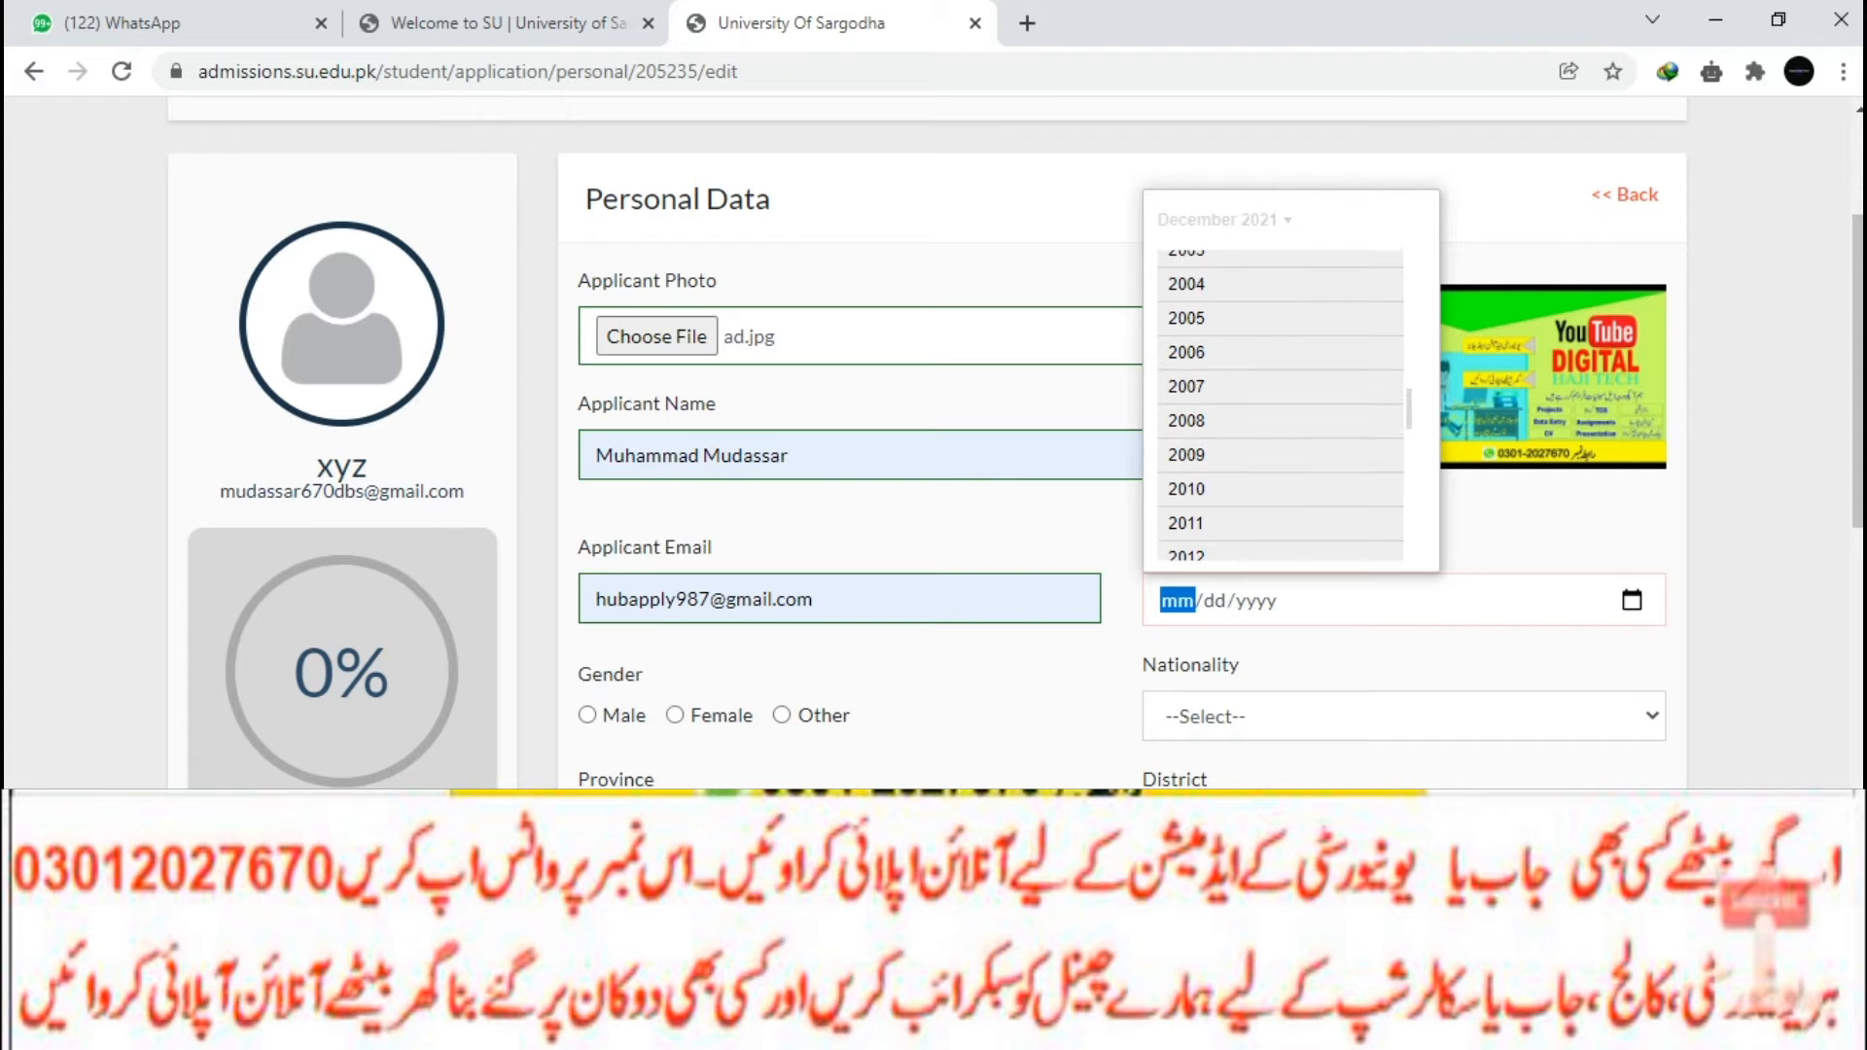
click(1187, 349)
click(1187, 355)
click(1254, 348)
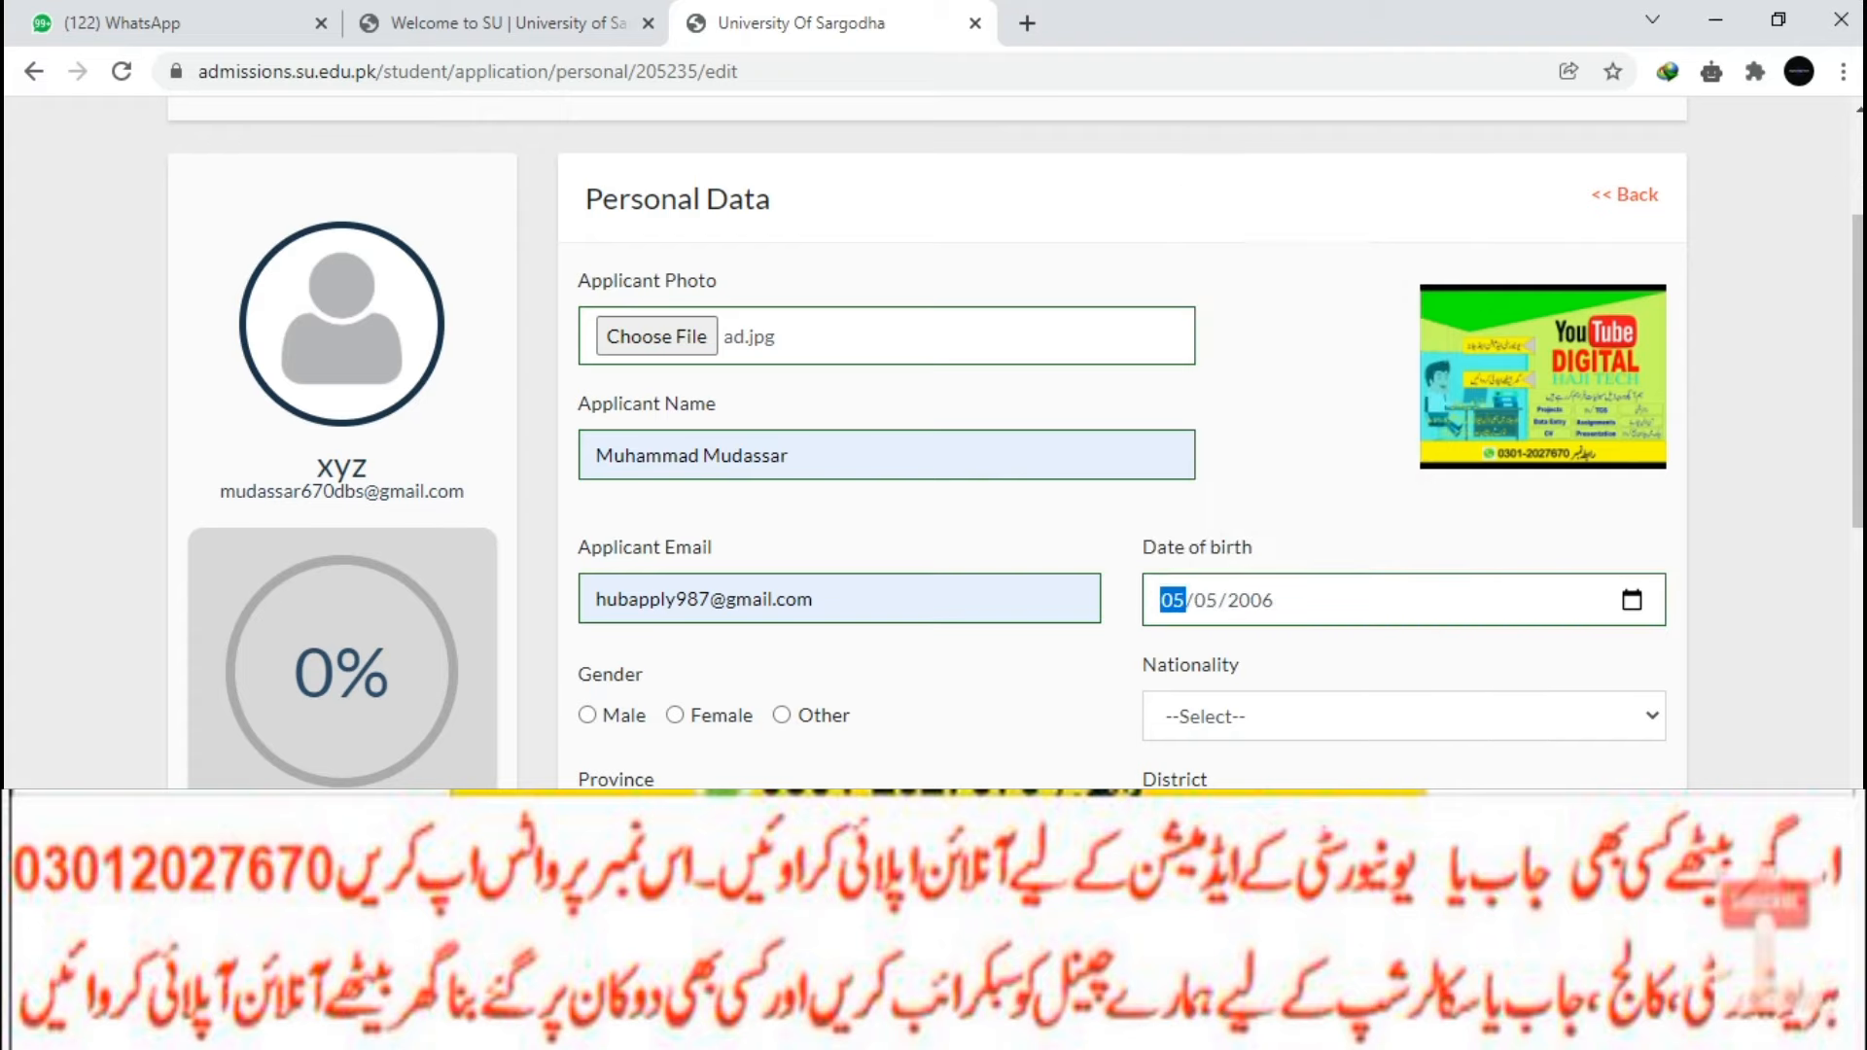
scroll(1119, 438, down, 4)
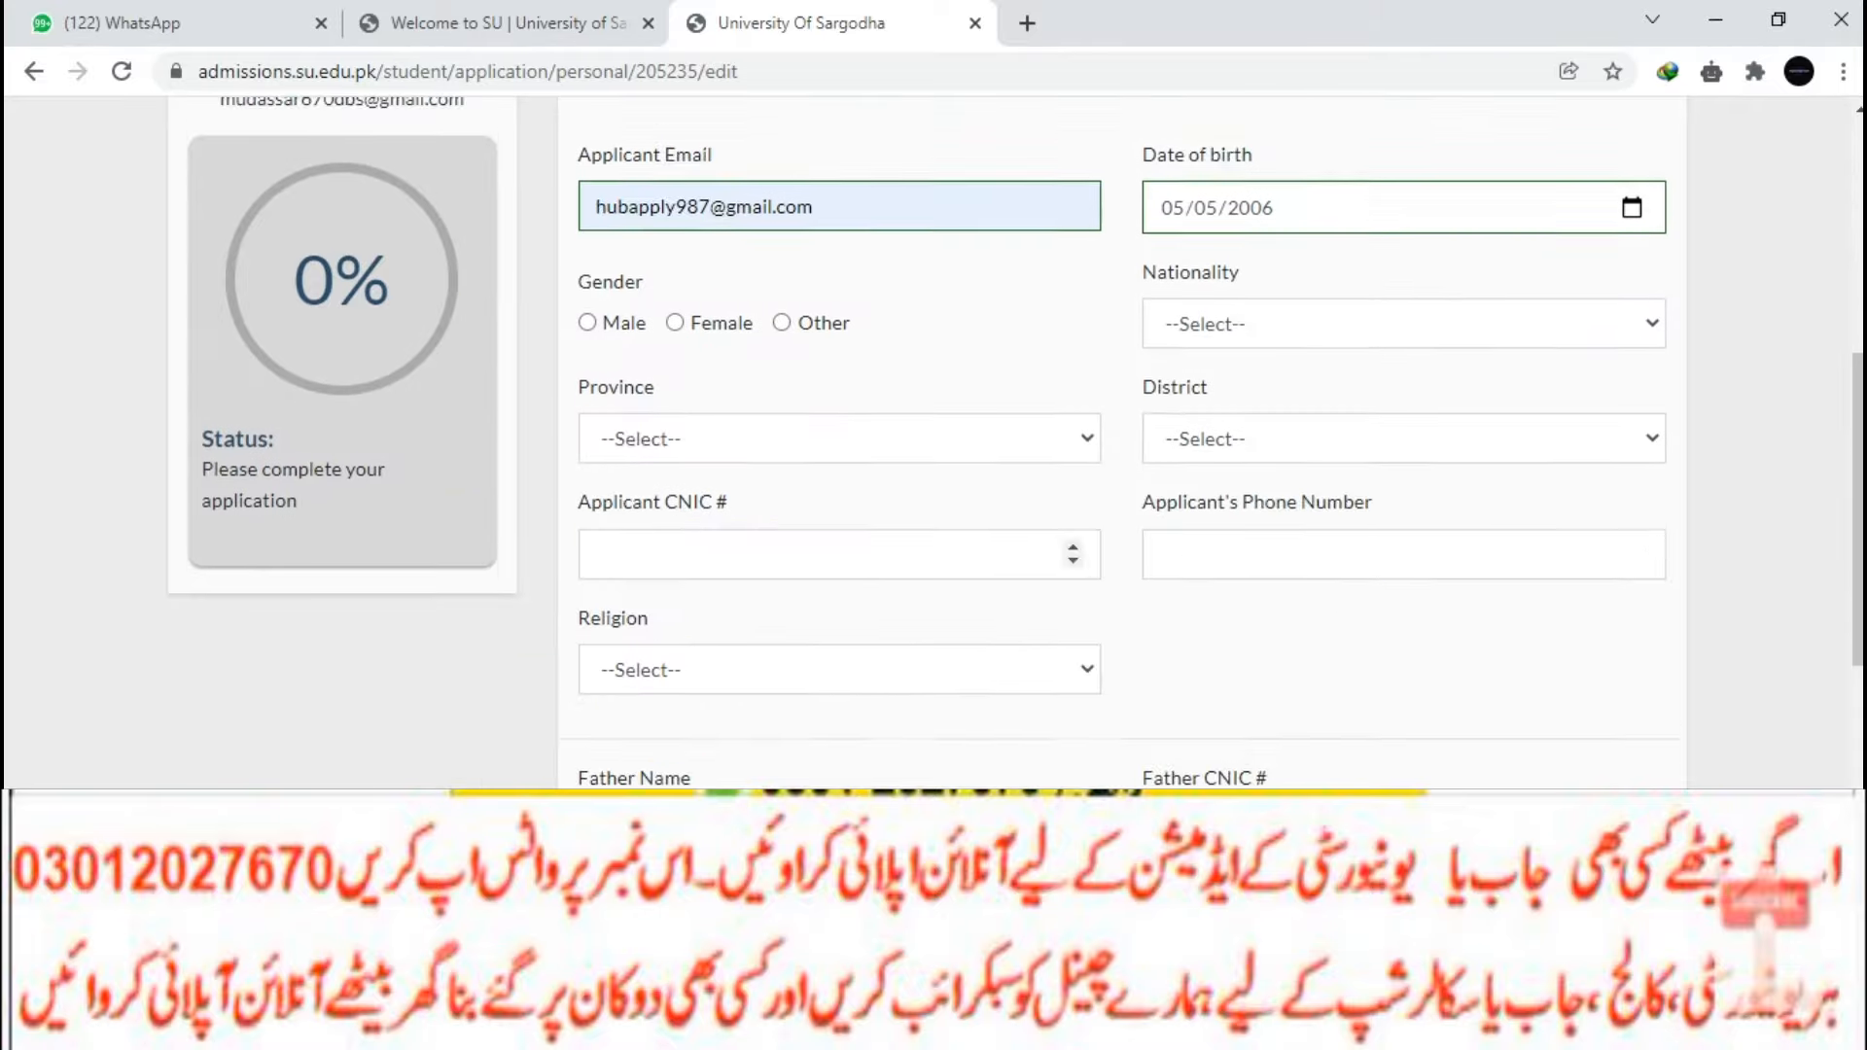
Set gender Male, nationality Pakistan, province Punjab and district Vehari.
scroll(1118, 437, up, 1)
click(587, 441)
click(1404, 443)
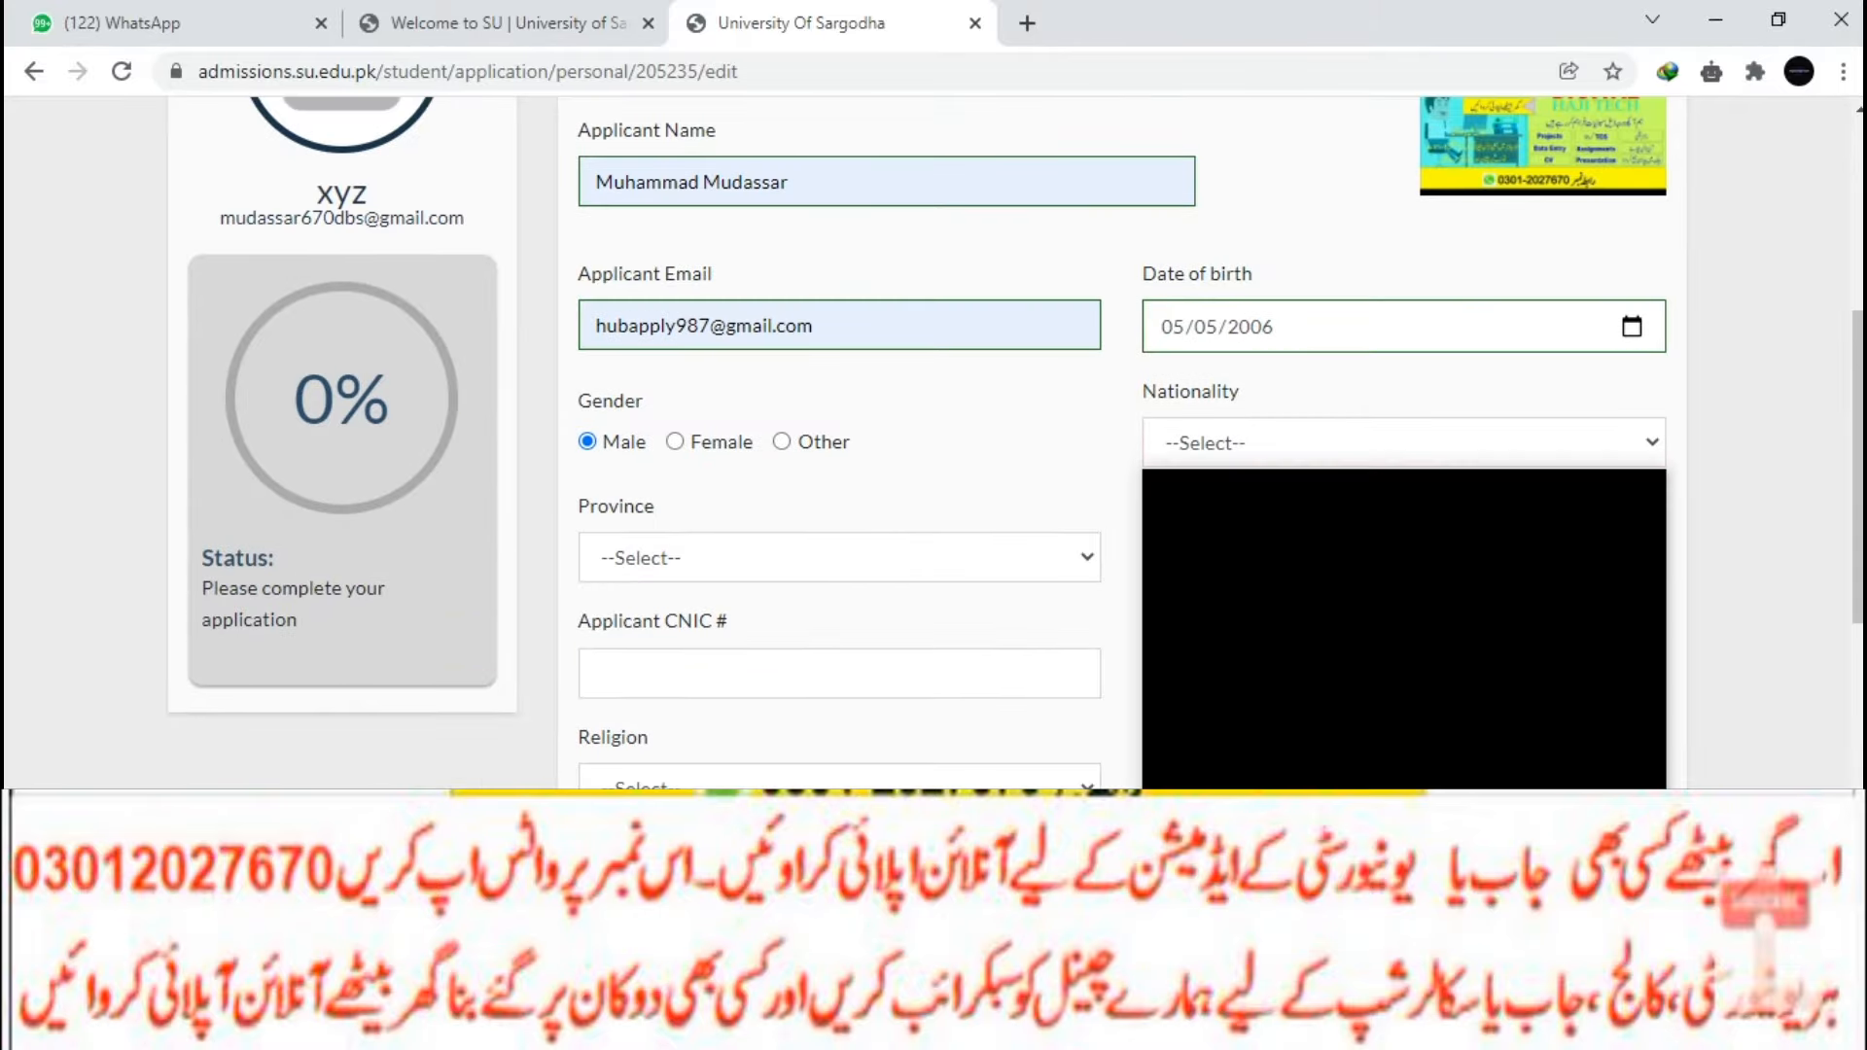
click(1202, 507)
click(840, 557)
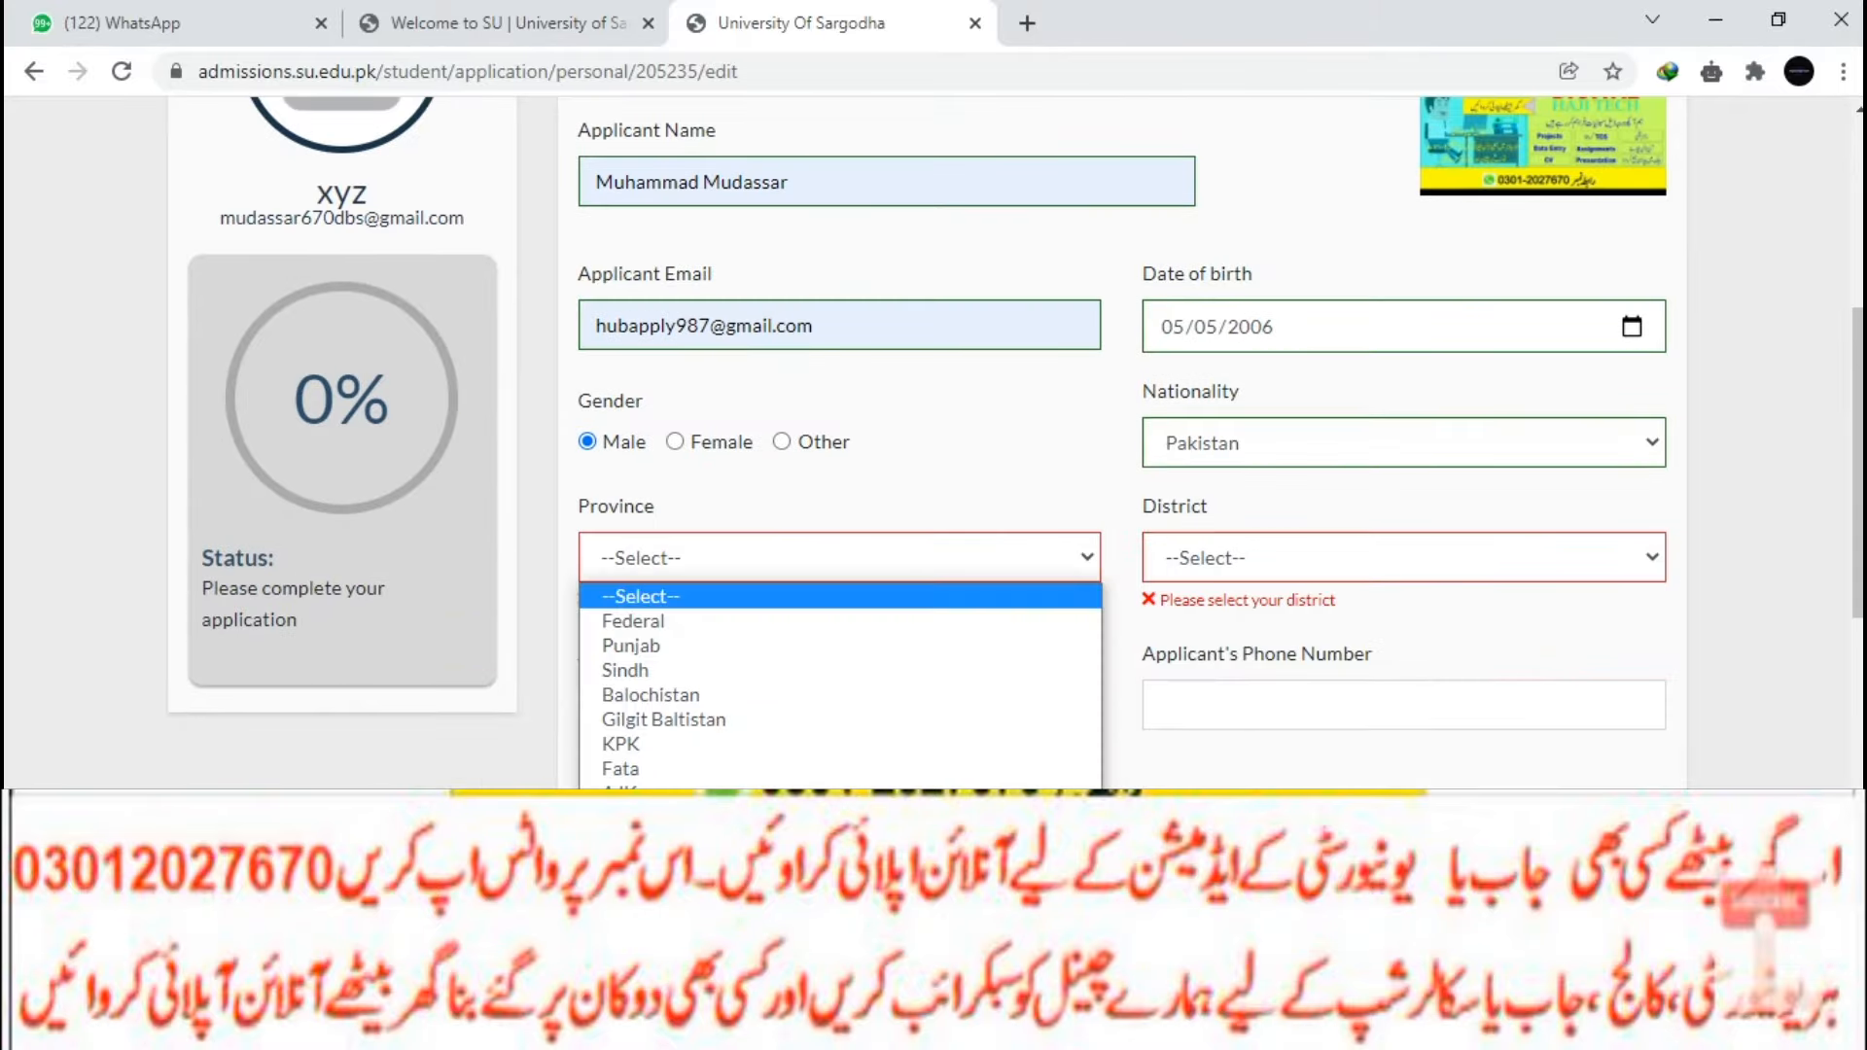
click(632, 646)
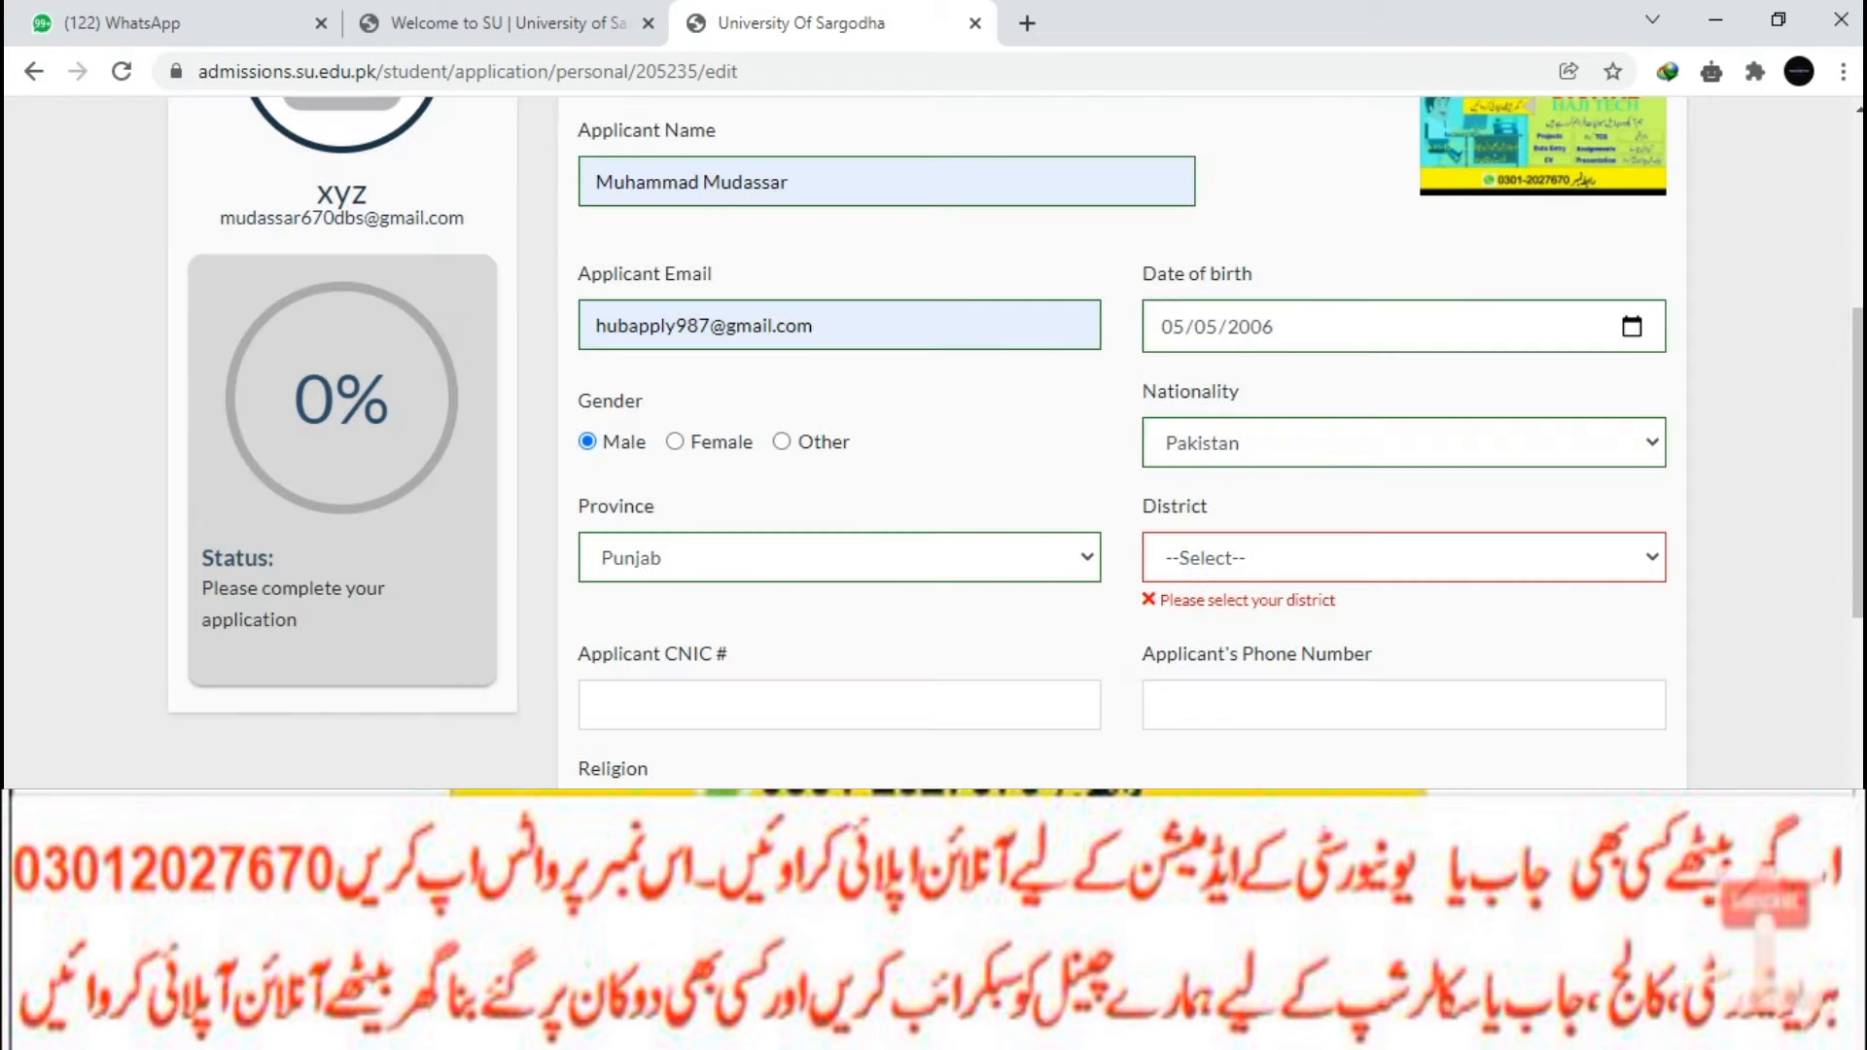
click(1403, 557)
key(b)
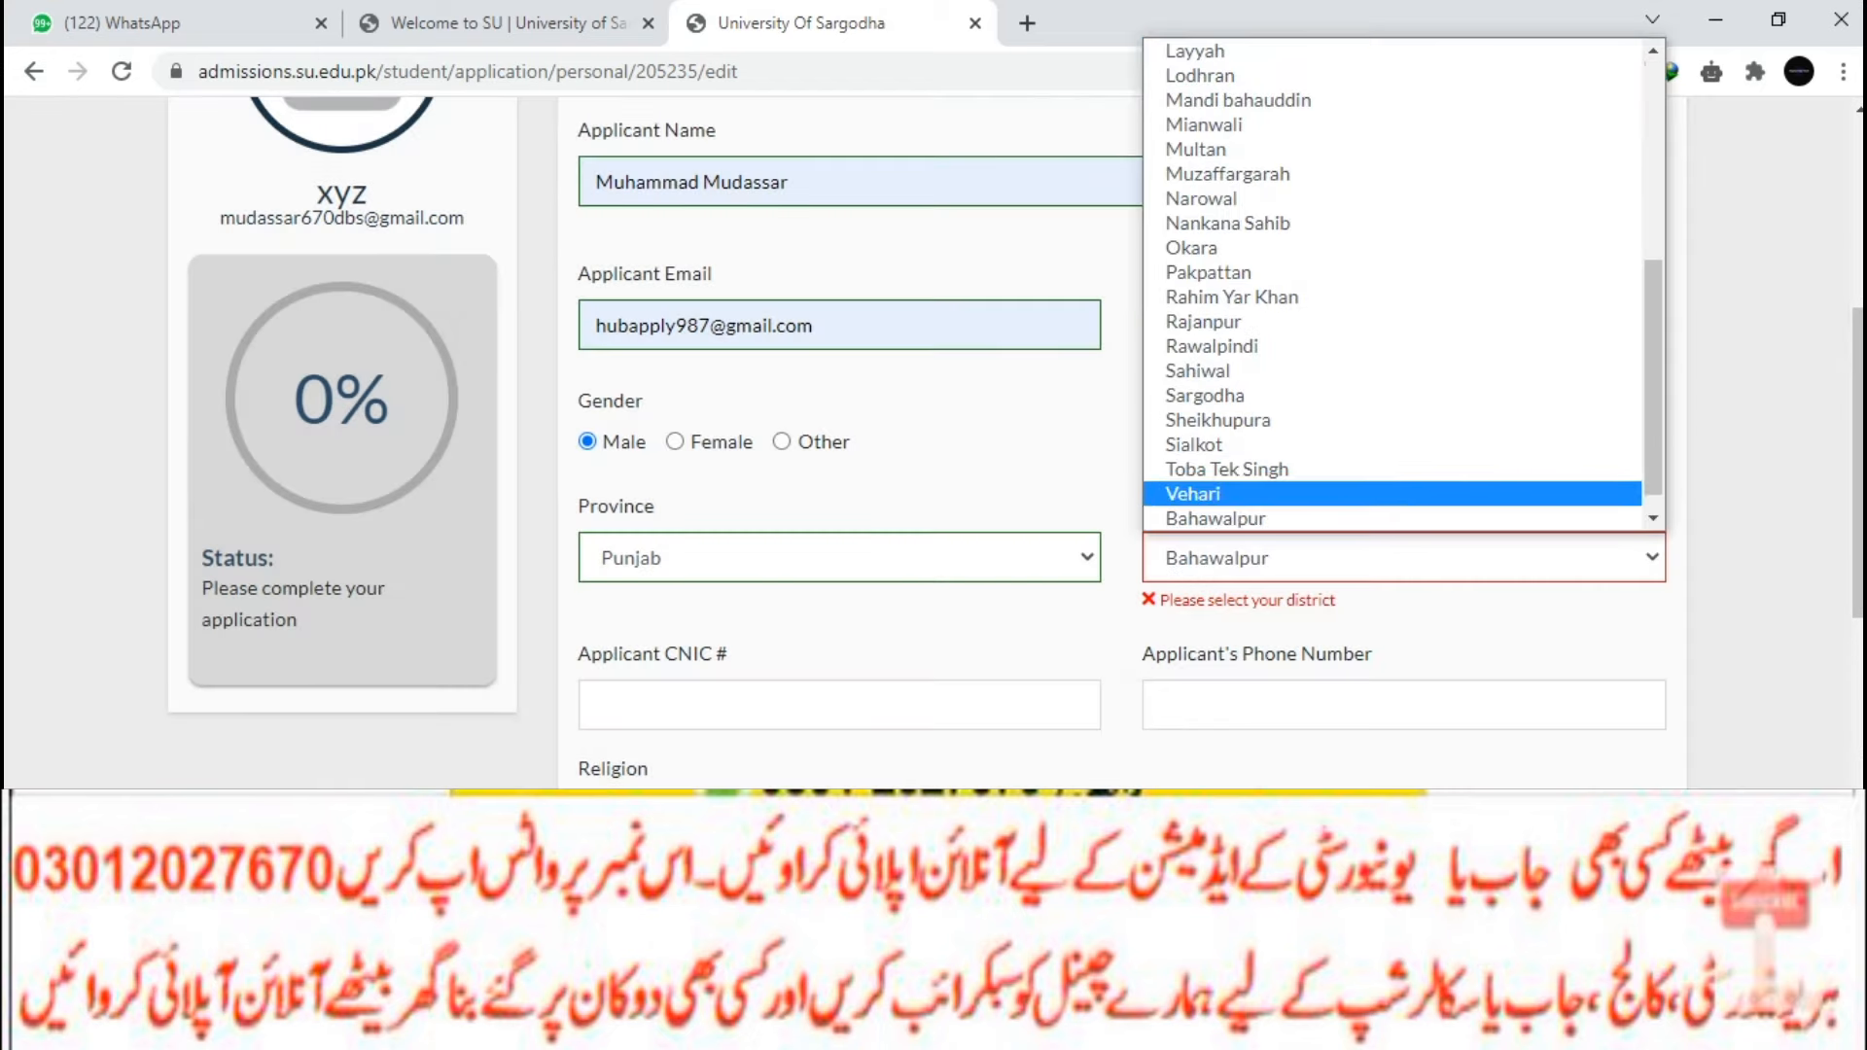
click(1192, 494)
Type the applicant's CNIC number into the CNIC field.
scroll(839, 537, down, 1)
click(839, 537)
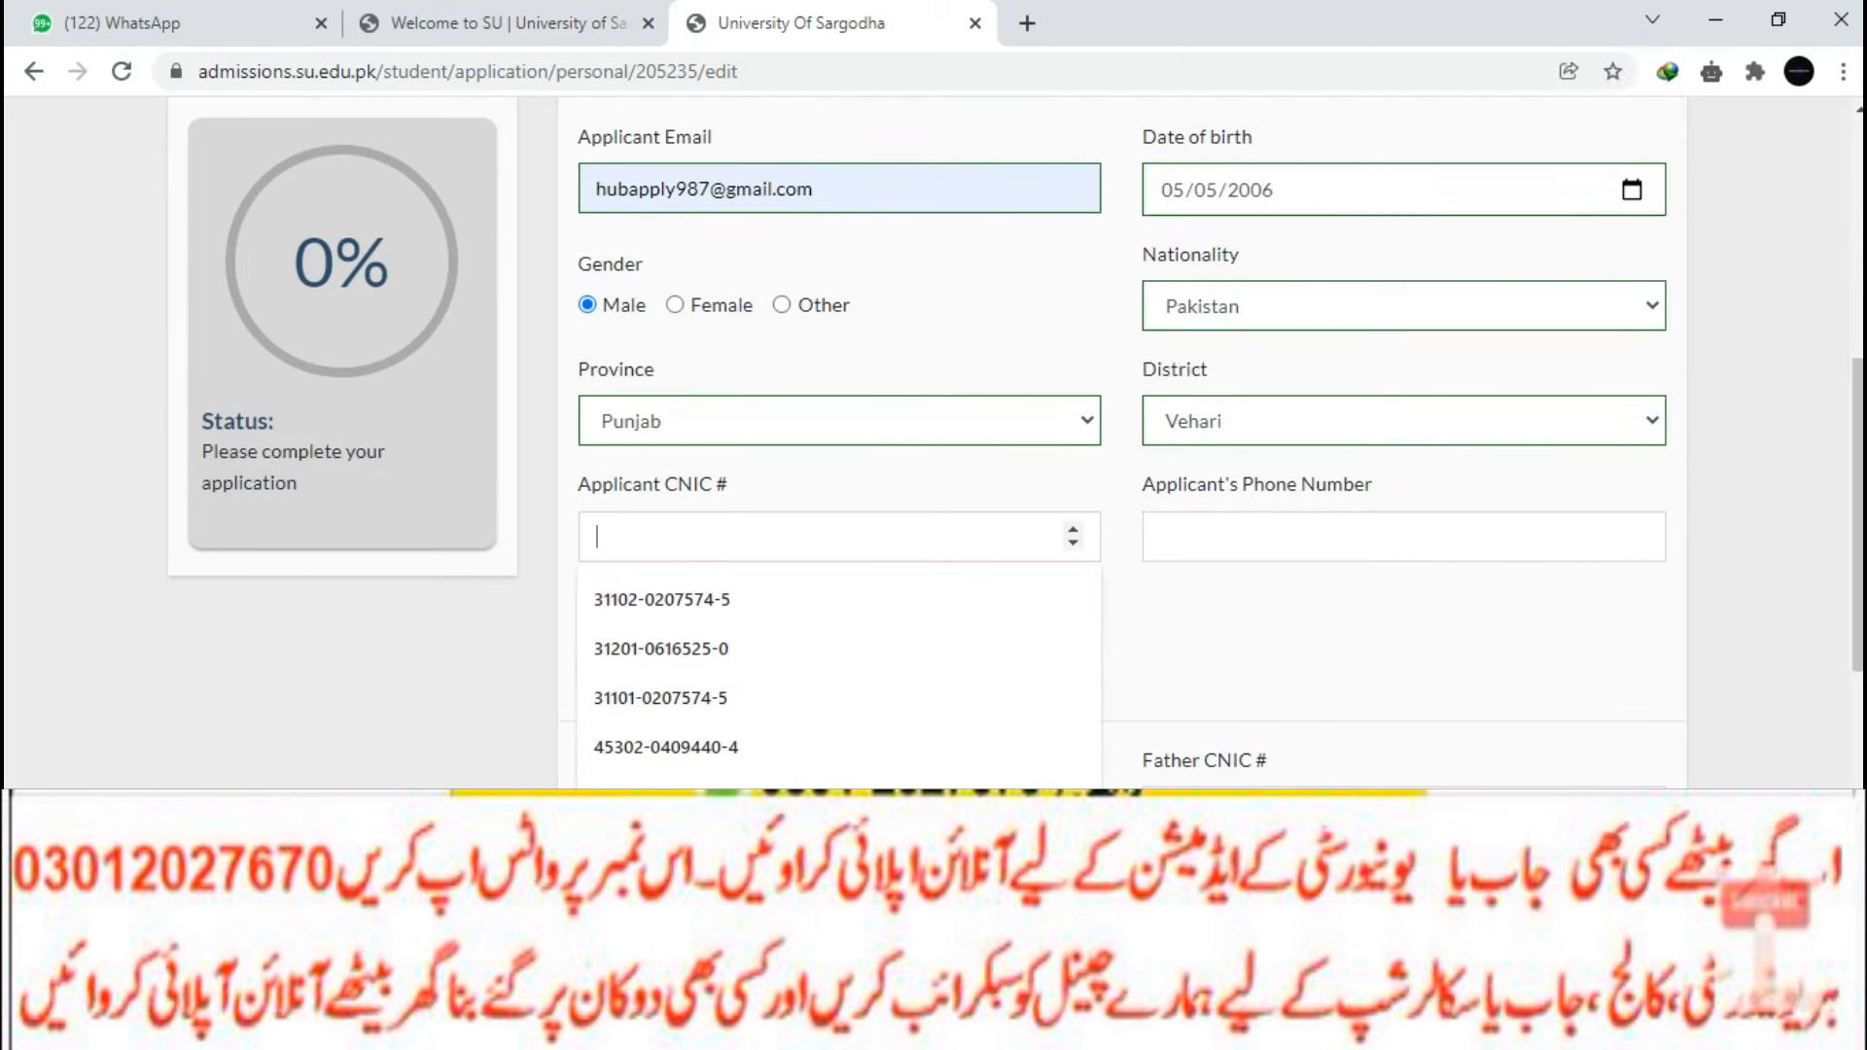
click(701, 600)
click(700, 537)
click(700, 601)
click(700, 537)
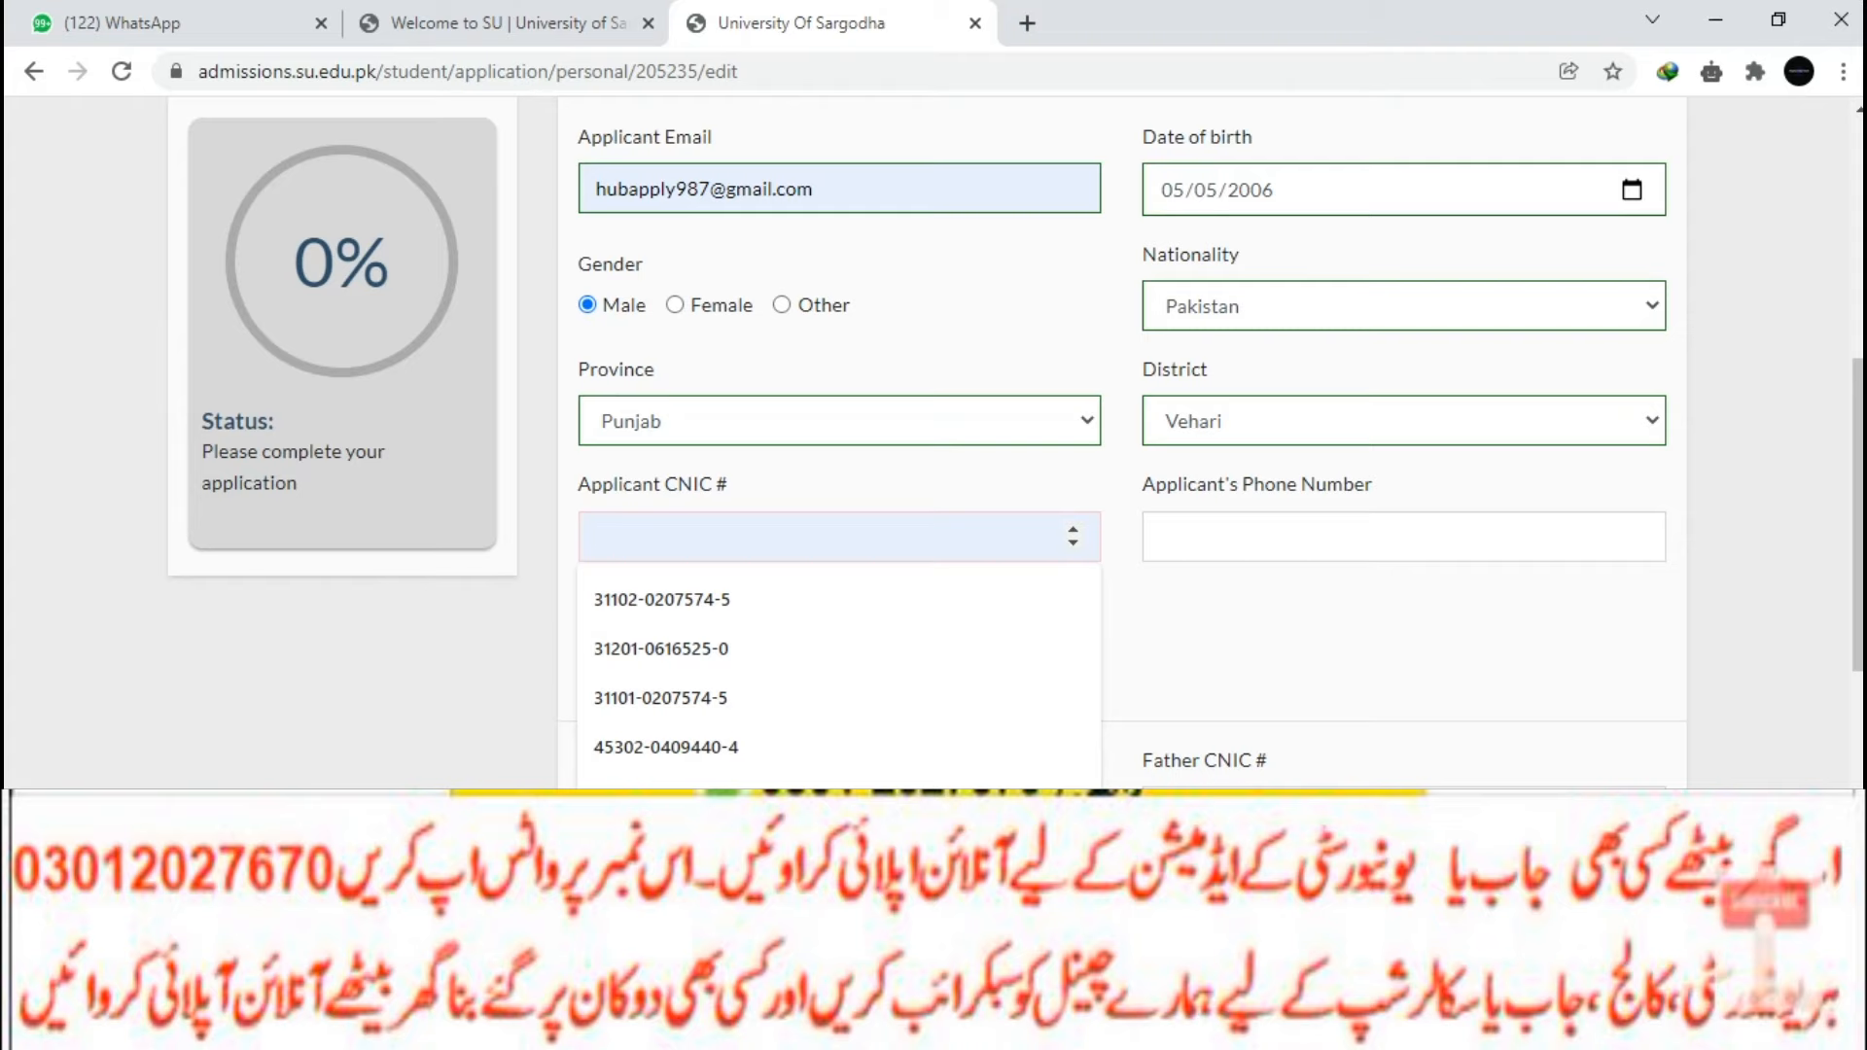
text(1111111111111)
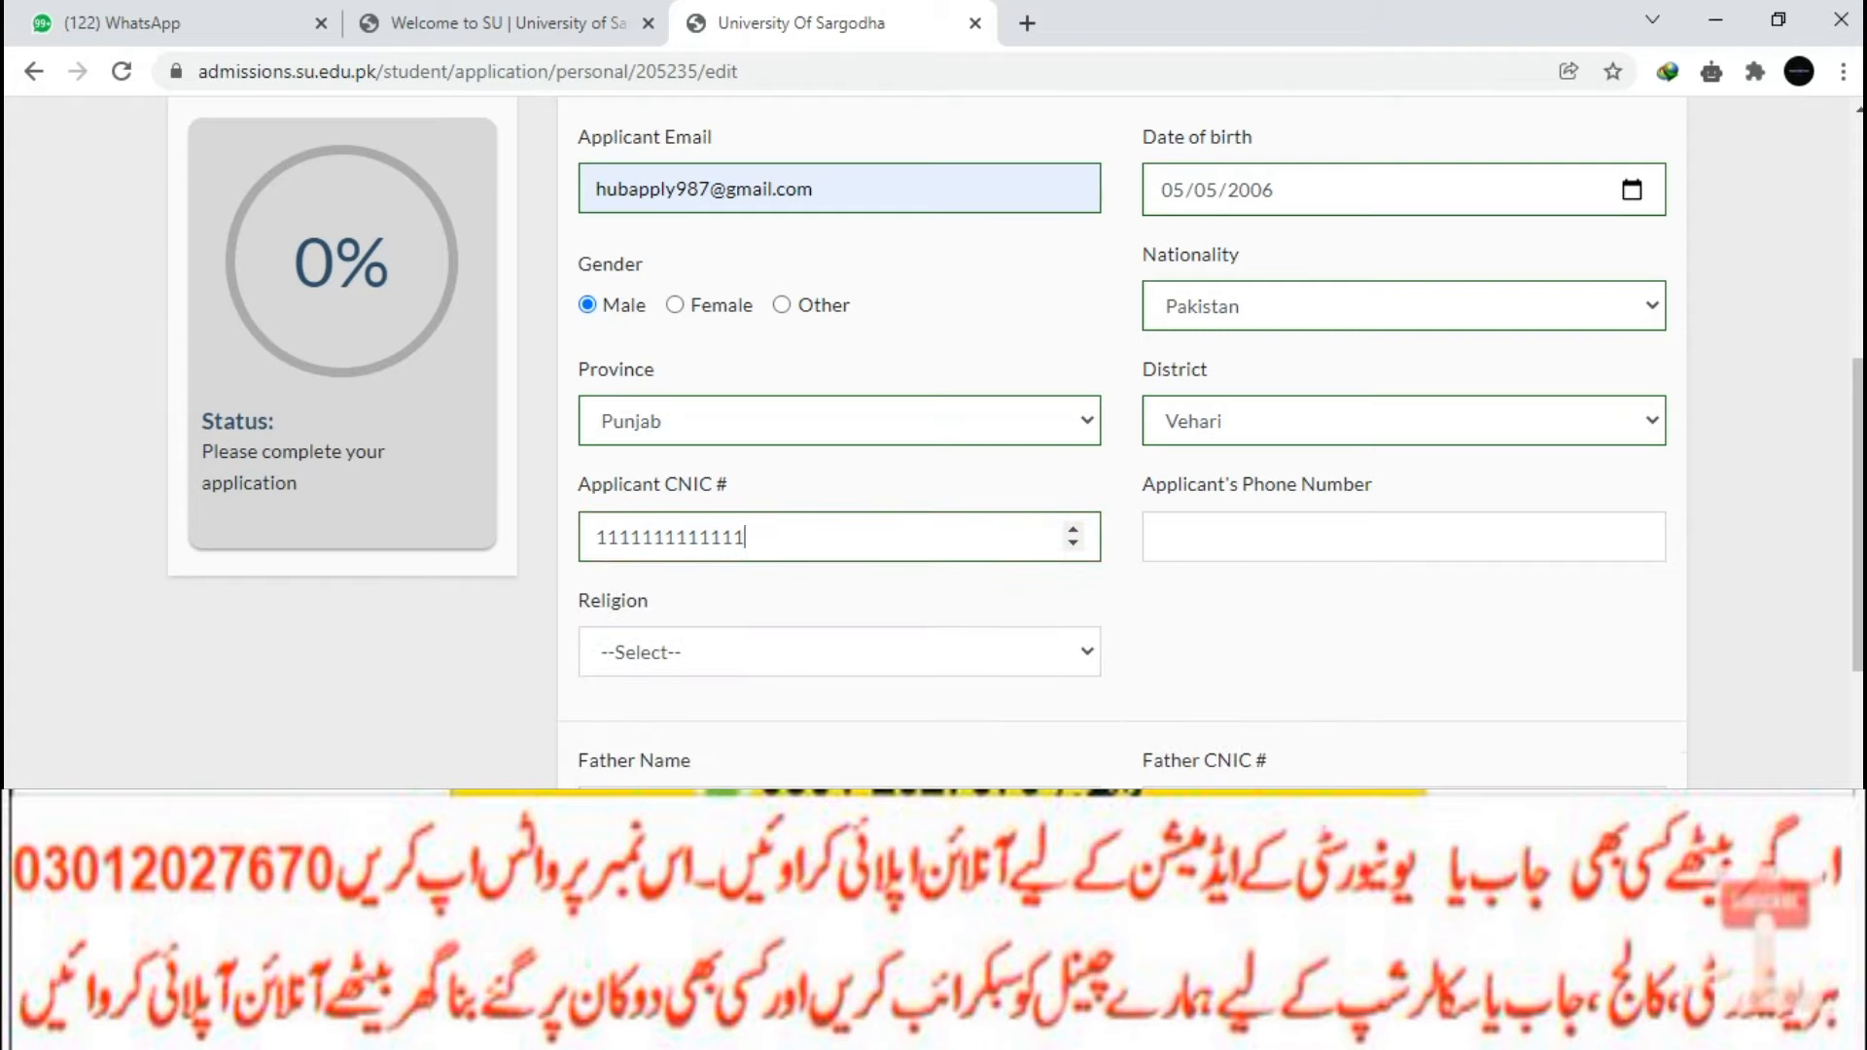
Fill the applicant's phone number with the correct saved autofill suggestion.
click(1264, 536)
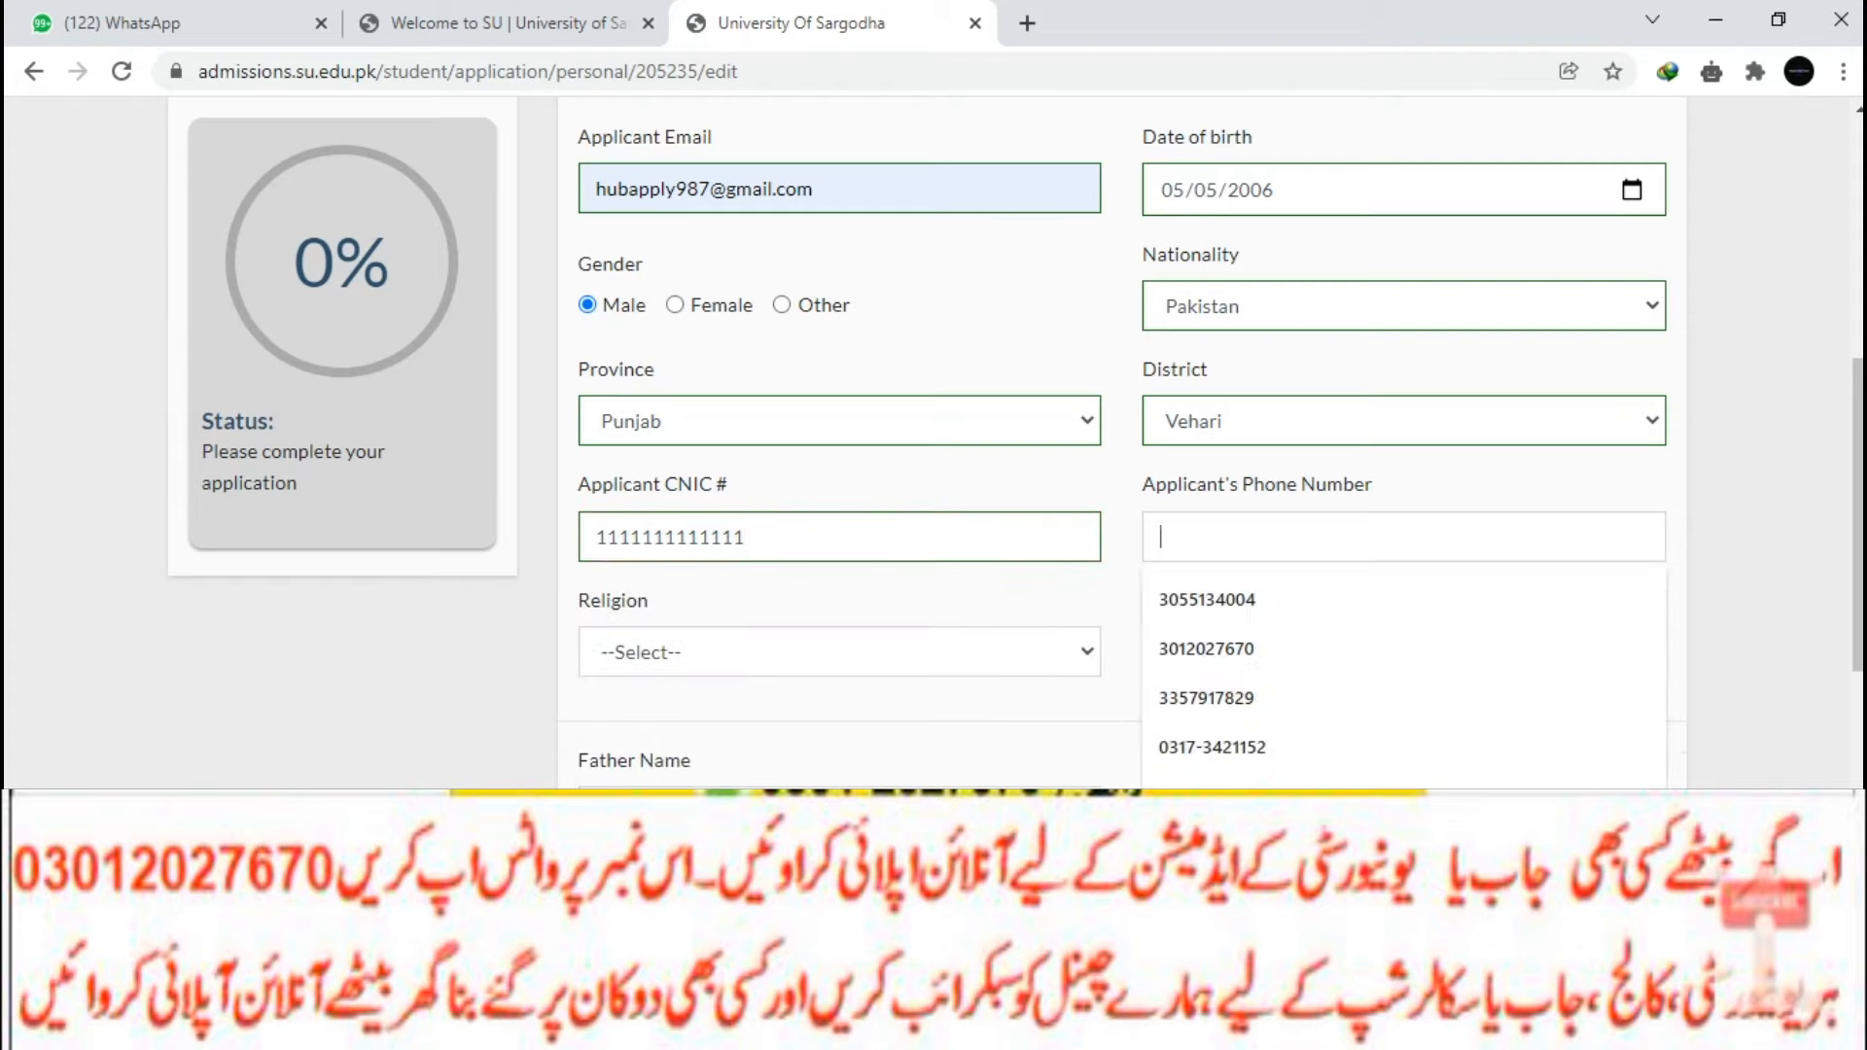
click(1265, 600)
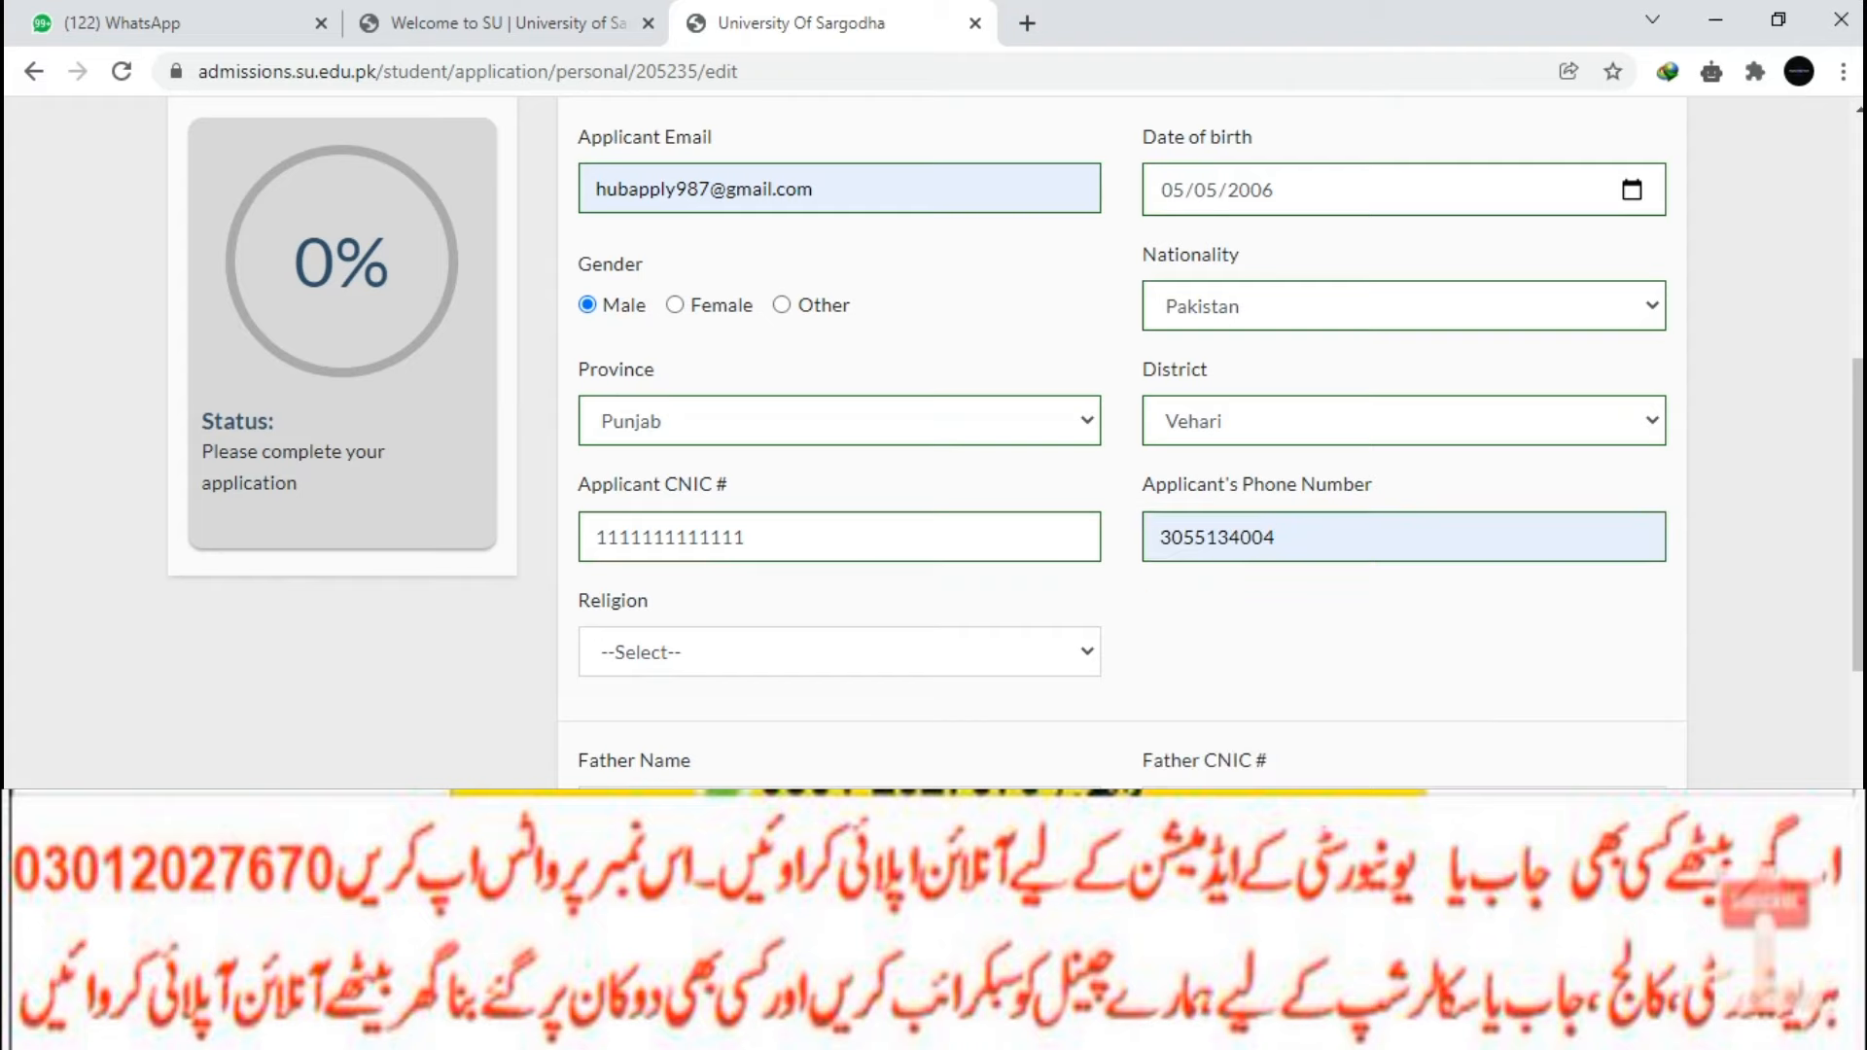
drag(1278, 538, 1158, 538)
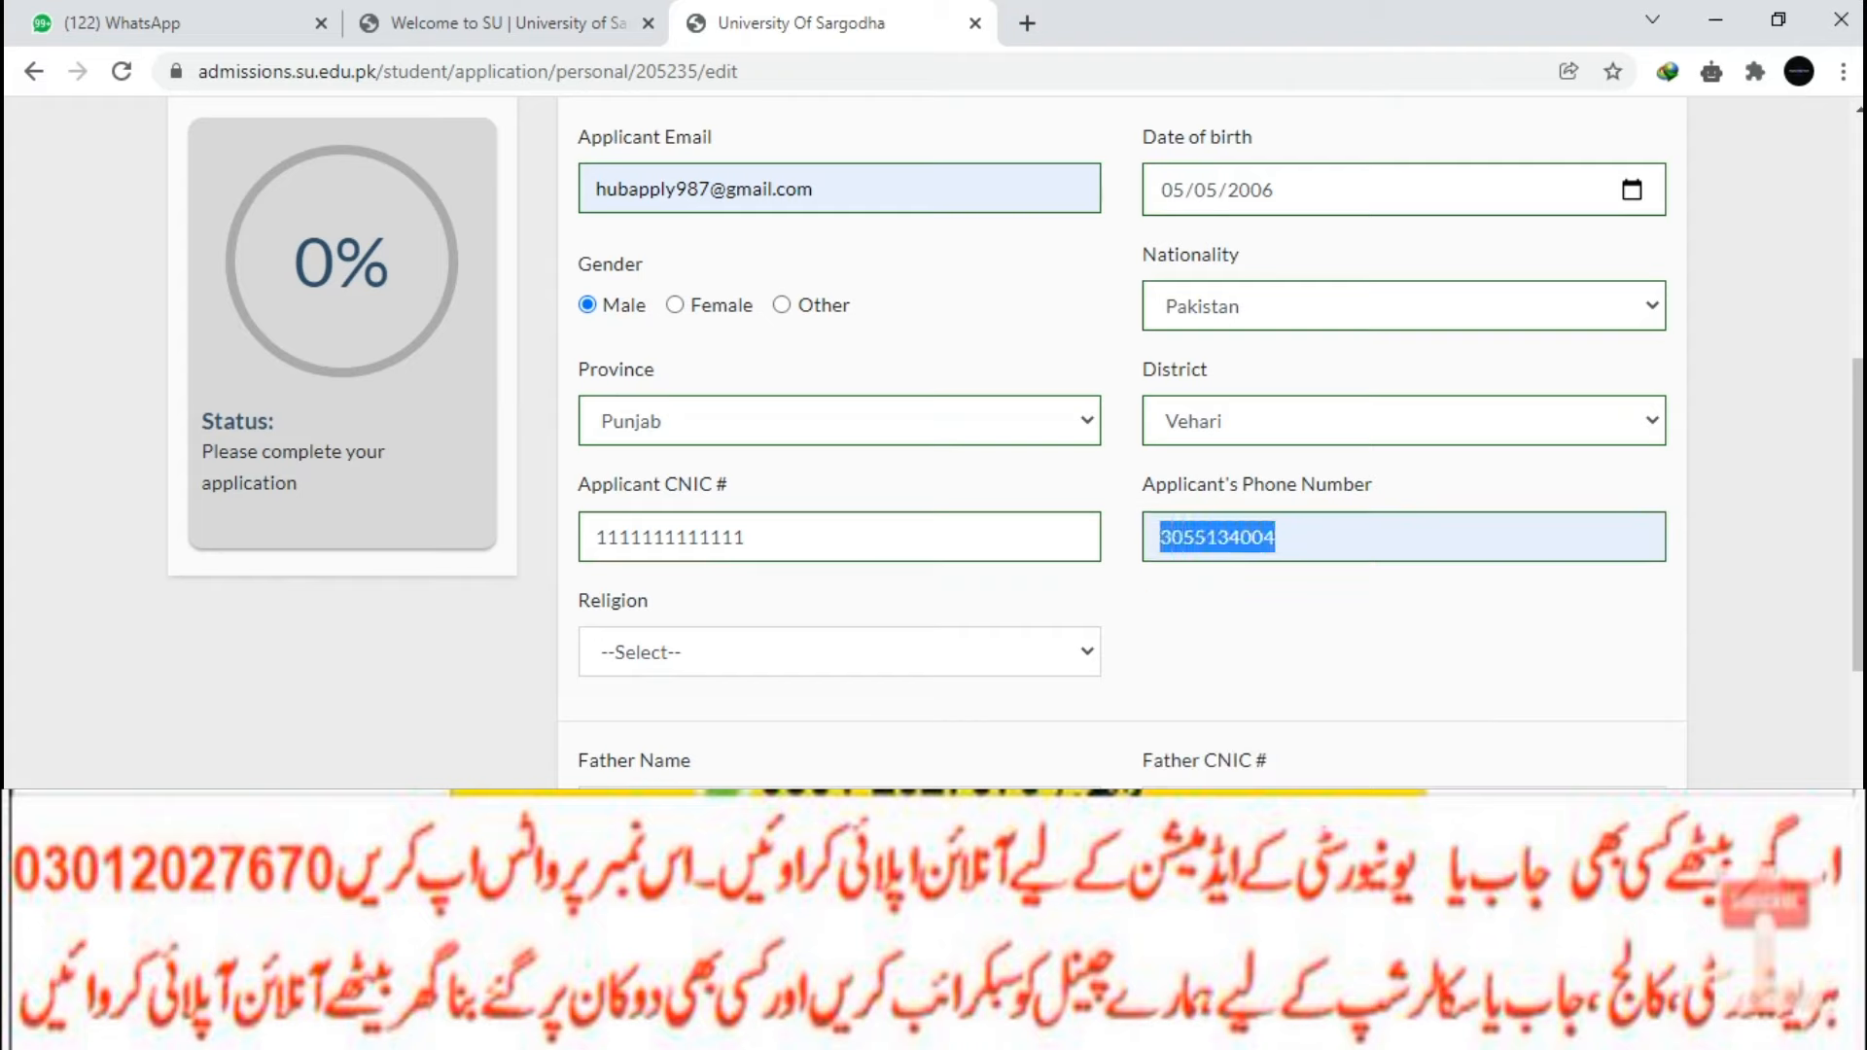
key(BackSpace)
text(0)
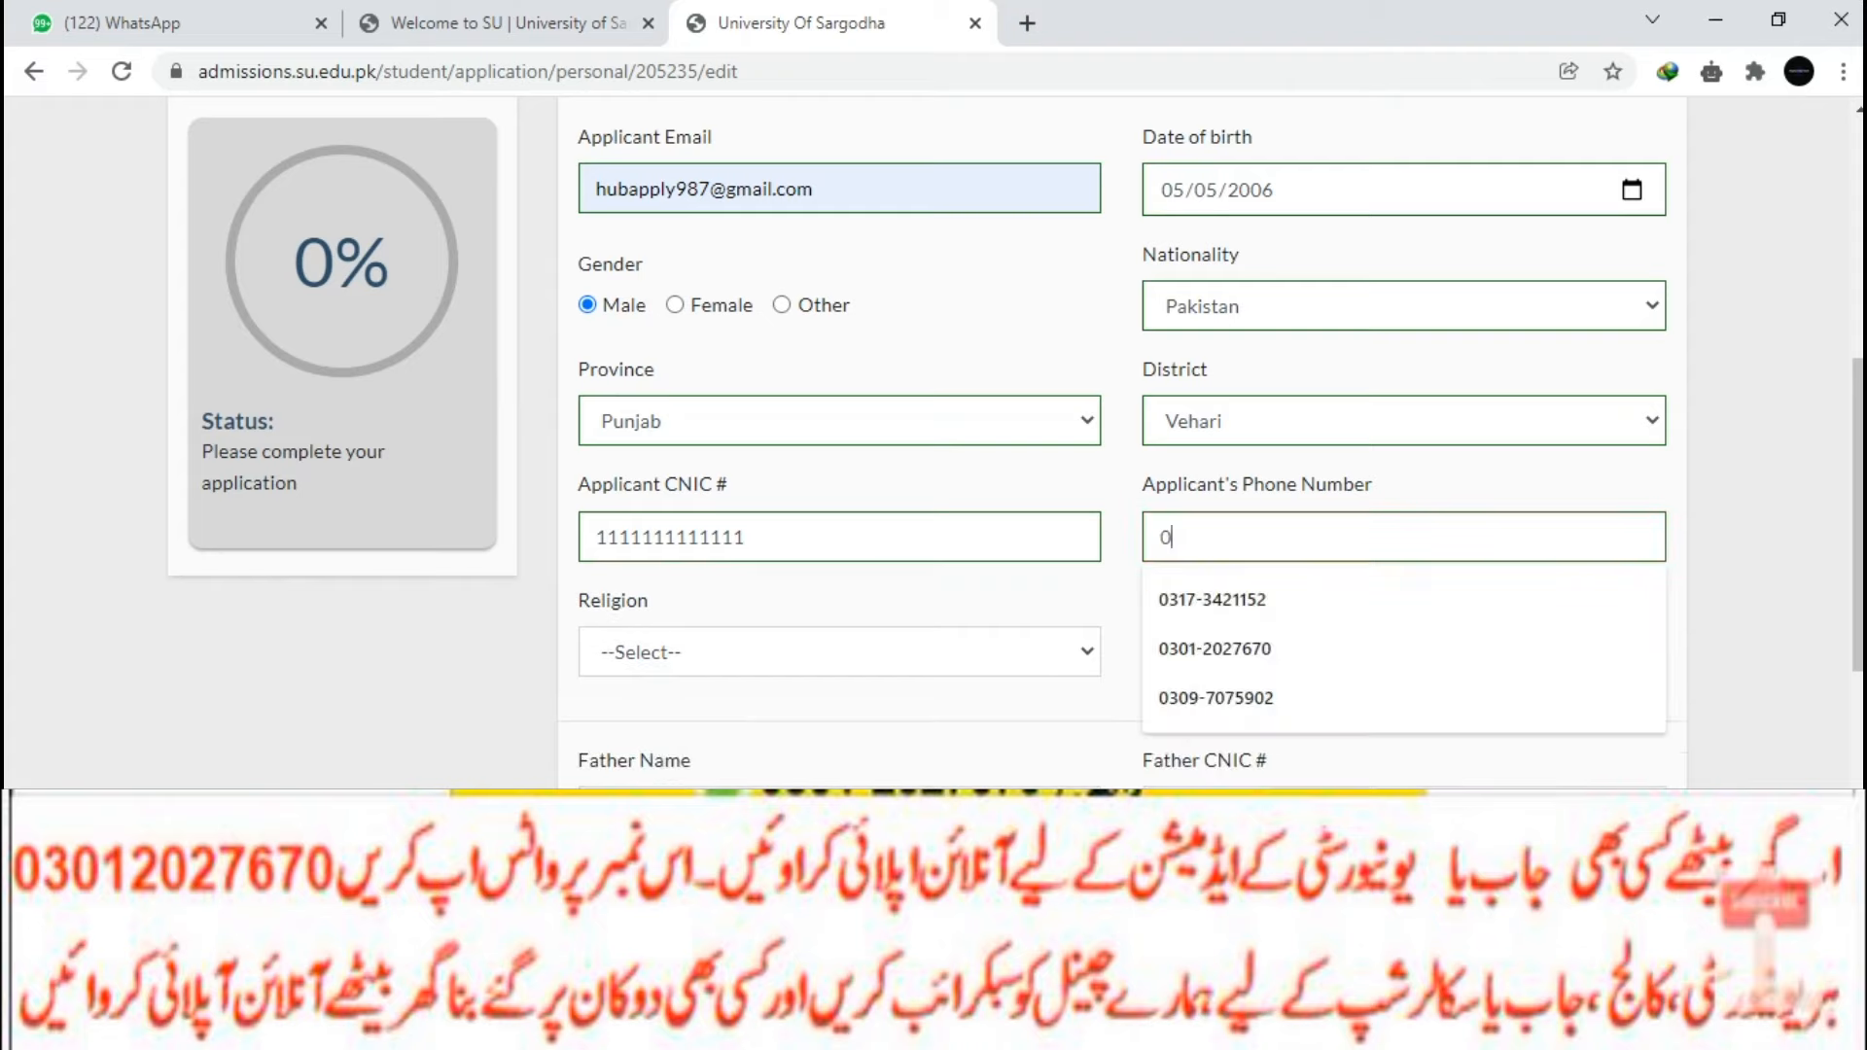
key(Down)
key(Down)
key(Return)
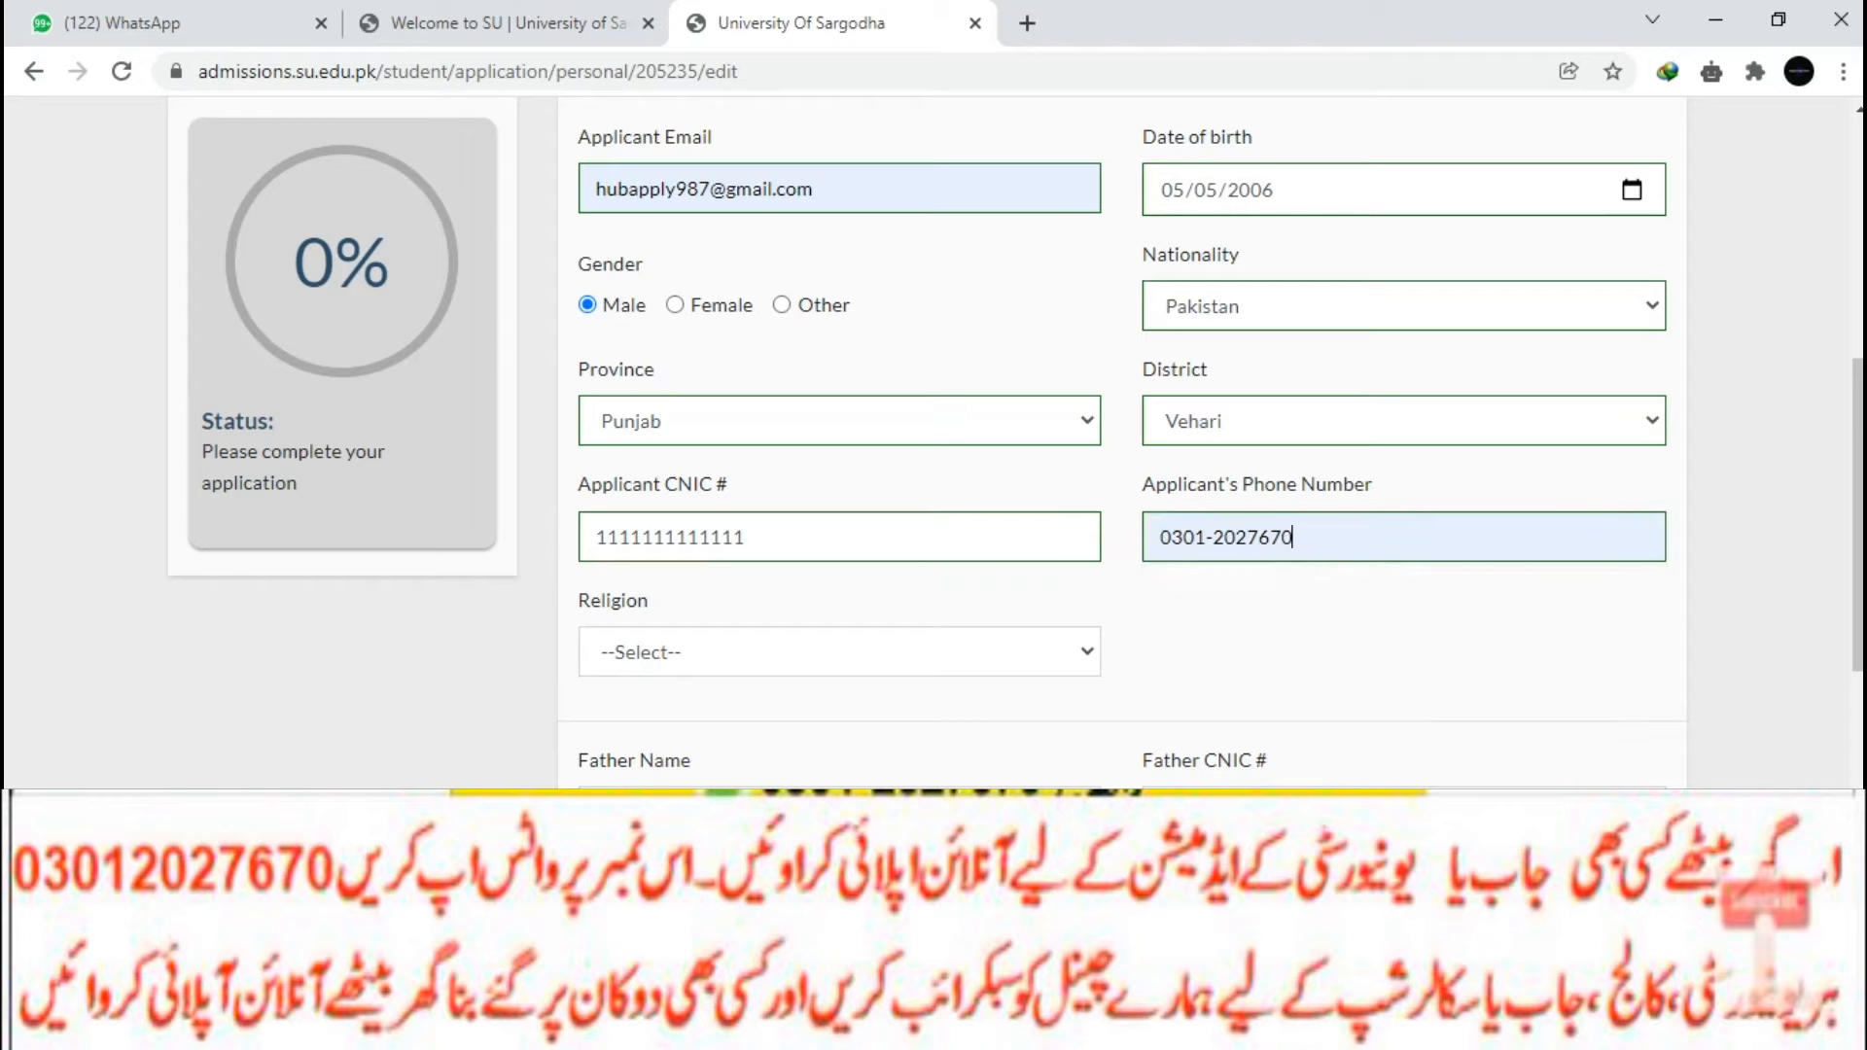
Select Islam as the religion.
key(Tab)
key(alt+Down)
key(Down)
key(Return)
scroll(1017, 442, down, 3)
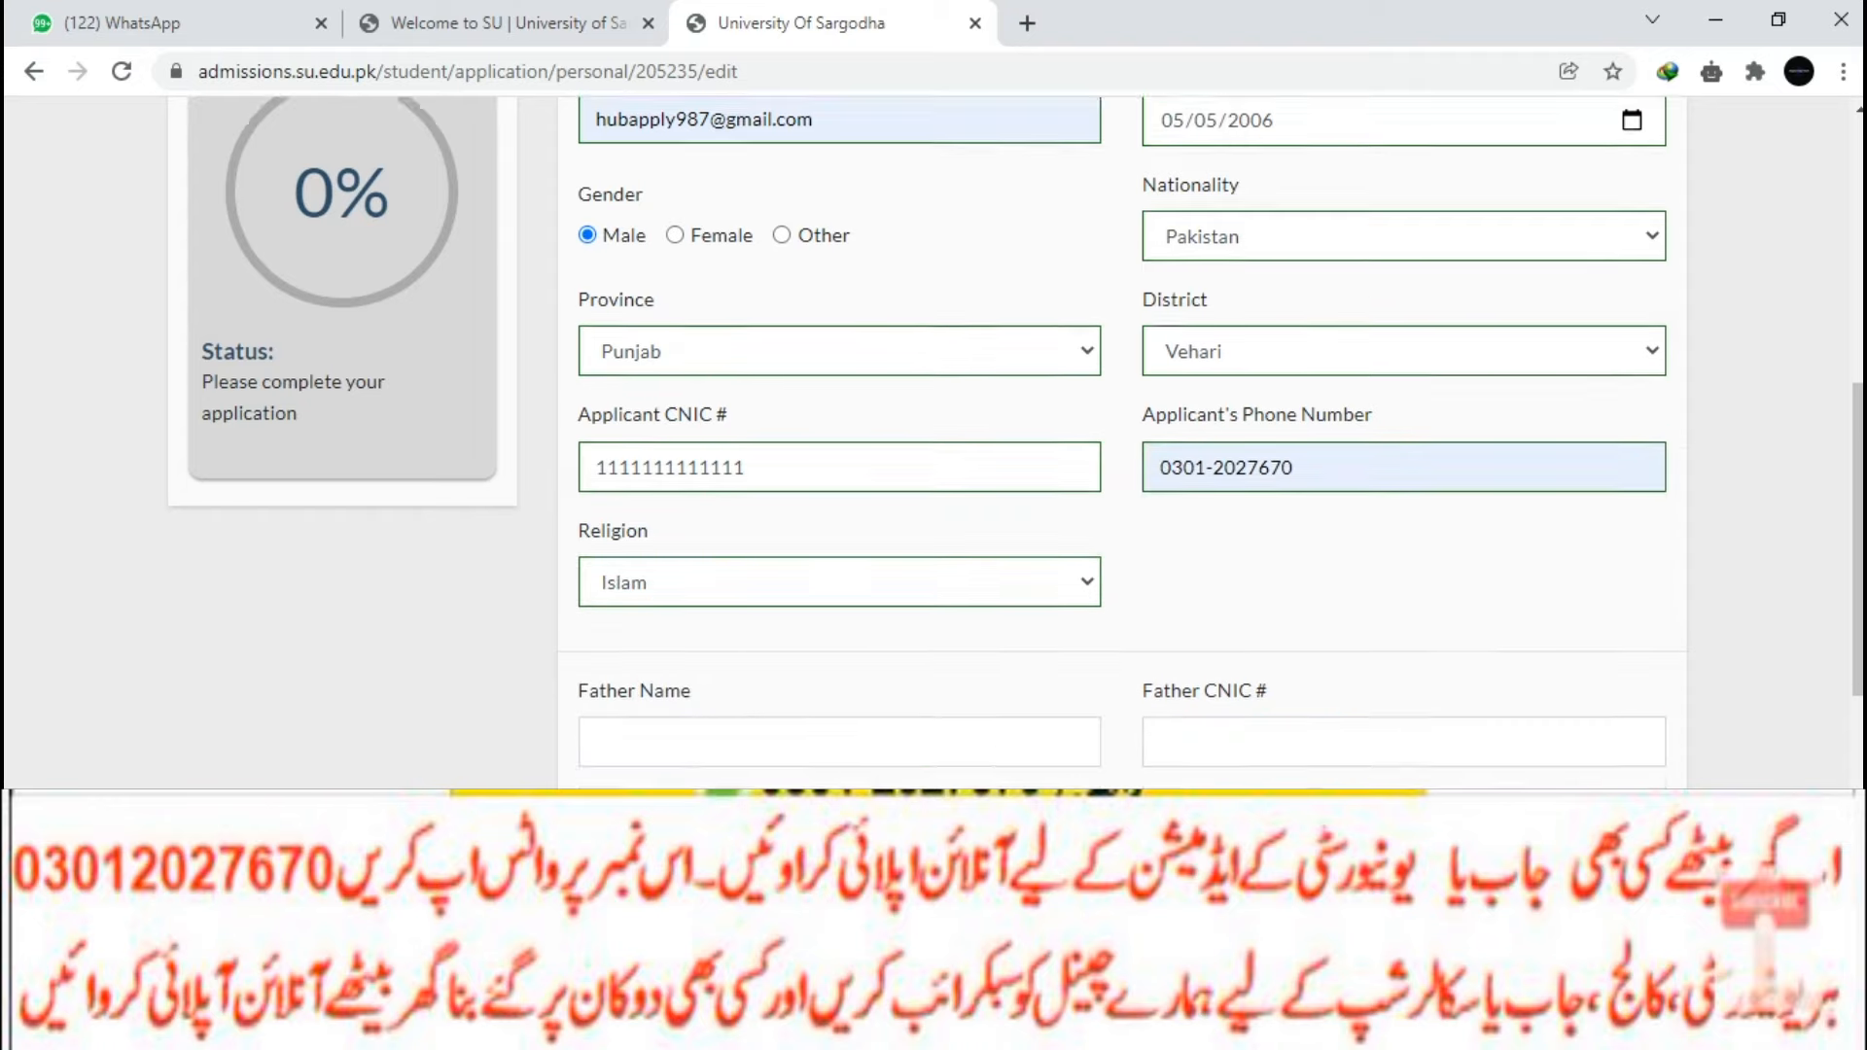
Fill in the father's name from autofill and type the father's CNIC.
key(Down)
key(Down)
key(Down)
key(Up)
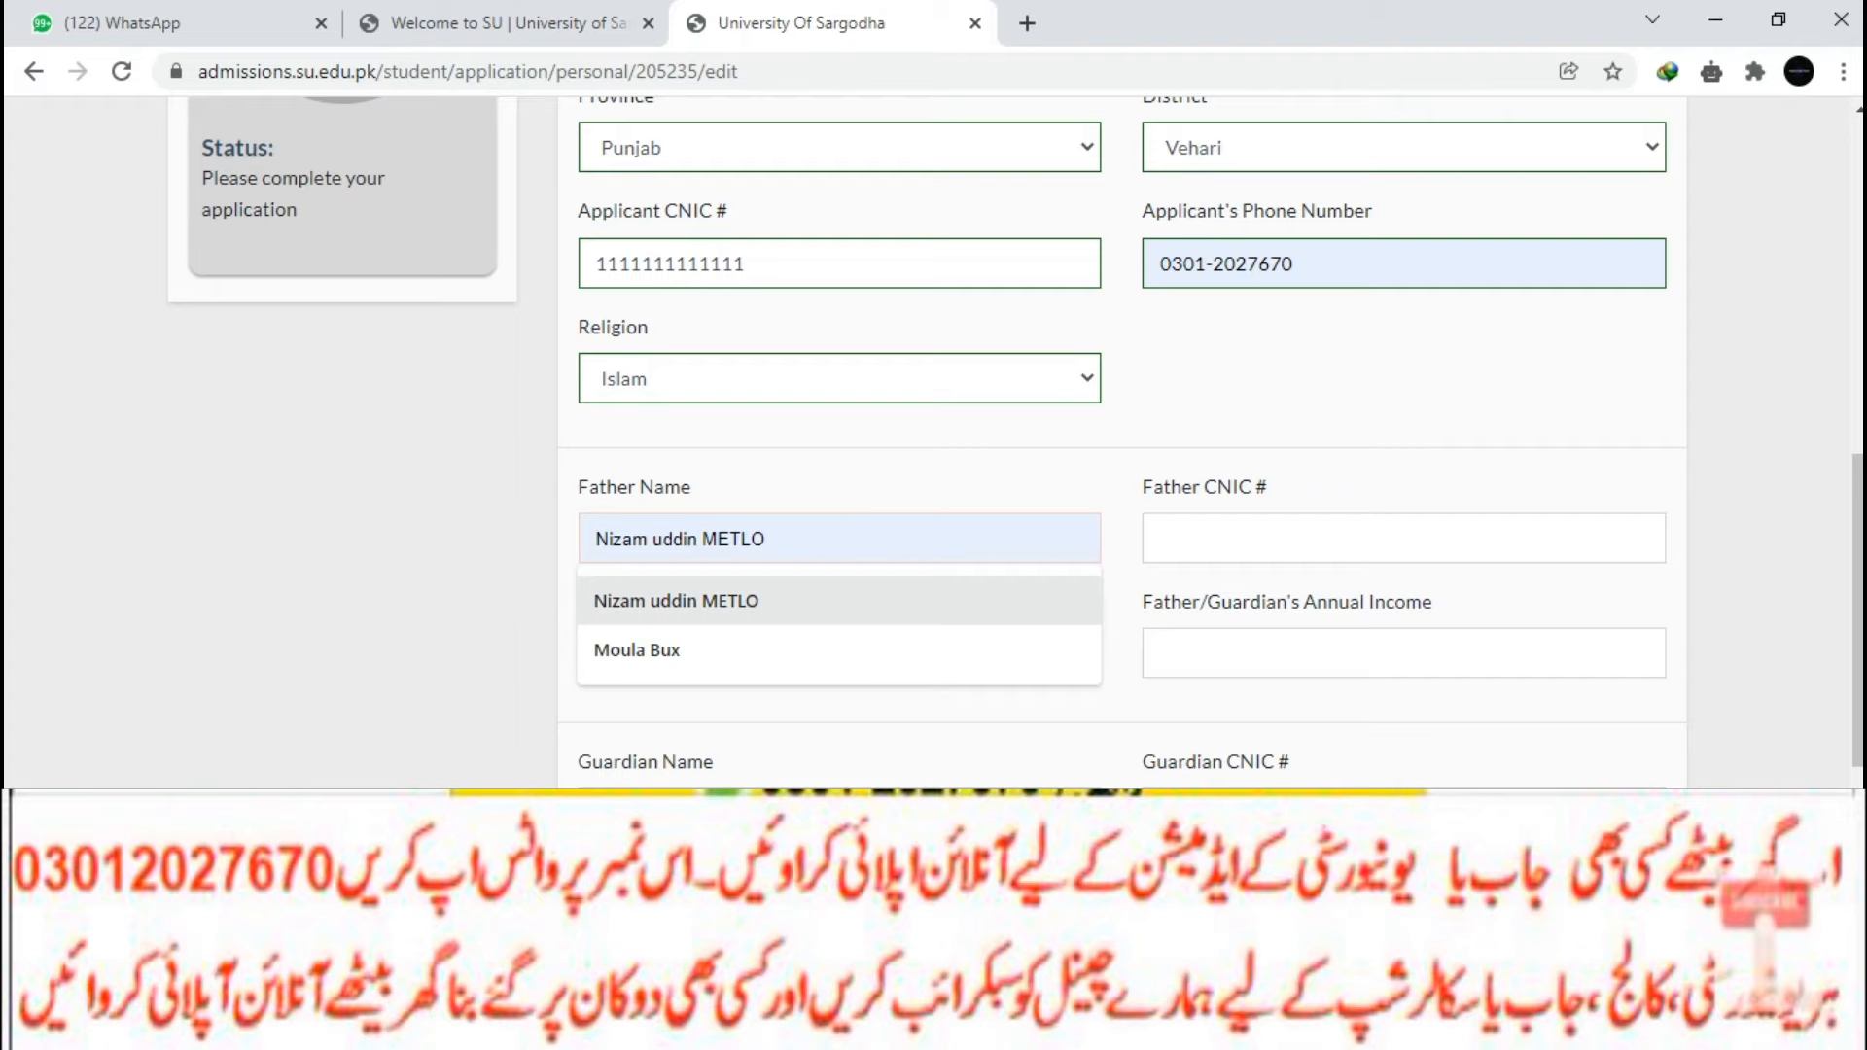
key(Return)
key(Tab)
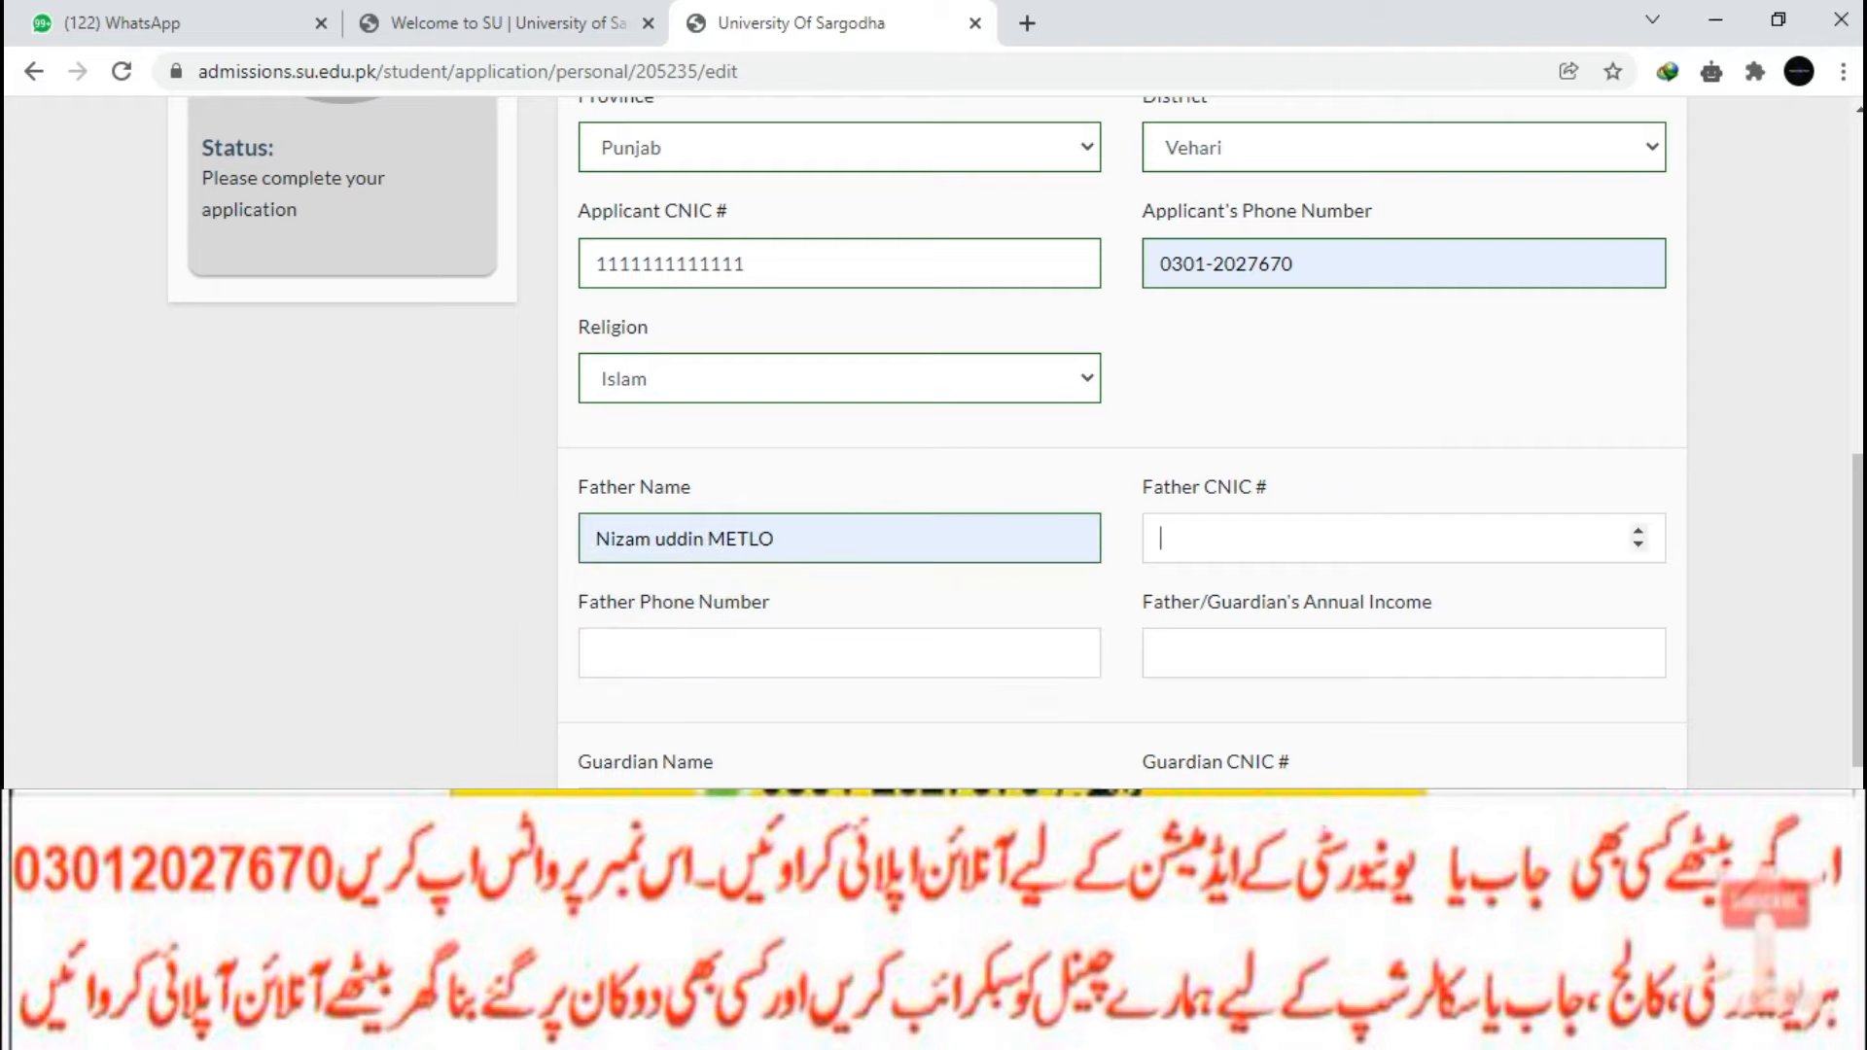
text(1122)
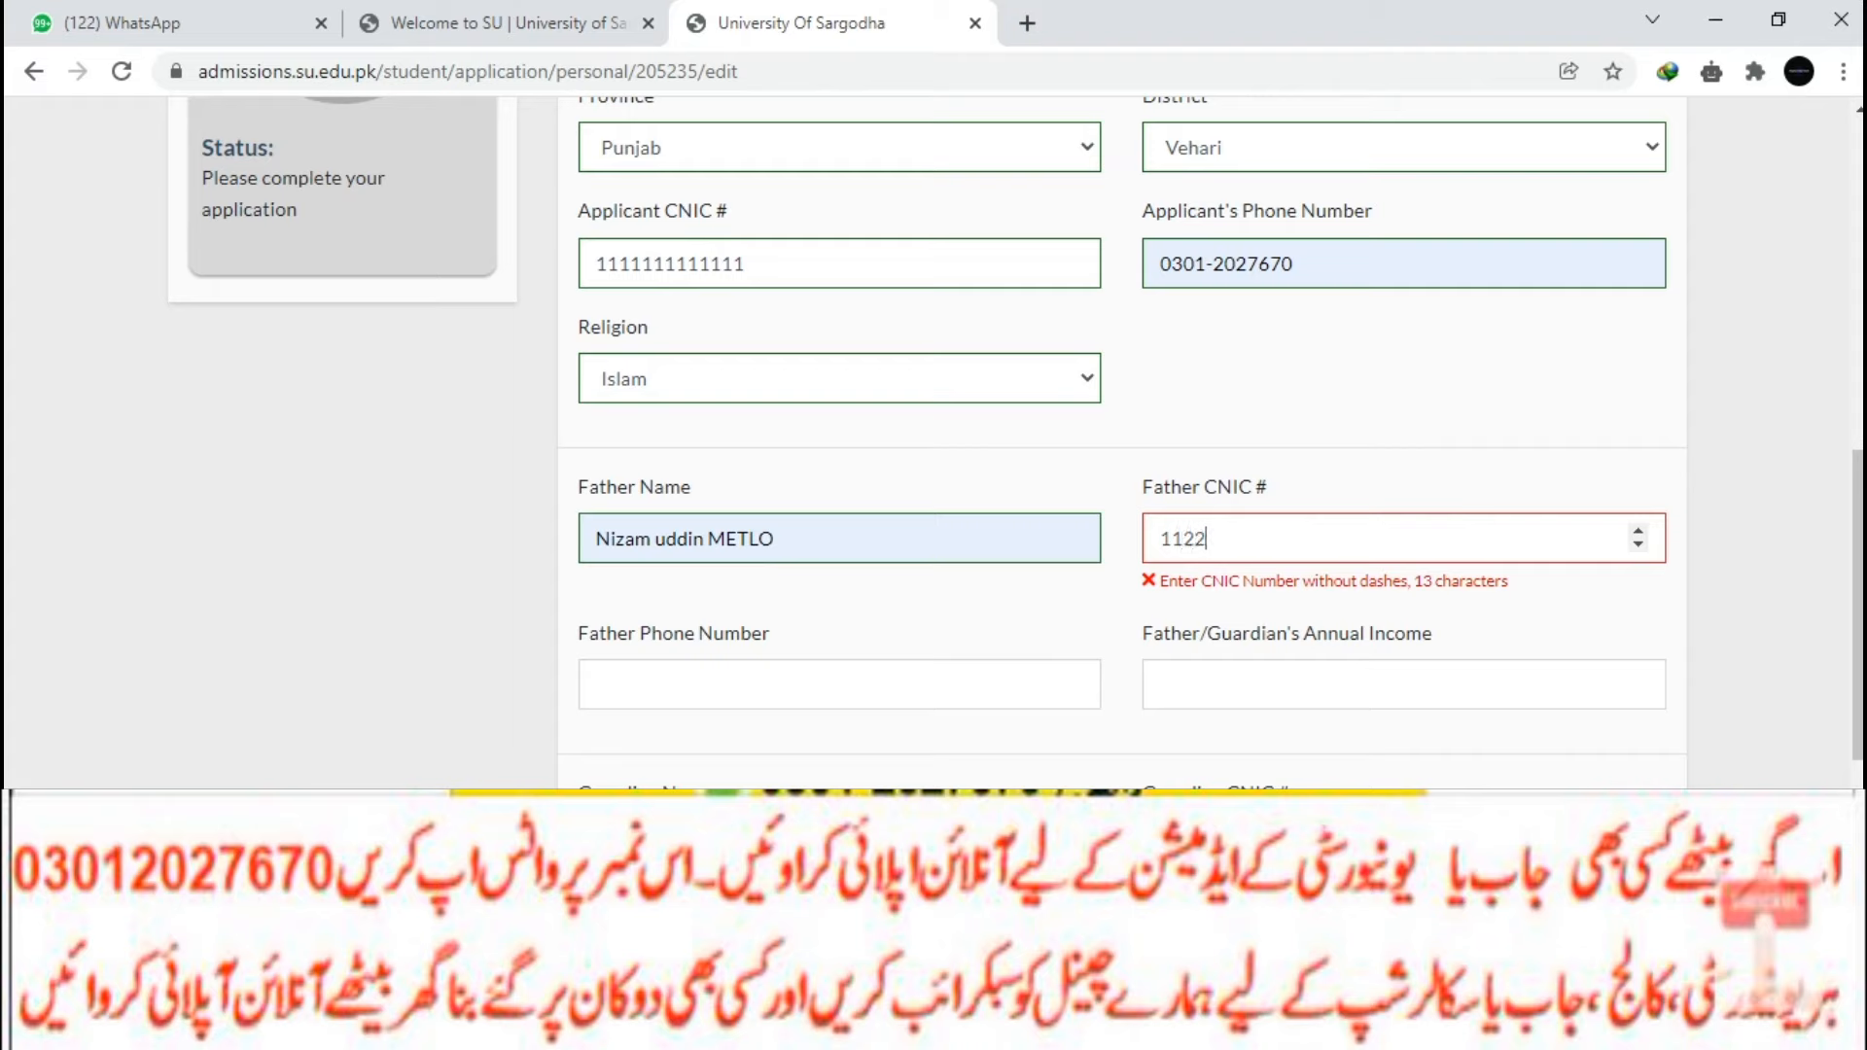
text(222222222)
Enter the father's phone number and an annual income of 200000.
click(597, 652)
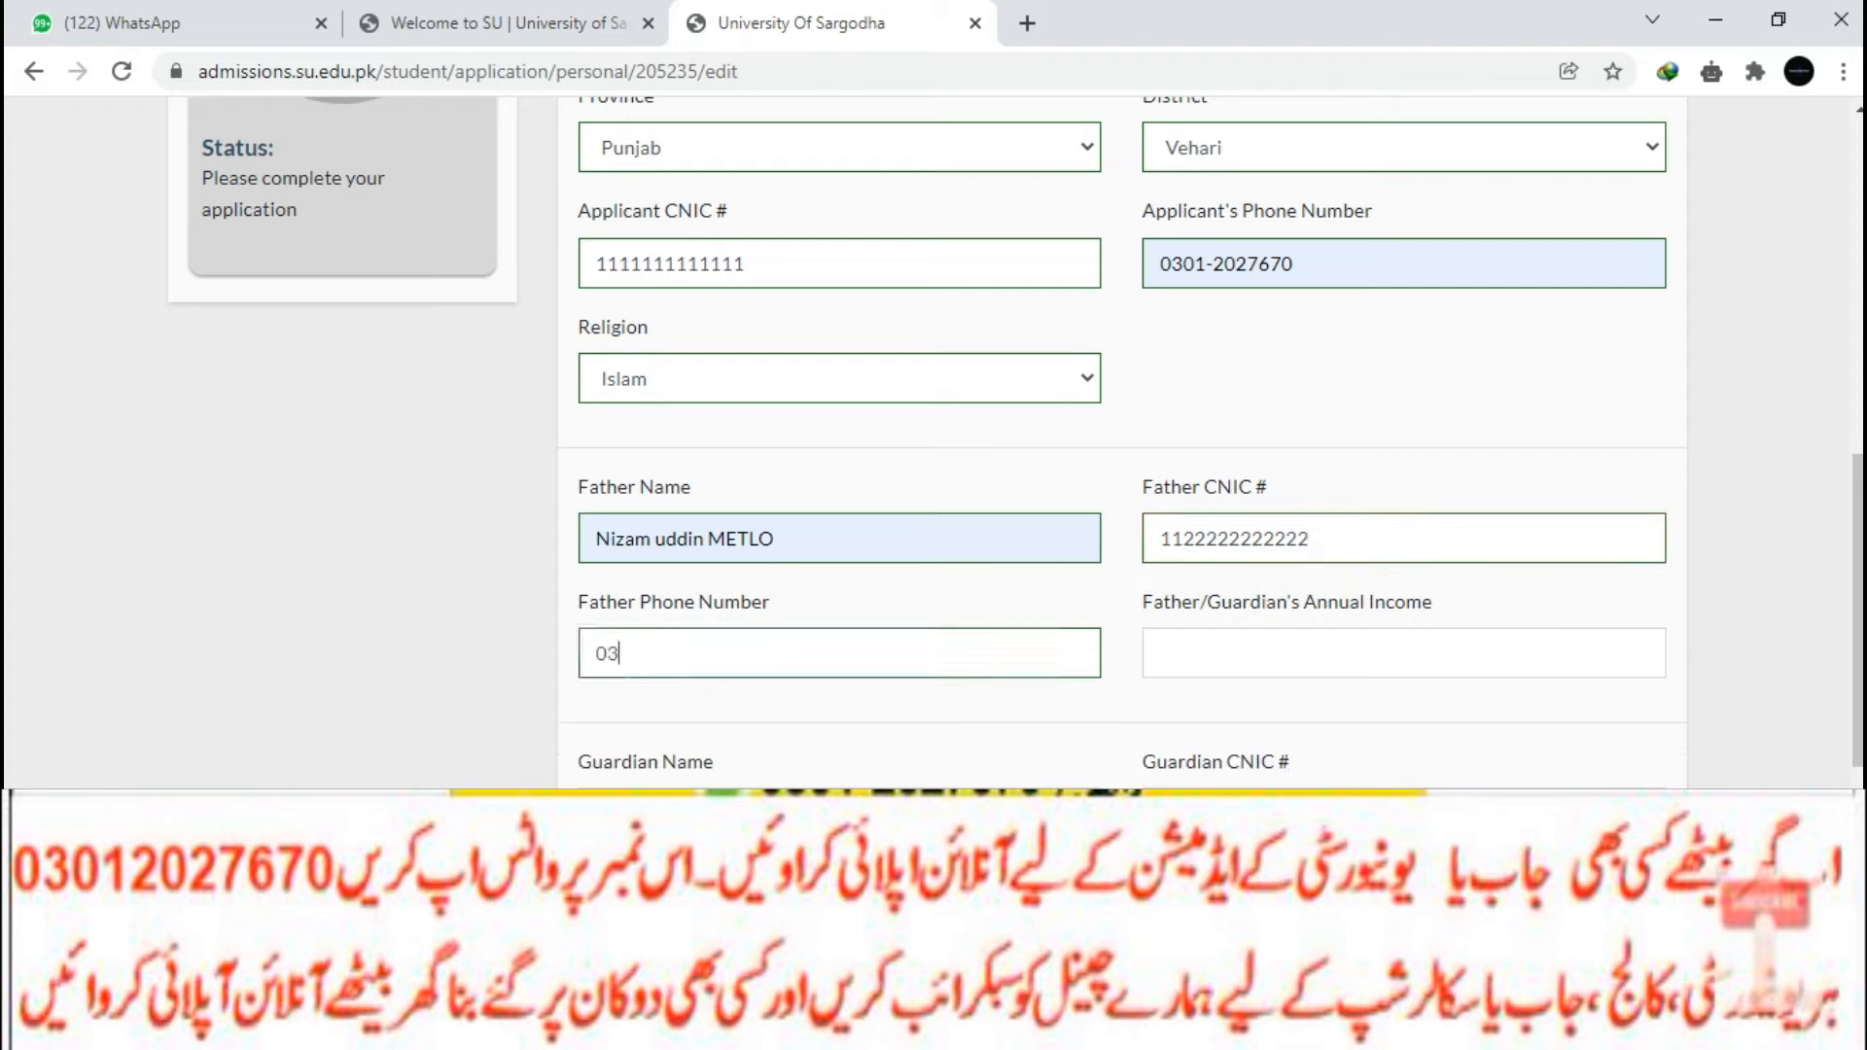
click(1403, 654)
text(-3)
key(BackSpace)
key(BackSpace)
text(200000)
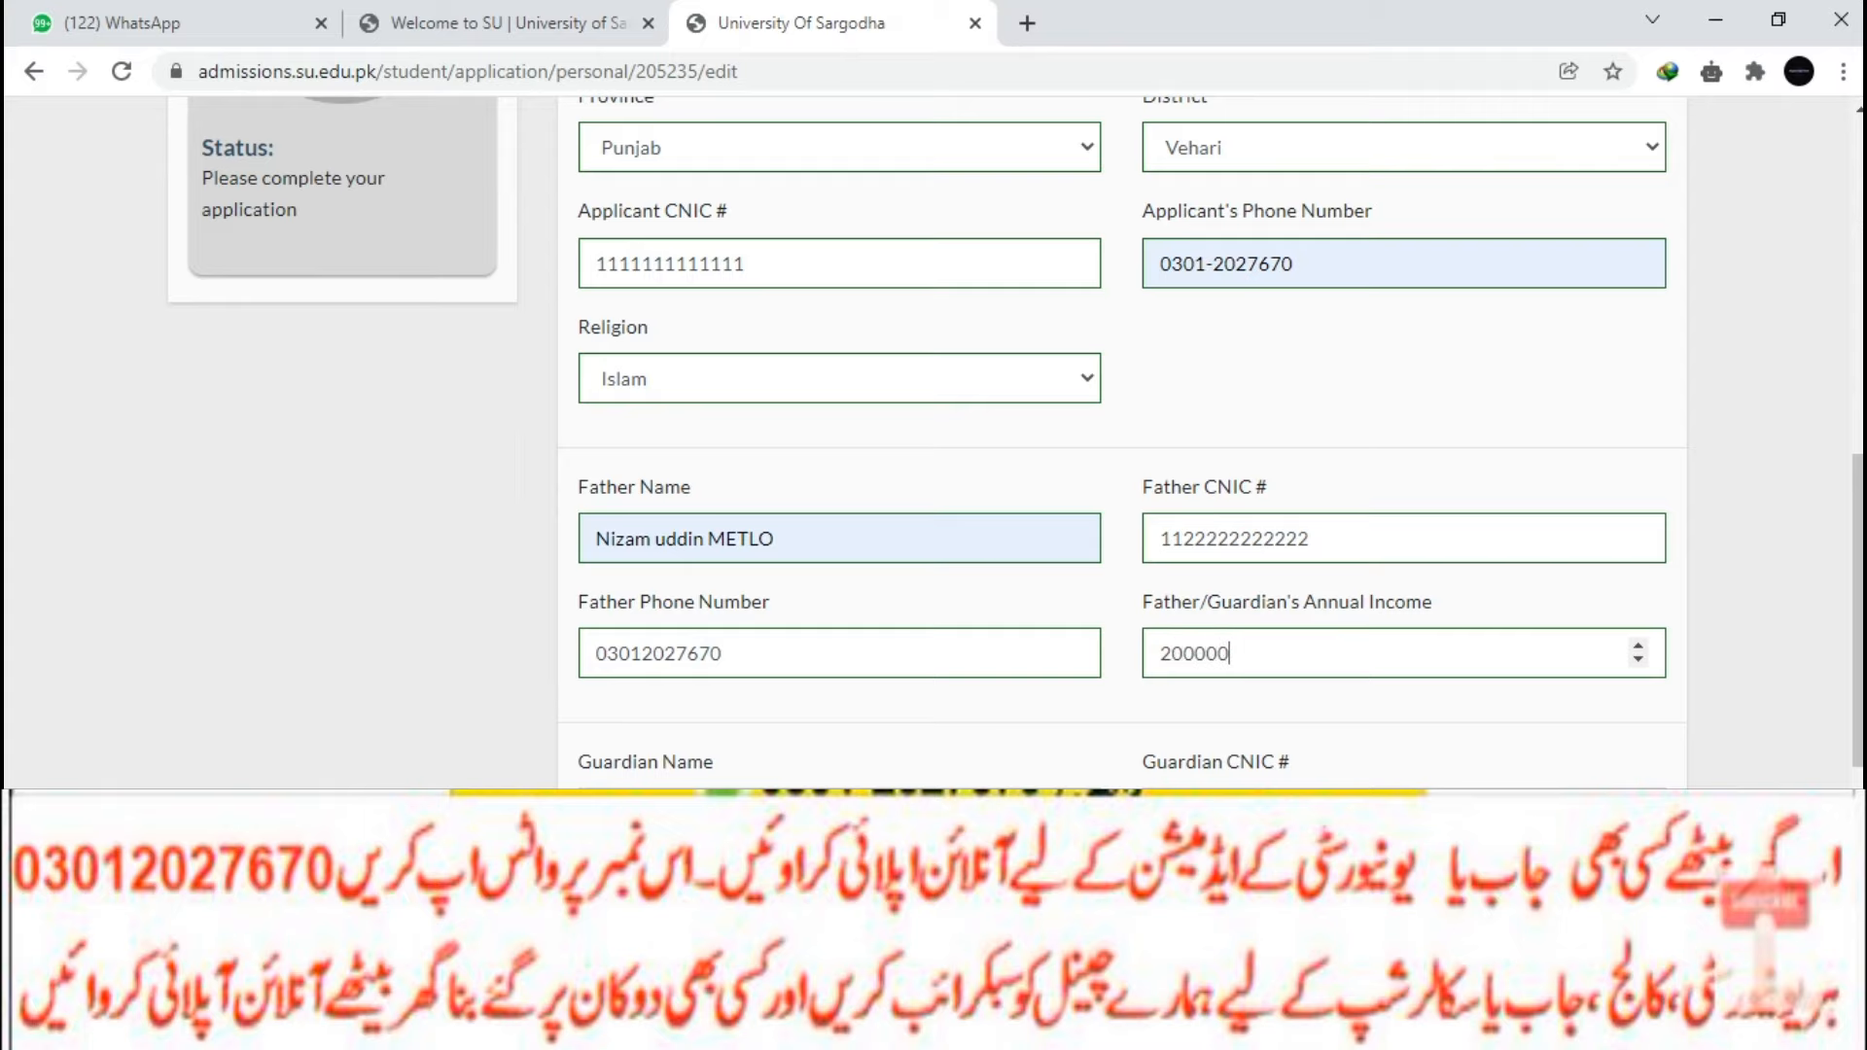
Enter the guardian's name and the guardian's CNIC number.
scroll(1016, 442, down, 3)
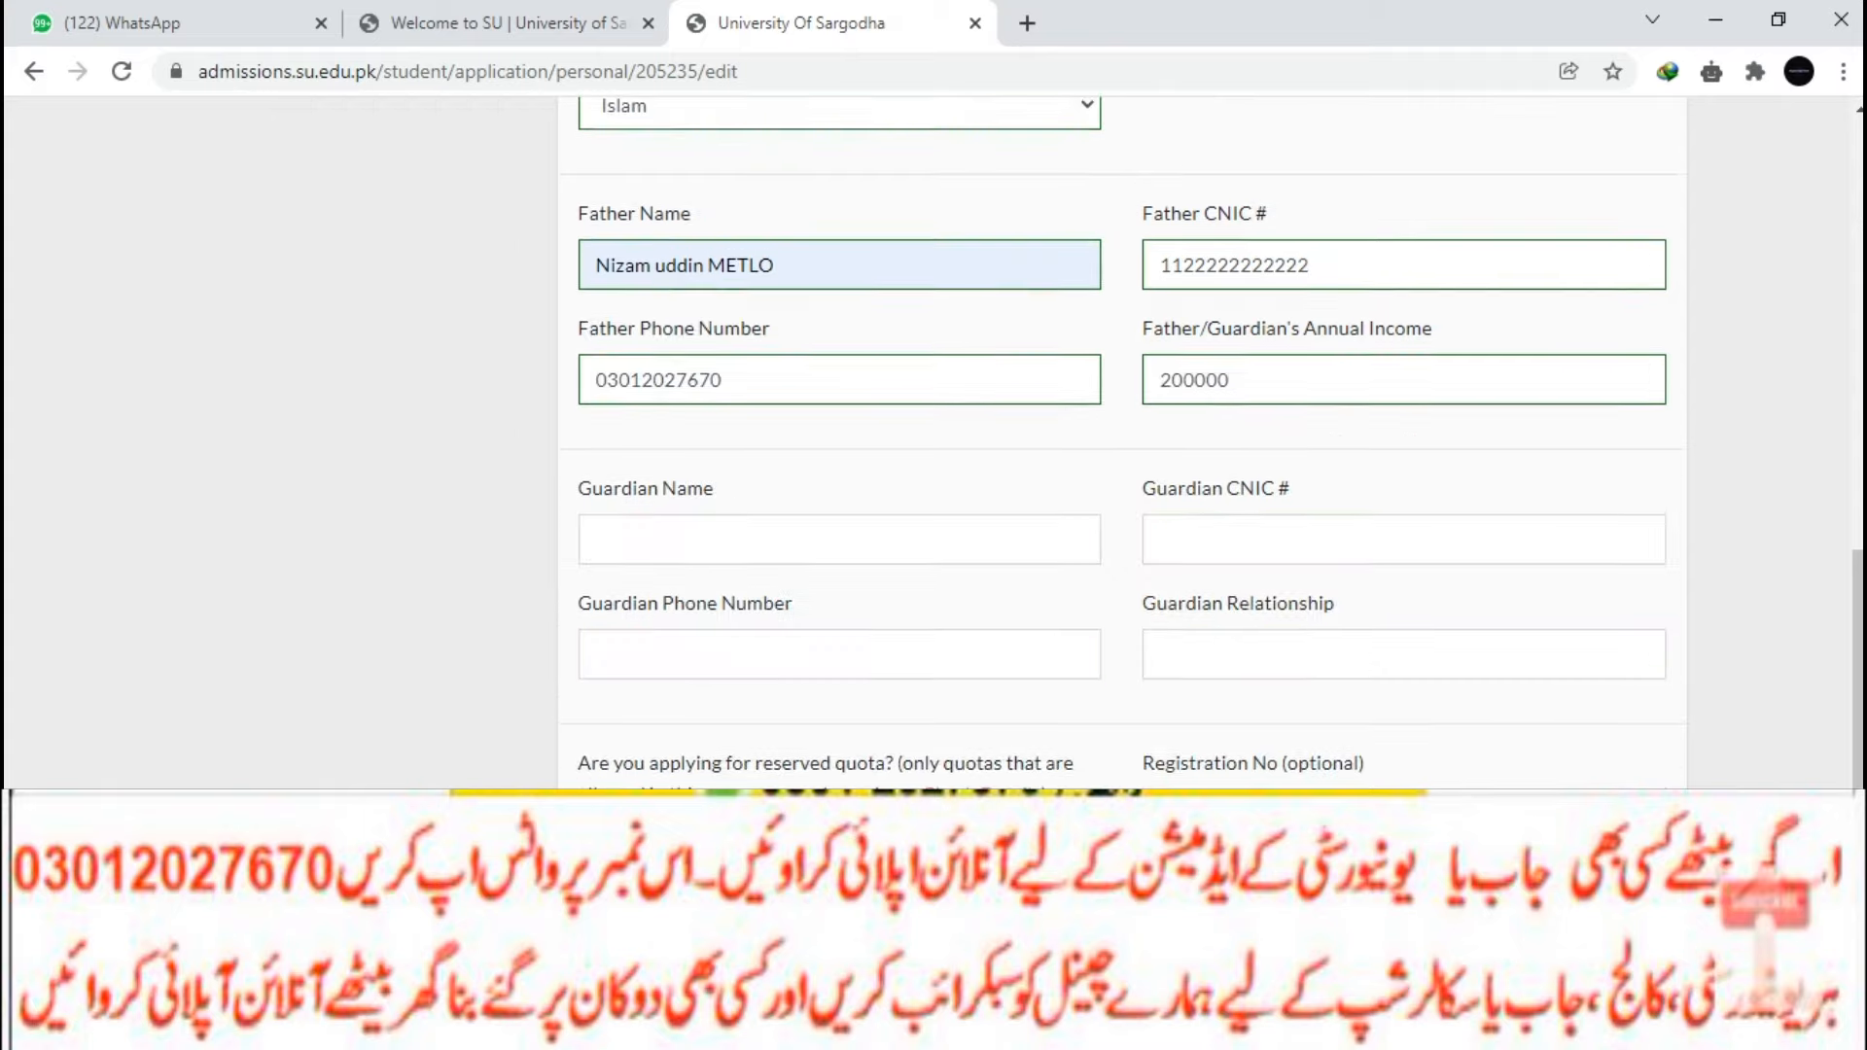
text(dfgdfgfd)
key(Tab)
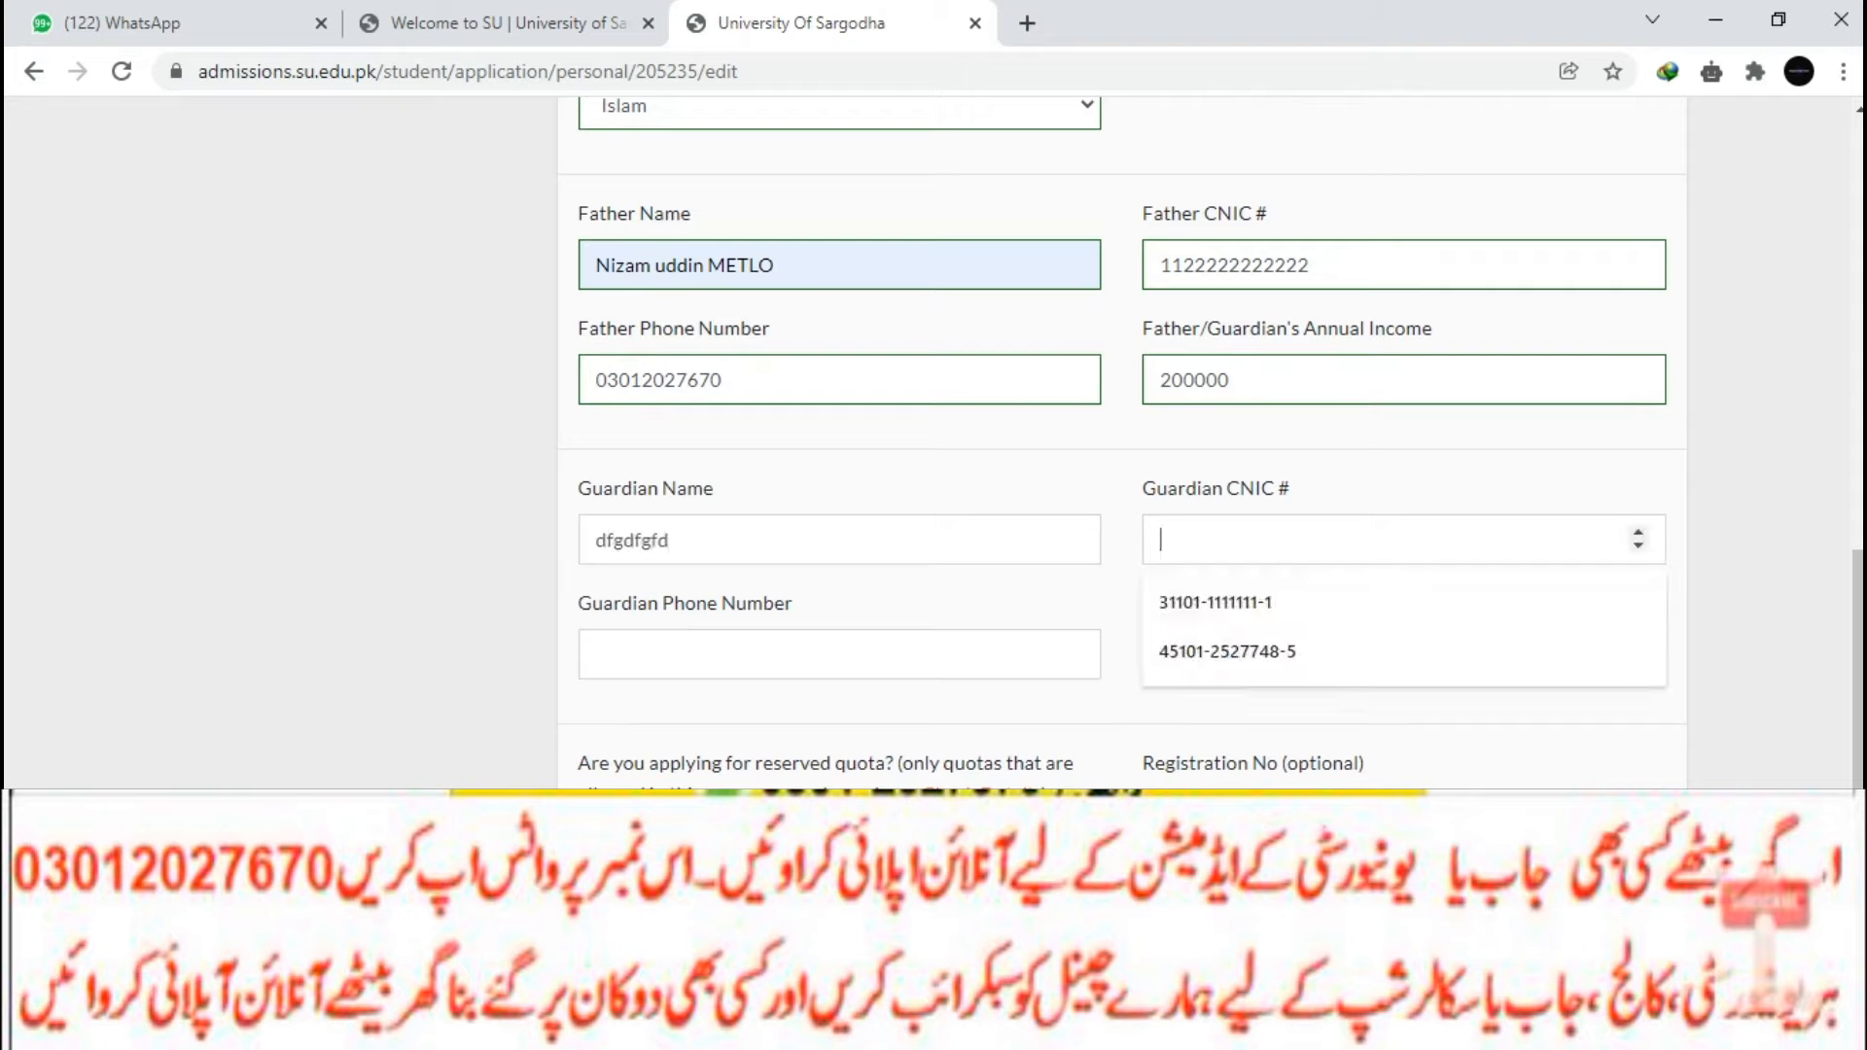
click(1228, 652)
click(840, 655)
click(1391, 540)
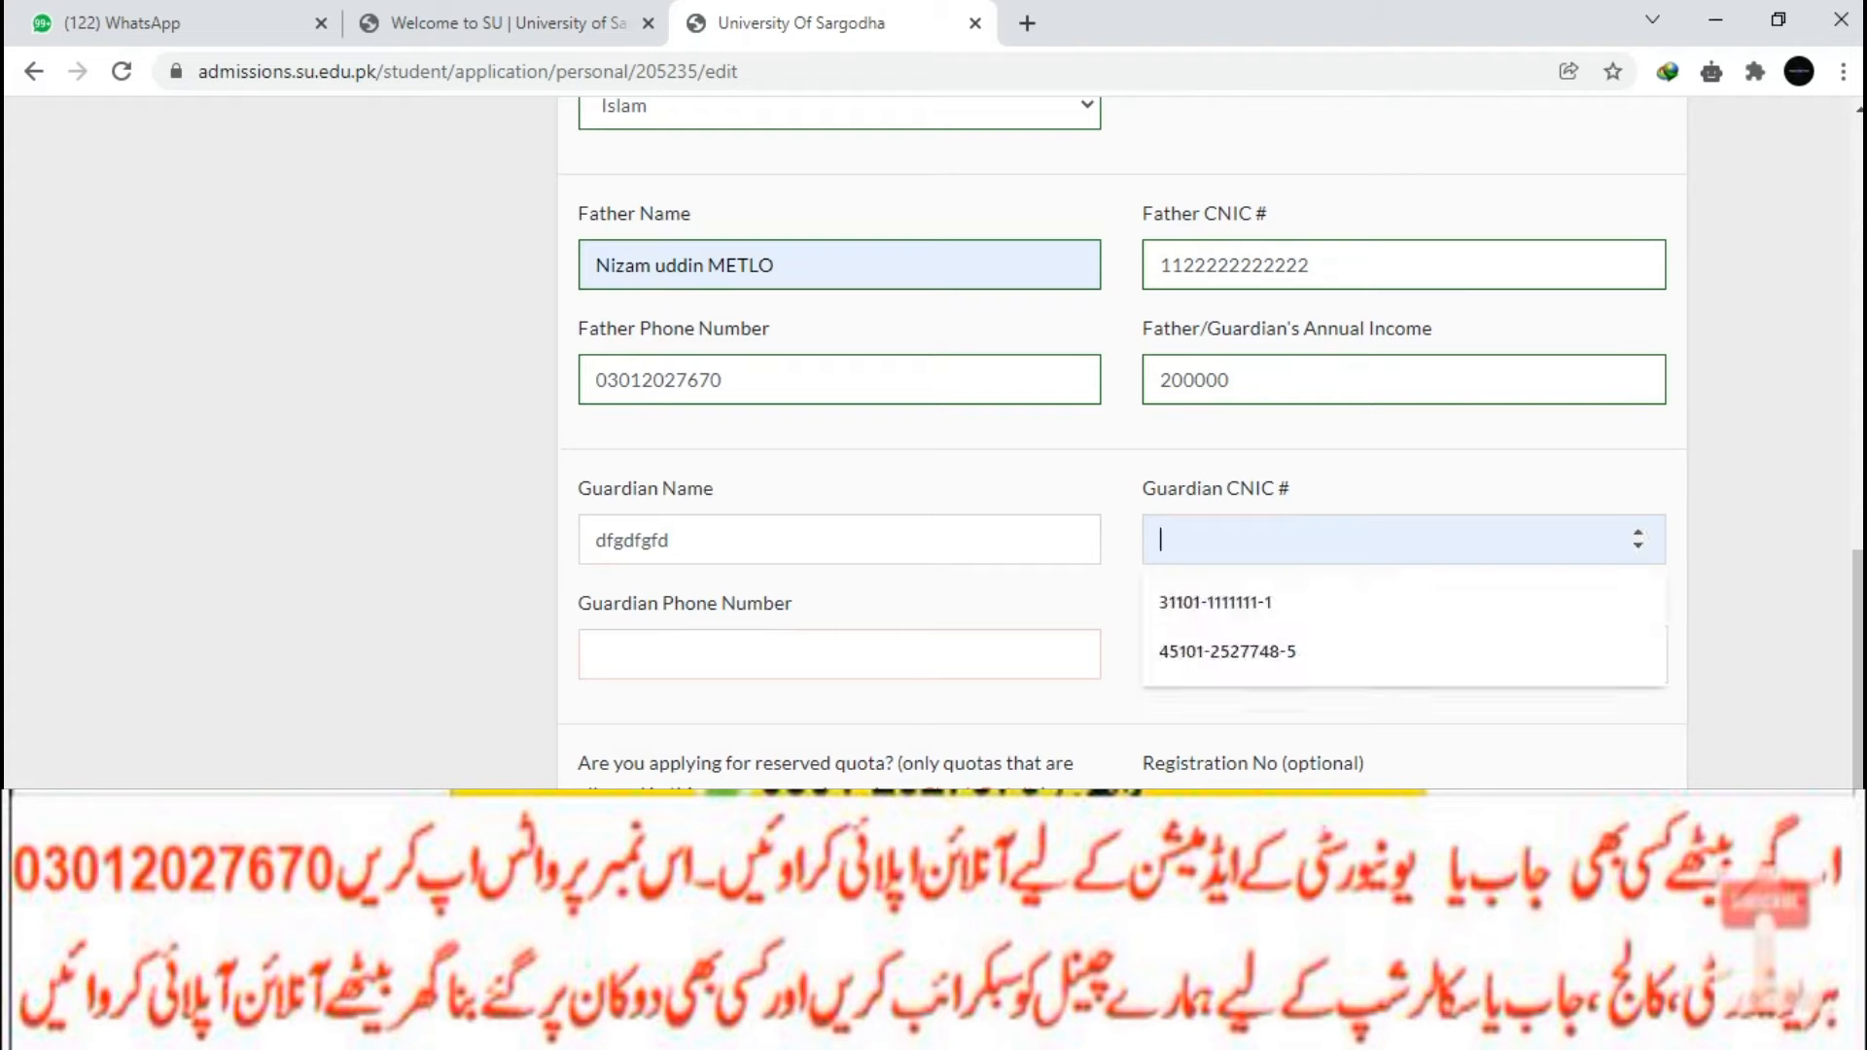
text(4444444444444)
Enter the guardian's phone number and set the guardian relationship to father.
key(Tab)
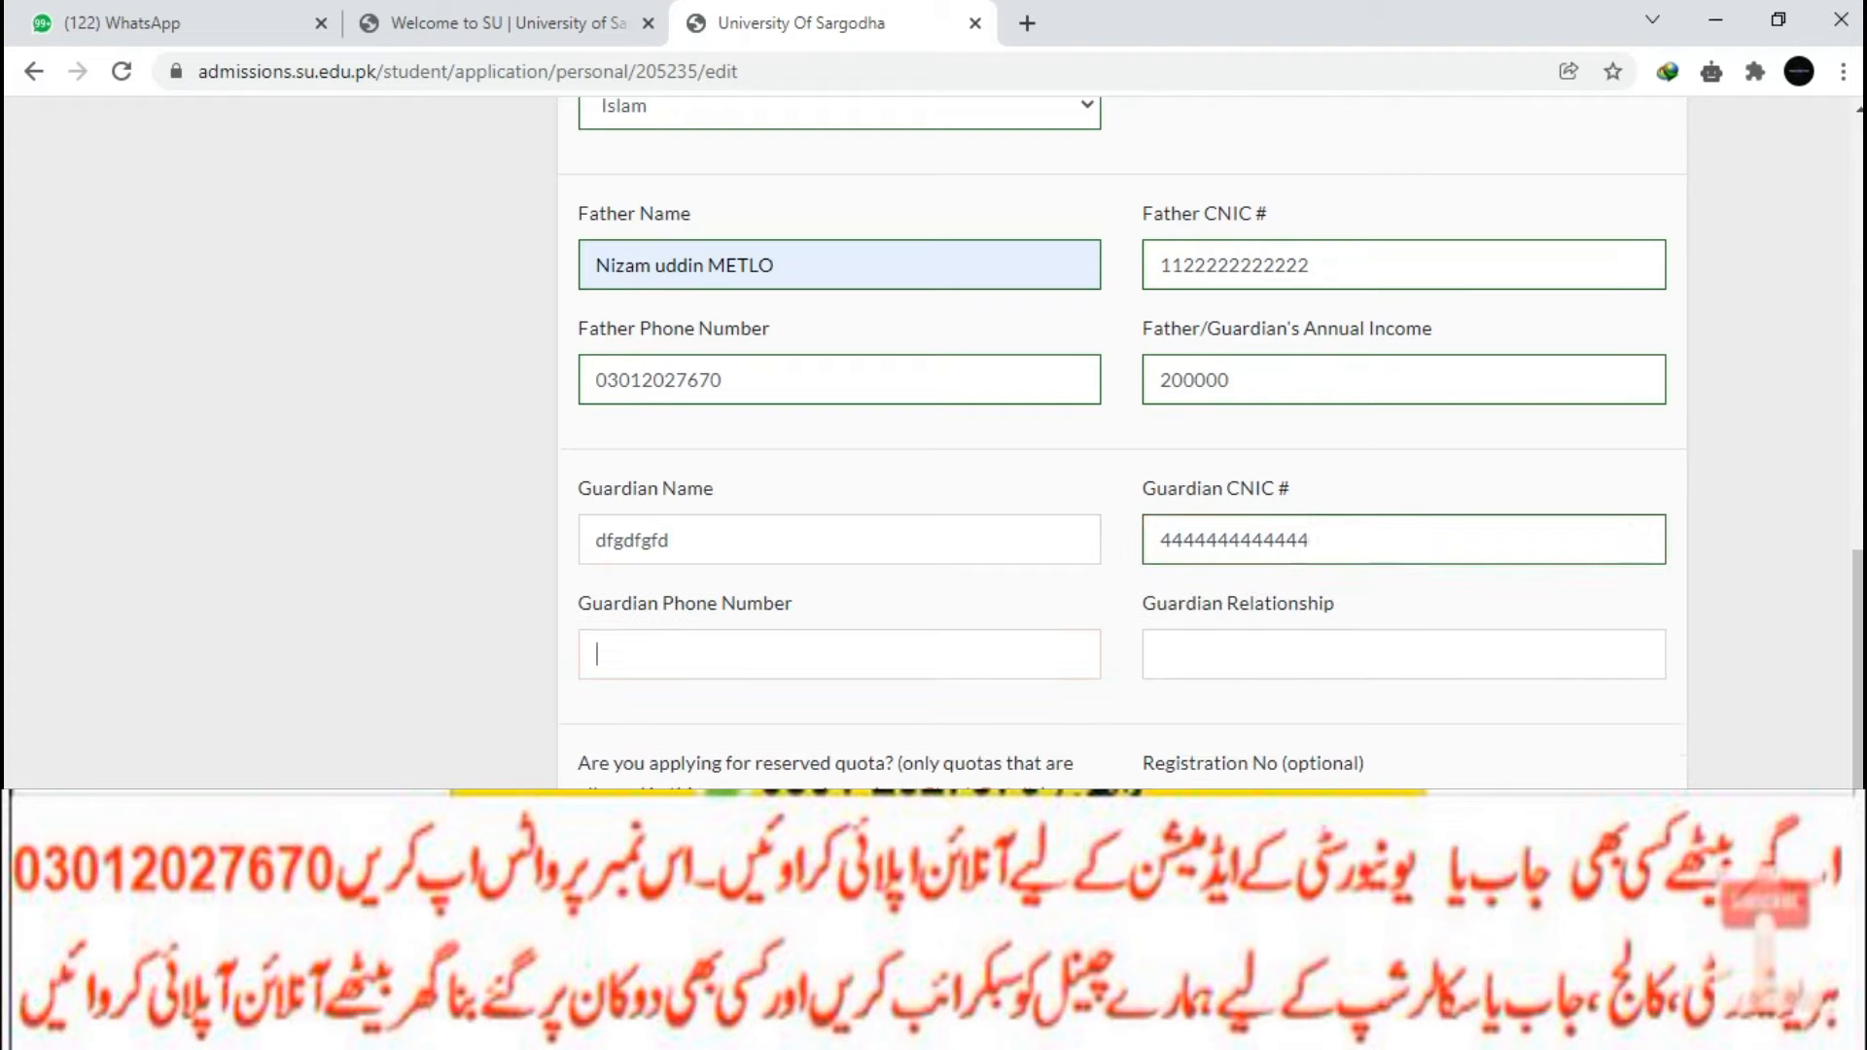
text(4)
key(BackSpace)
text(father)
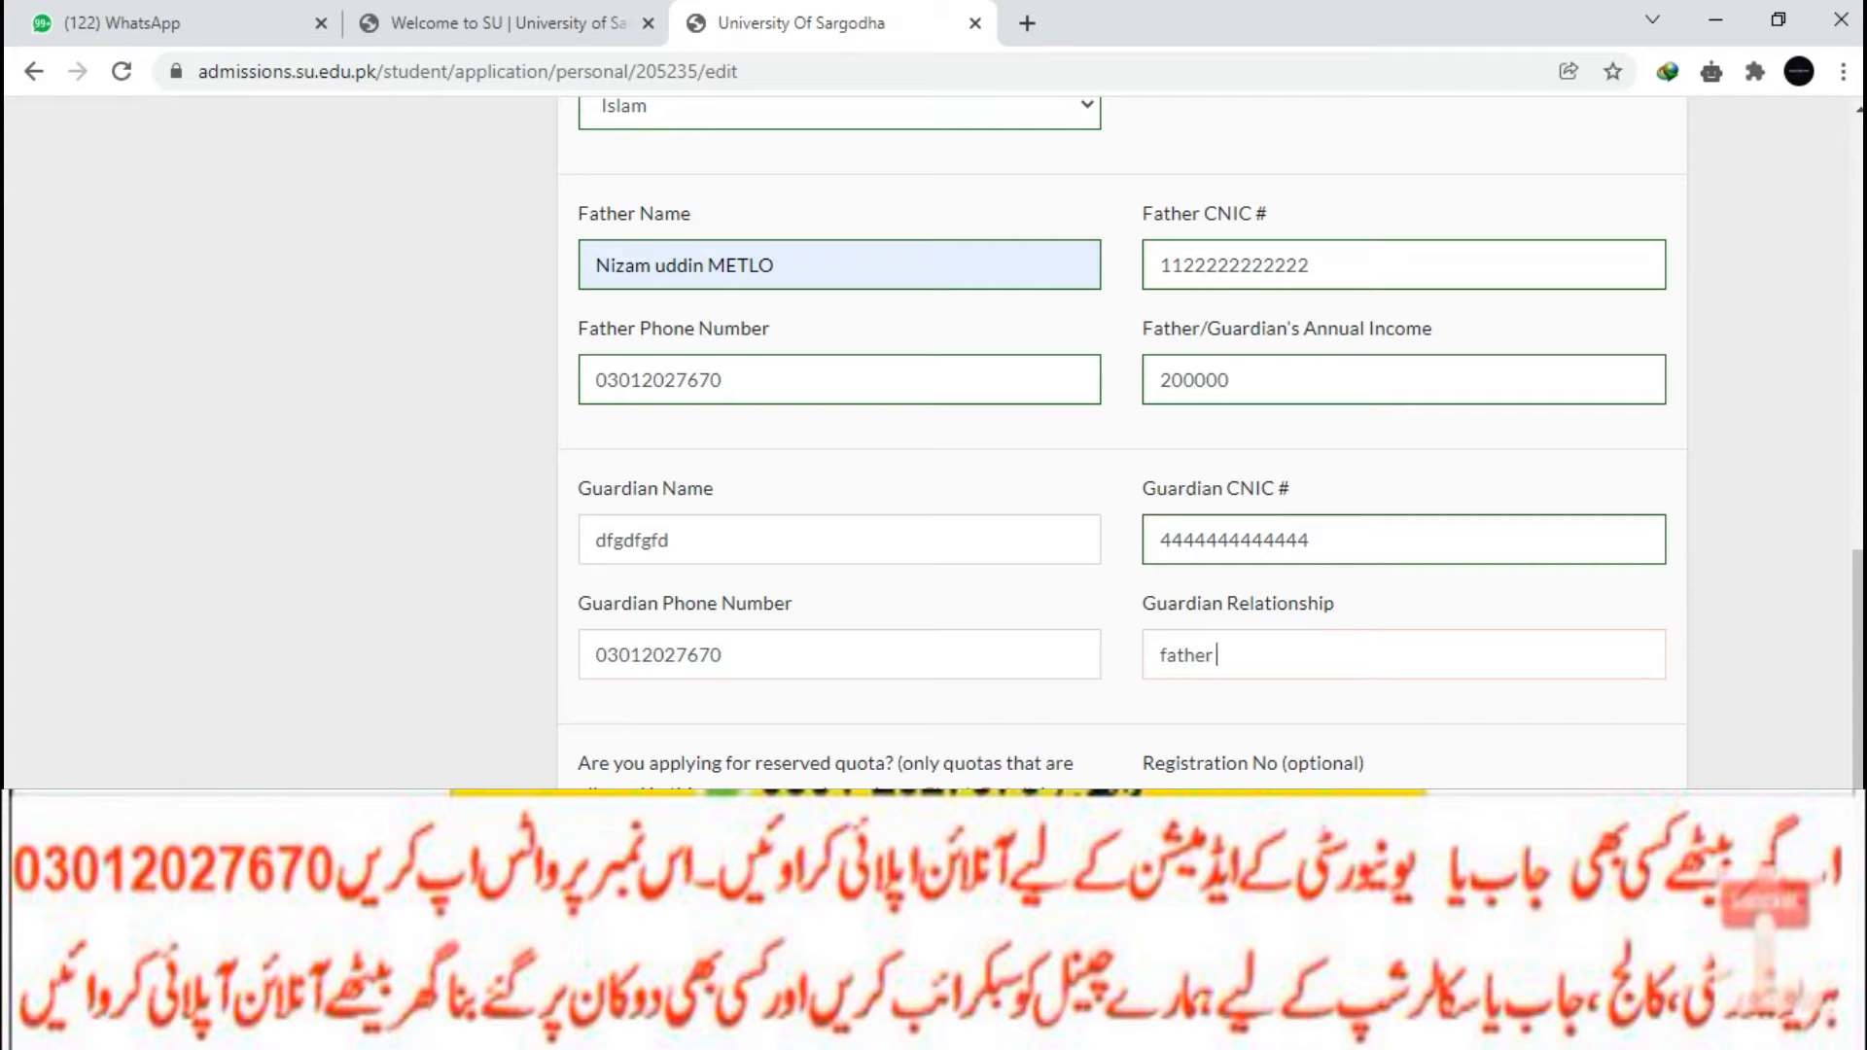
scroll(1122, 443, down, 2)
Keep reserved quota as No and answer No for Hafiz-e-Quran and government employment.
click(839, 629)
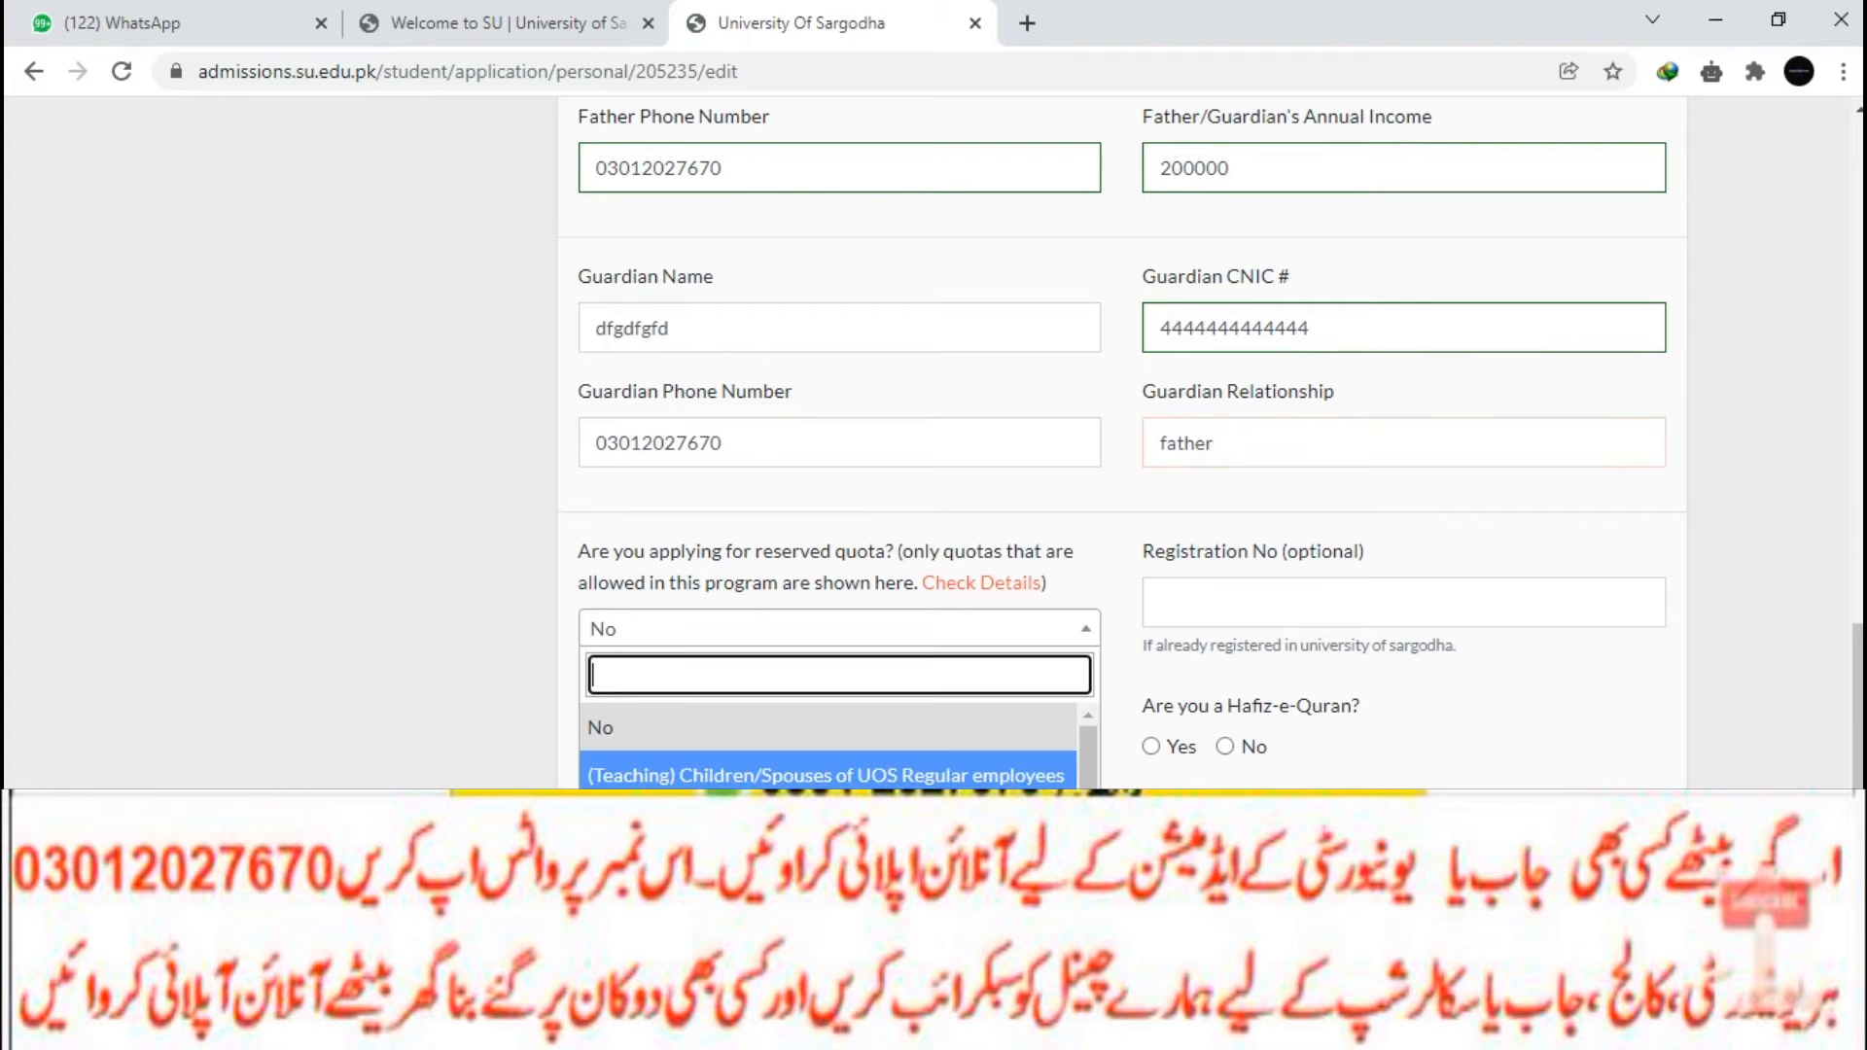
scroll(827, 749, down, 1)
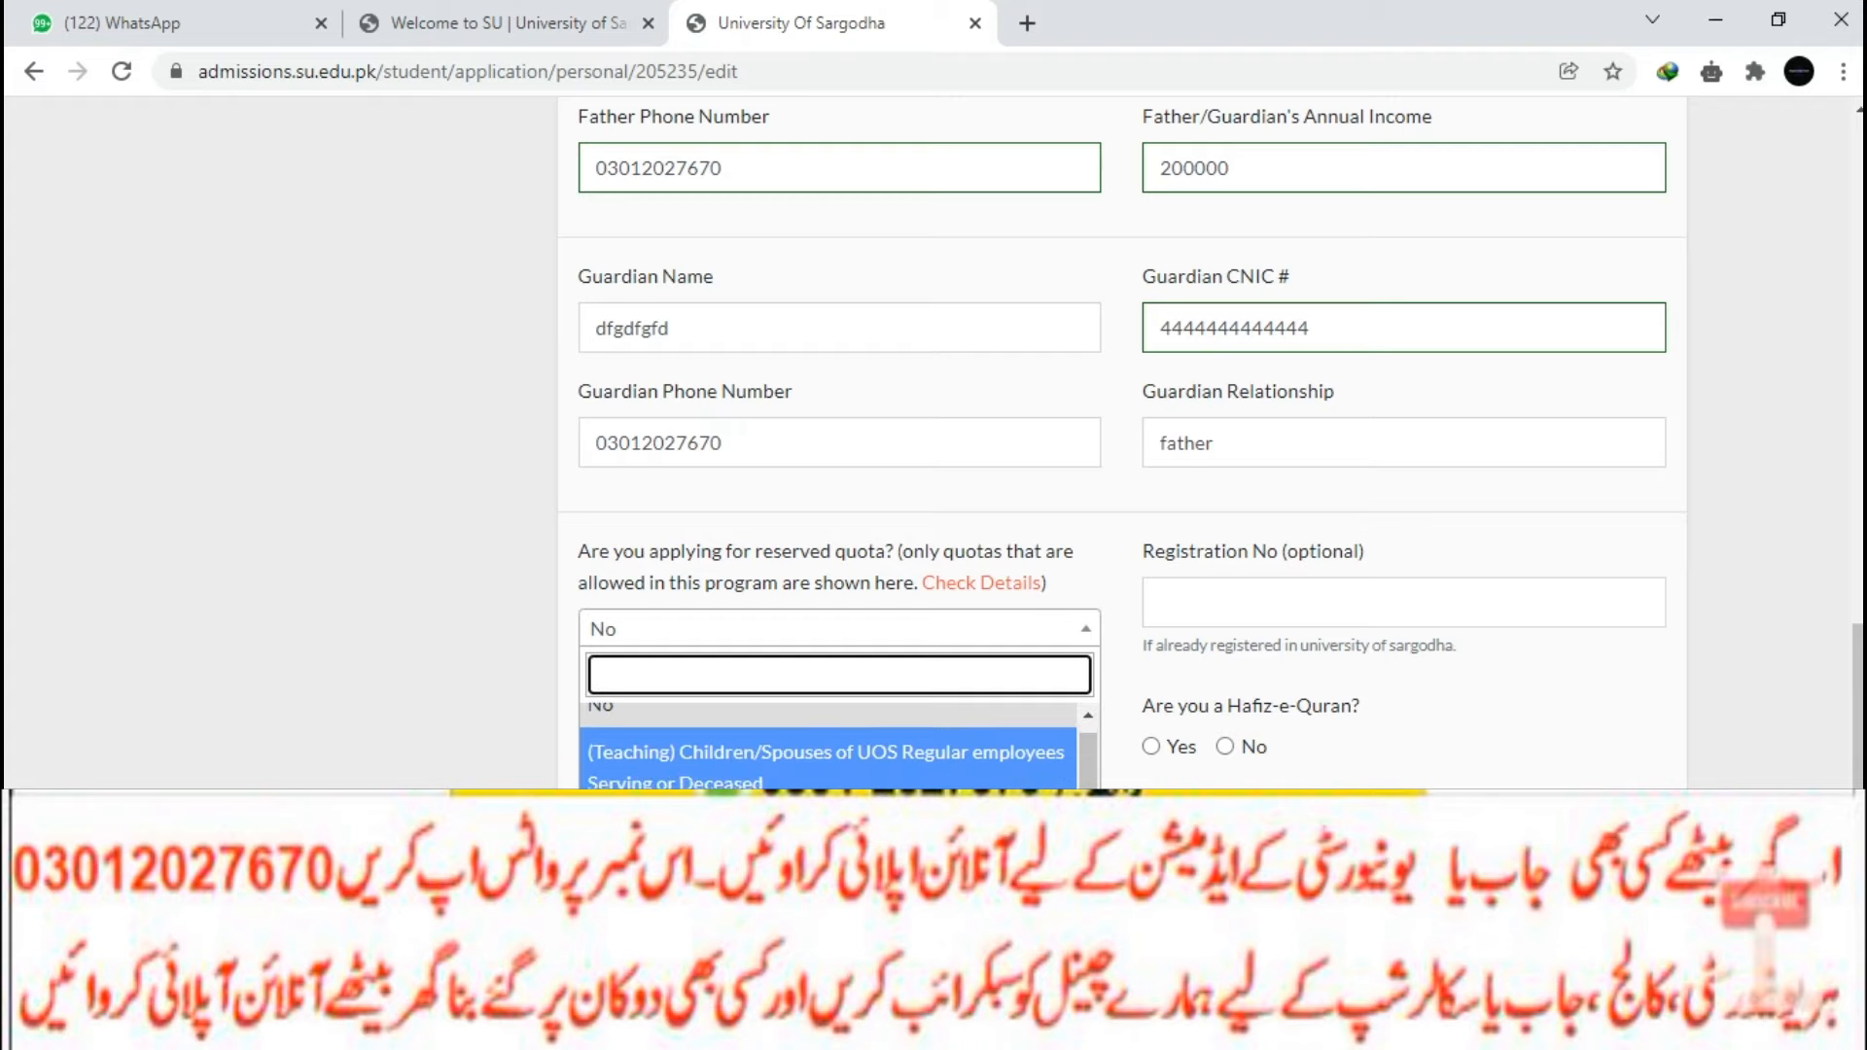
scroll(827, 744, down, 2)
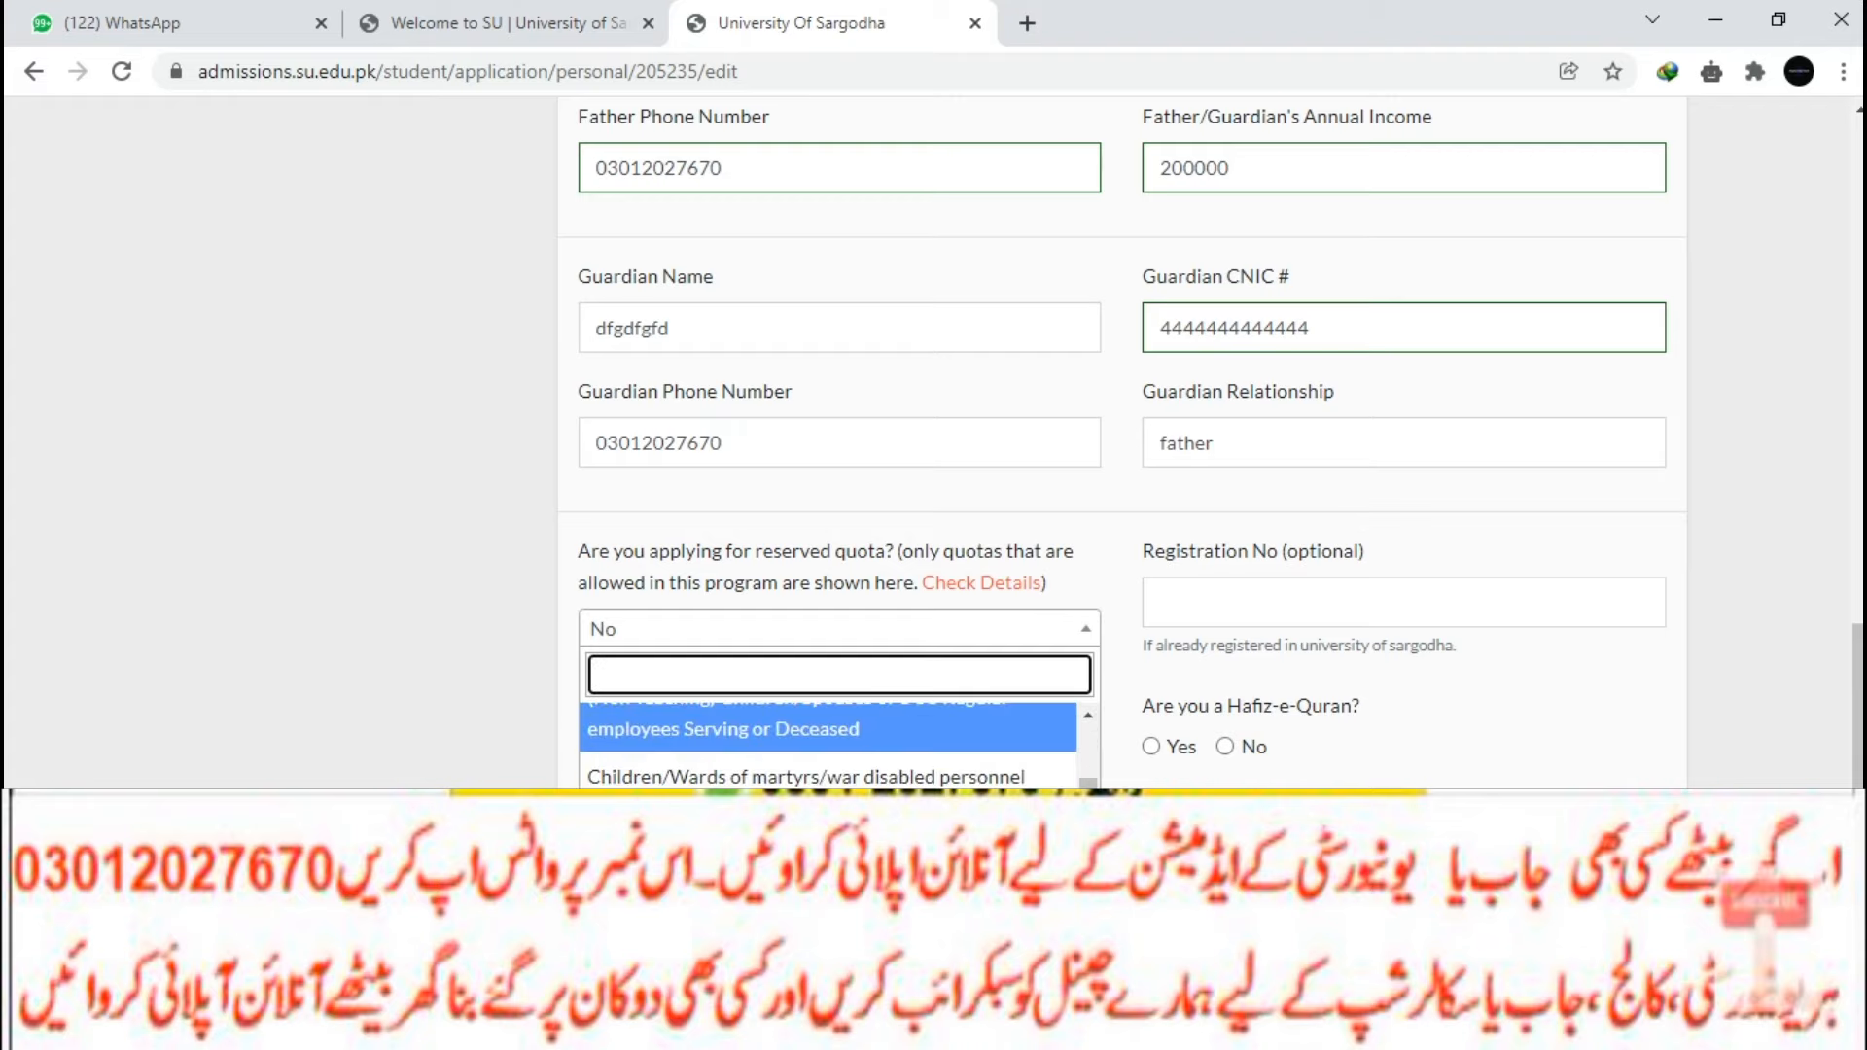
scroll(827, 744, down, 1)
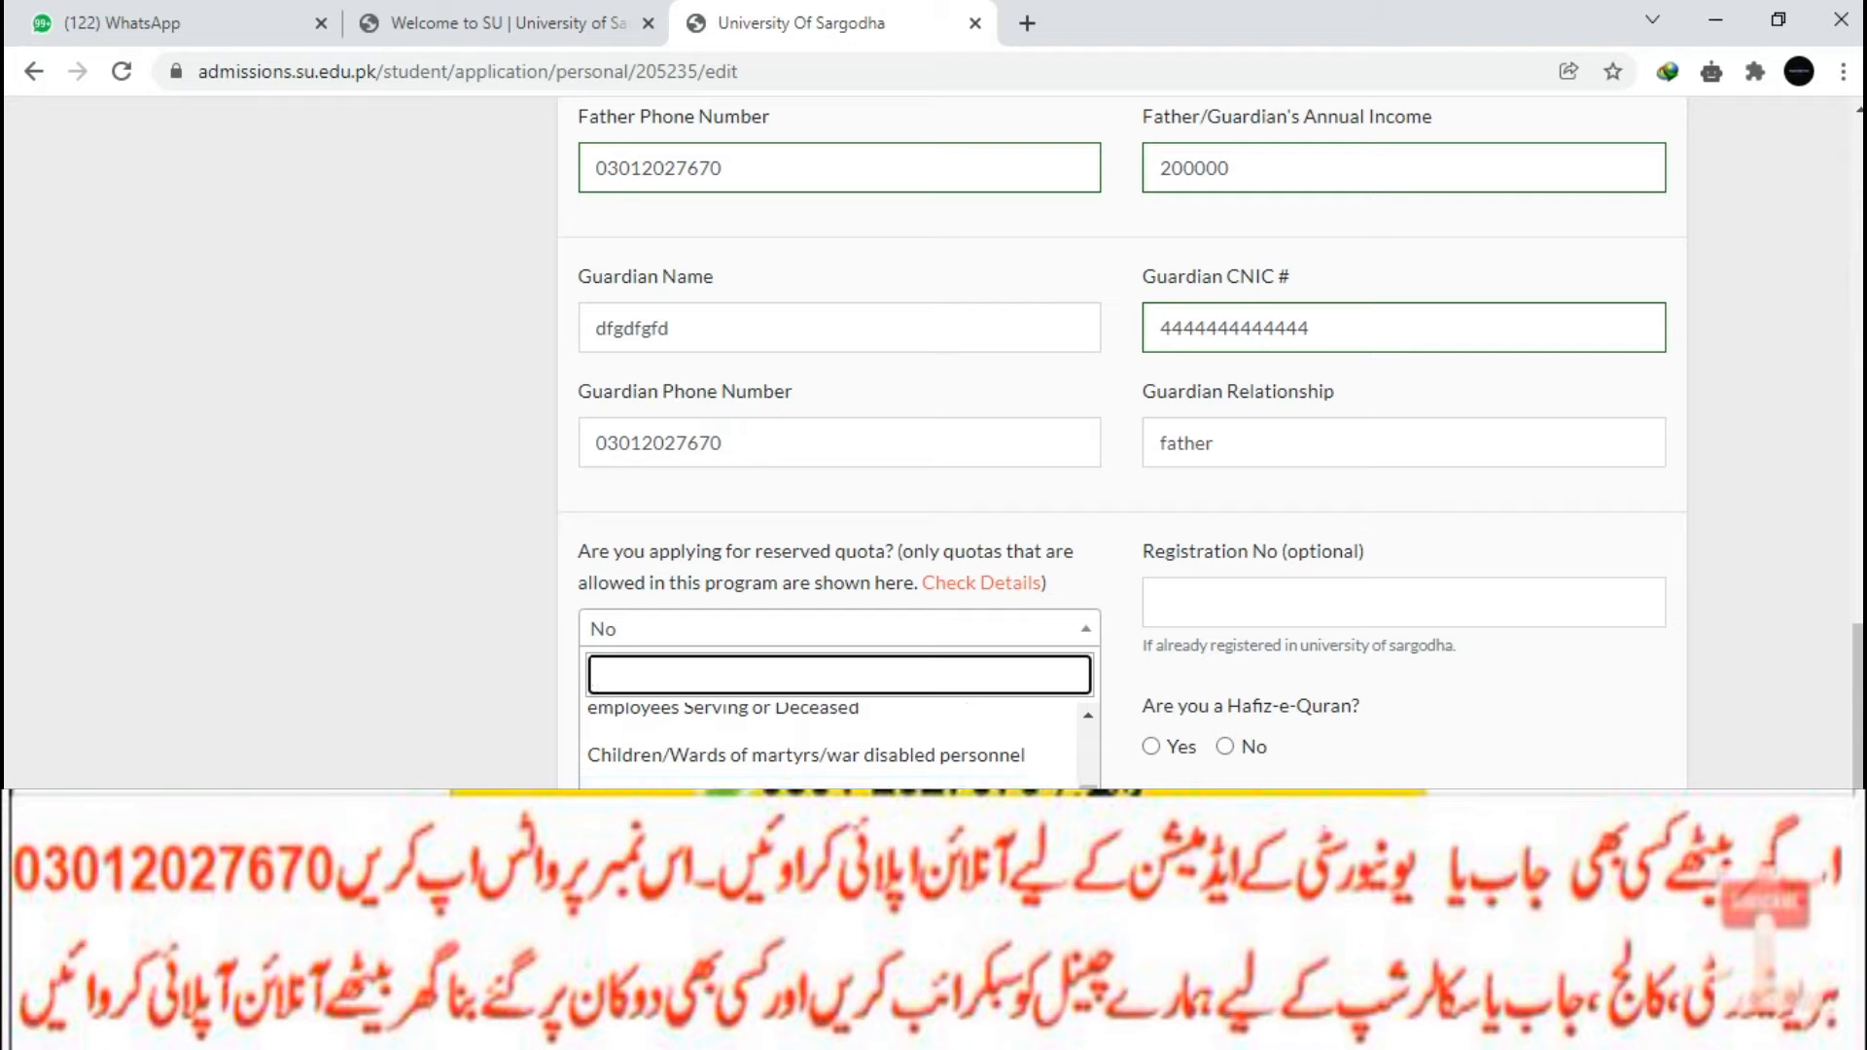
scroll(827, 744, down, 4)
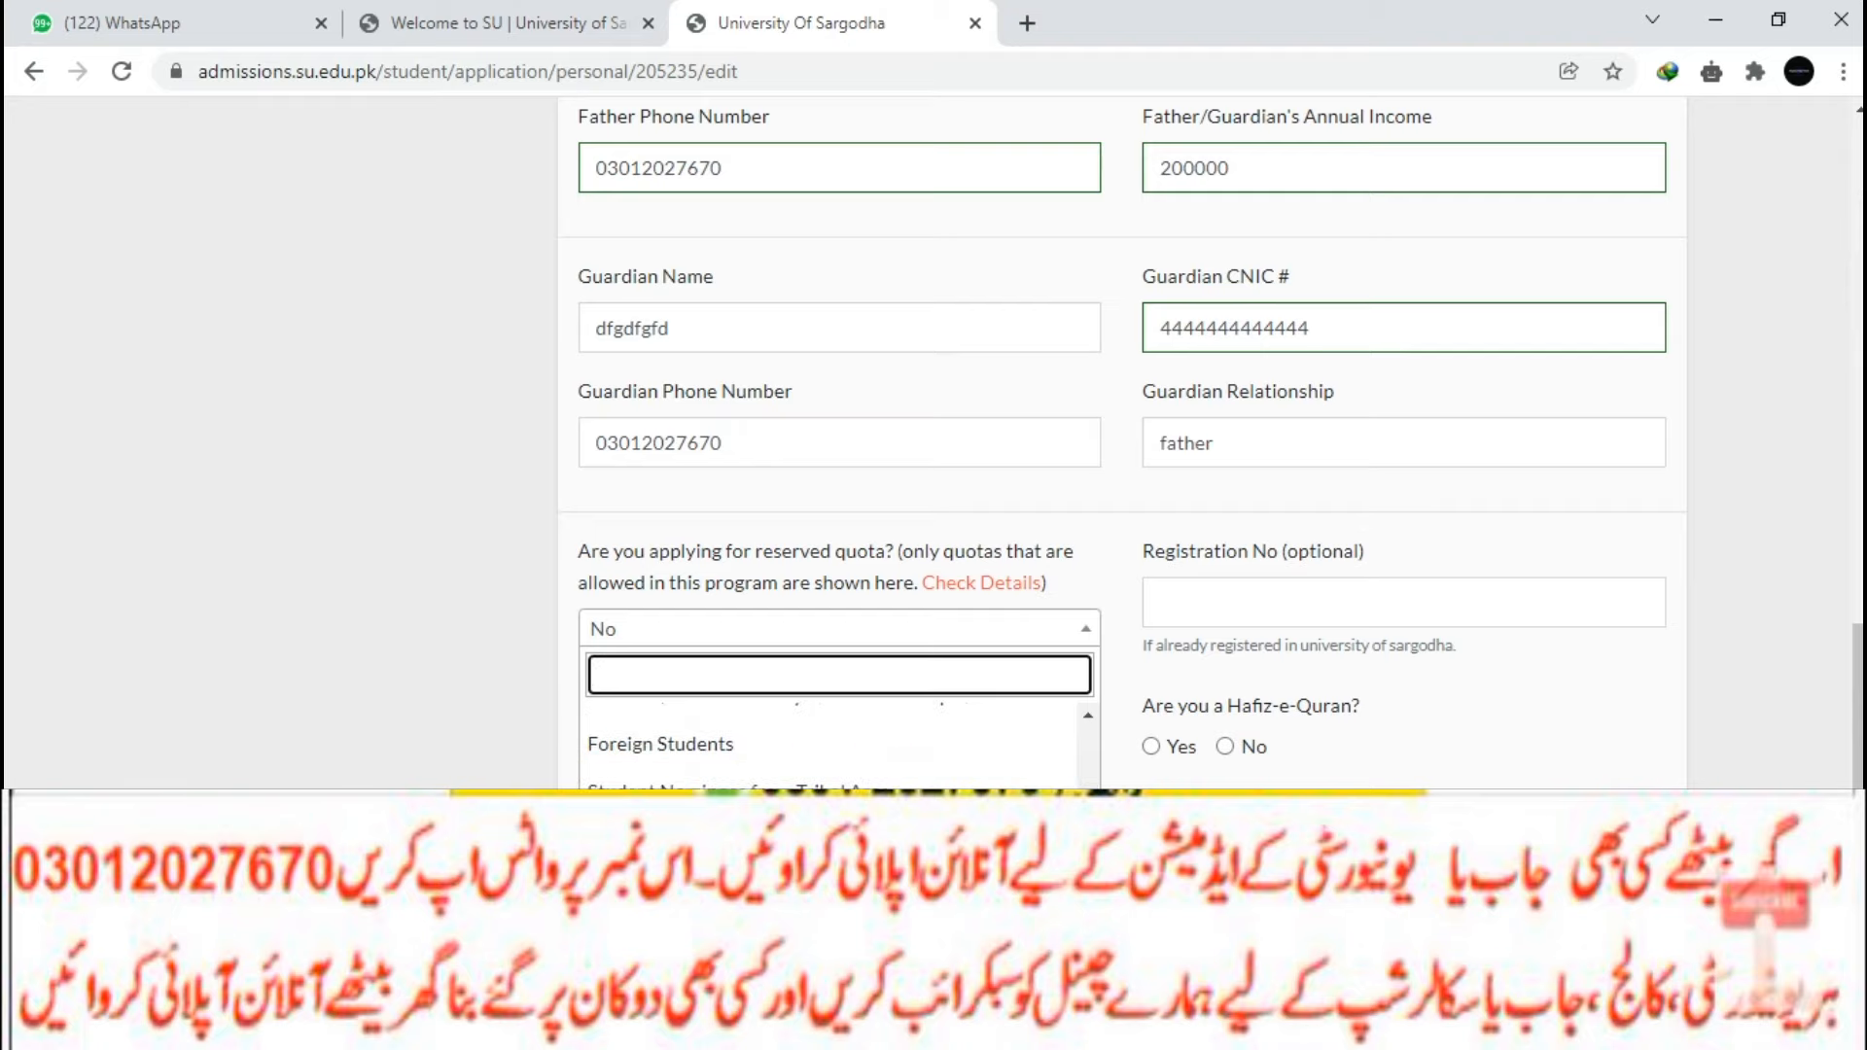
scroll(826, 744, down, 3)
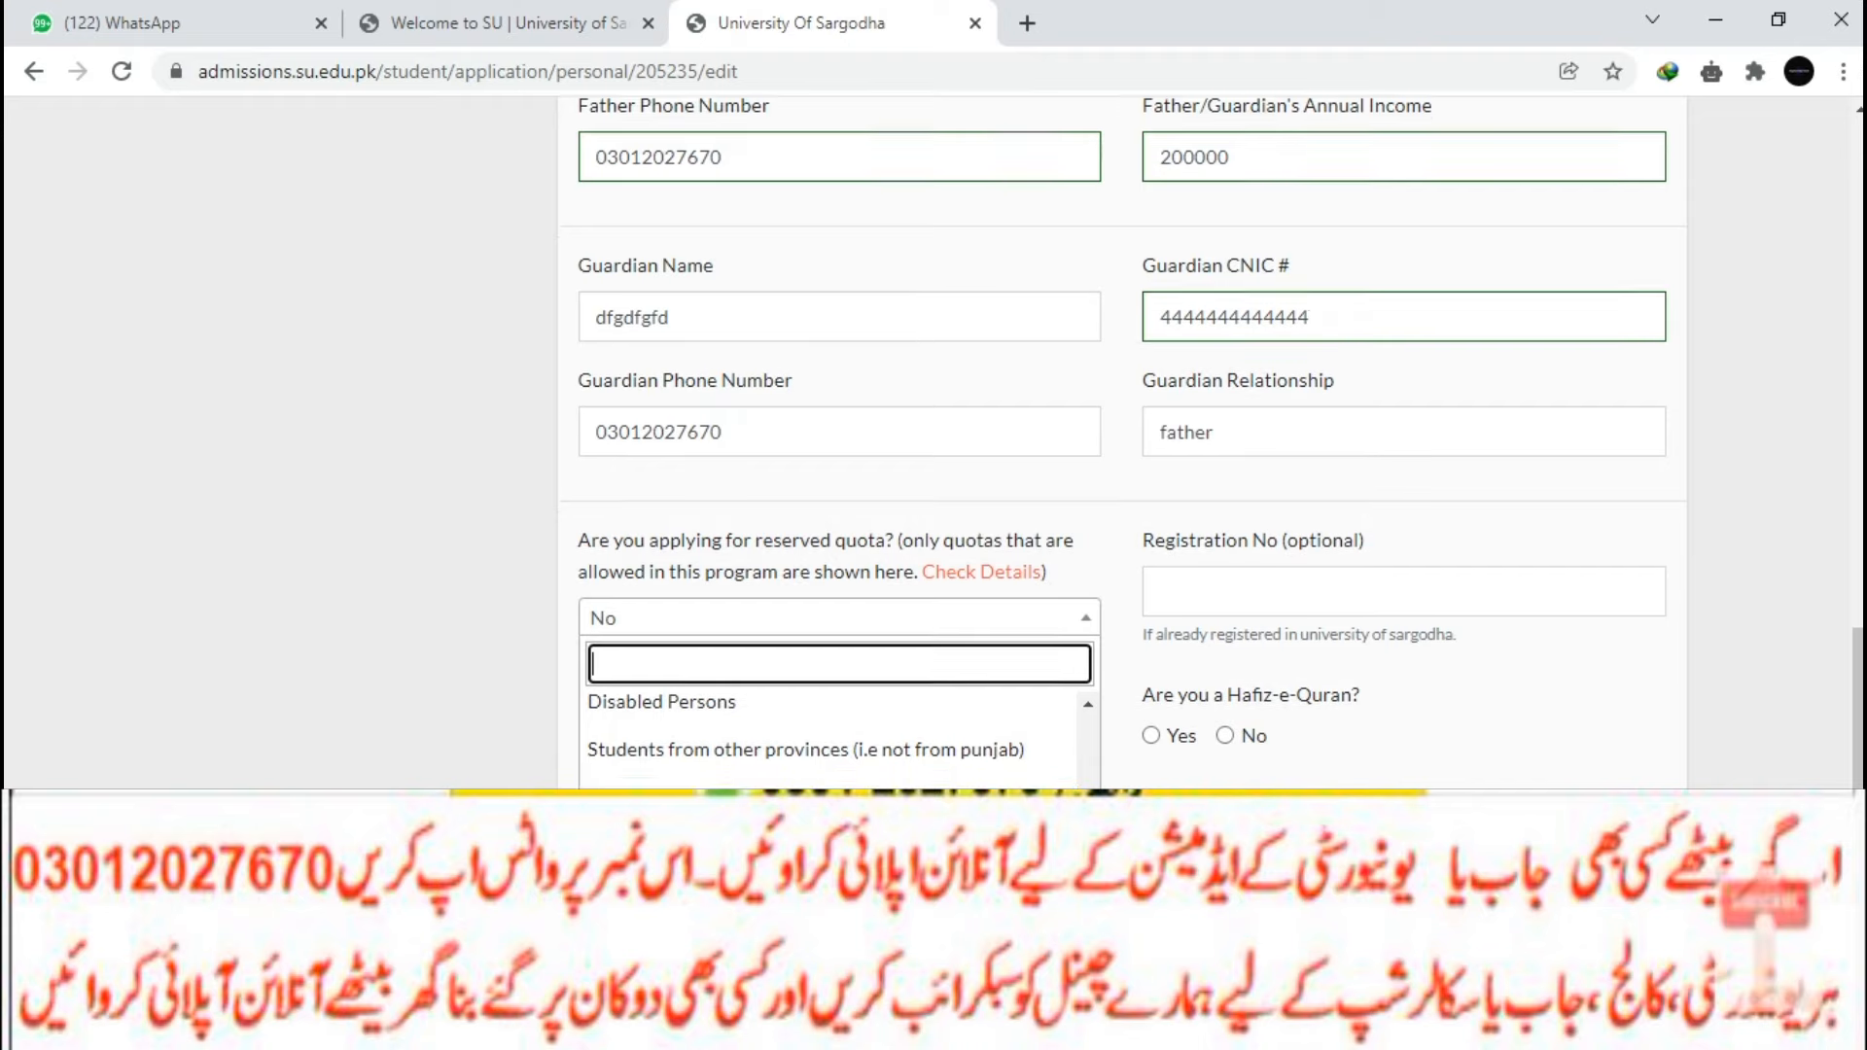
scroll(826, 681, down, 1)
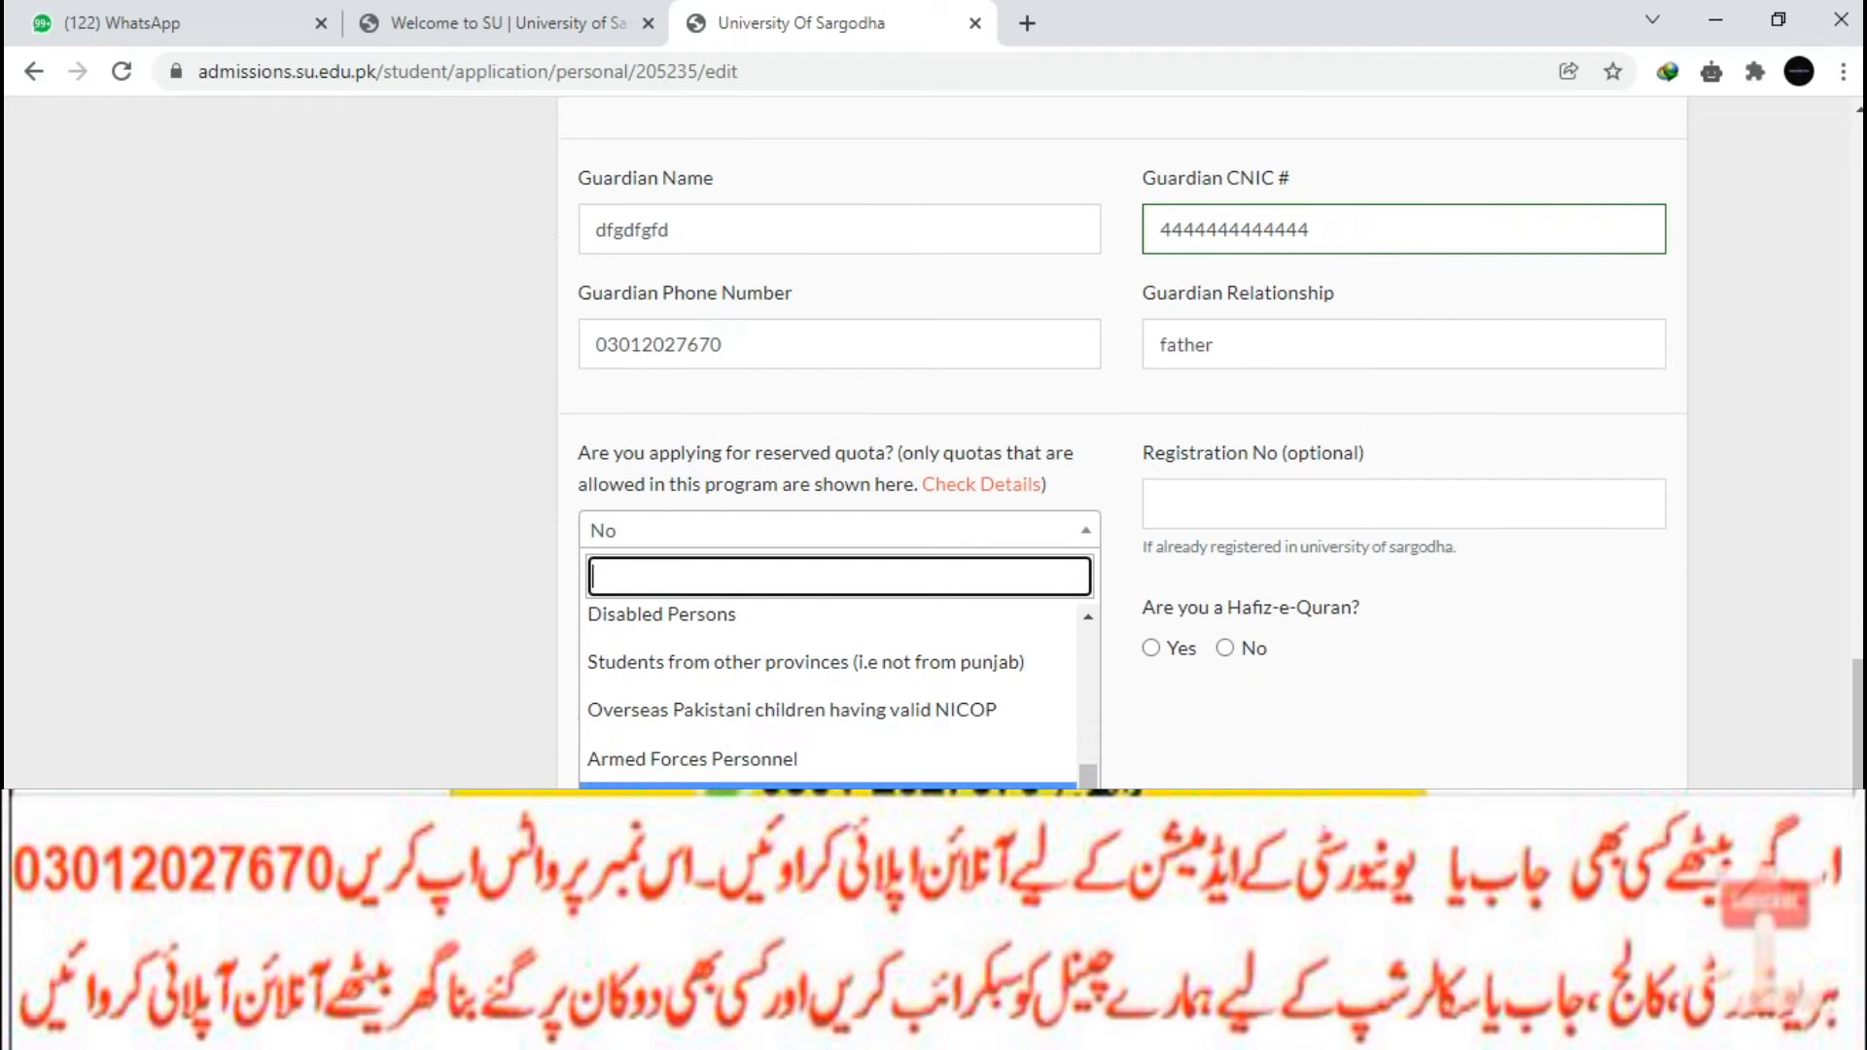
key(Escape)
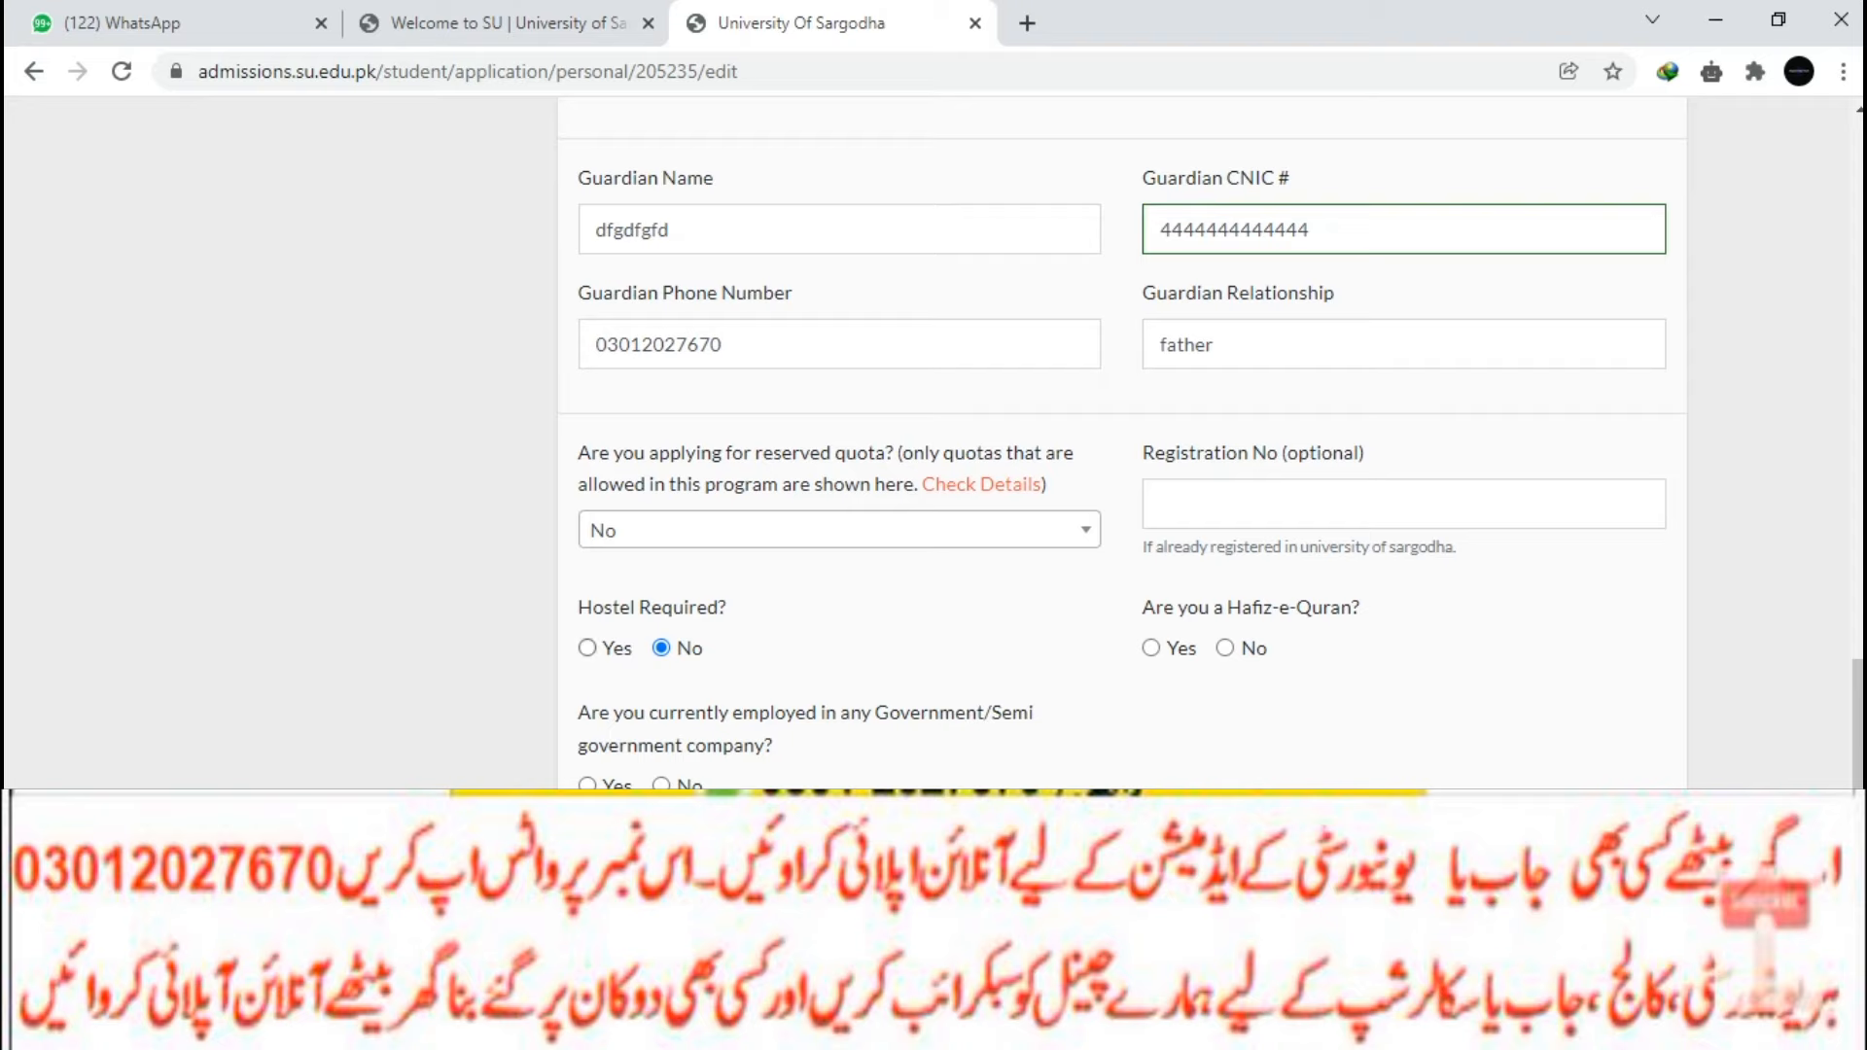
click(1226, 648)
click(662, 786)
Submit the personal information form to save the biodata.
key(Return)
scroll(928, 443, down, 2)
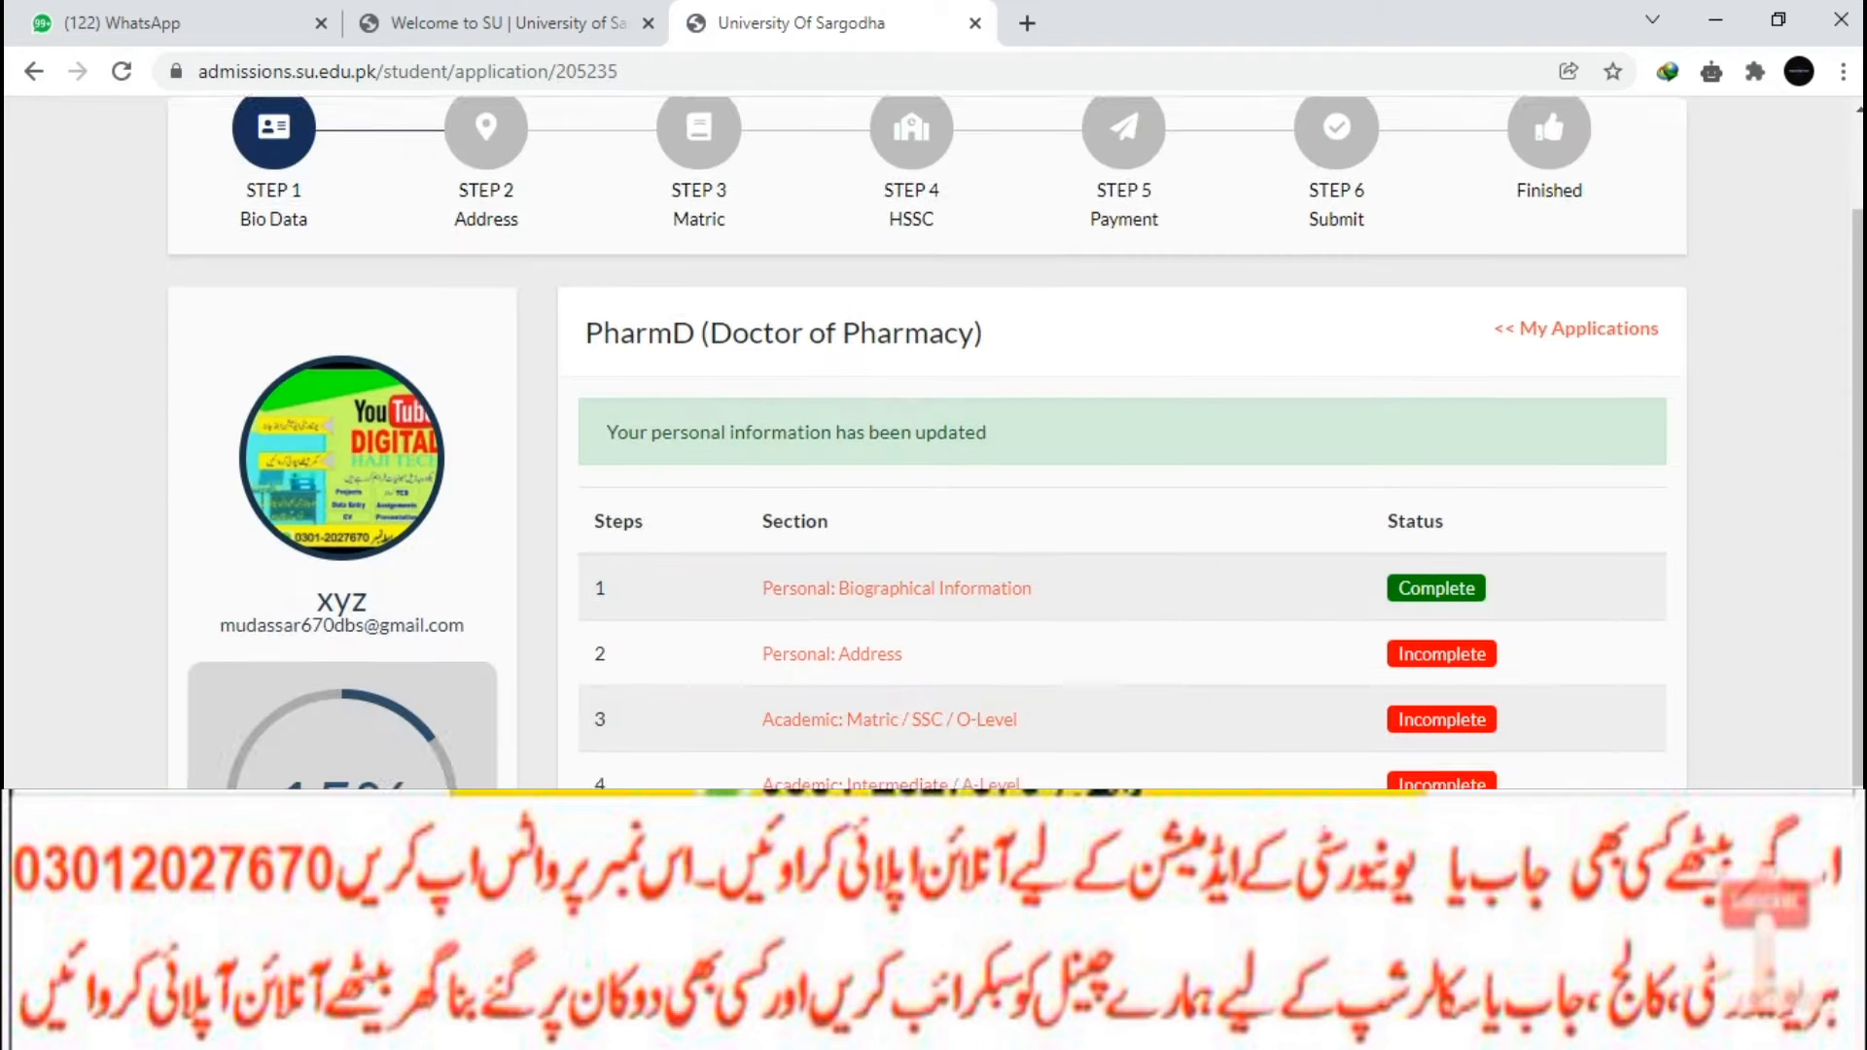
scroll(928, 443, down, 2)
Enter the present address, city Kasur and saved phone, with permanent address same as present.
click(832, 466)
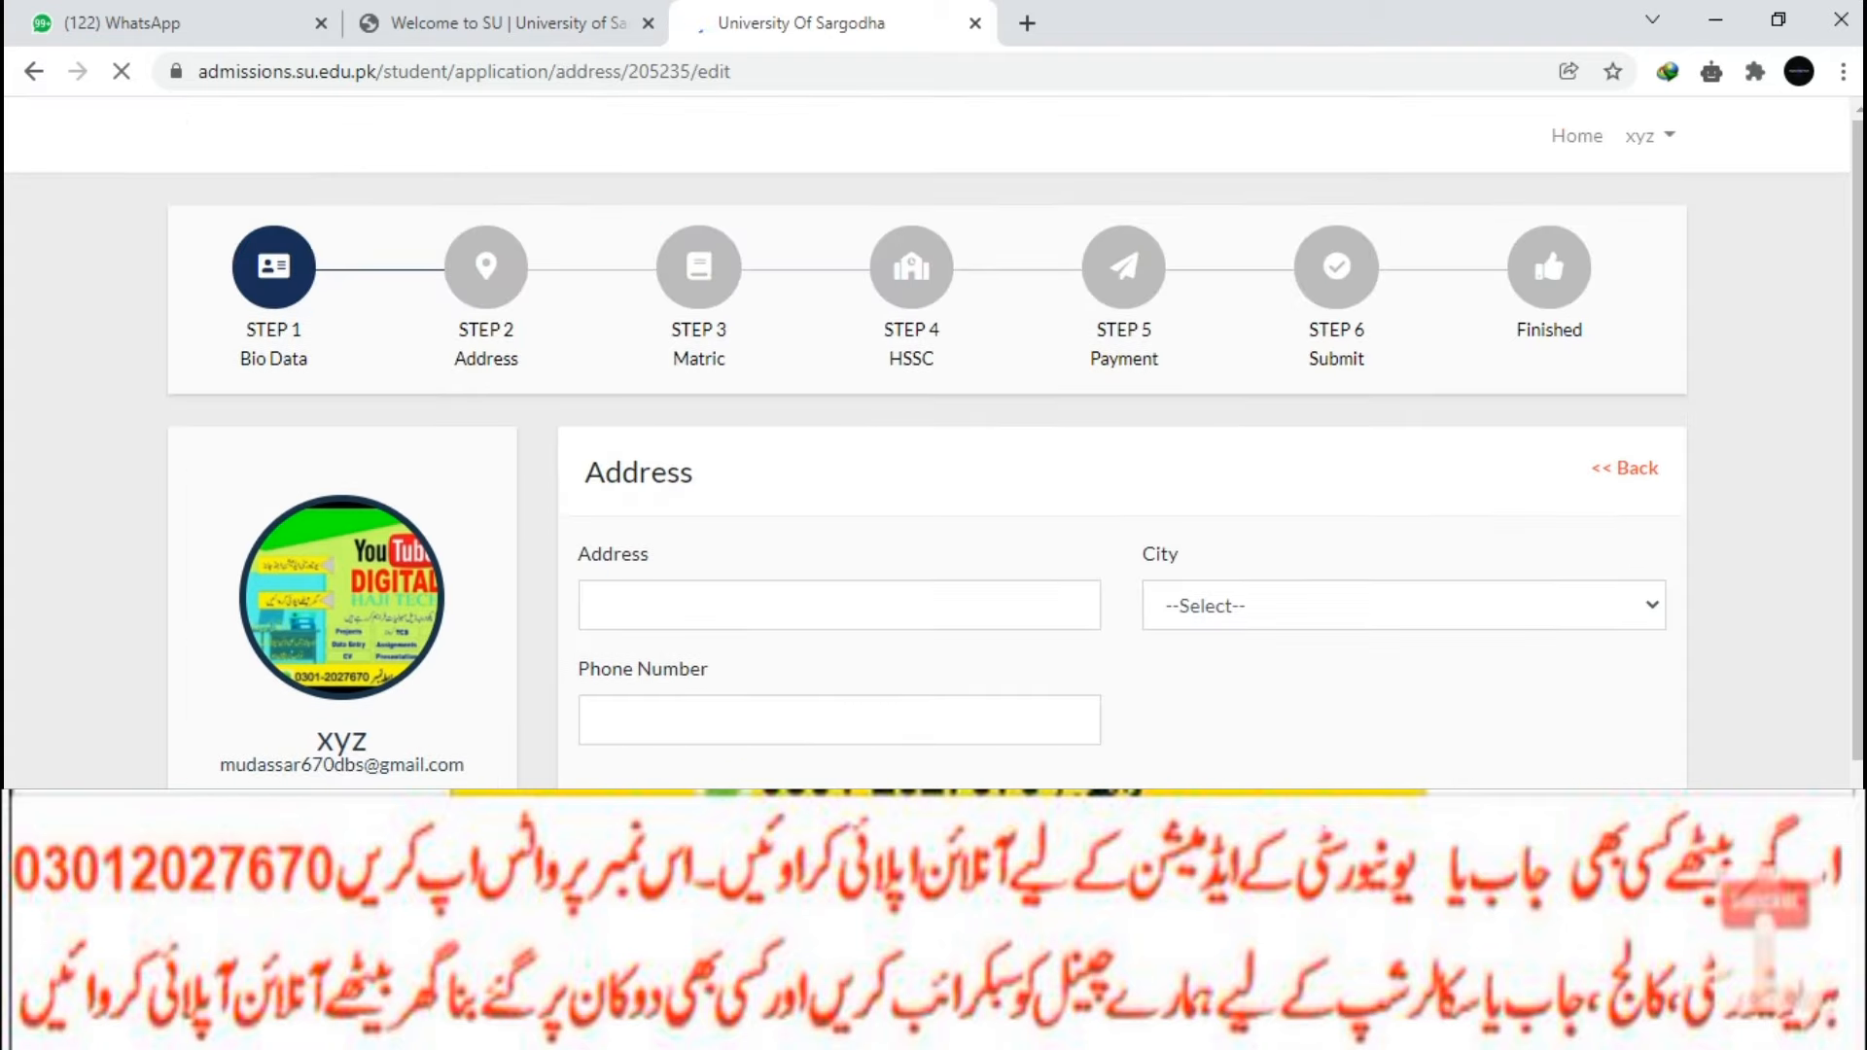
text(bwn)
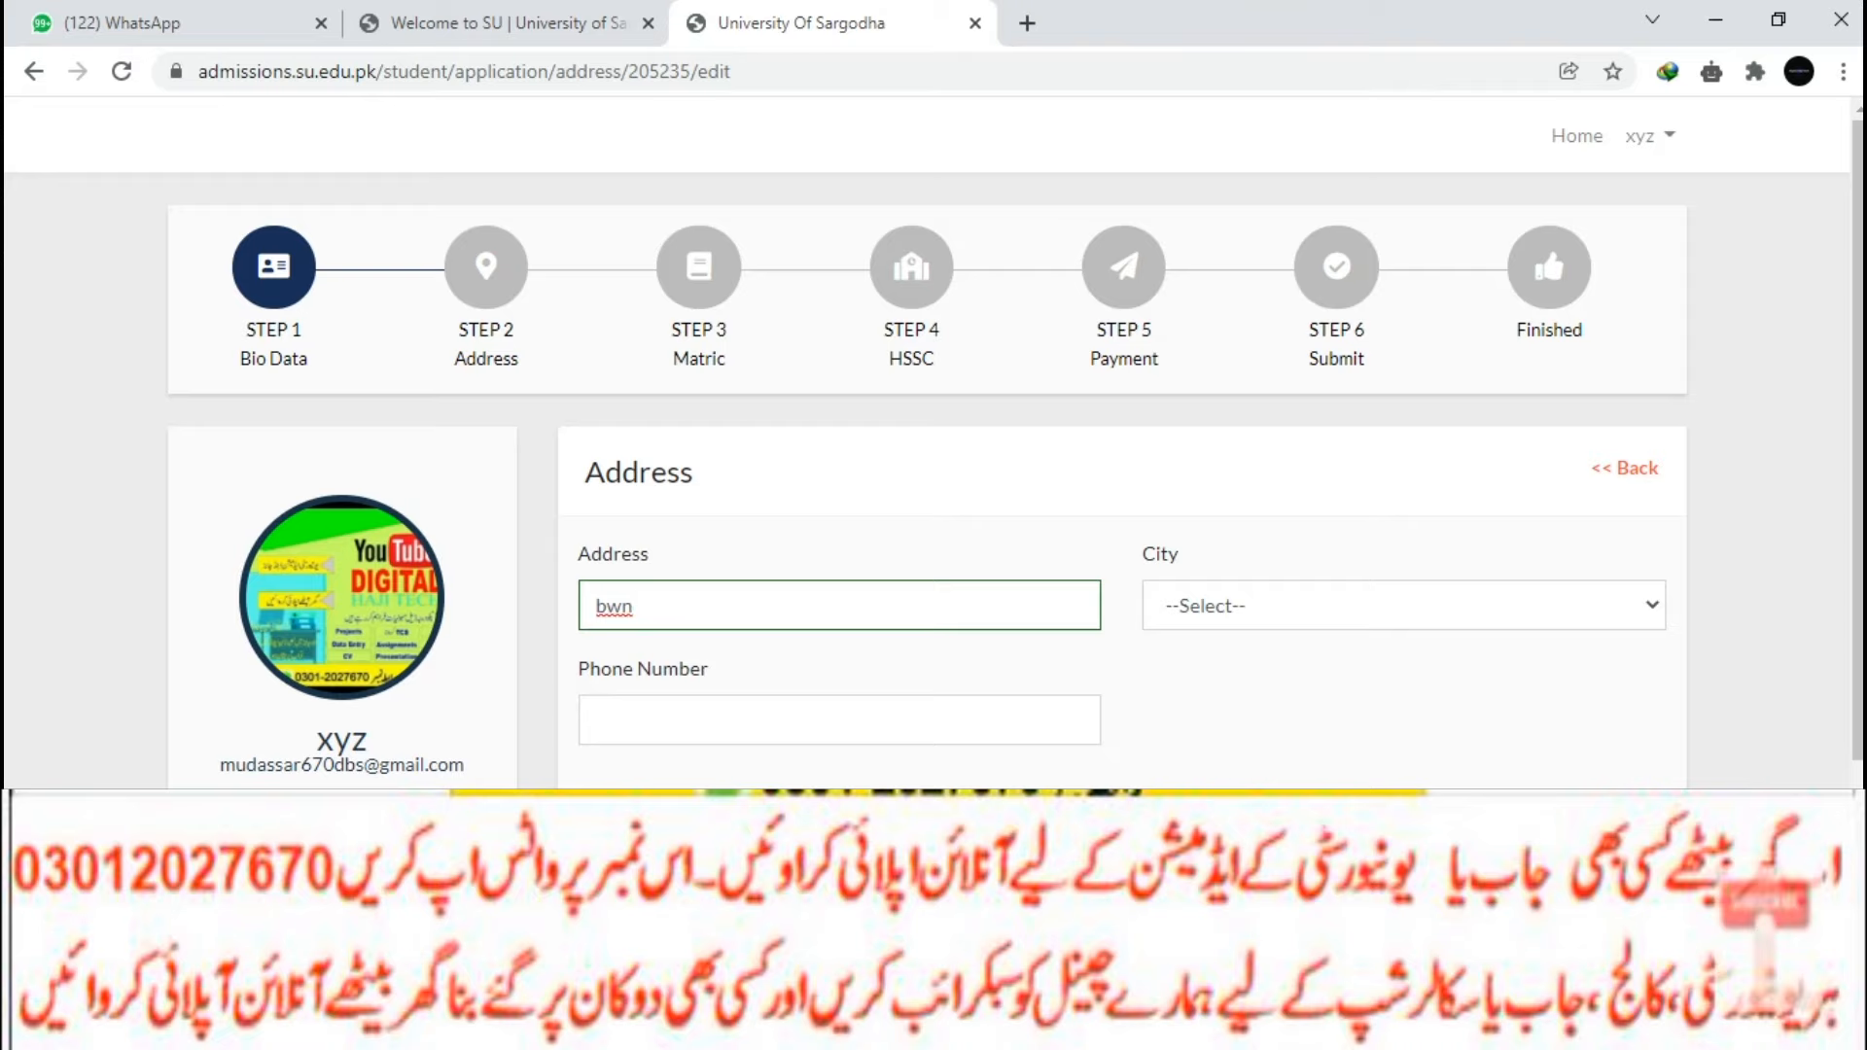
click(1404, 606)
click(1393, 444)
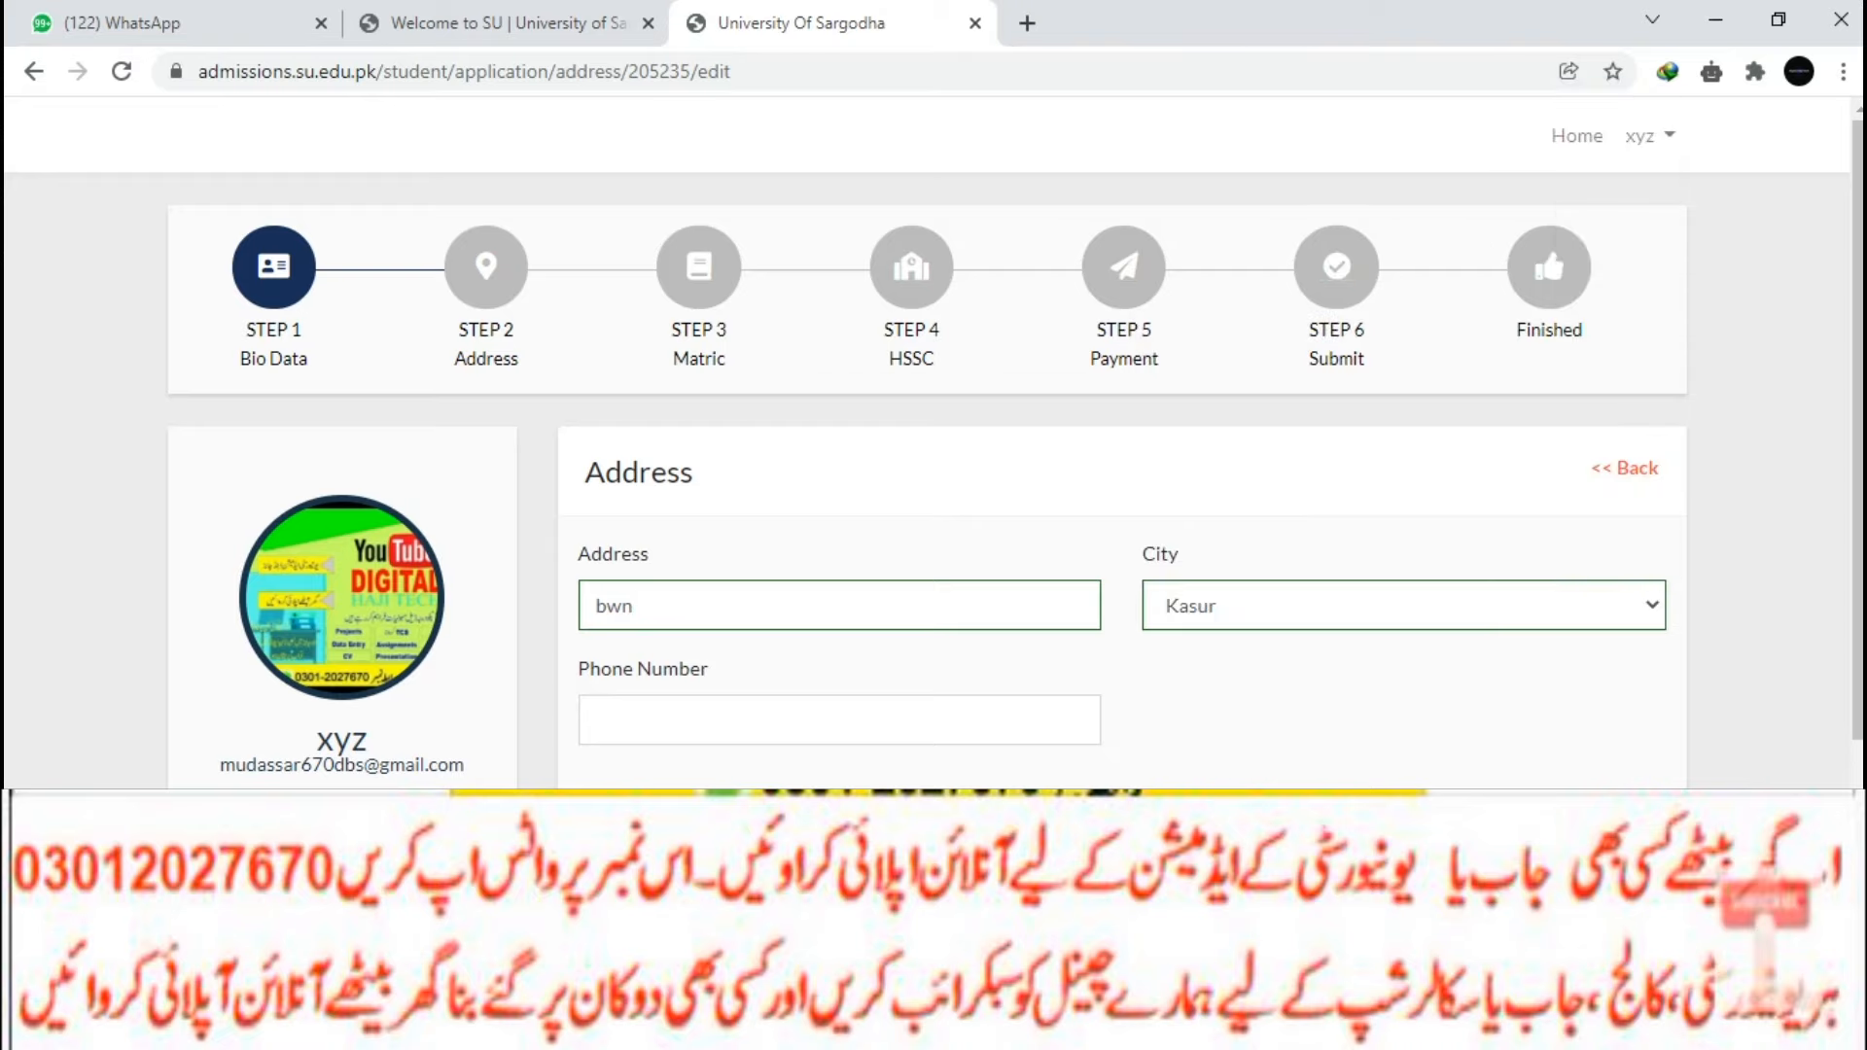
click(840, 721)
click(839, 609)
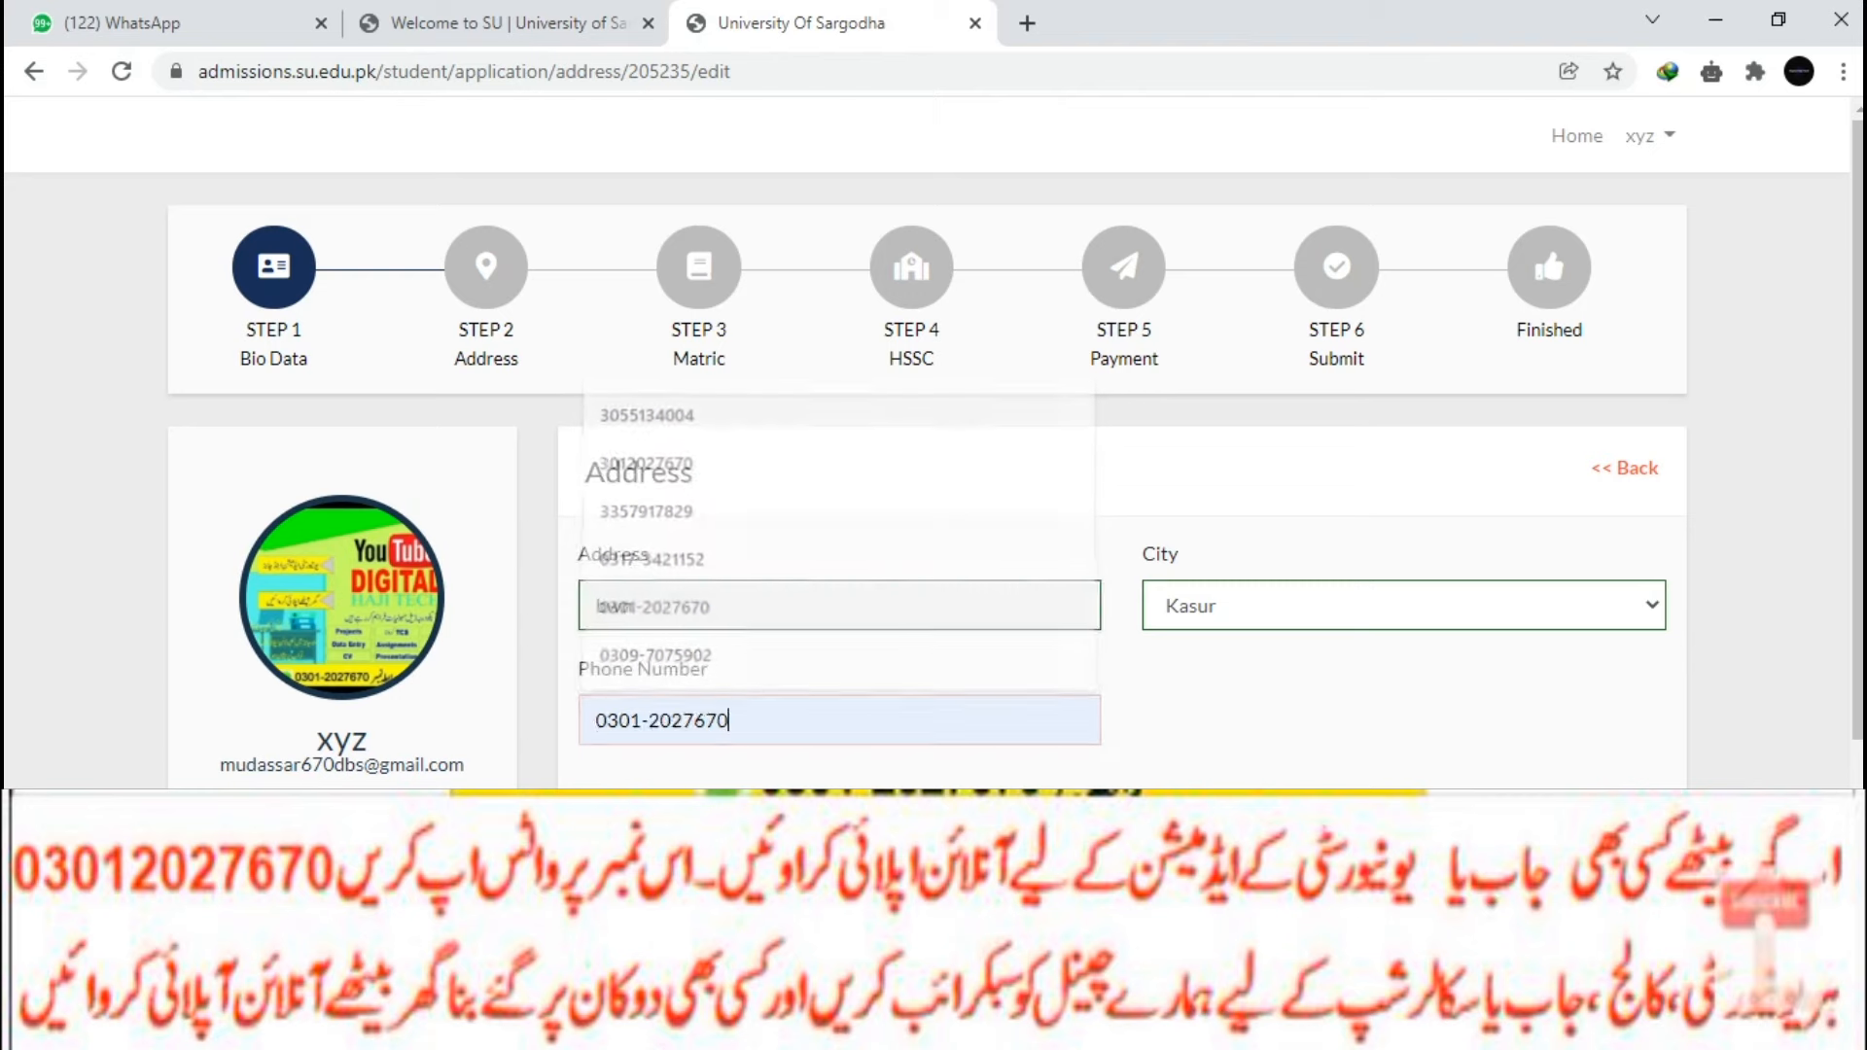
scroll(839, 609, down, 2)
click(588, 621)
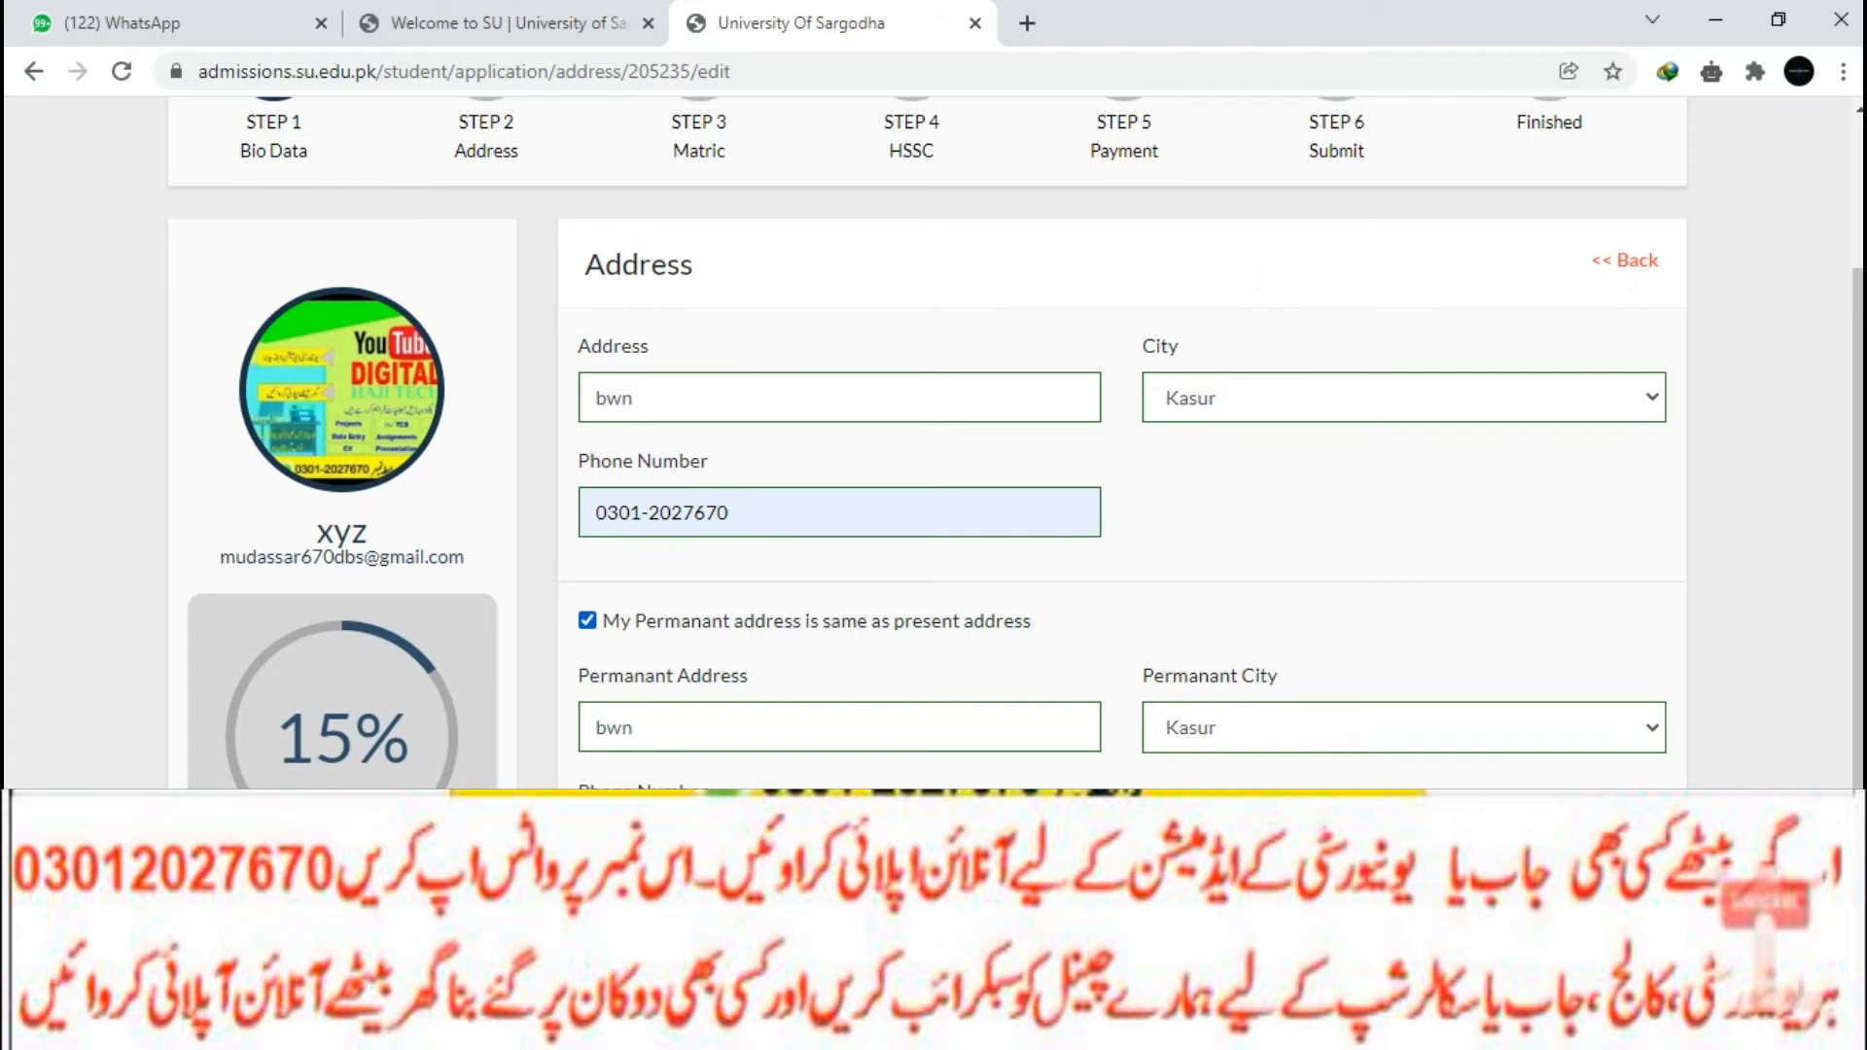
scroll(1016, 443, down, 1)
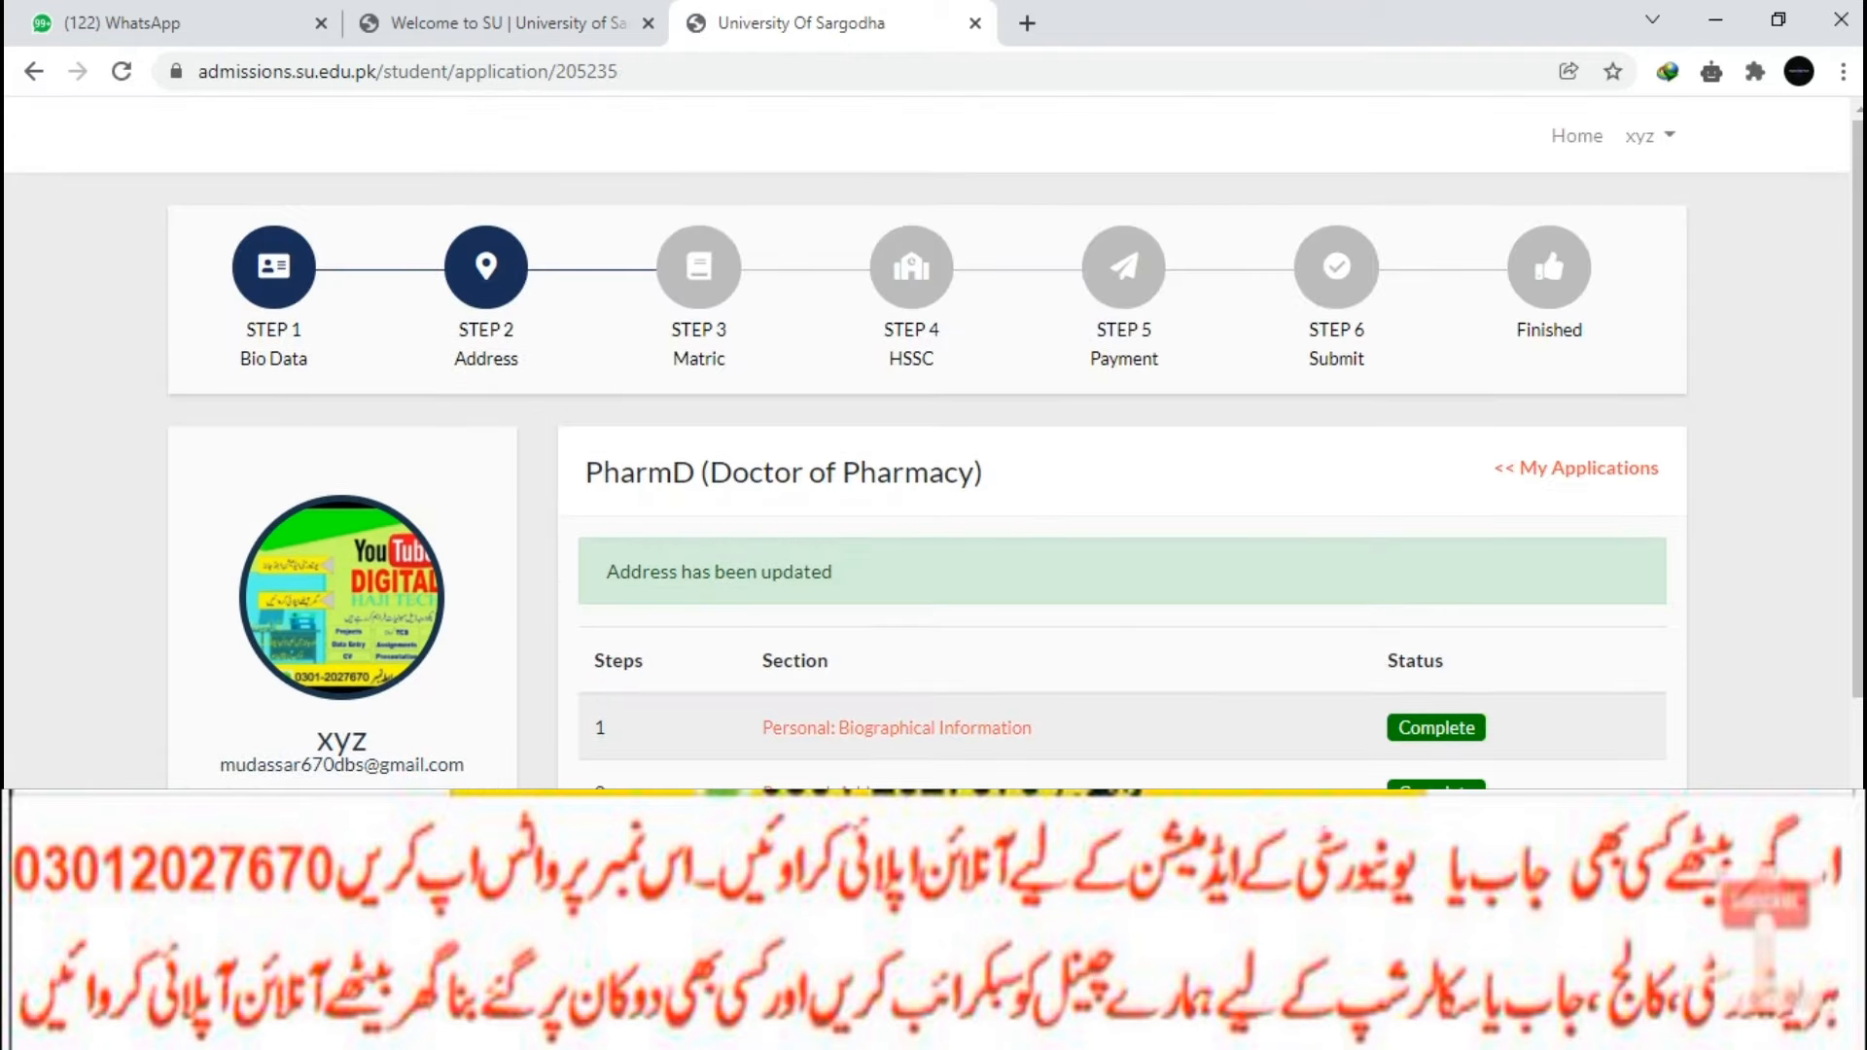
Start the Matric record with degree Matric / SSC and board BISE Lahore.
scroll(890, 722, down, 2)
click(890, 722)
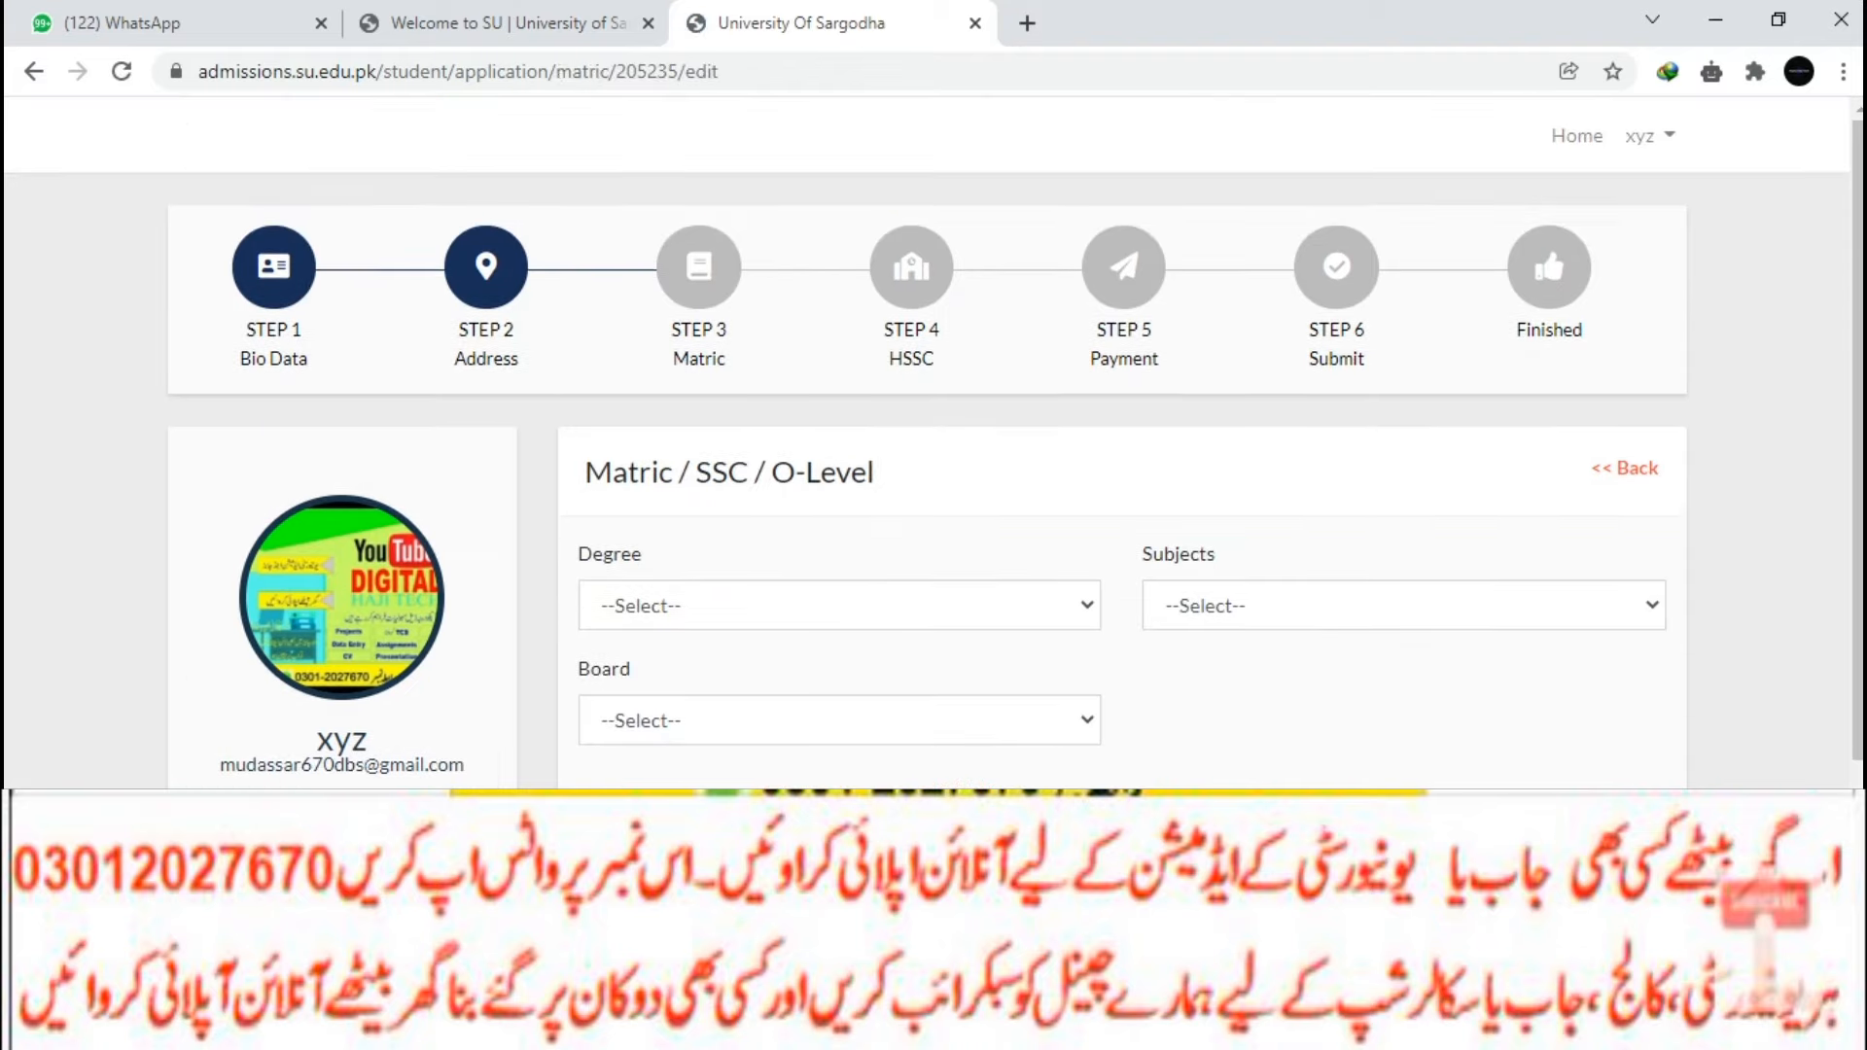
click(840, 606)
click(839, 667)
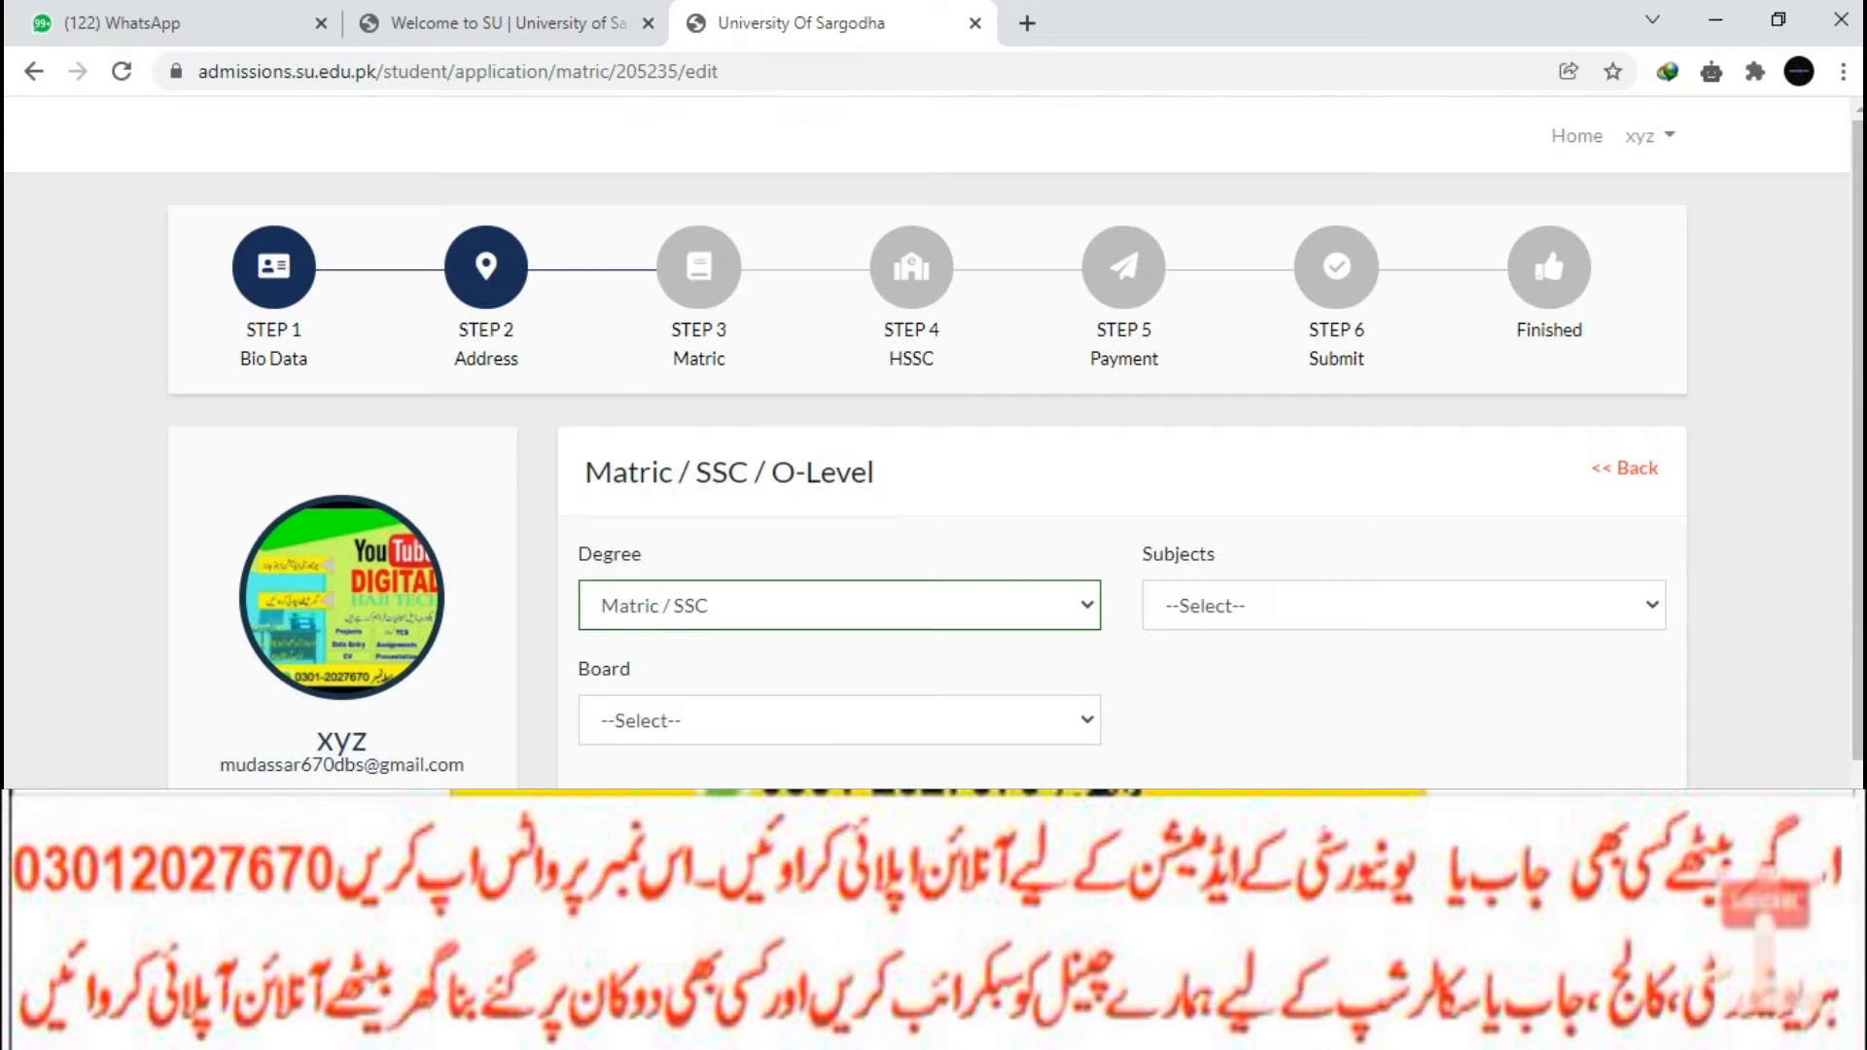
click(1404, 606)
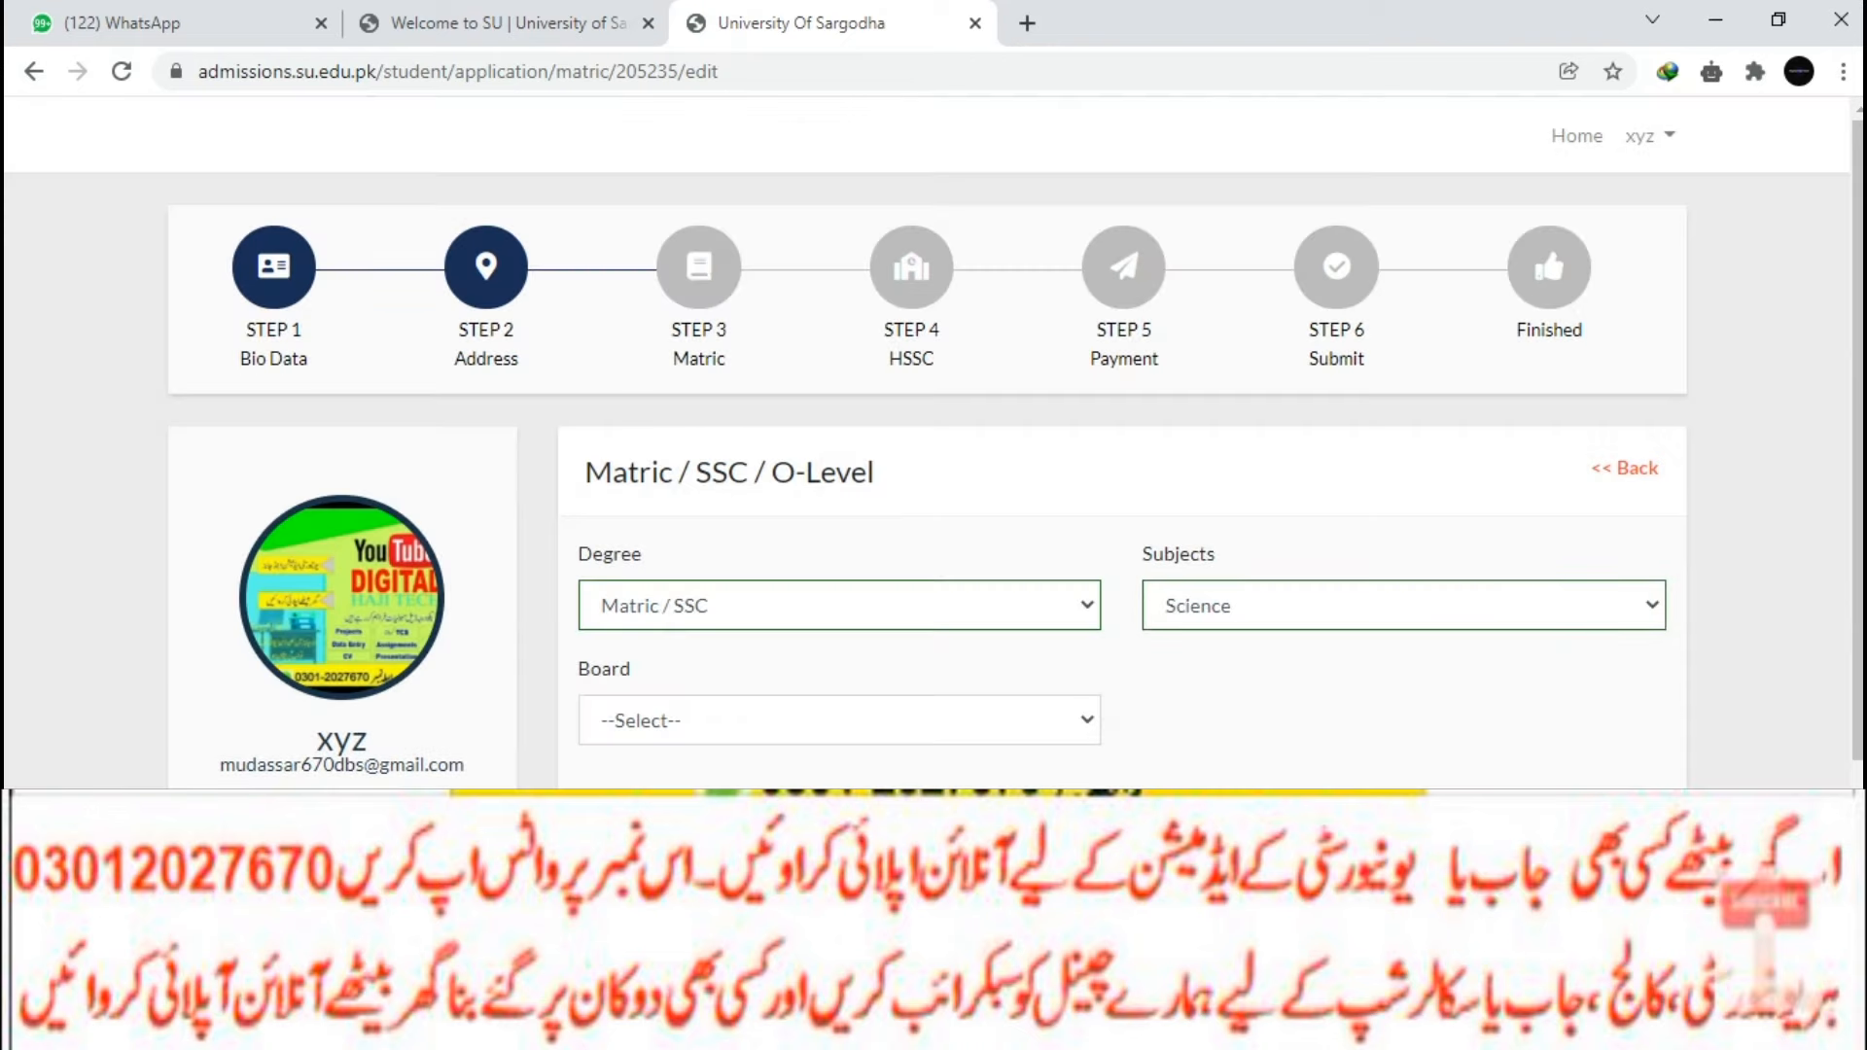
click(840, 721)
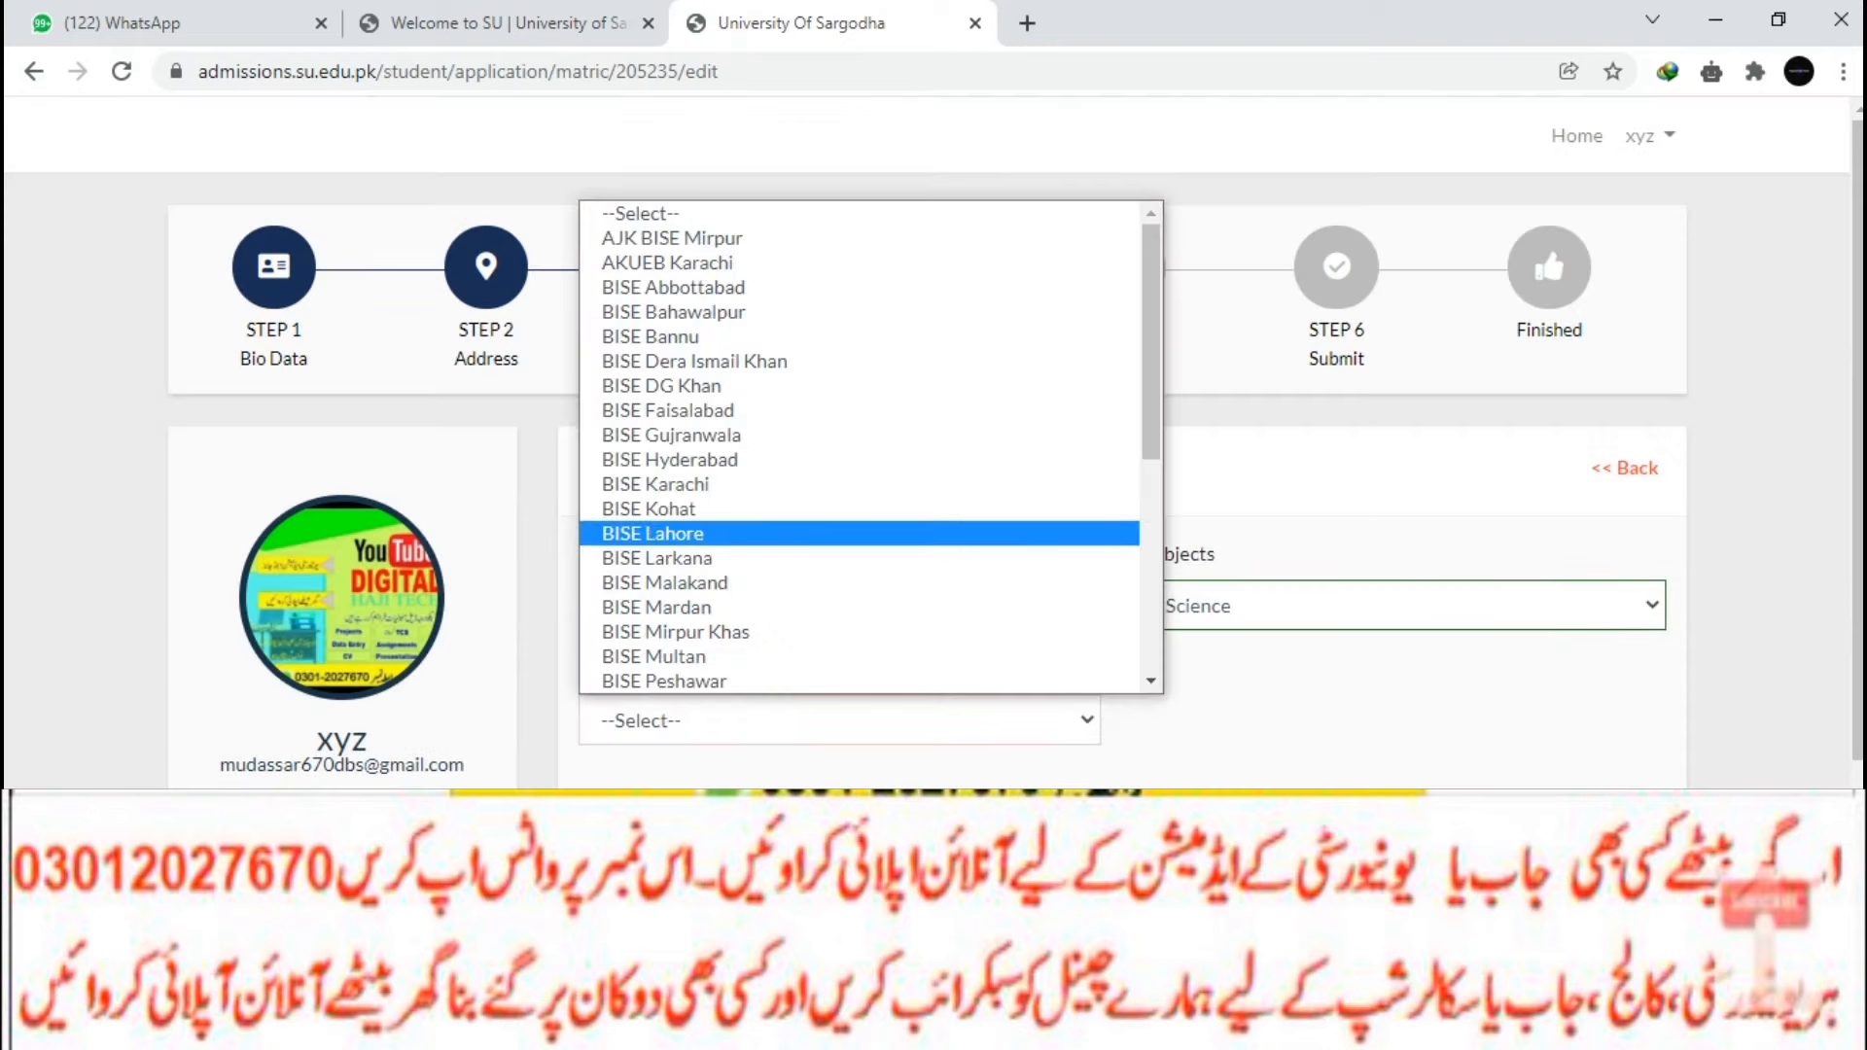
click(839, 534)
scroll(928, 442, down, 3)
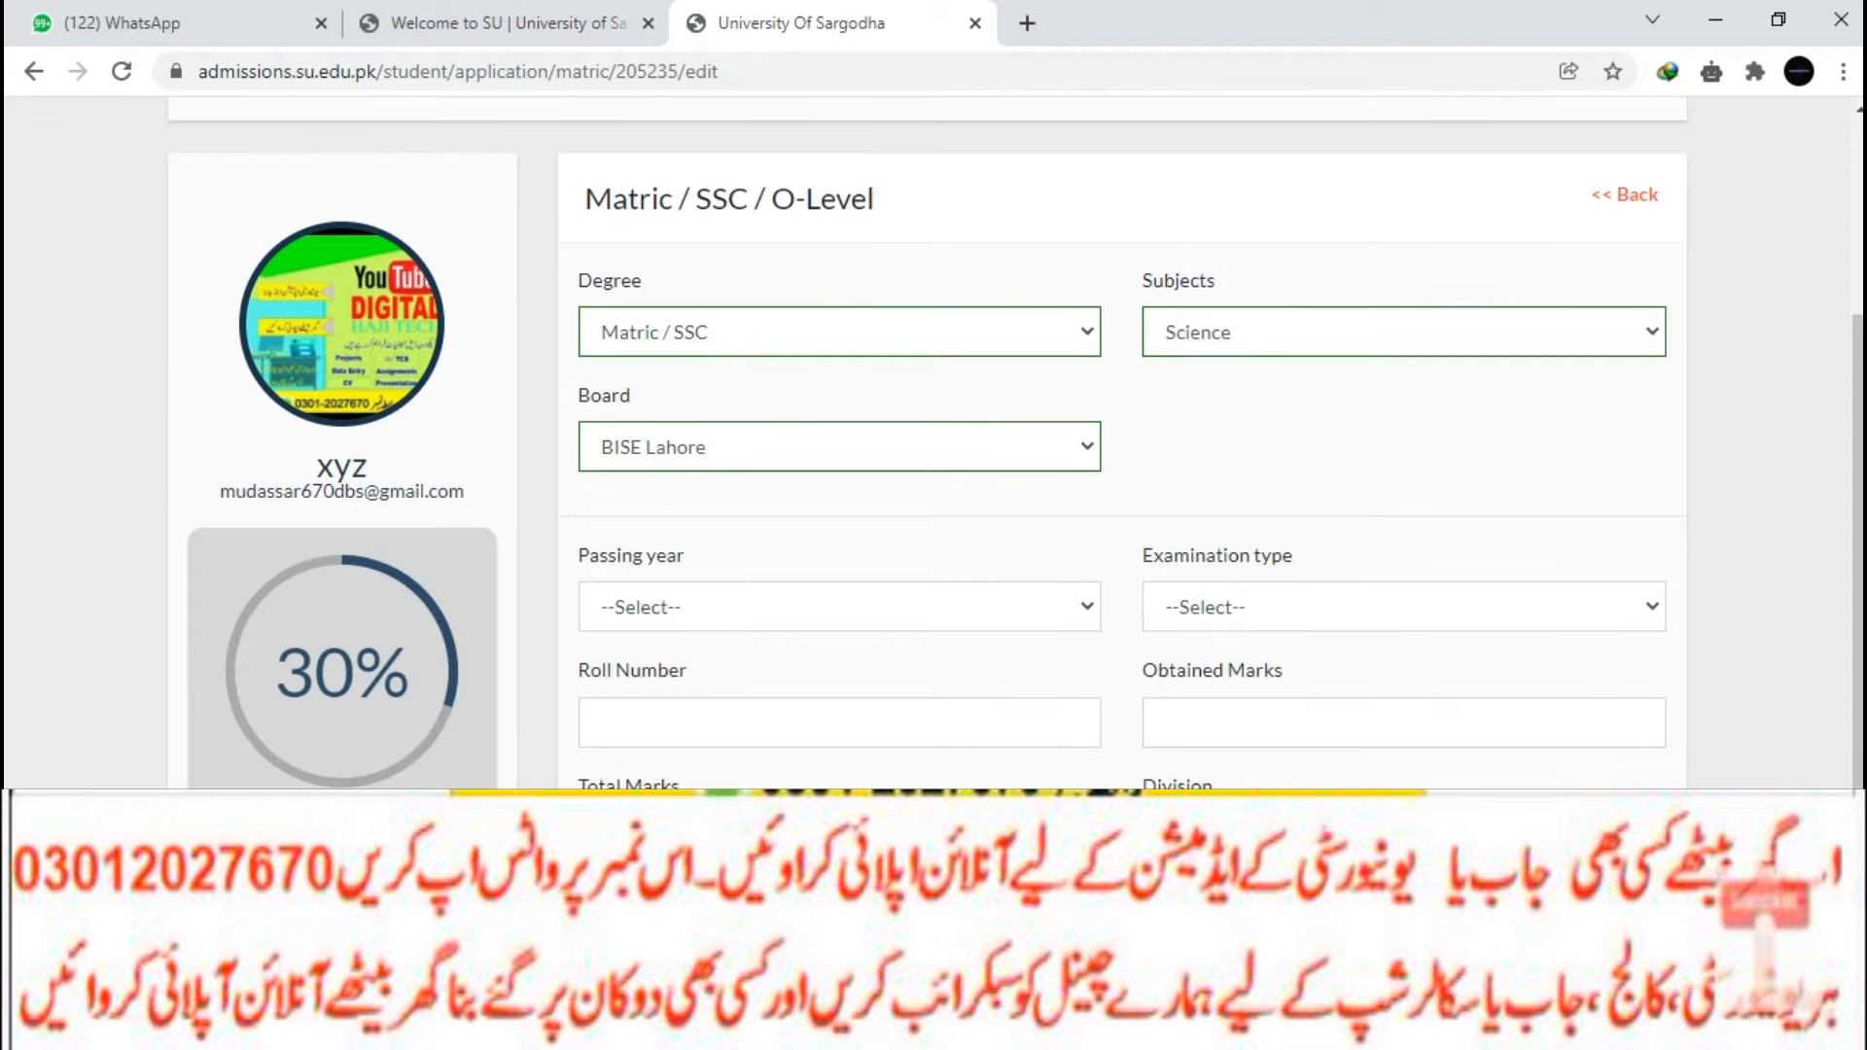
click(840, 607)
scroll(839, 603, down, 1)
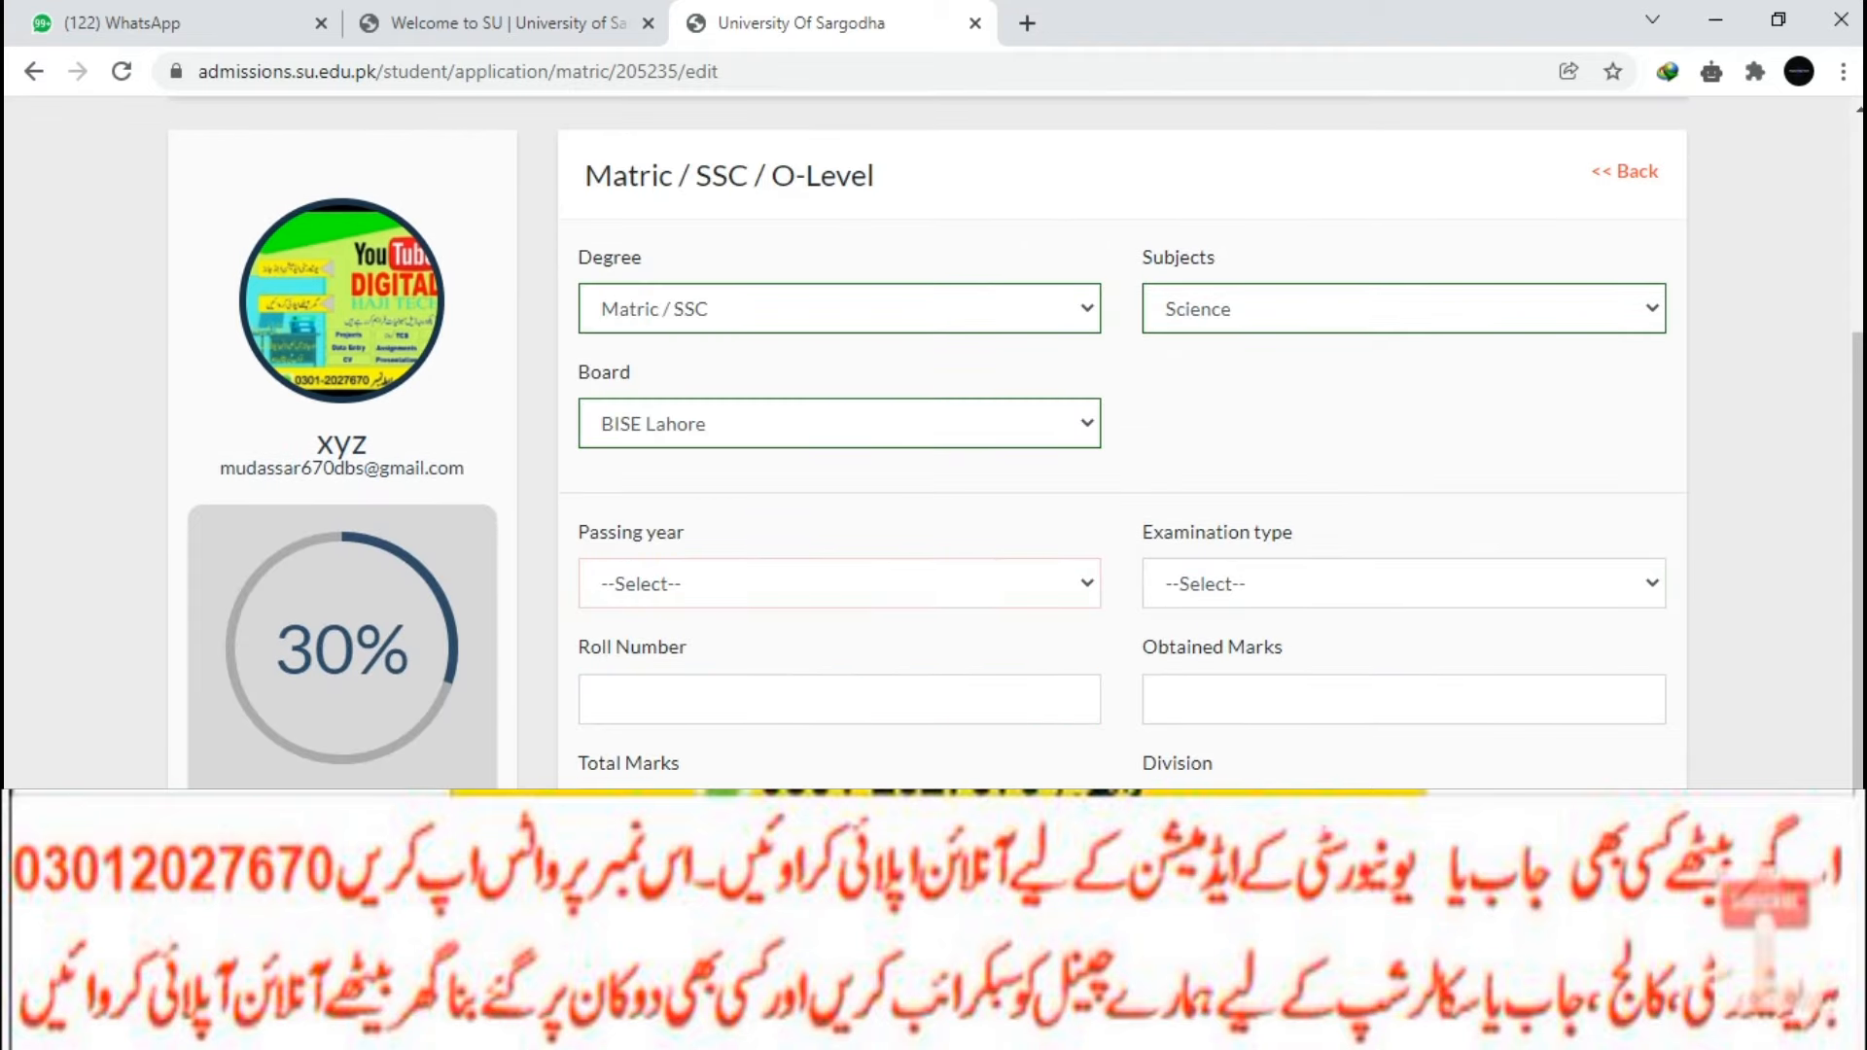
click(839, 424)
click(839, 424)
Set passing year 2019 and examination type II Annual (Supplementary).
click(839, 583)
click(839, 584)
click(839, 584)
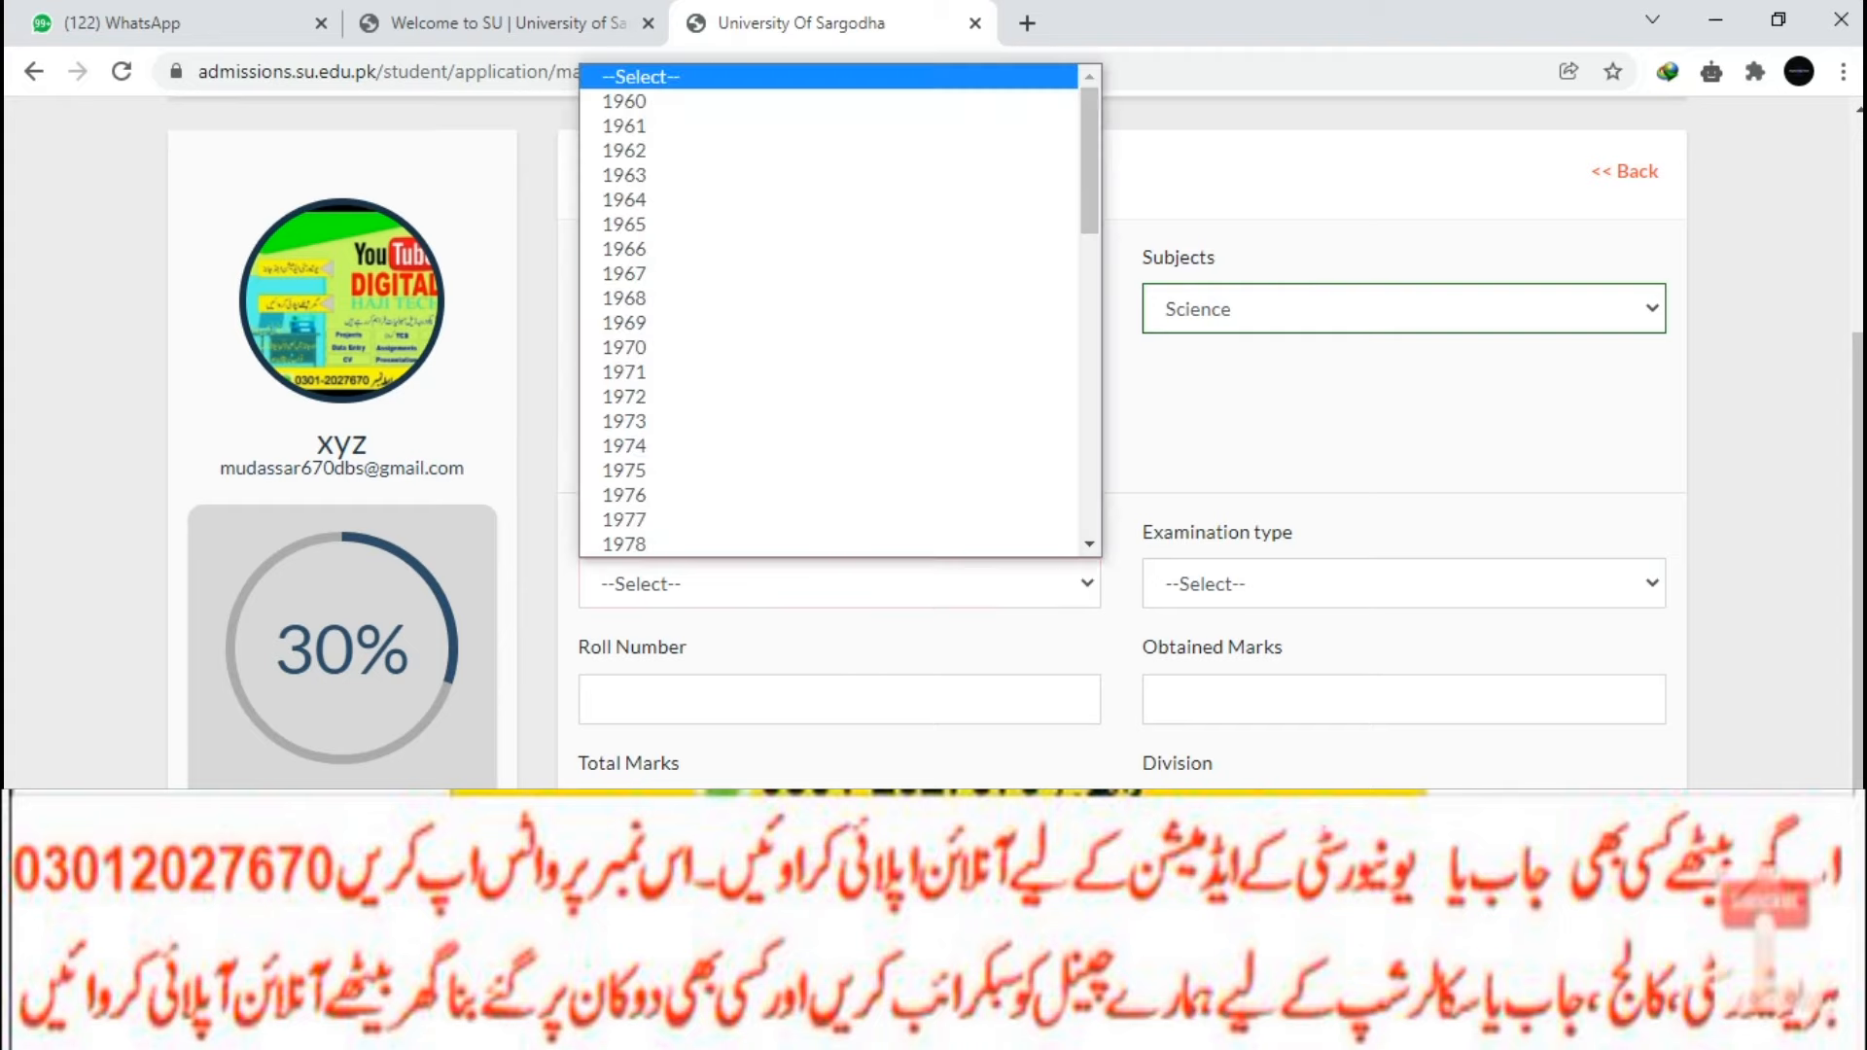
scroll(839, 292, down, 10)
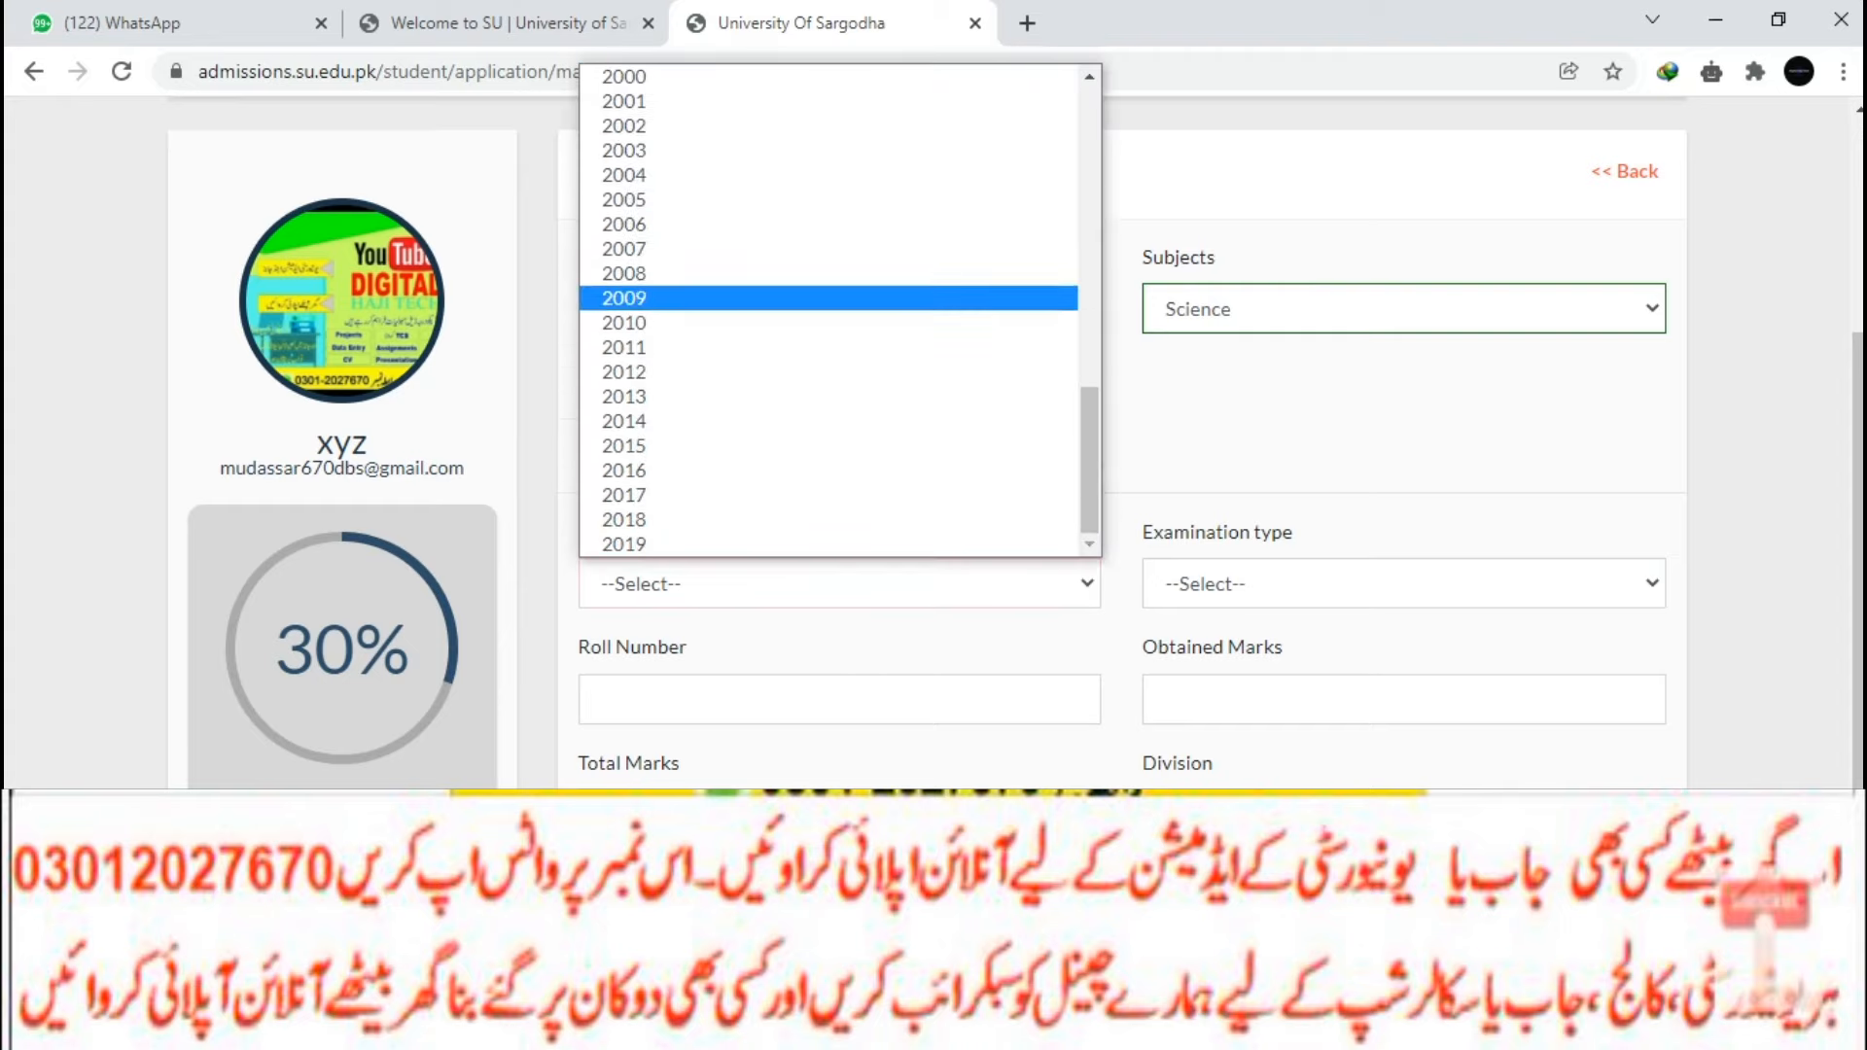
click(828, 545)
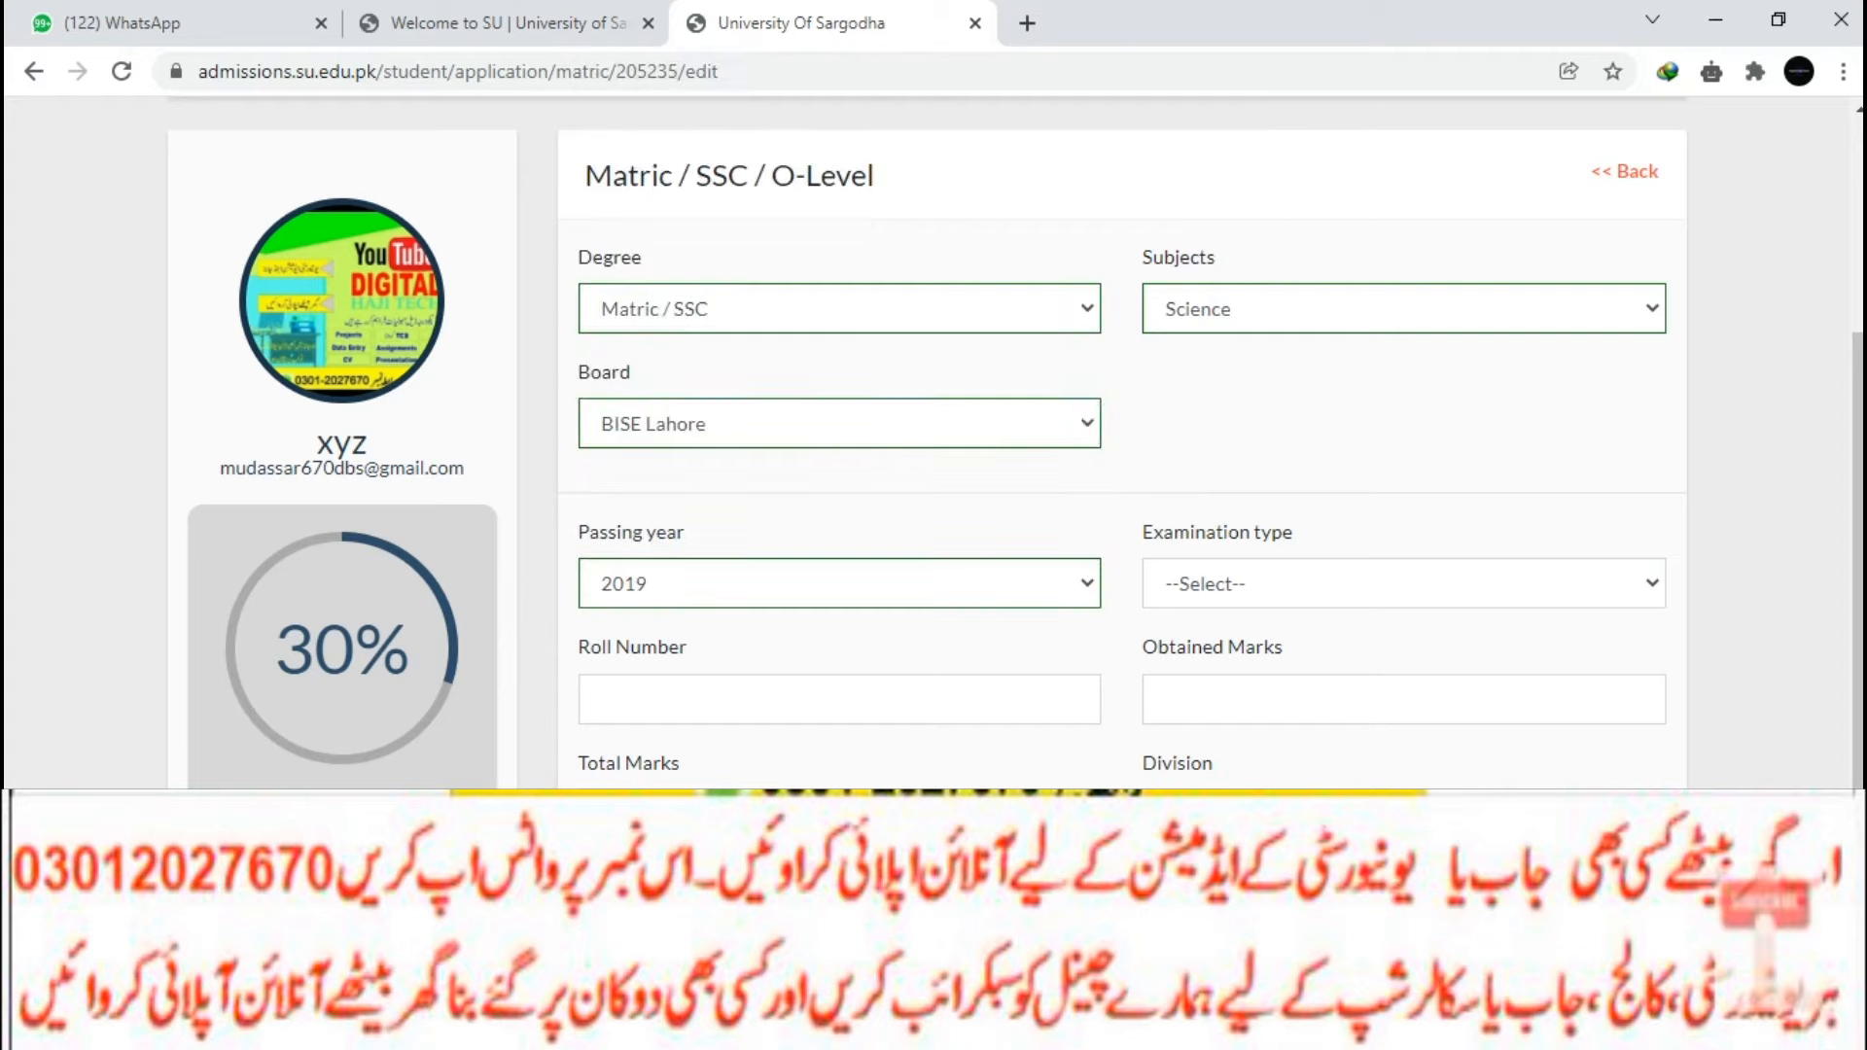
click(1403, 583)
click(1264, 674)
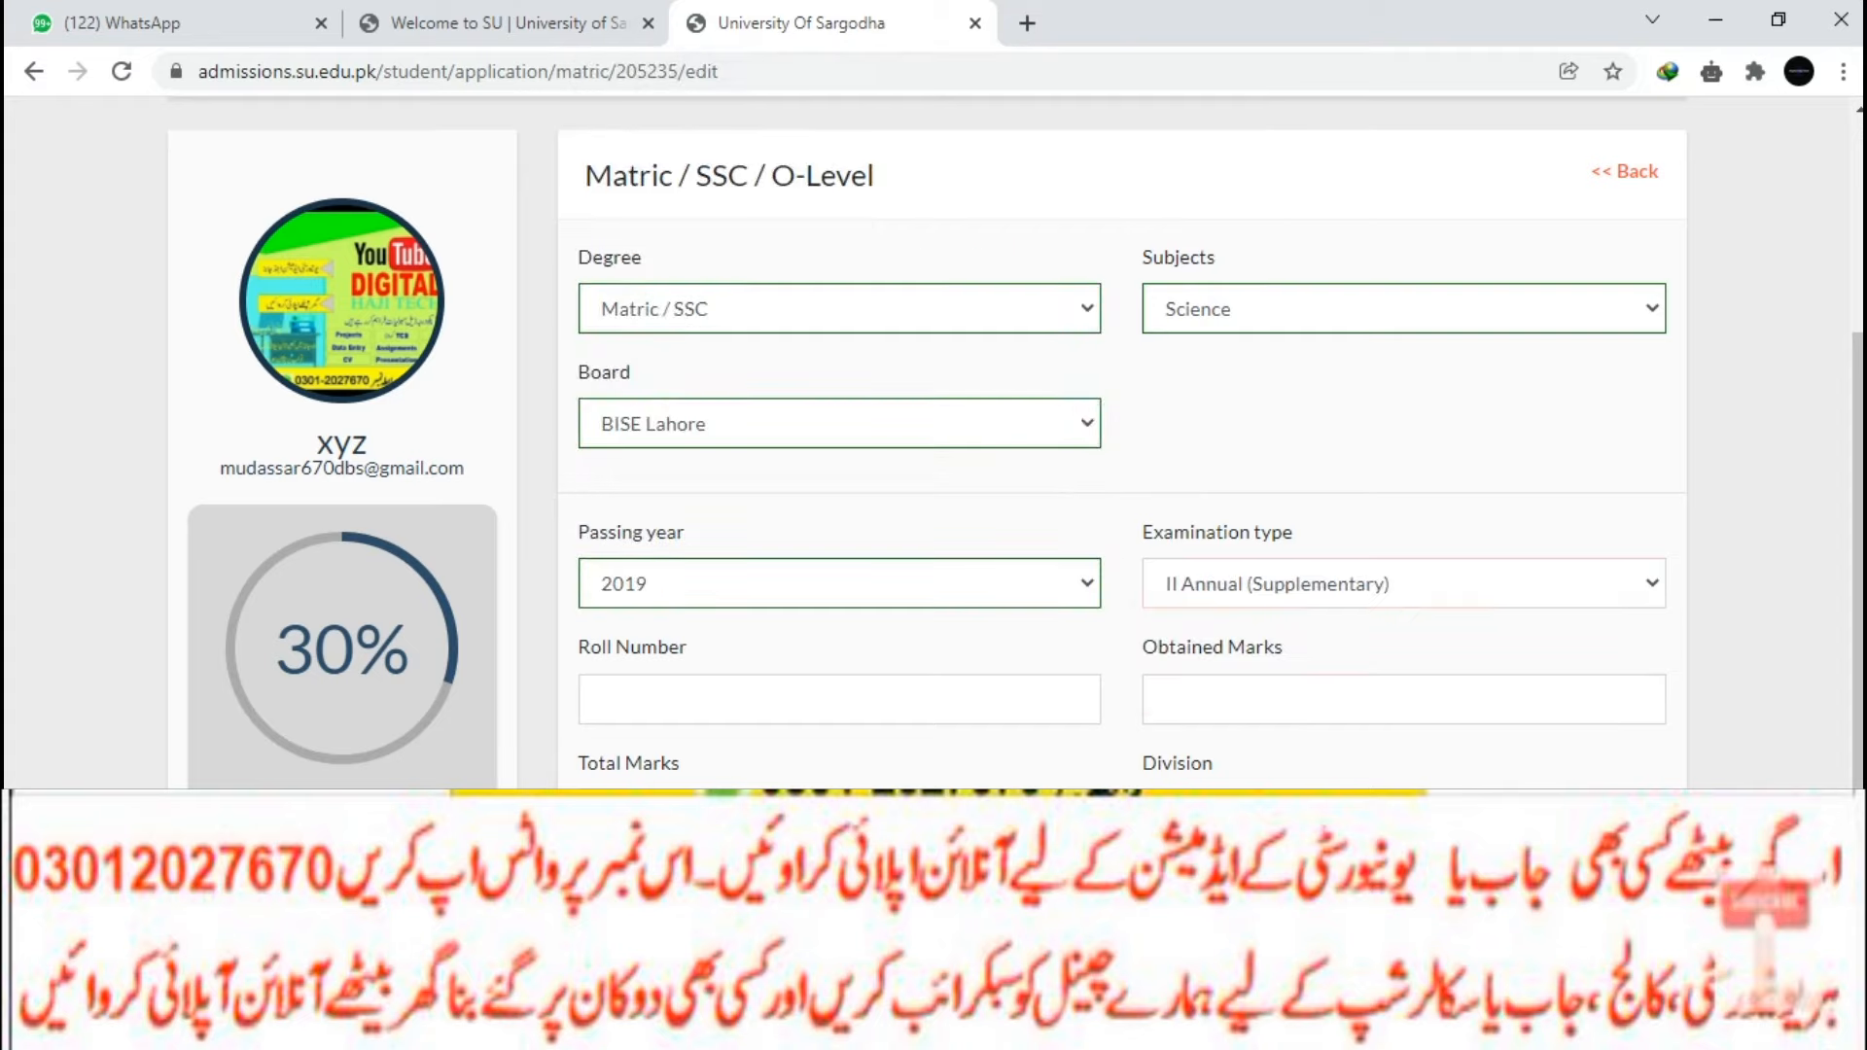
Enter the roll number and 1066 obtained marks, then submit the Matric details.
click(839, 699)
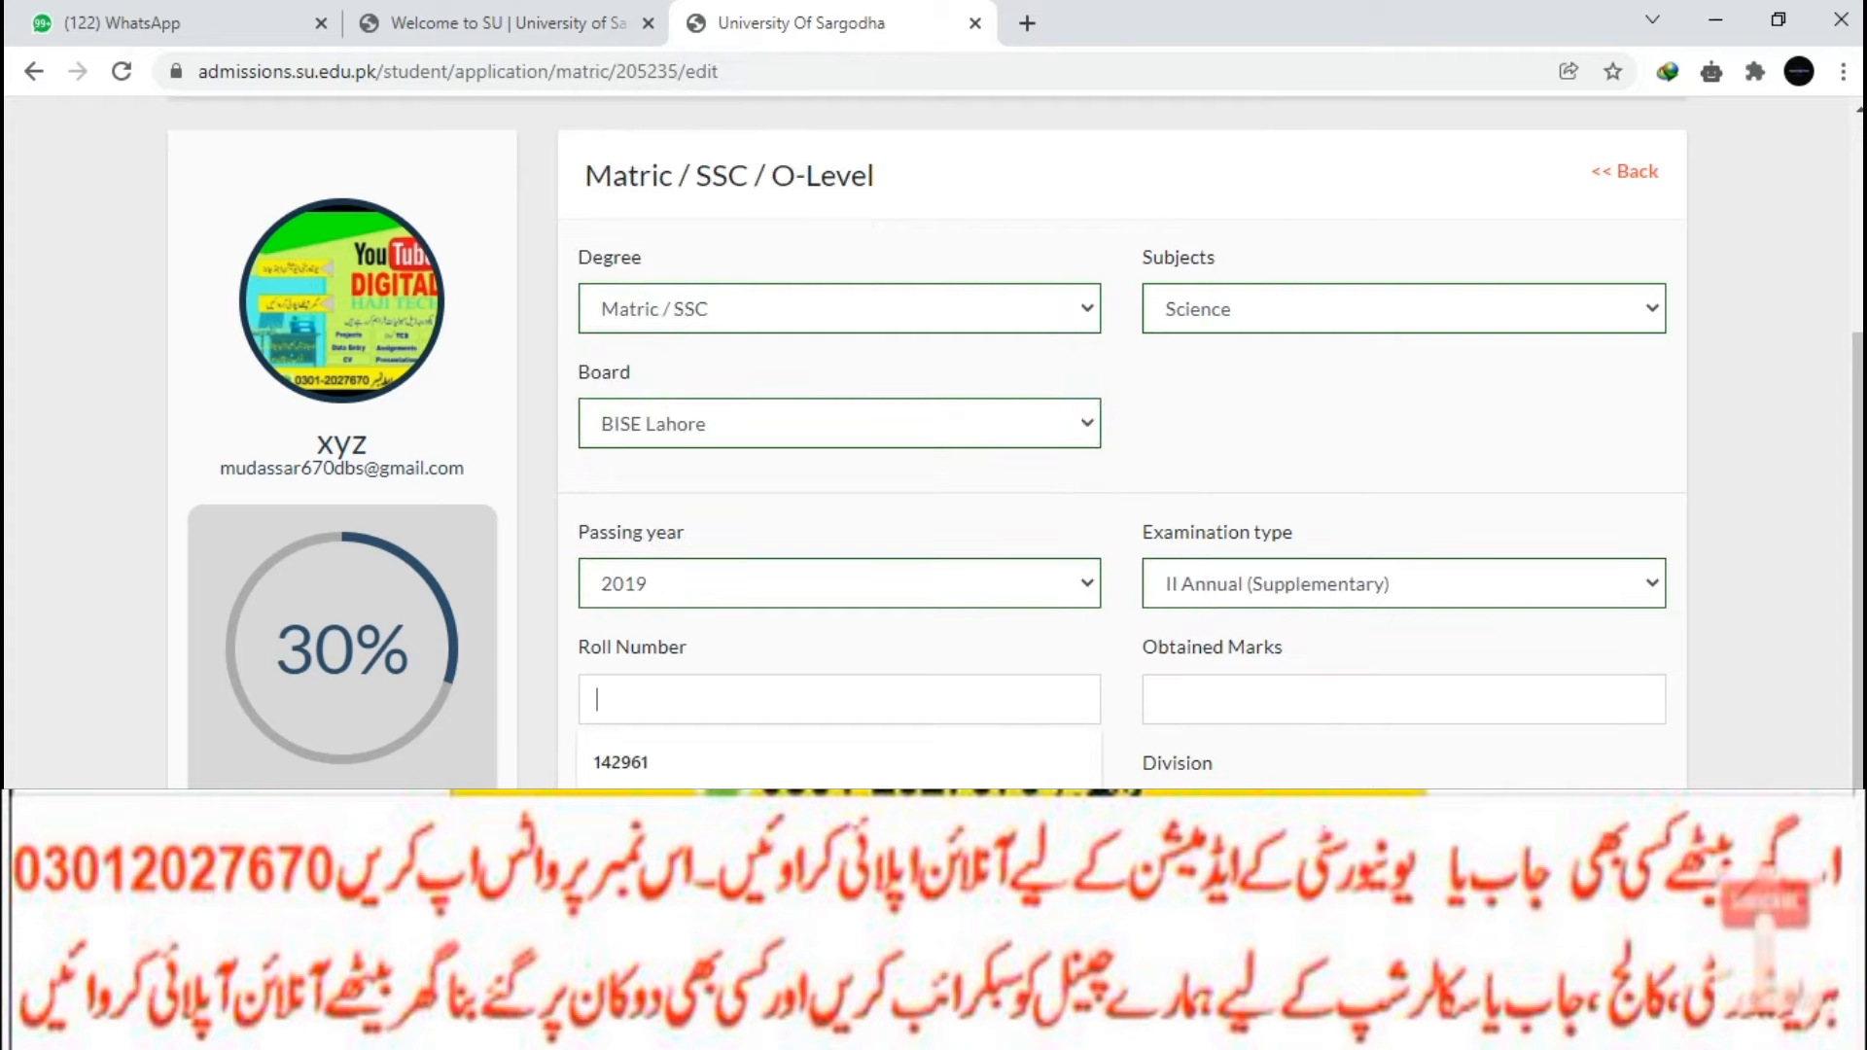
click(1160, 699)
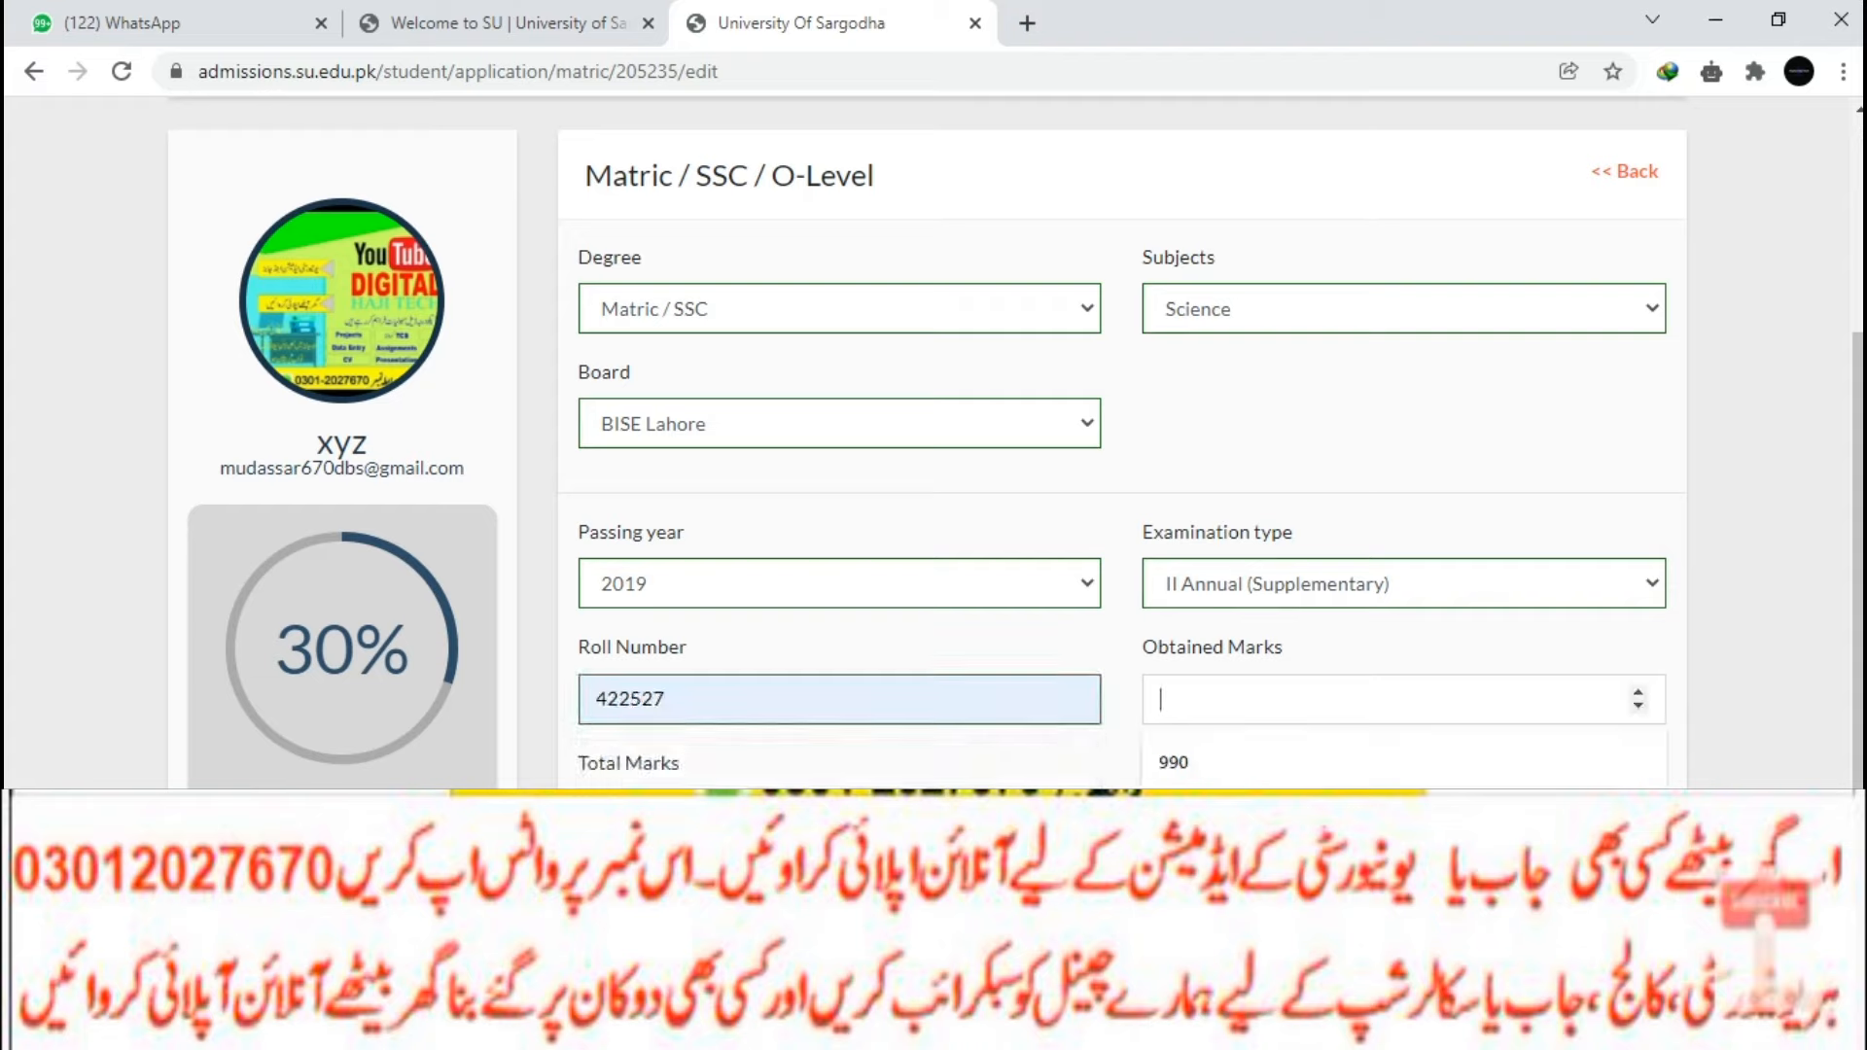
text(1066)
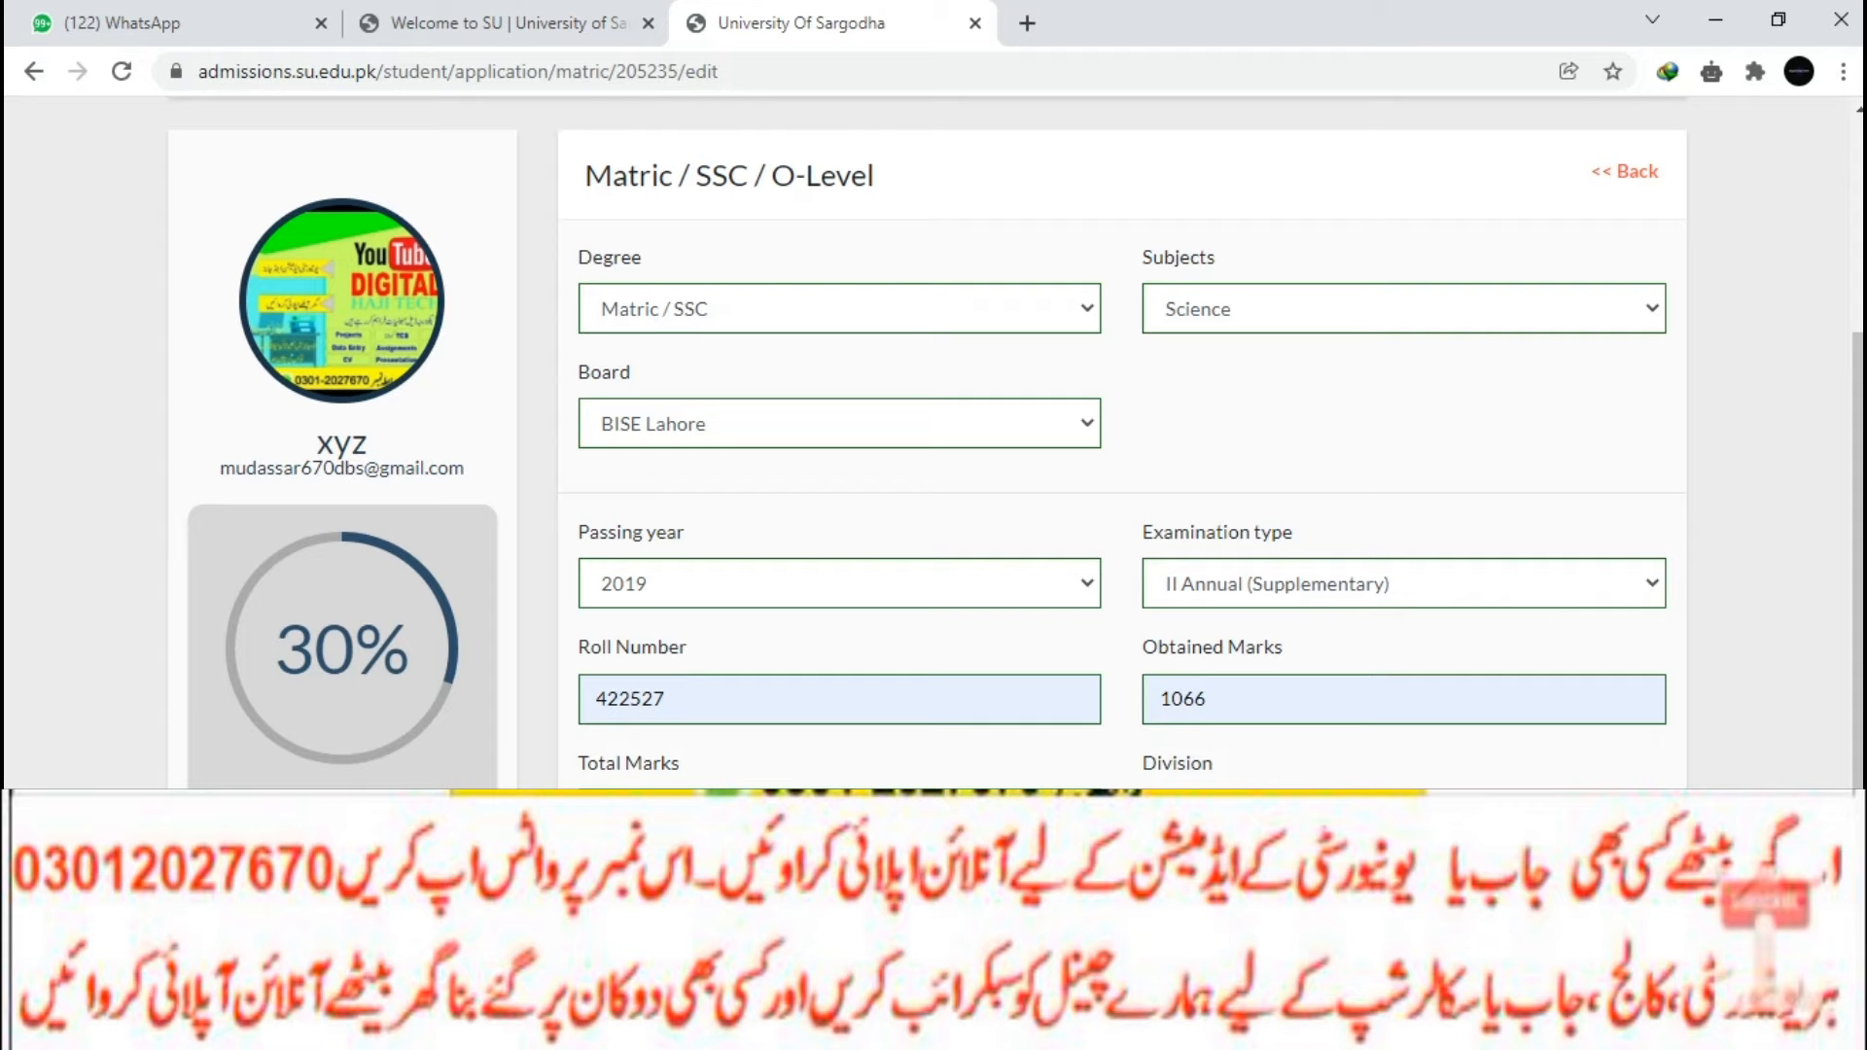
key(Return)
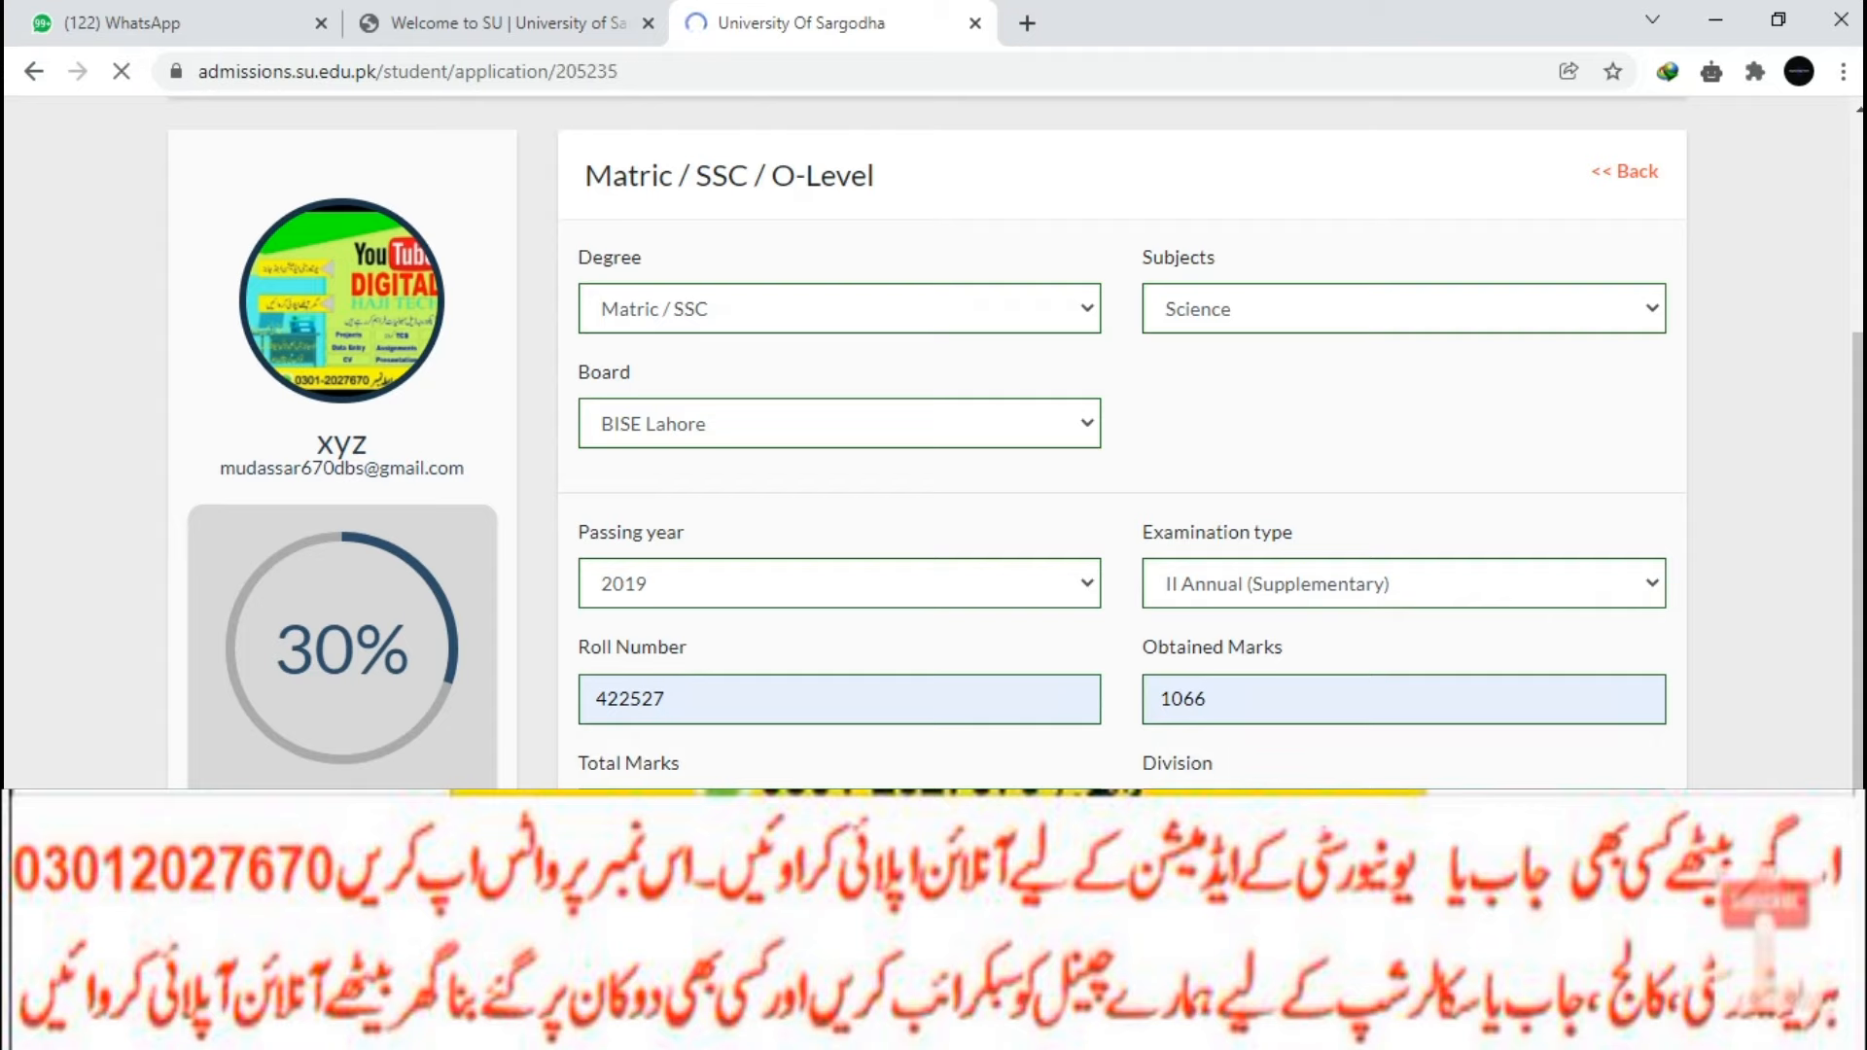
Choose FSc. Pre Medical as the Intermediate degree and BISE Larkana as the board.
scroll(934, 443, down, 2)
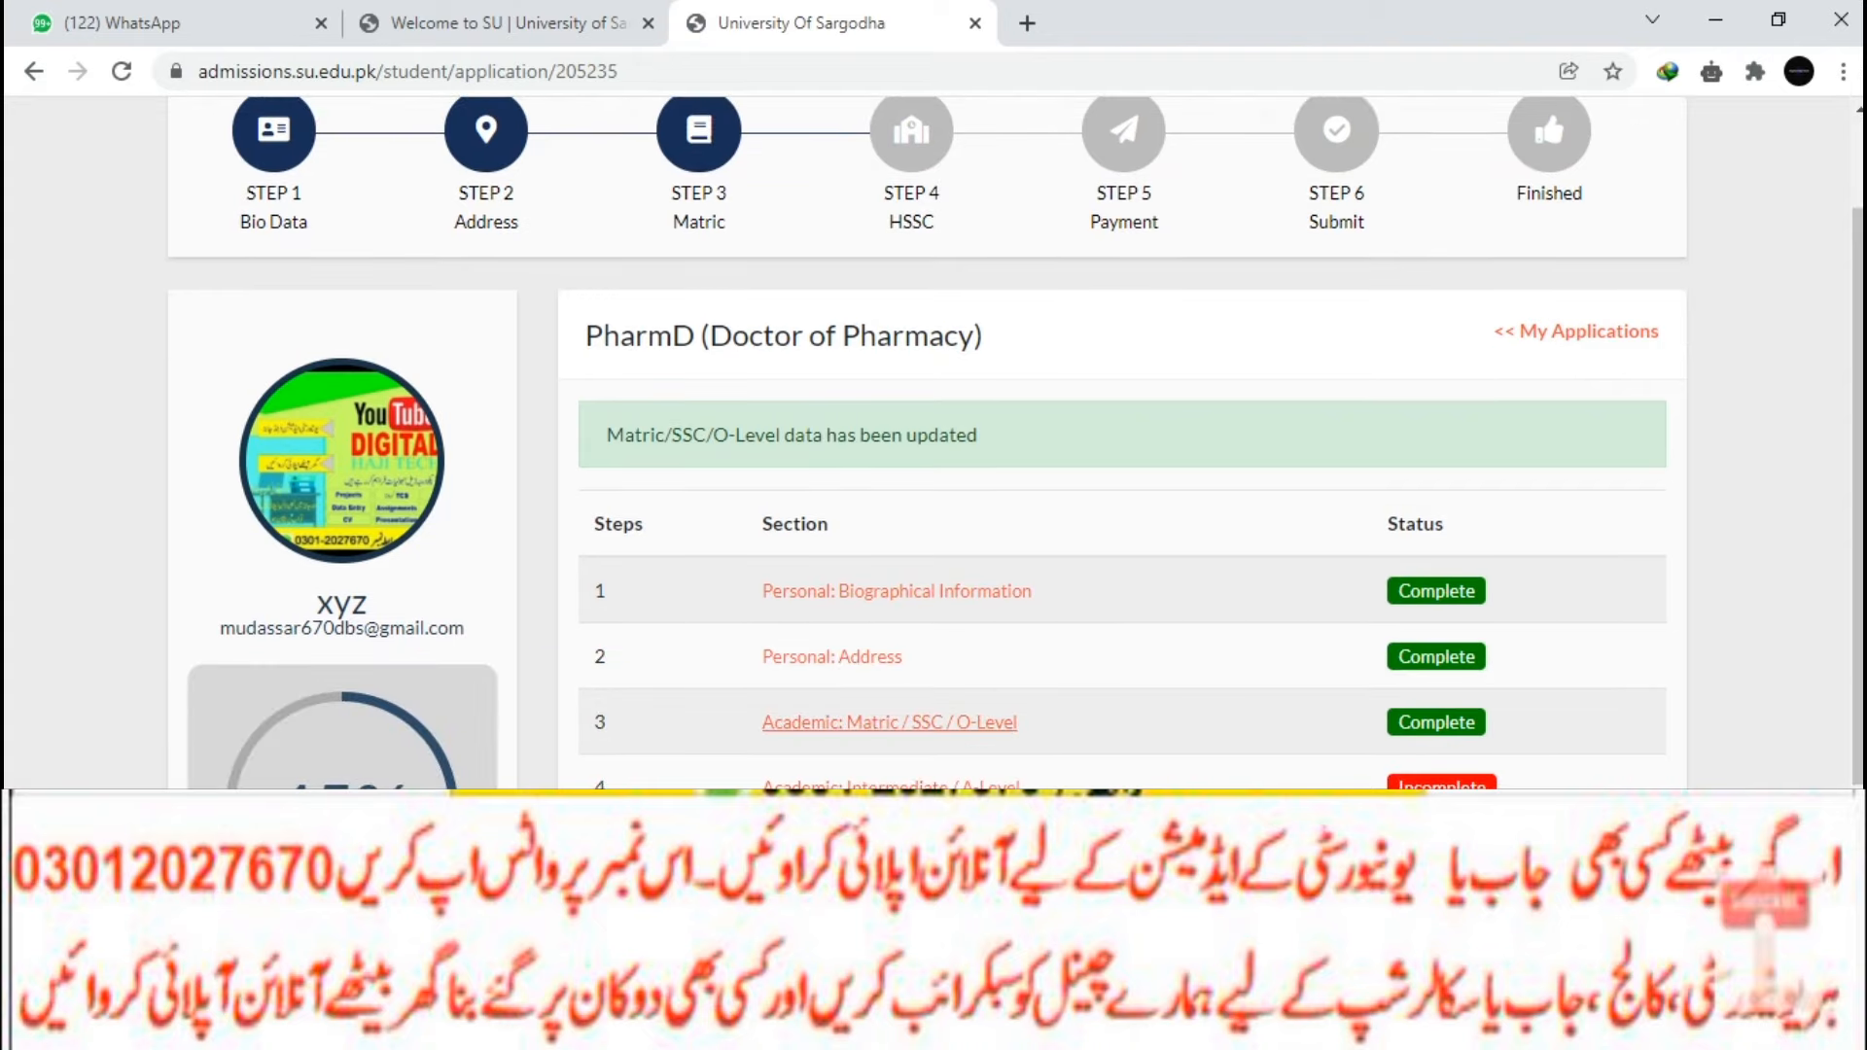
scroll(891, 650, down, 2)
click(891, 650)
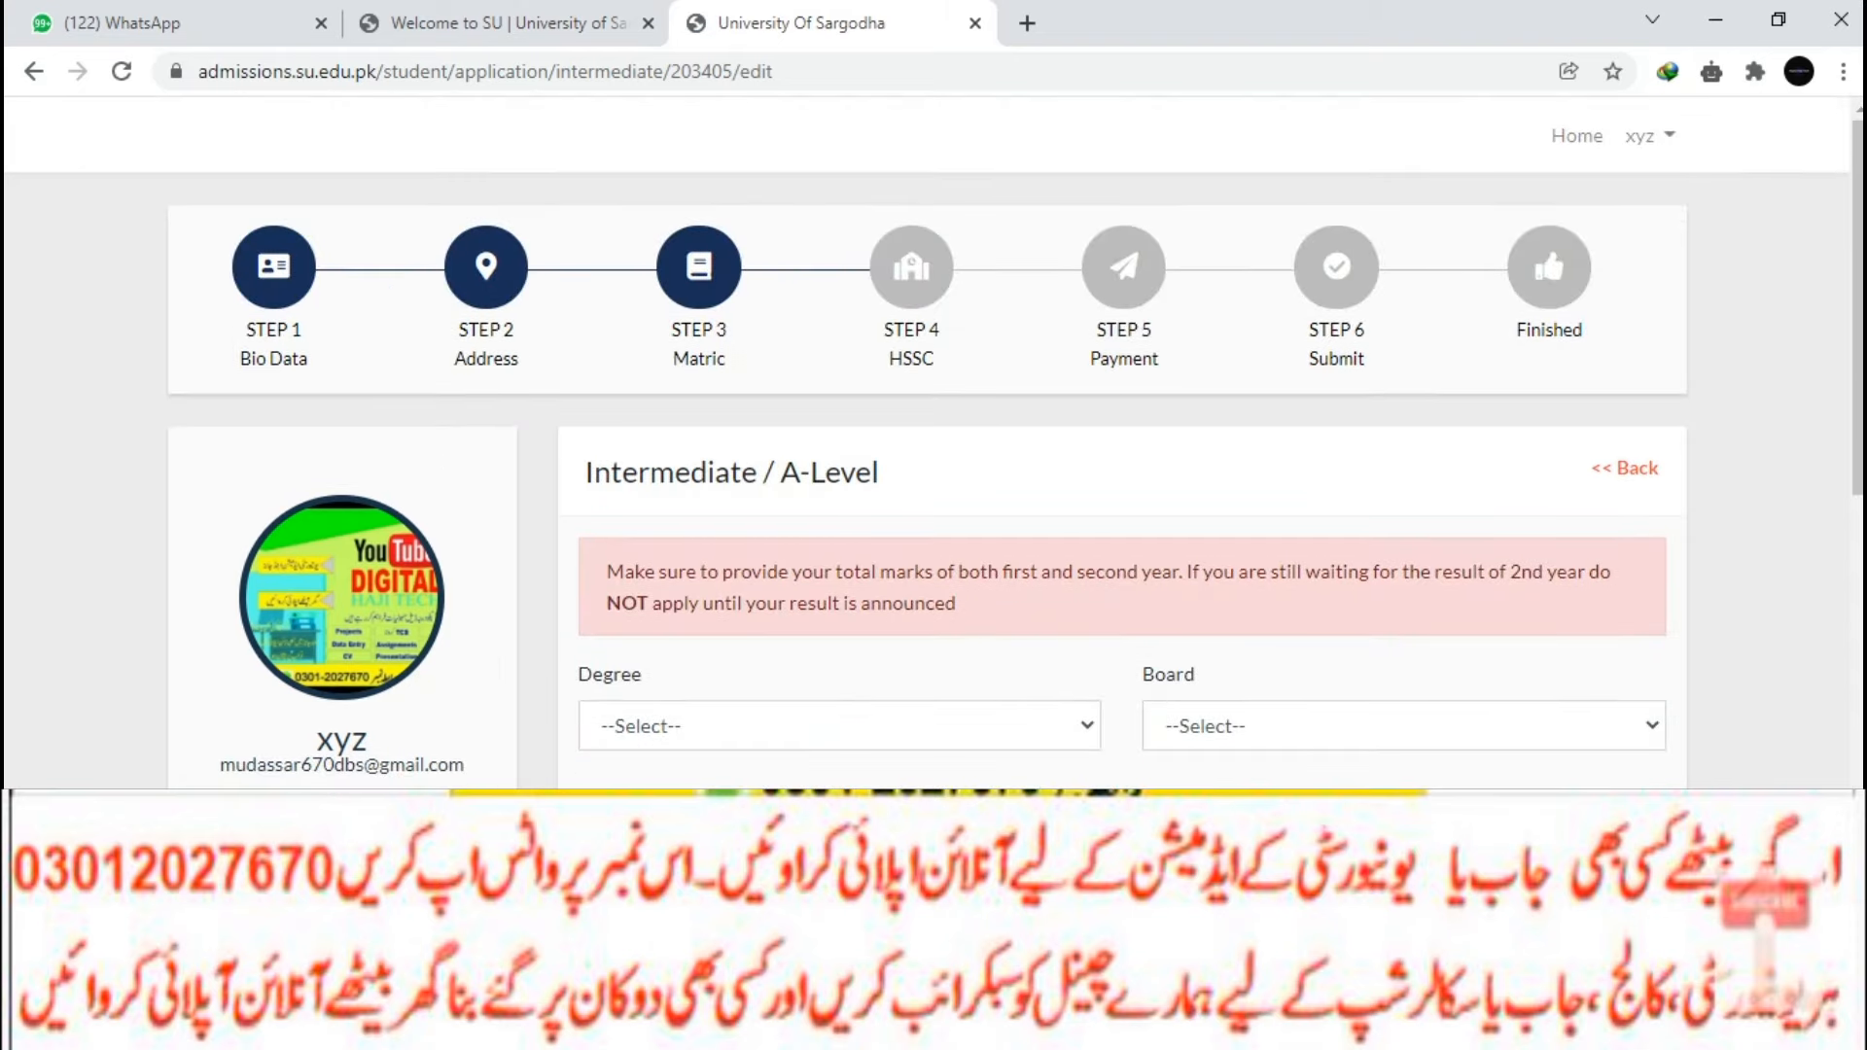
click(1031, 726)
click(1050, 341)
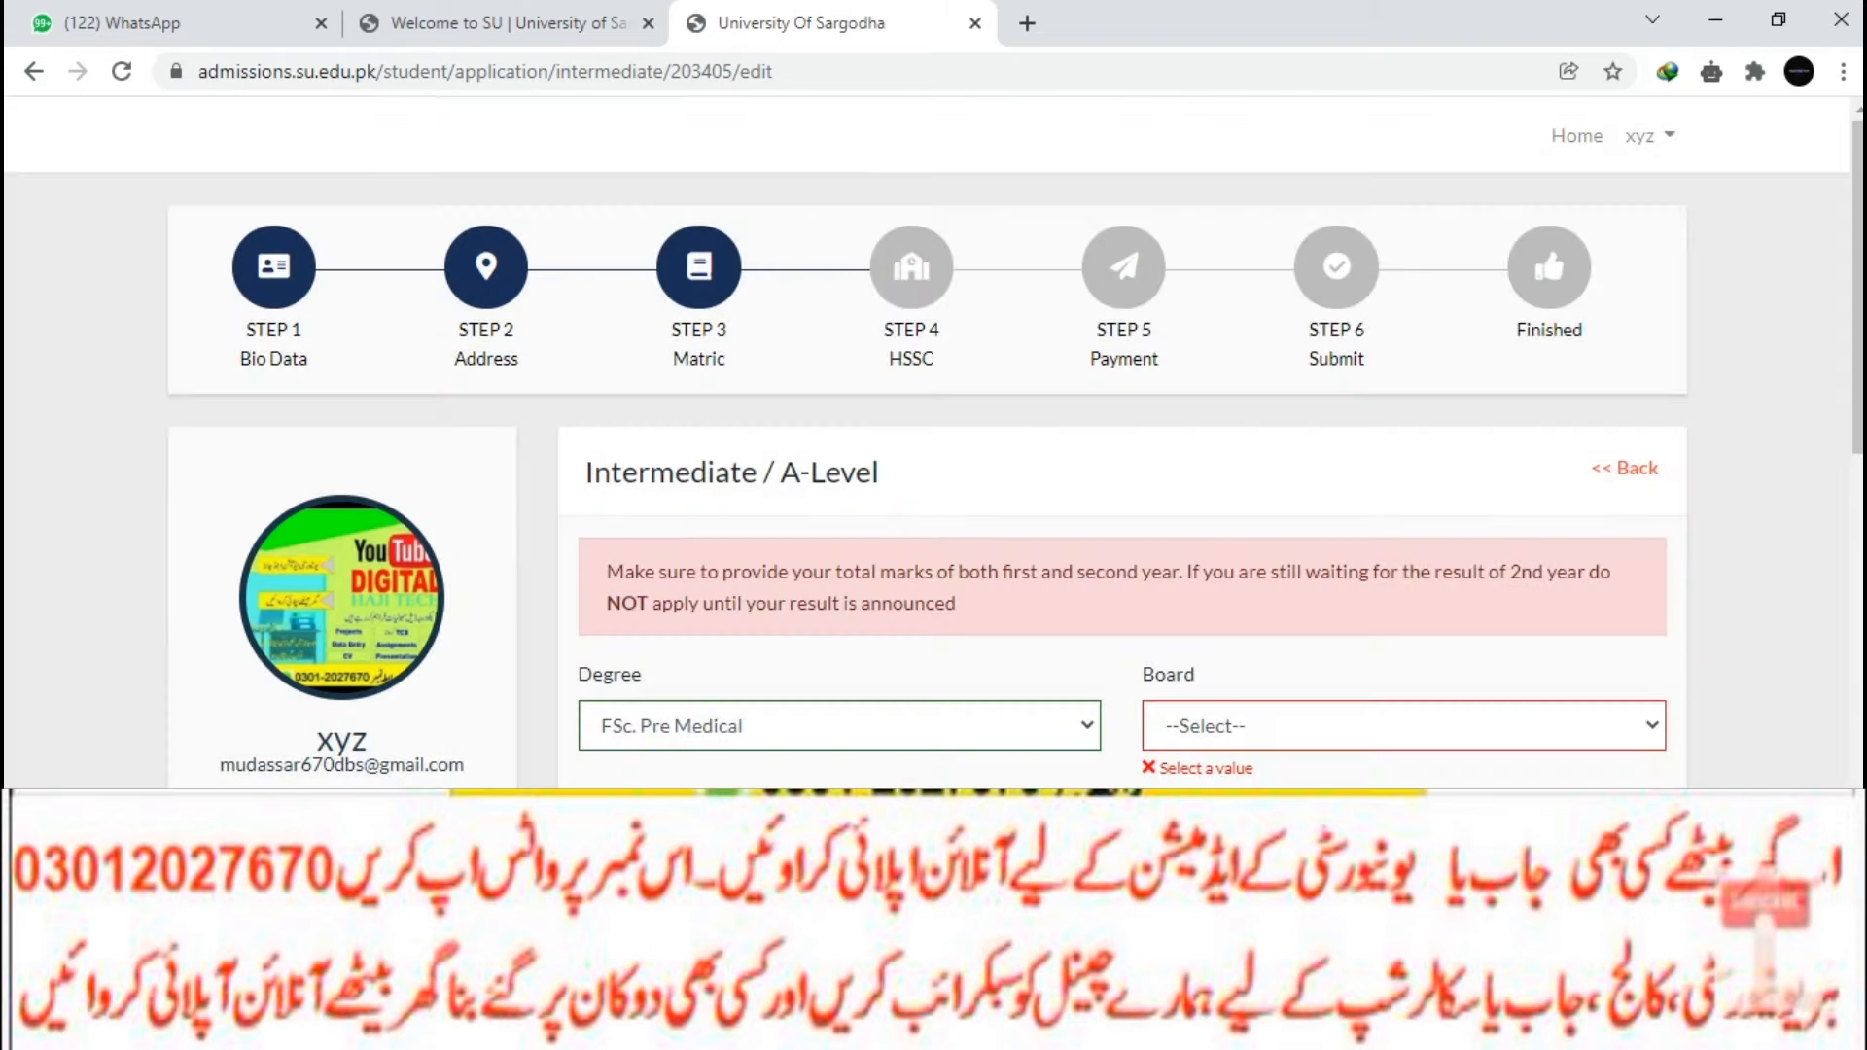
click(1403, 725)
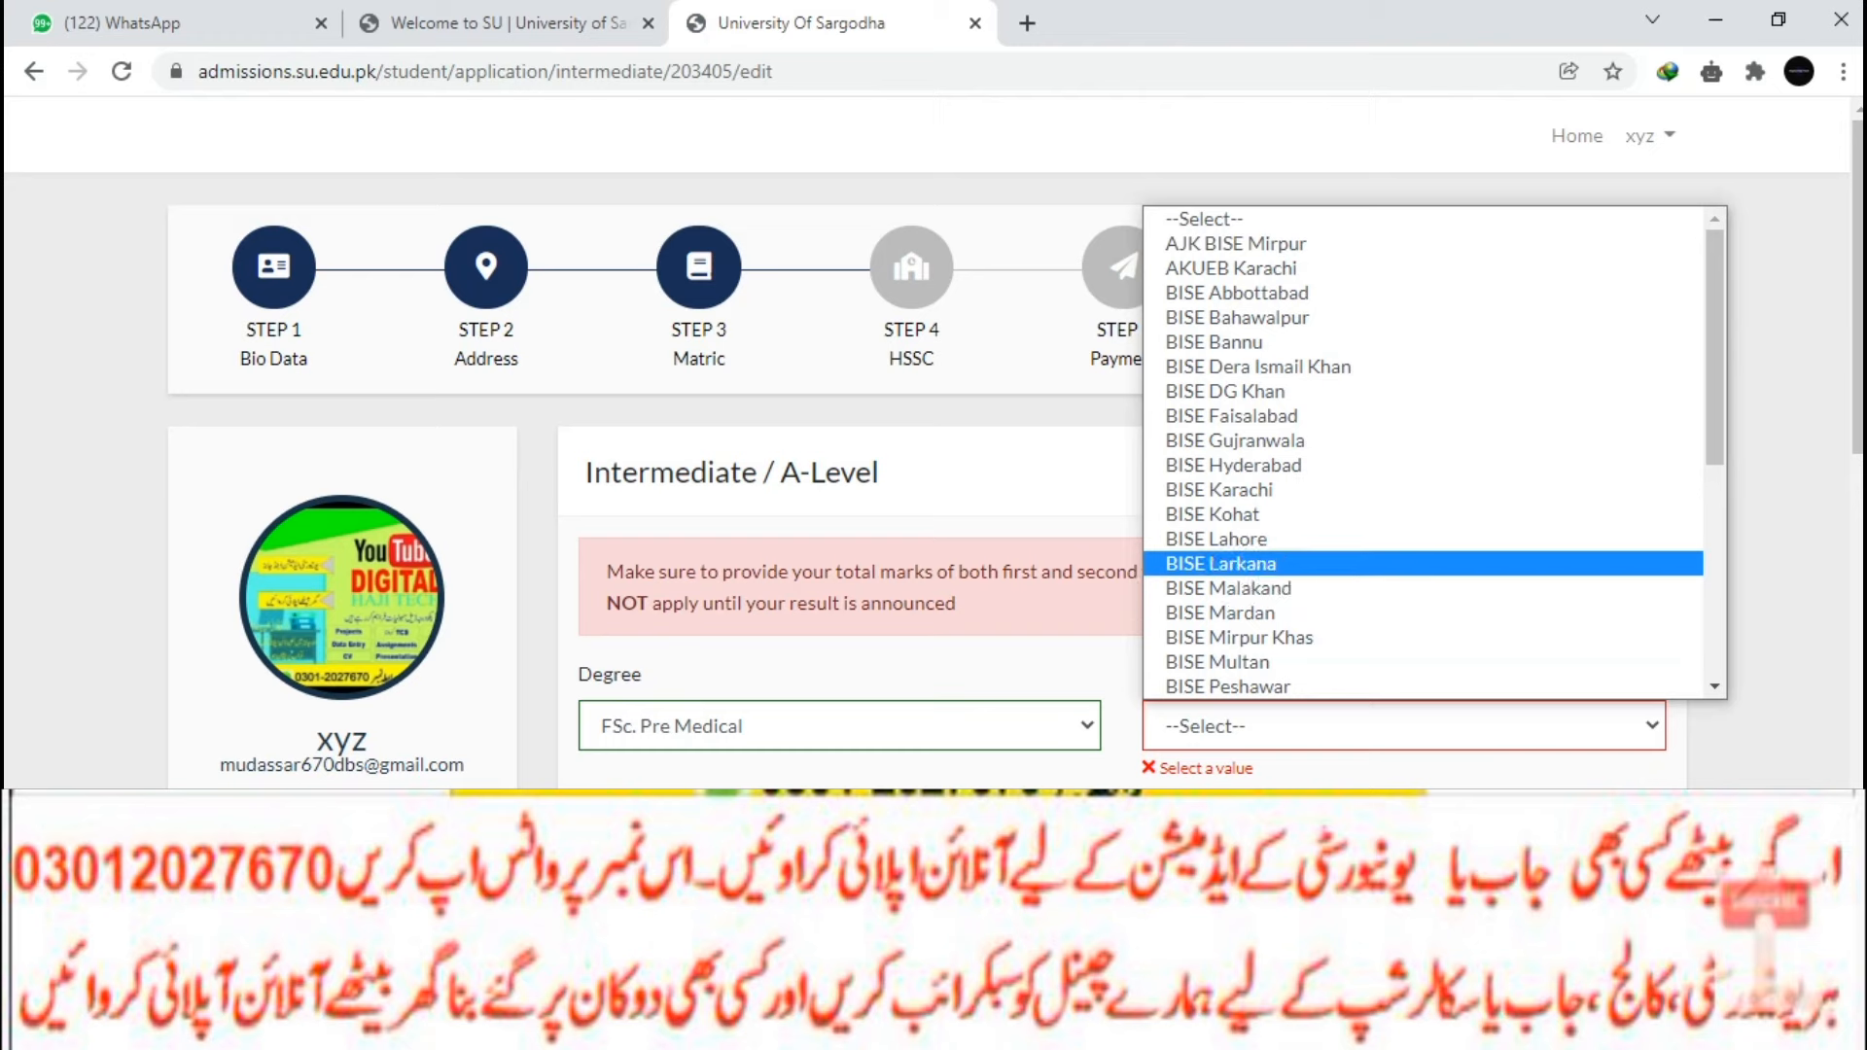
click(1221, 563)
Set the first subject to Biology with marks 200 and 190.
scroll(934, 437, down, 3)
click(745, 613)
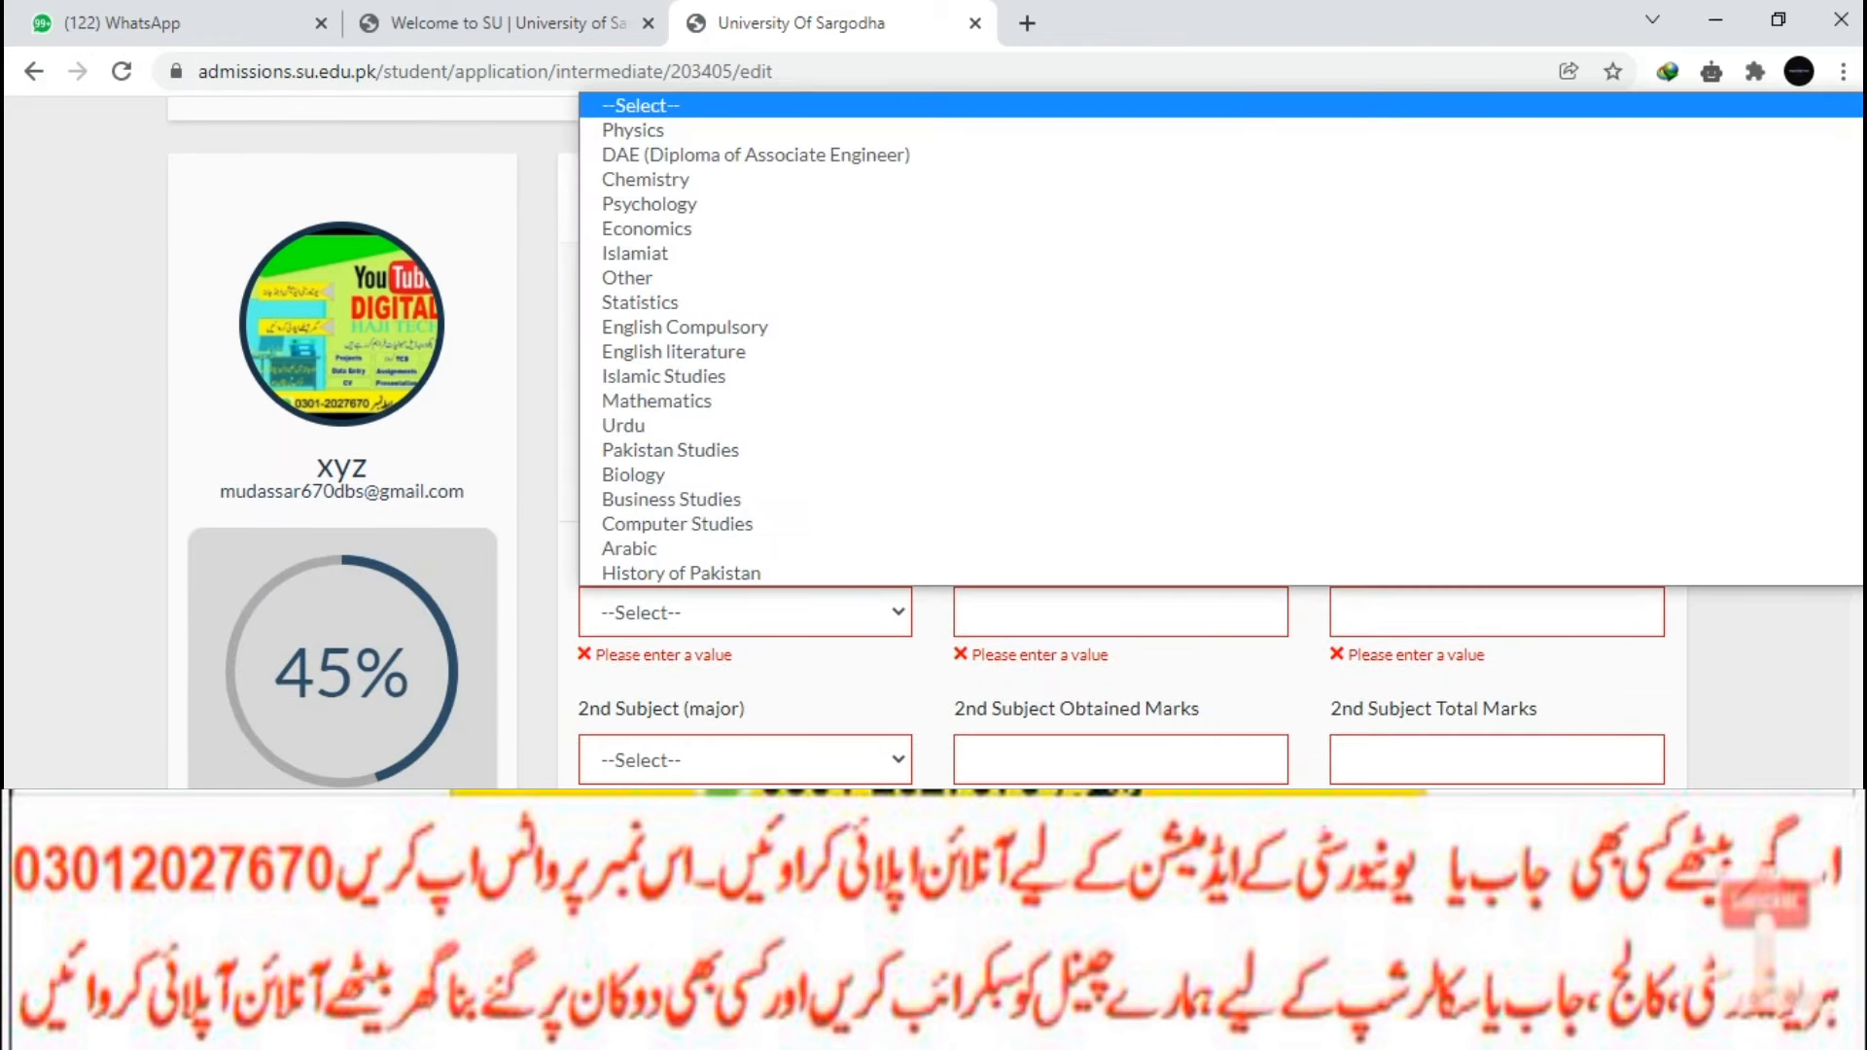
scroll(745, 550, down, 1)
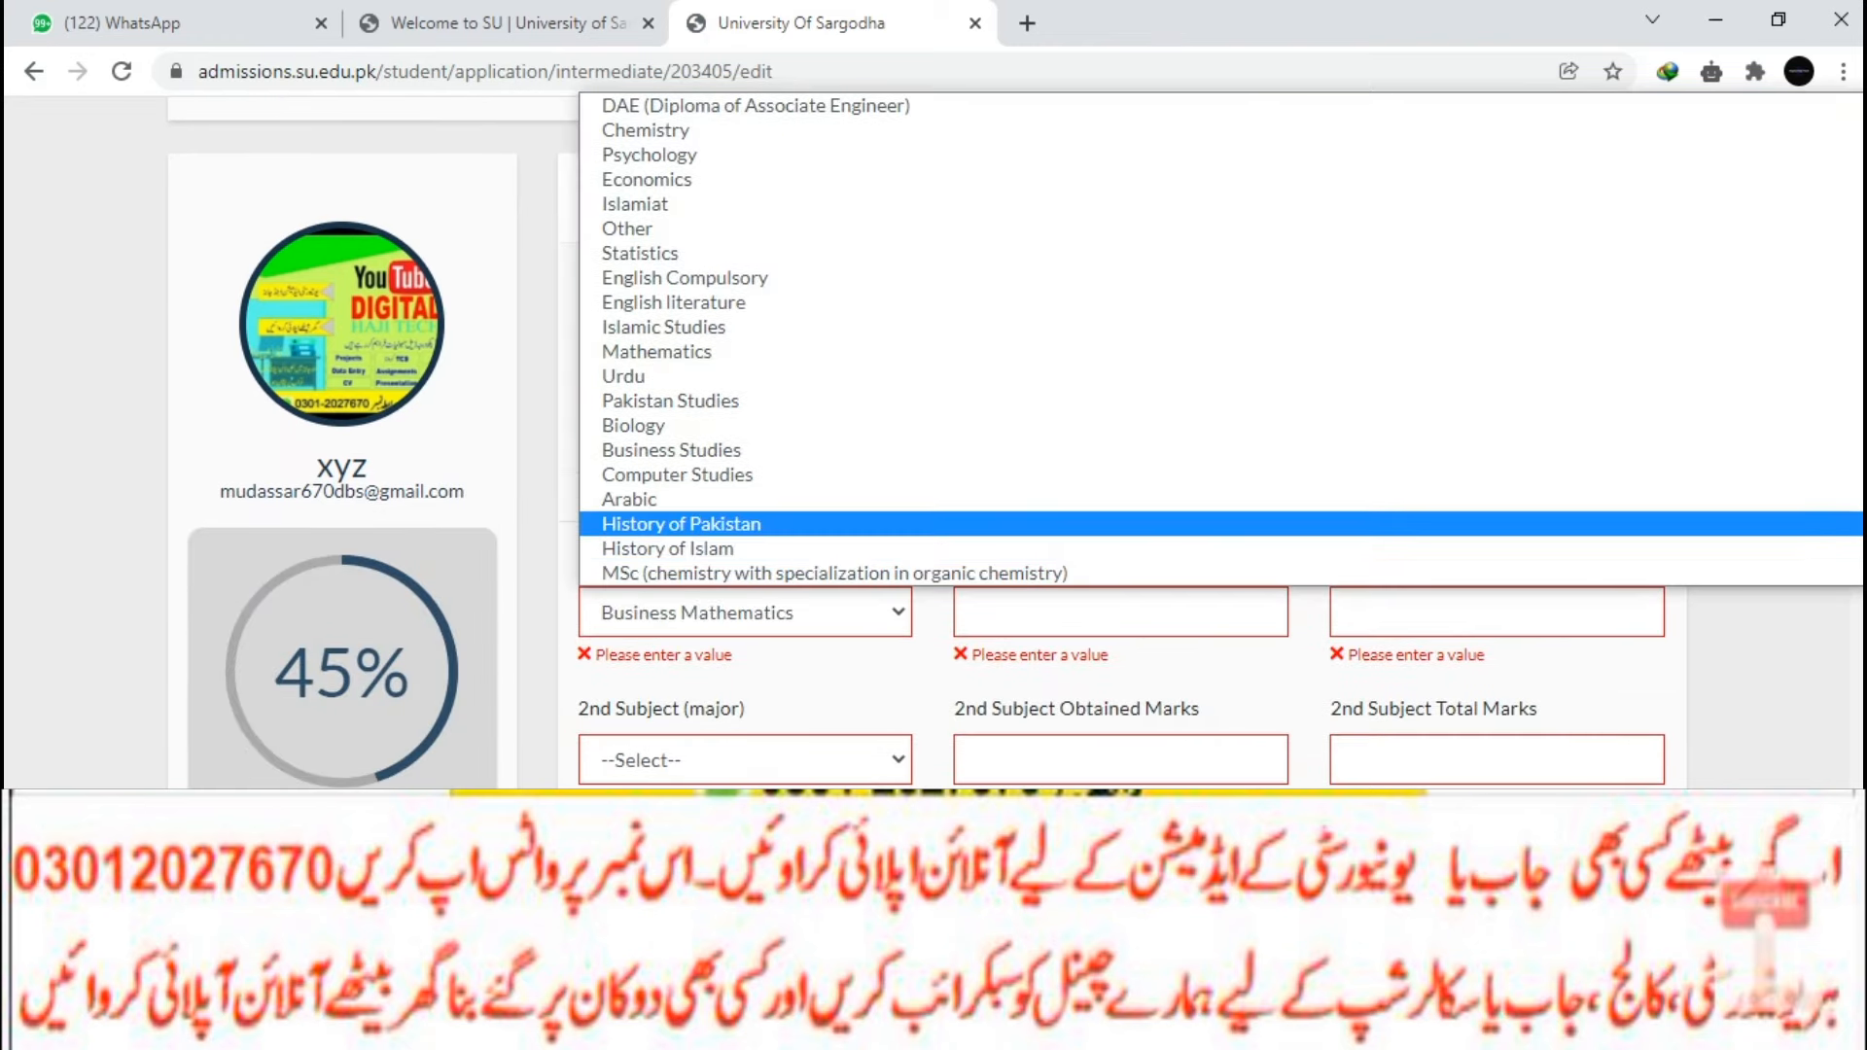
key(Down)
key(Down)
key(Down)
key(Down)
key(Down)
key(Down)
key(Down)
key(Down)
key(Down)
key(Down)
key(Down)
key(Down)
key(Down)
key(Down)
key(Down)
key(Down)
key(Down)
key(Down)
key(Down)
key(Down)
key(b)
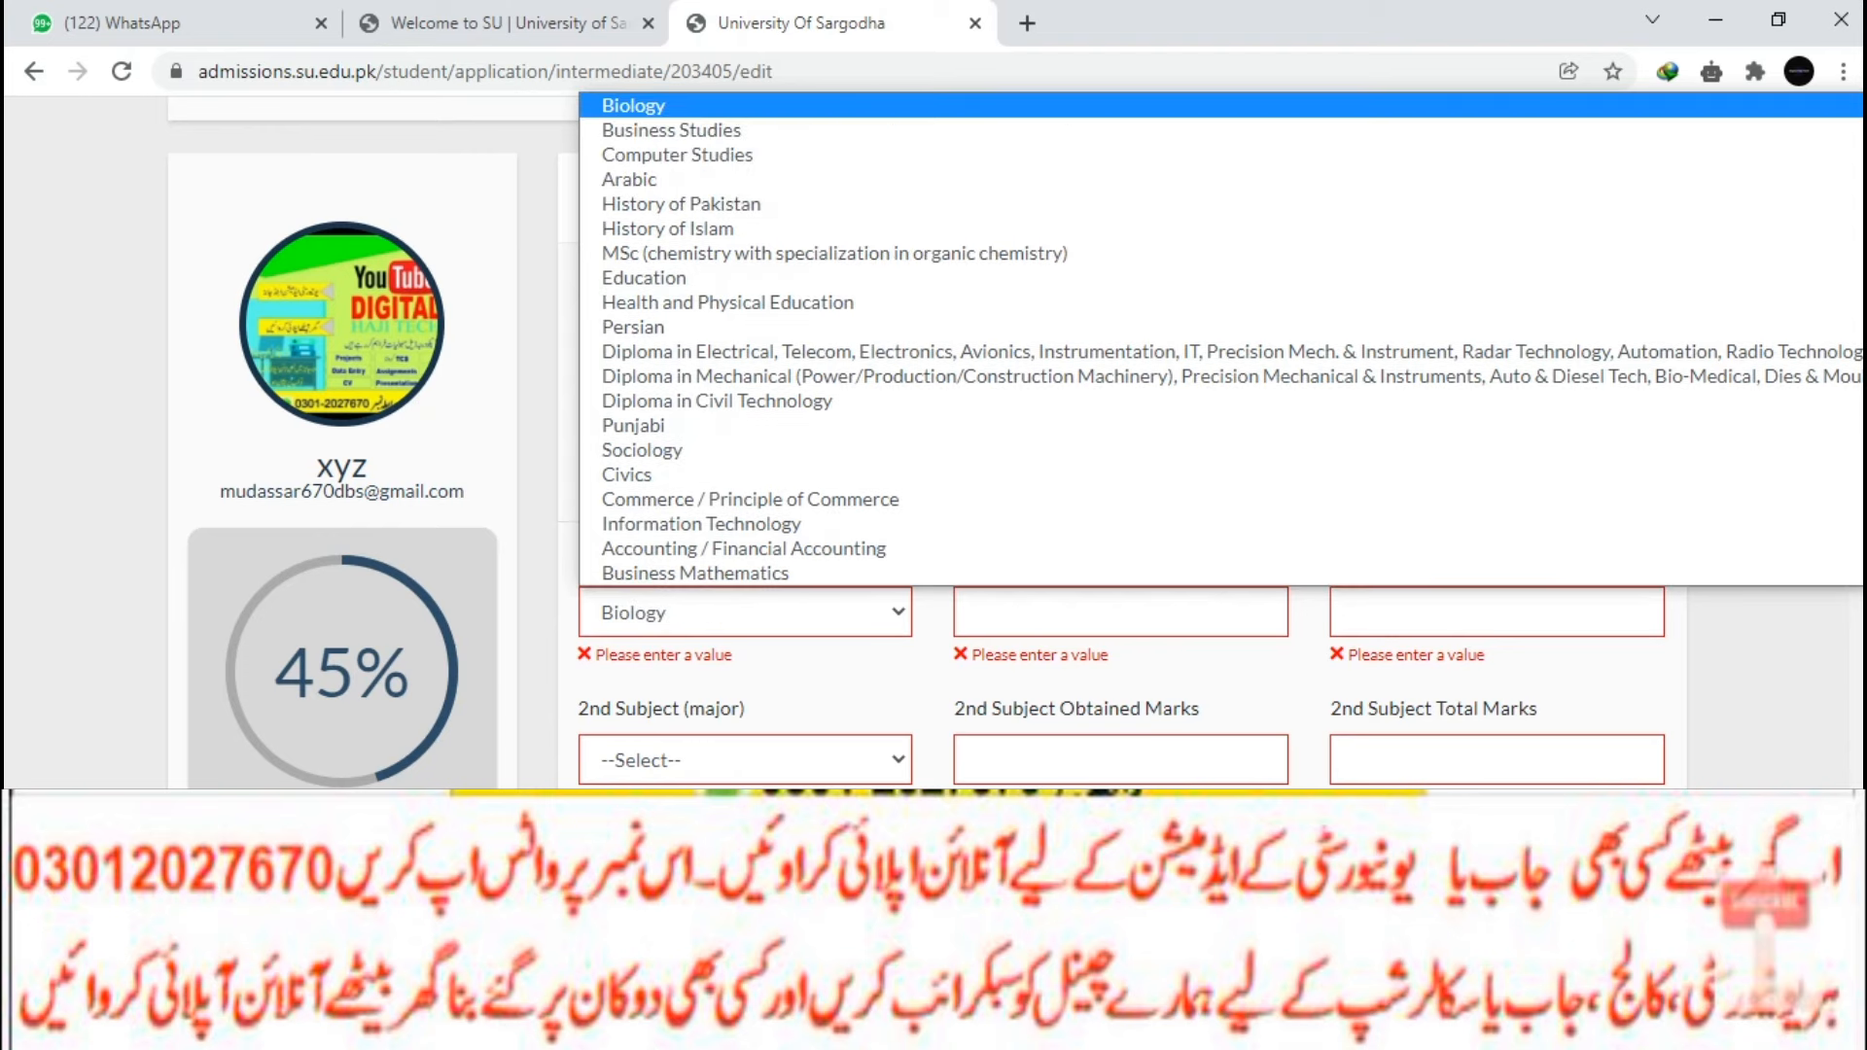
key(Return)
click(1120, 612)
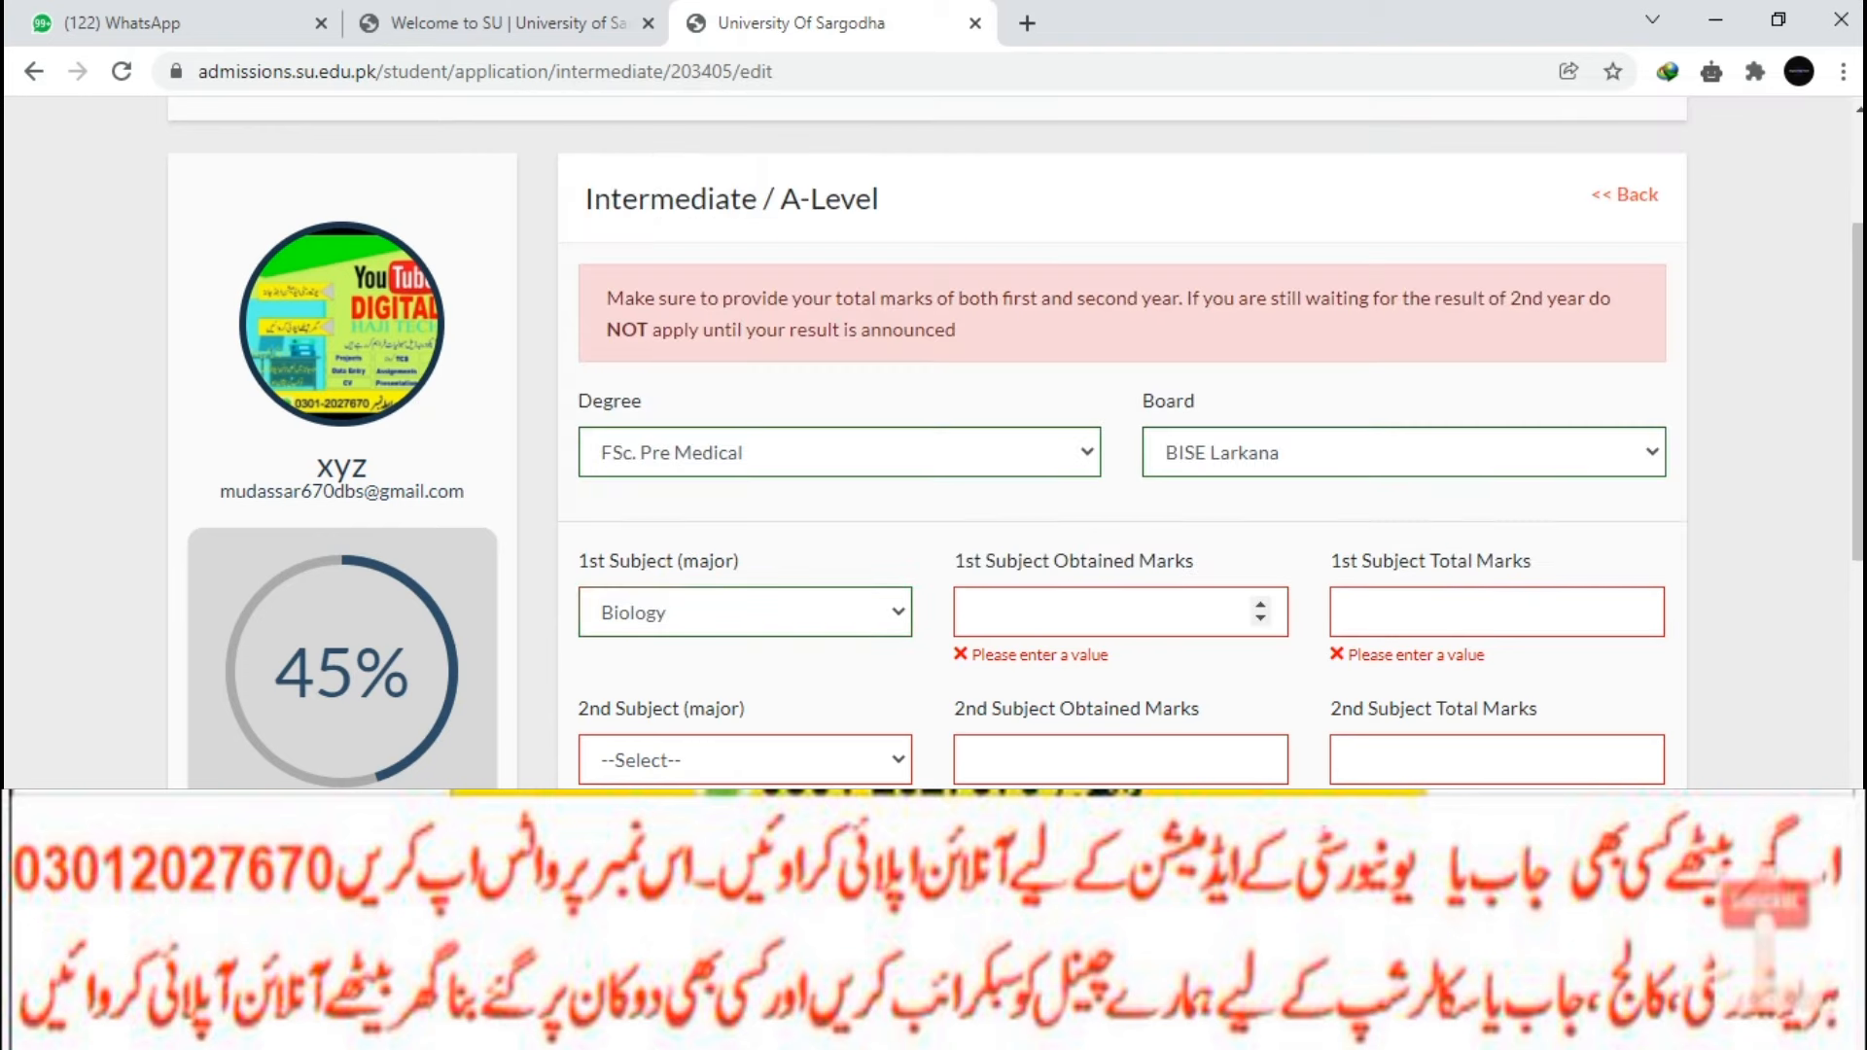
text(2)
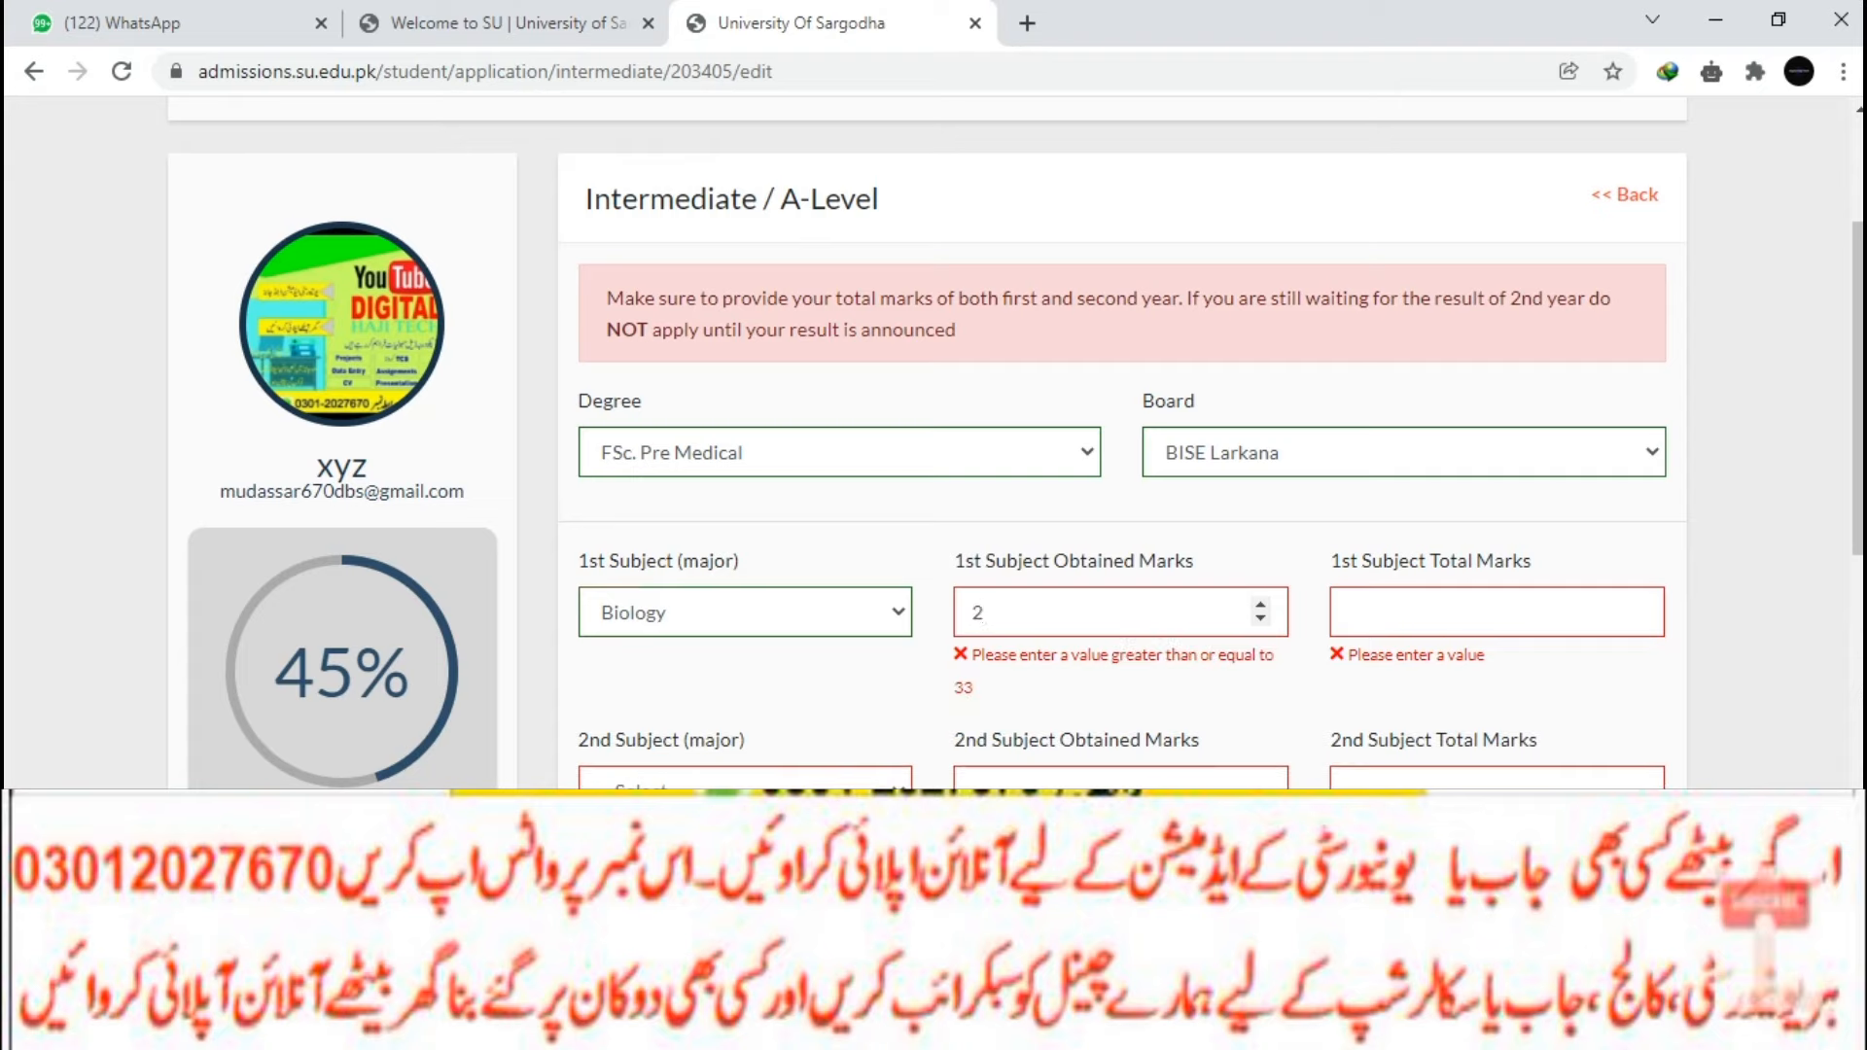
text(00)
key(Tab)
text(1)
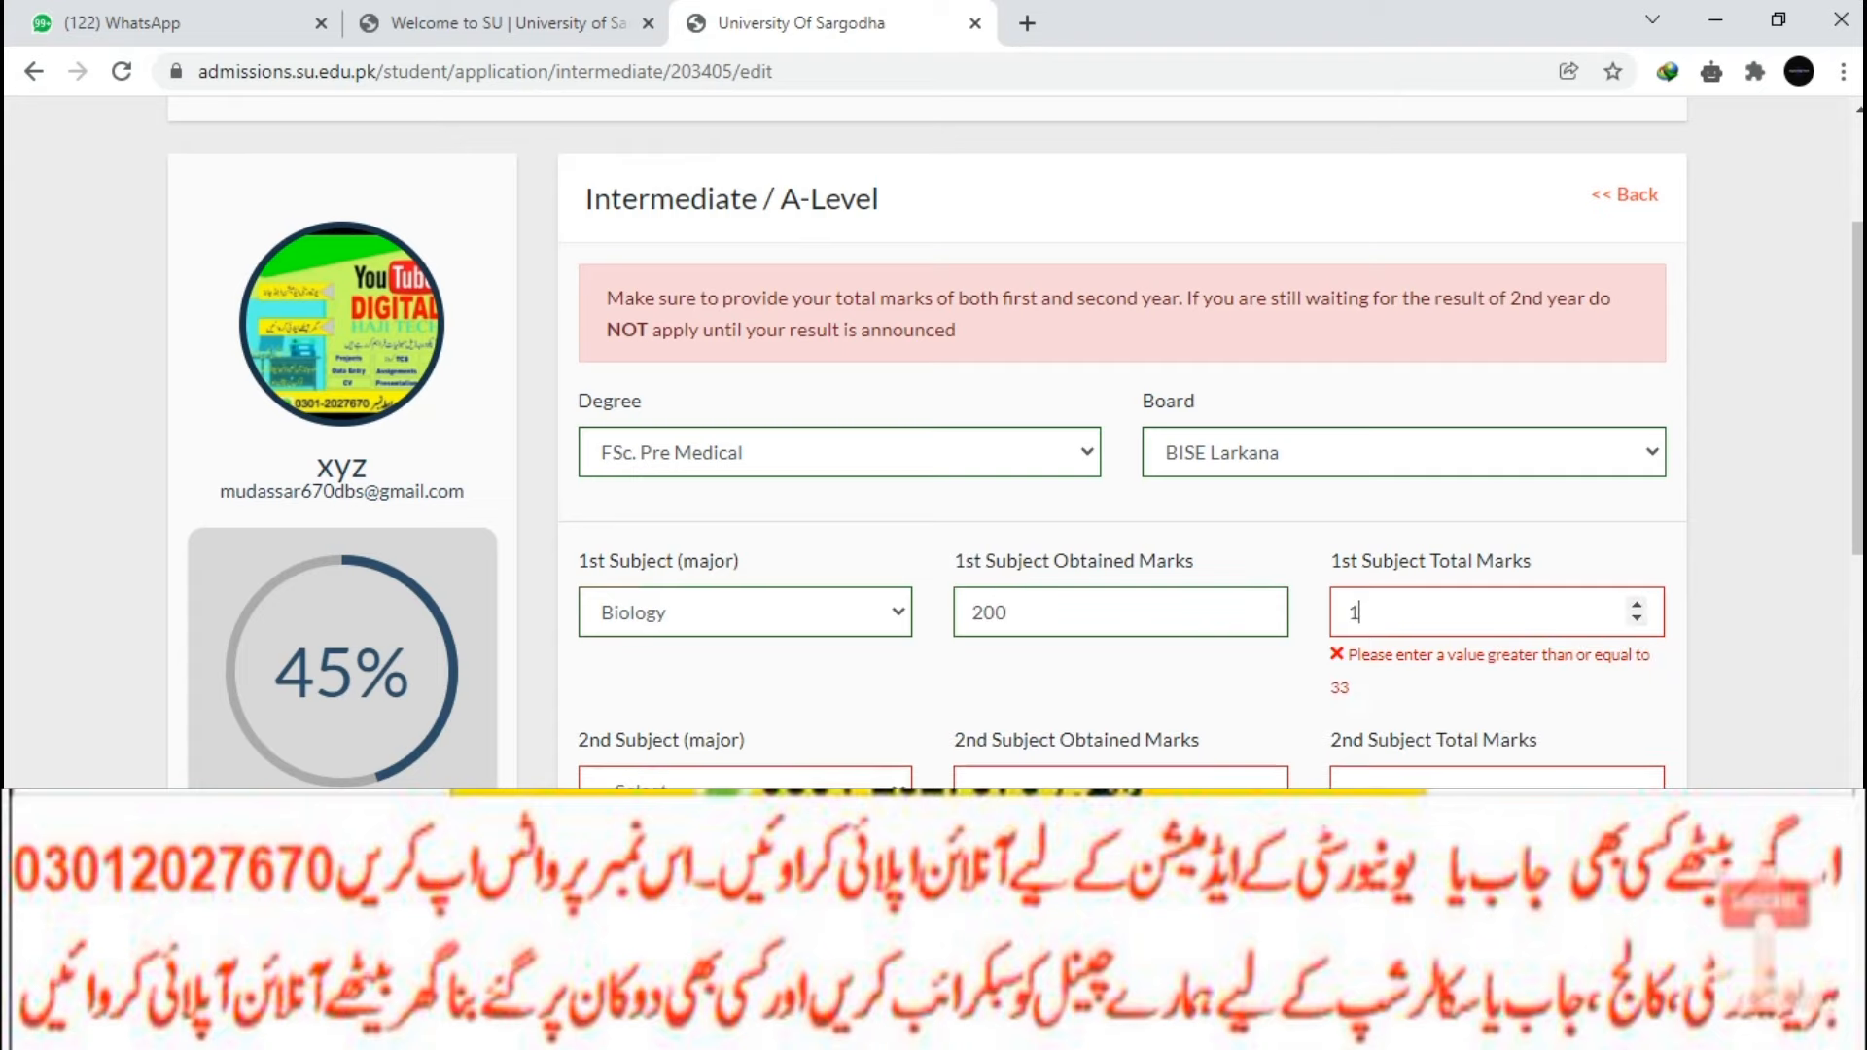
text(90)
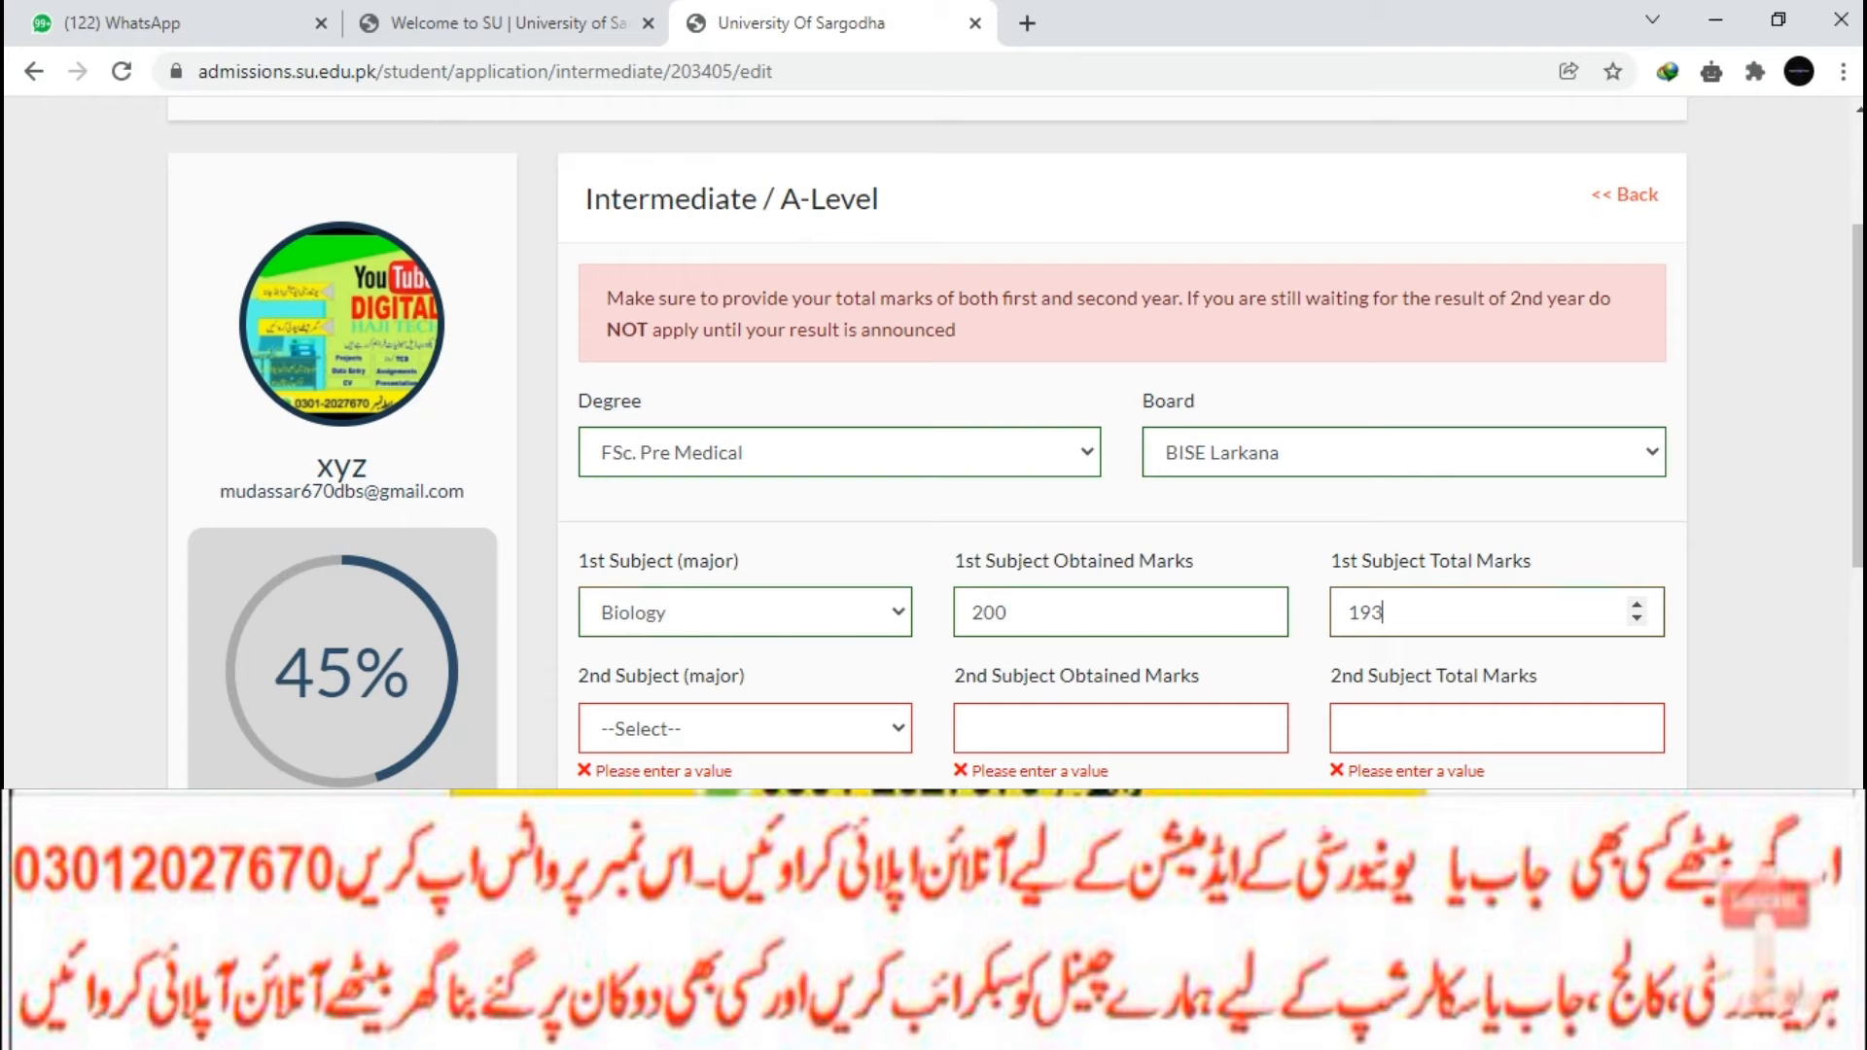
Set the second subject to Chemistry with marks 200 and 187.
click(745, 729)
scroll(745, 689, down, 1)
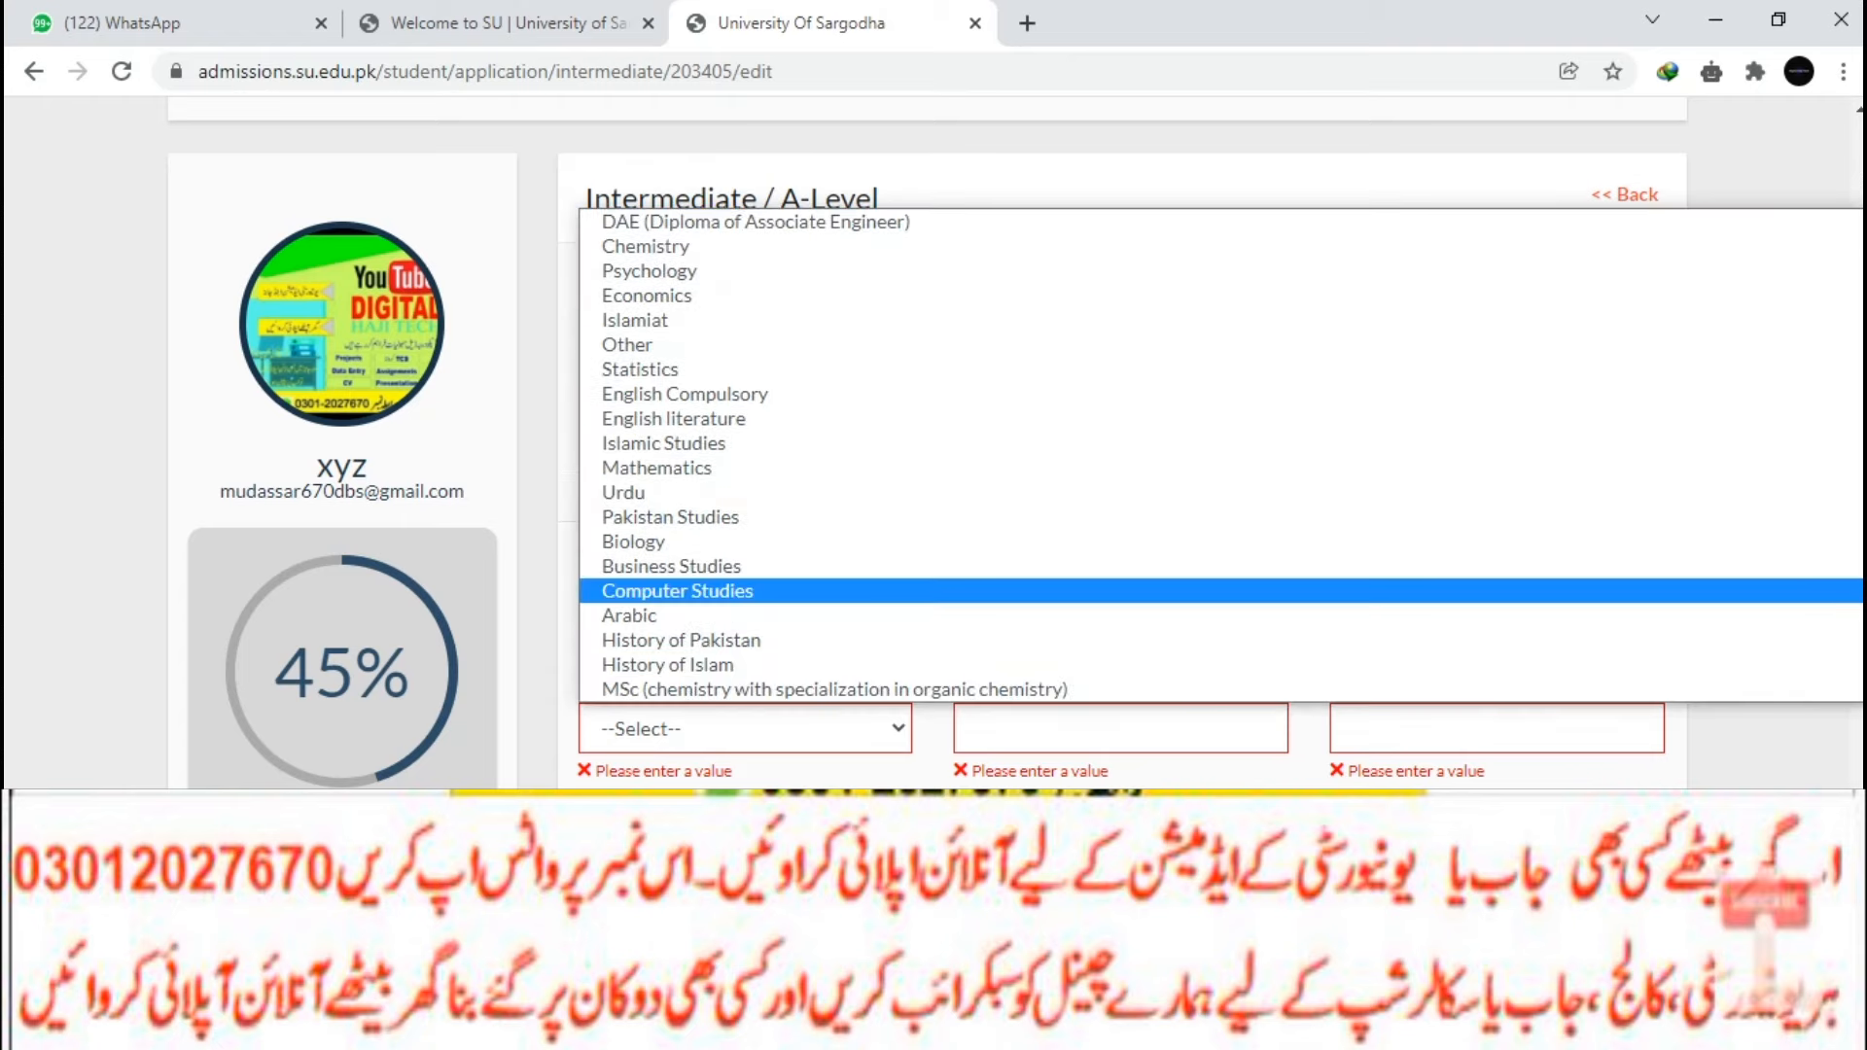
key(c)
key(c)
key(c)
key(c)
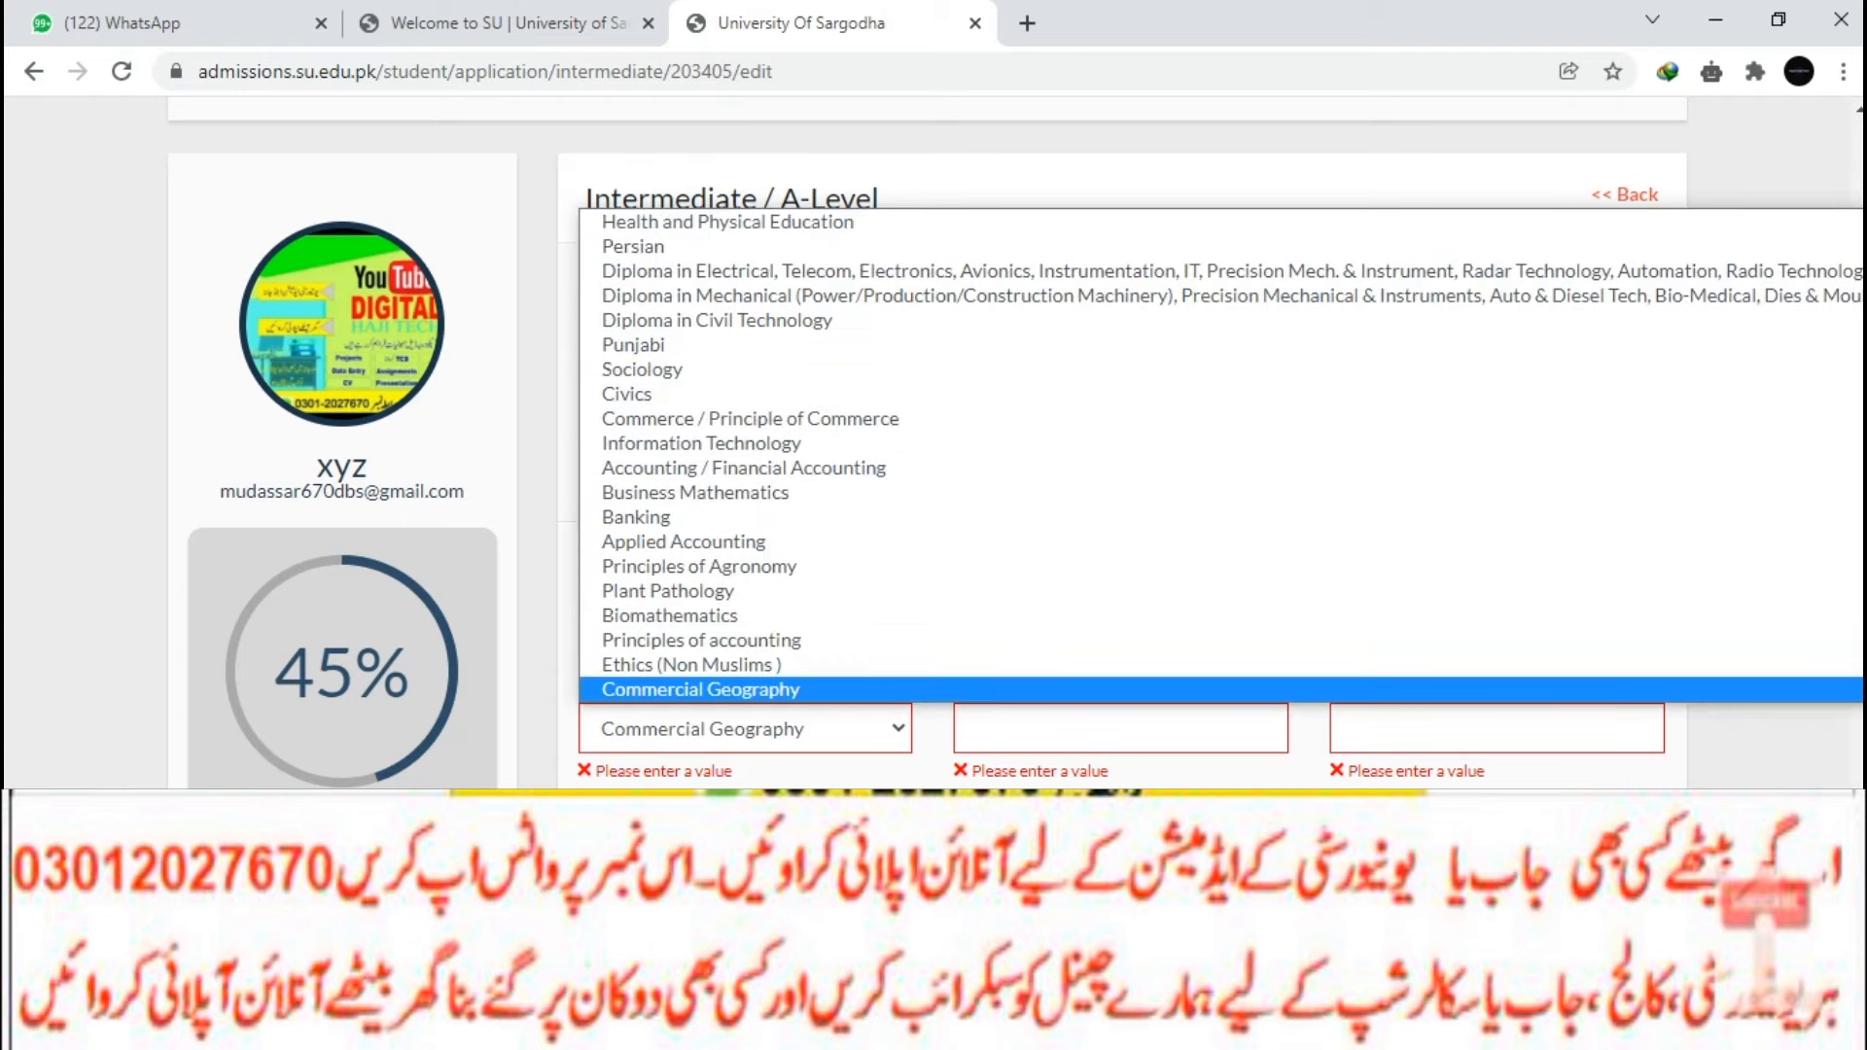
key(Return)
key(Tab)
text(200)
key(Tab)
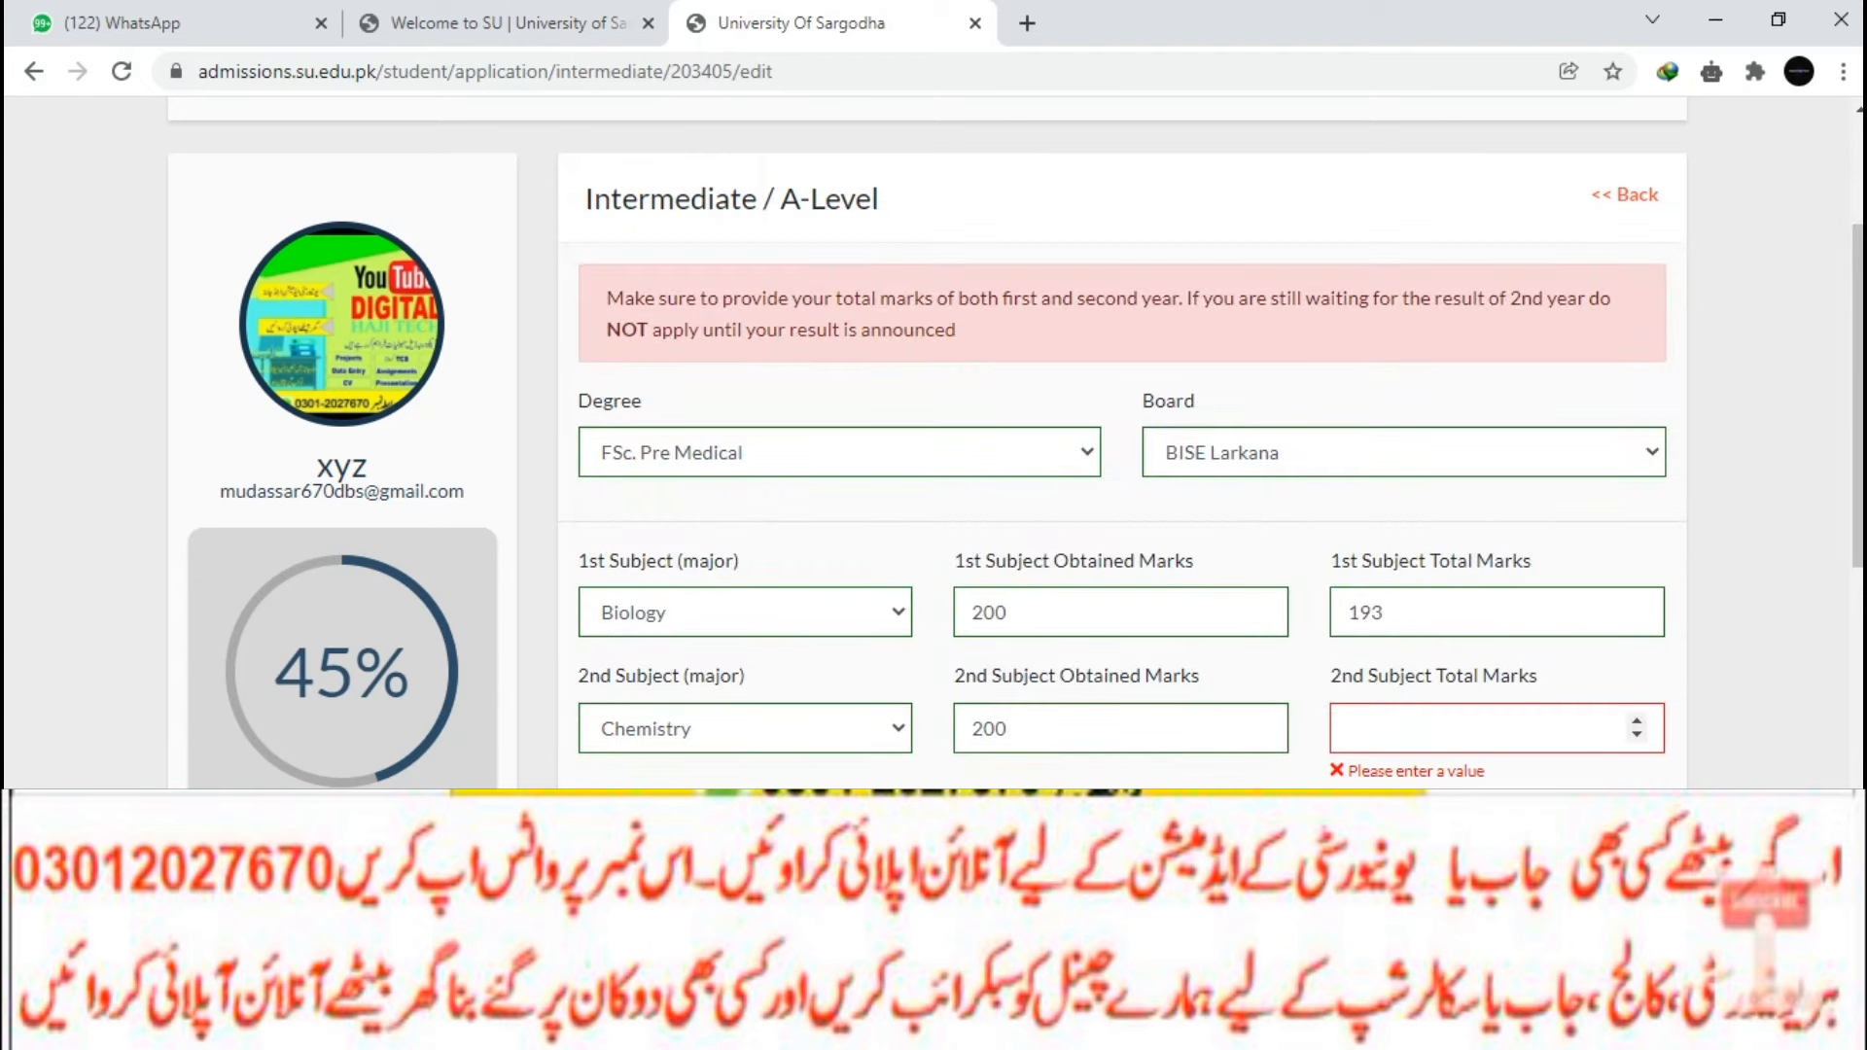
text(187)
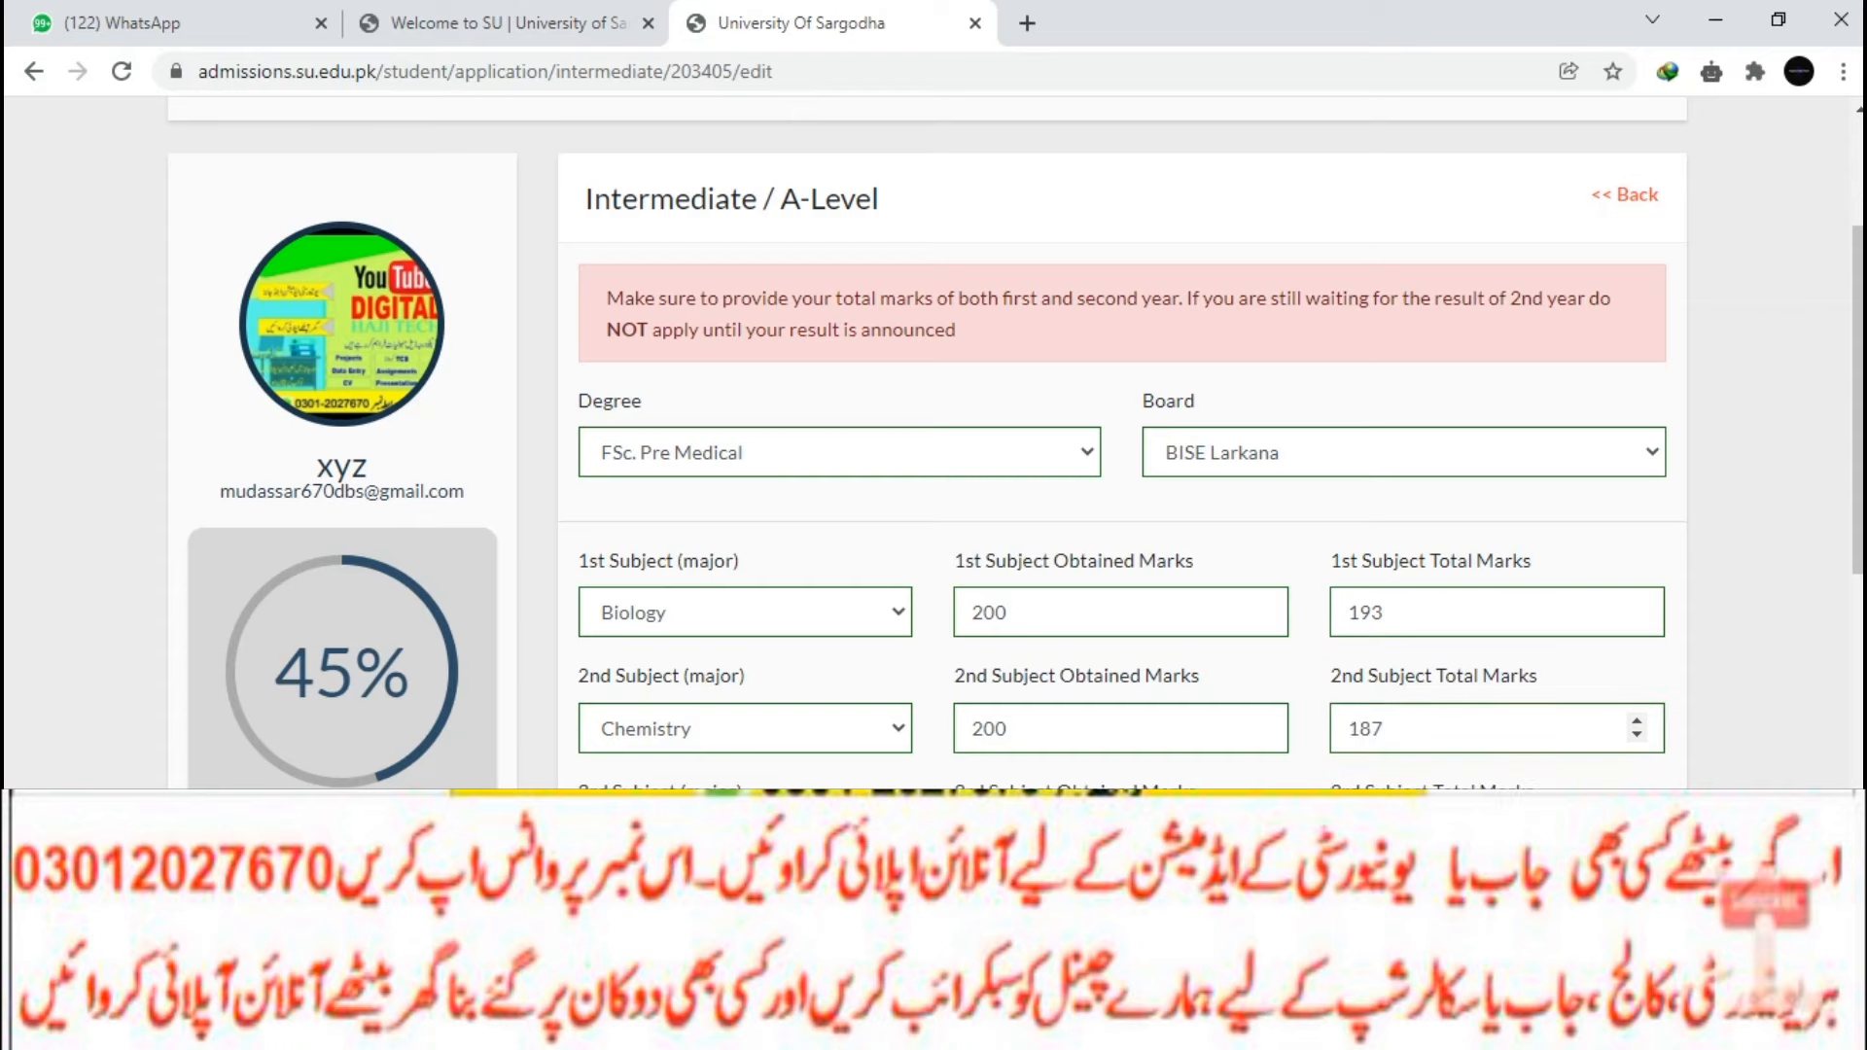
Set the third subject to Physics.
click(745, 844)
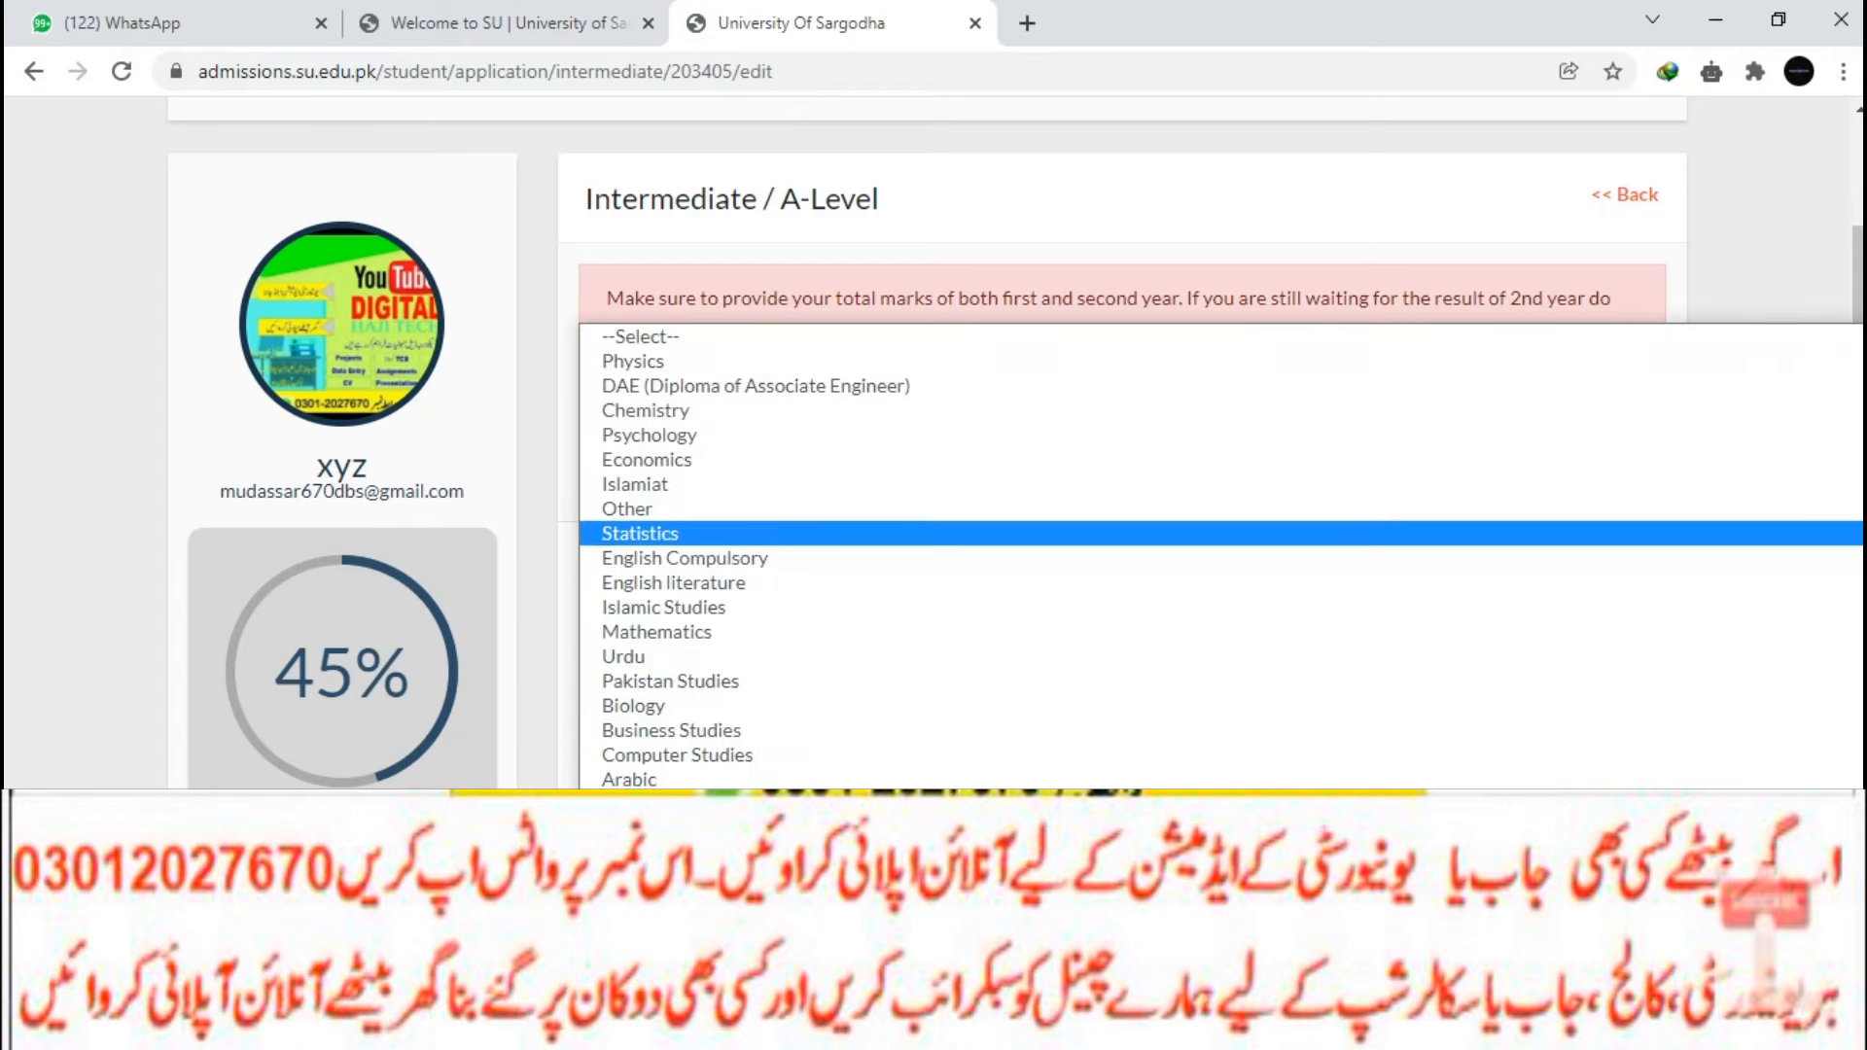
scroll(1220, 557, down, 2)
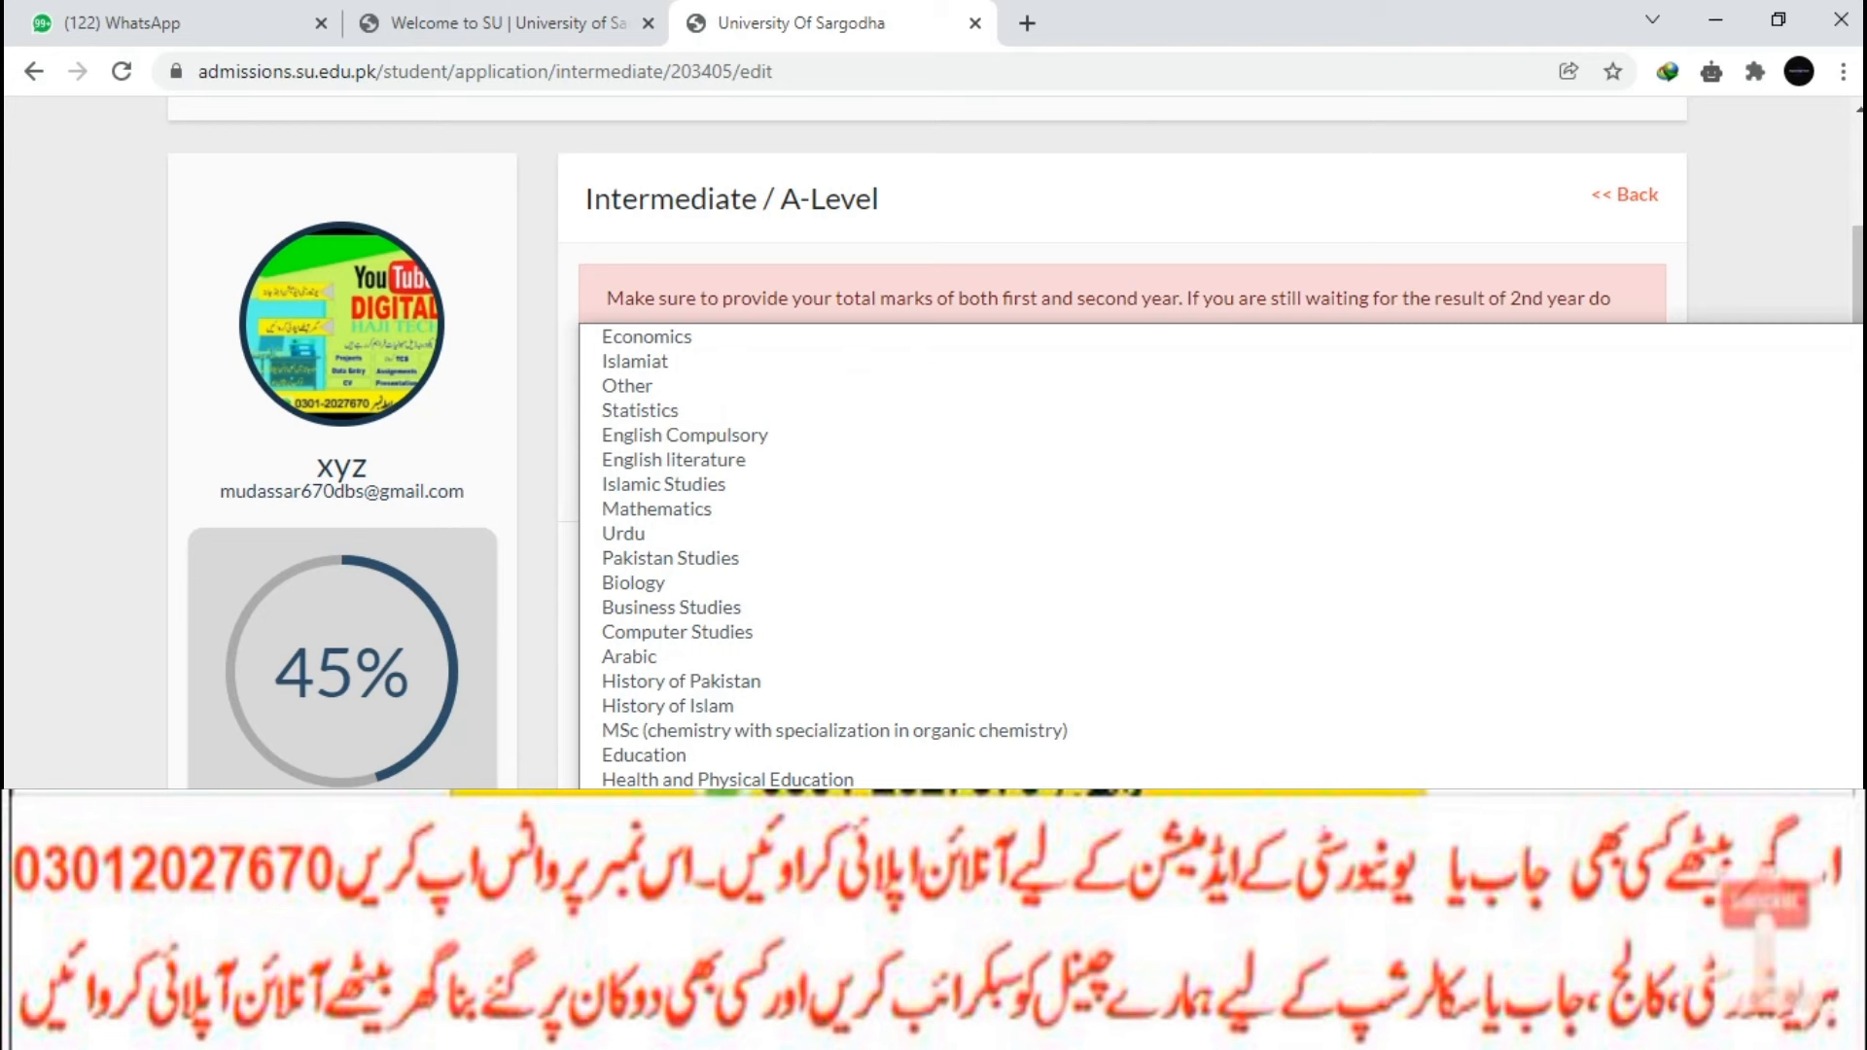
scroll(1220, 556, down, 6)
scroll(1221, 556, down, 4)
key(p)
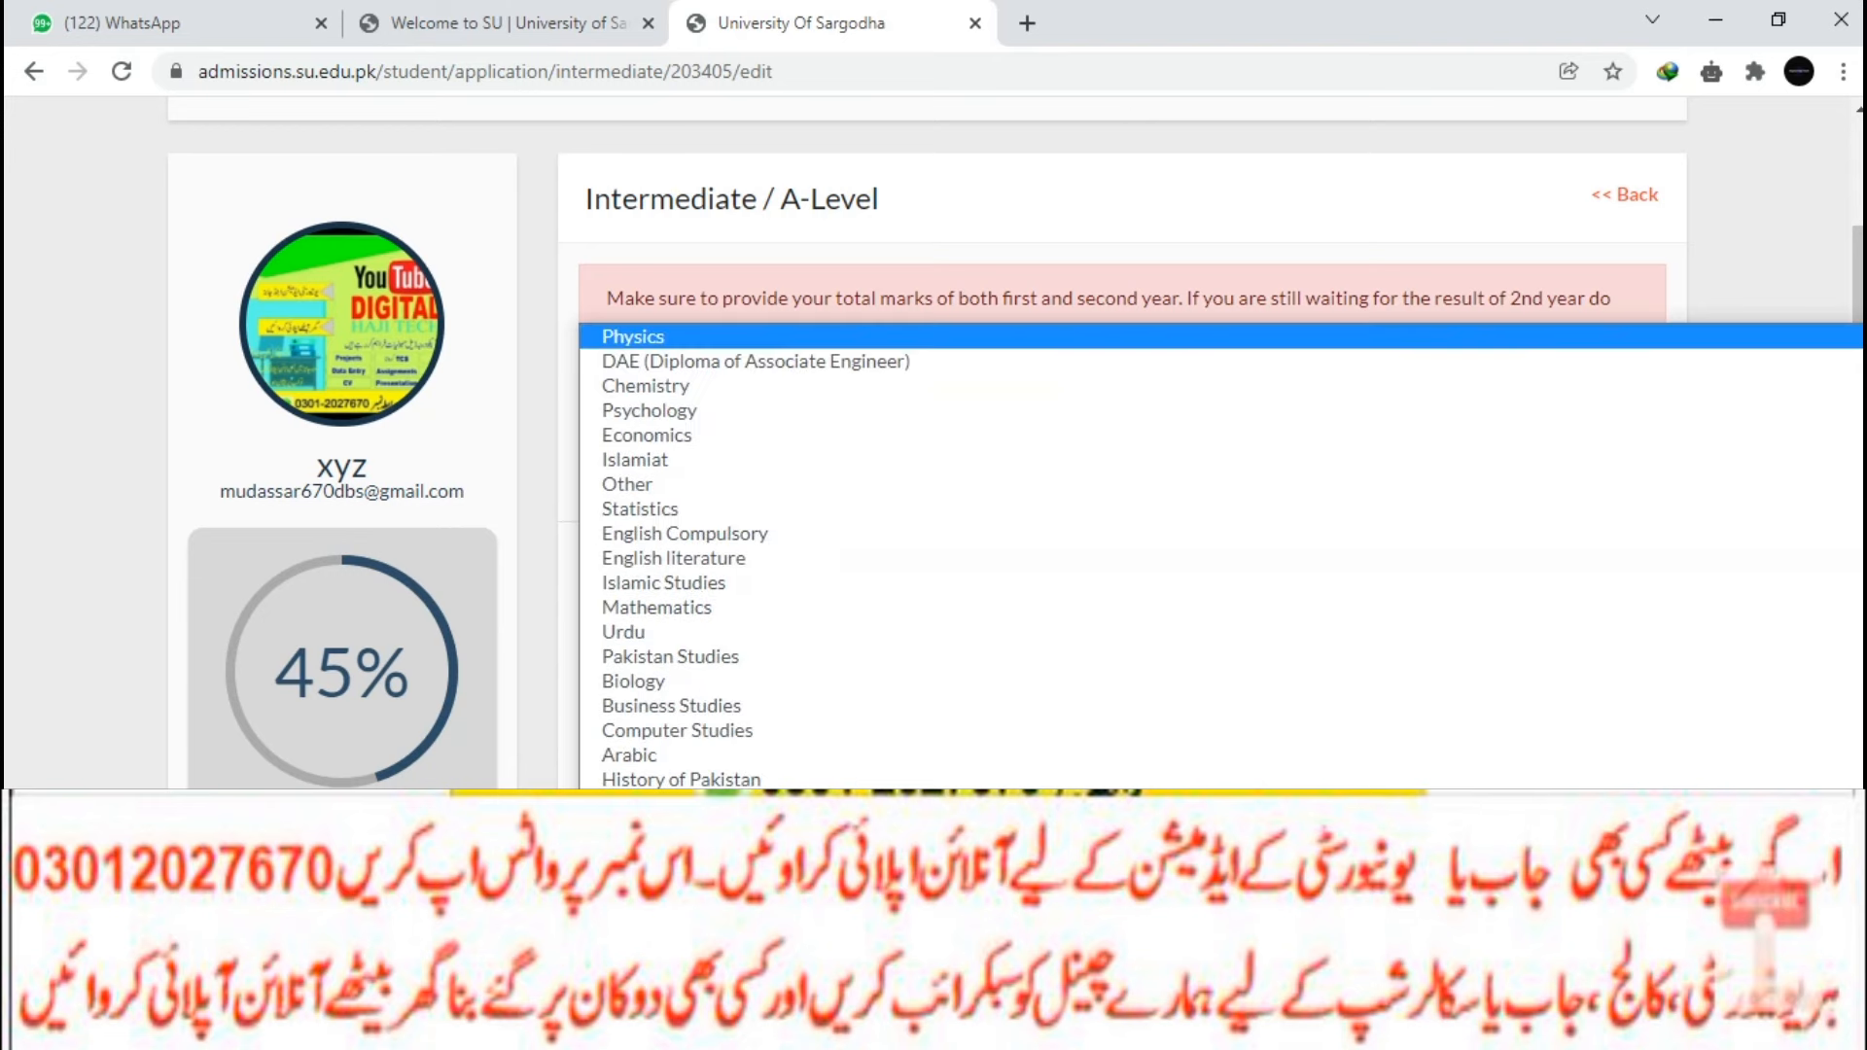
key(Escape)
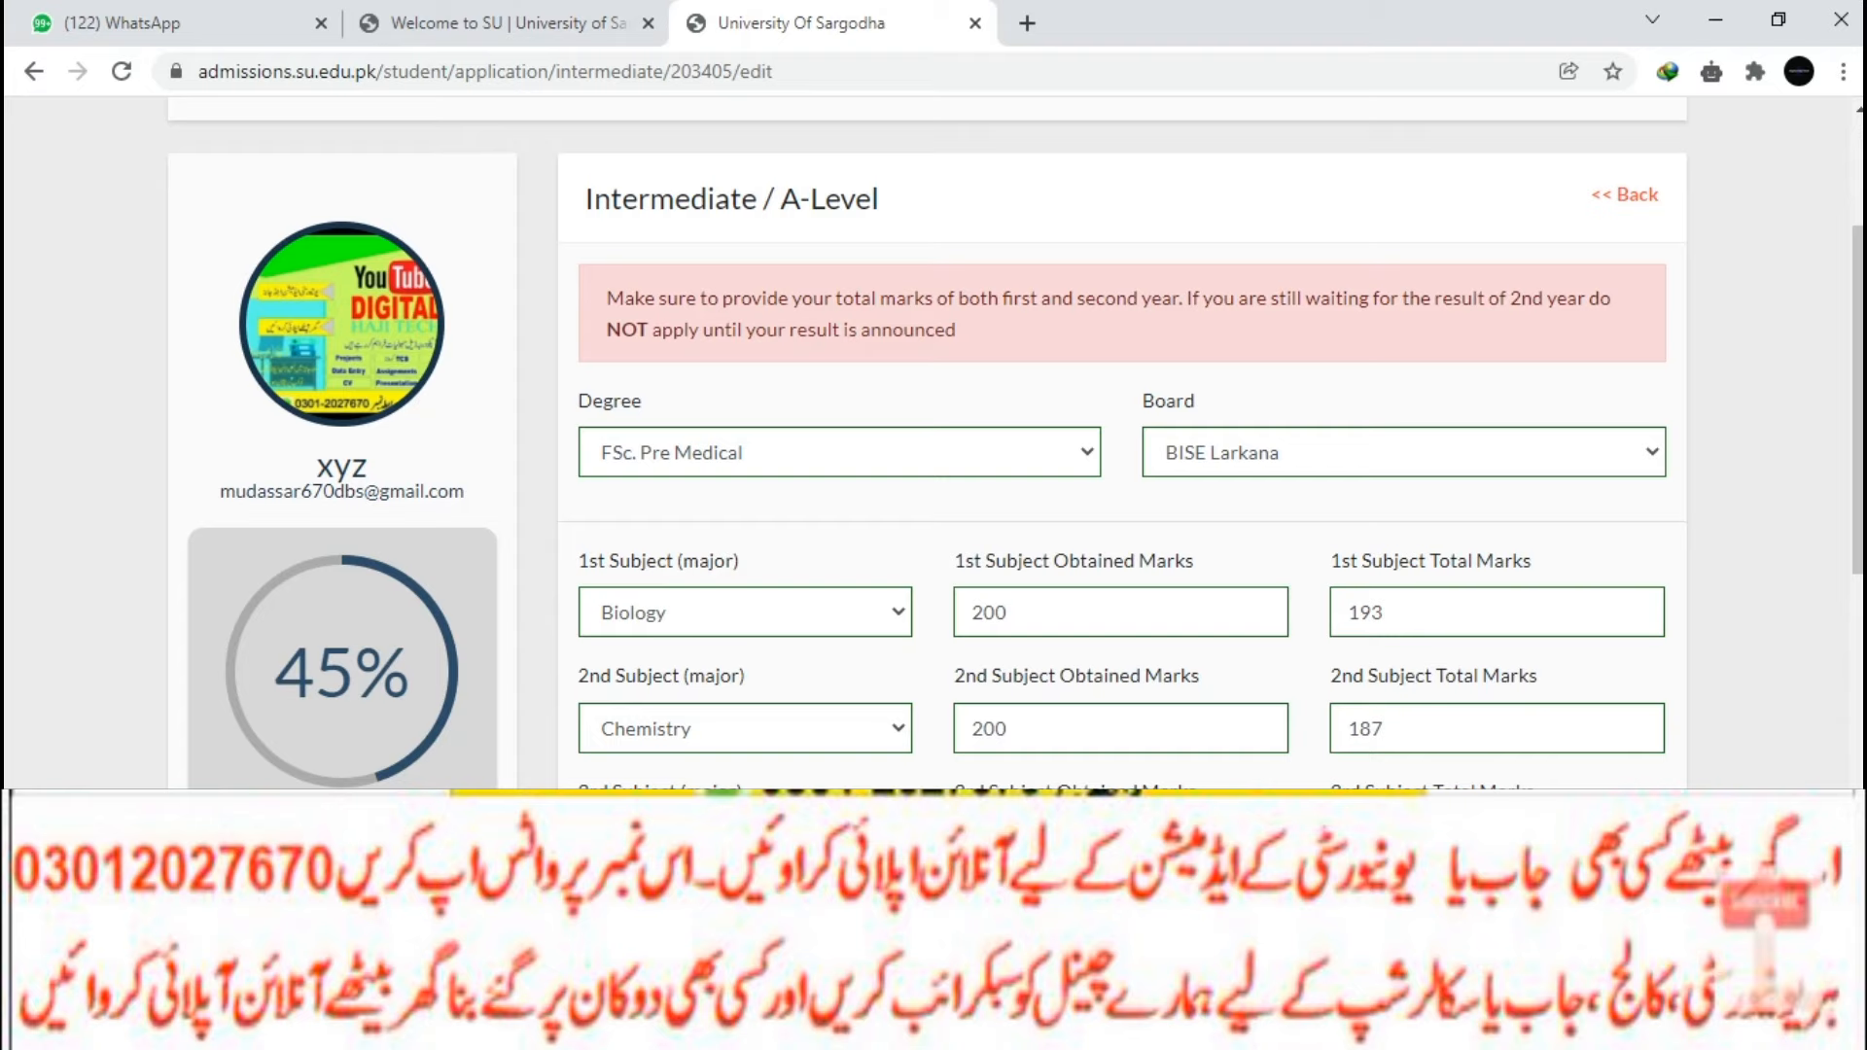
scroll(927, 447, down, 3)
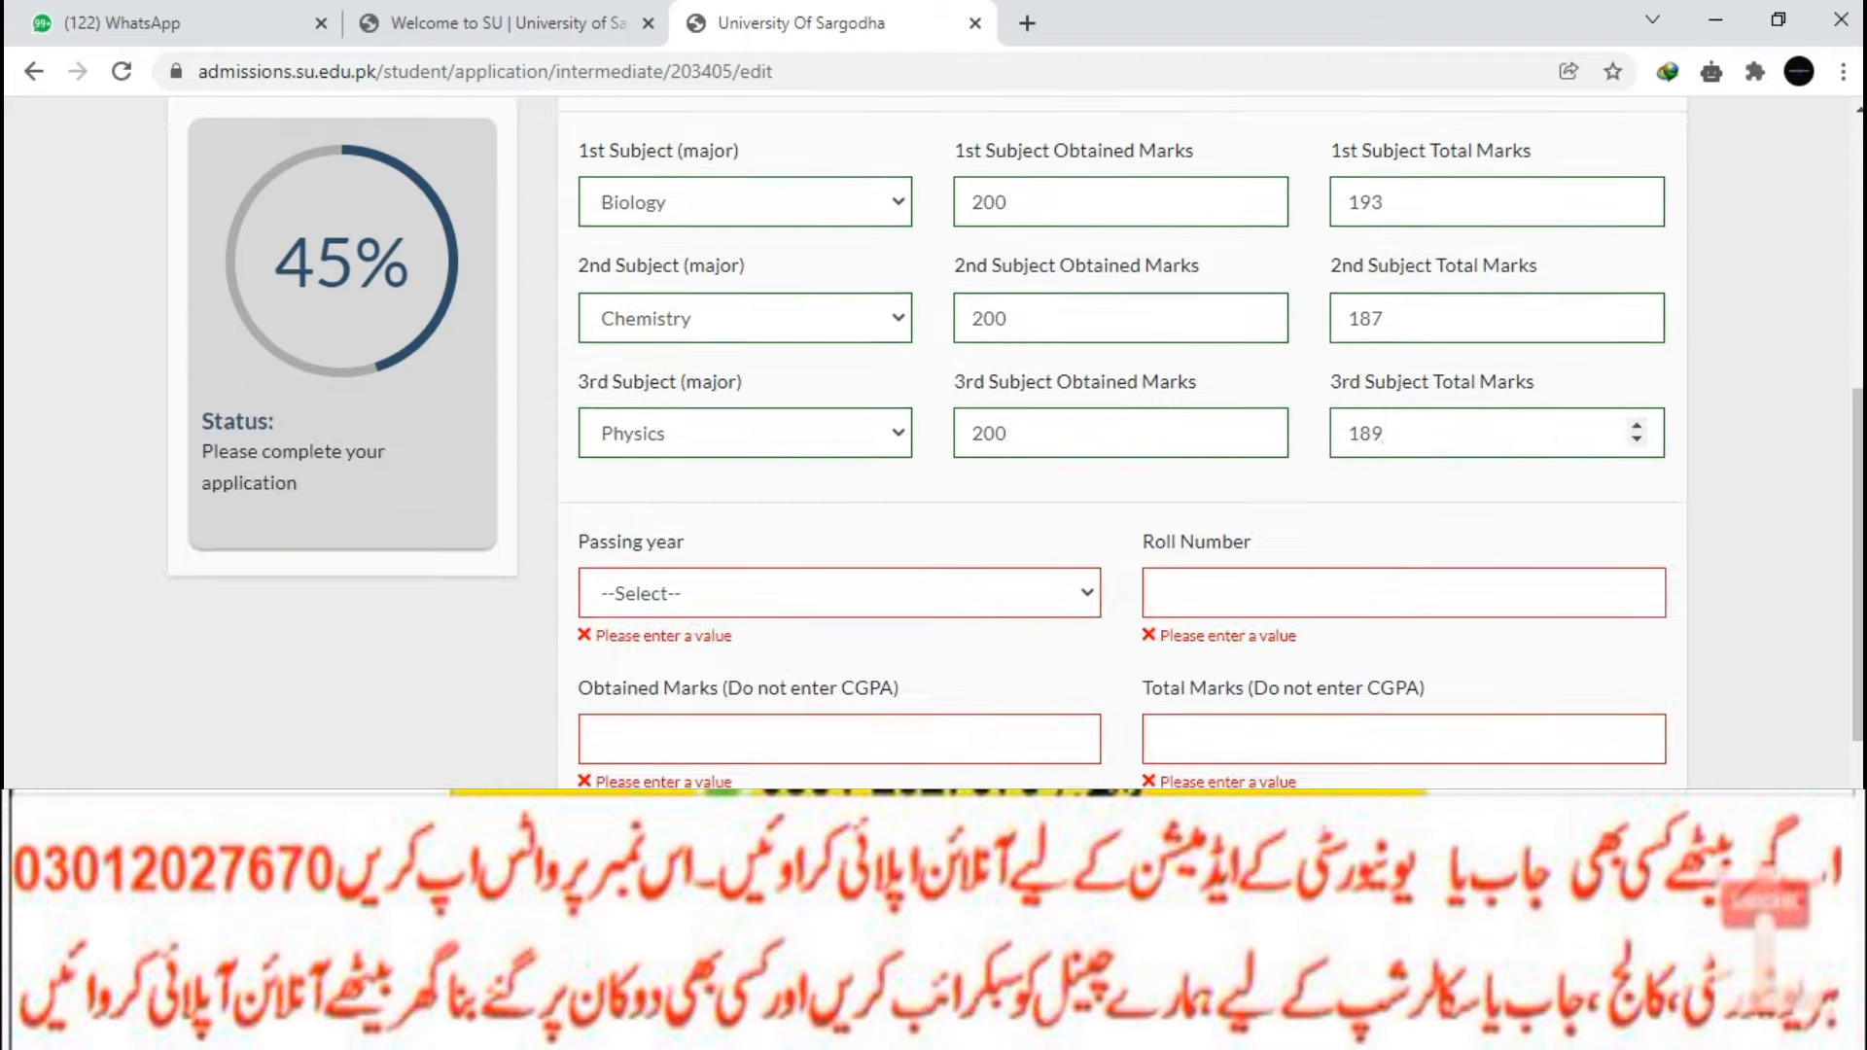
Set passing year 2021, use the suggested roll number, and enter 1088 of 1100 marks.
click(841, 594)
scroll(829, 460, down, 1)
scroll(829, 460, down, 10)
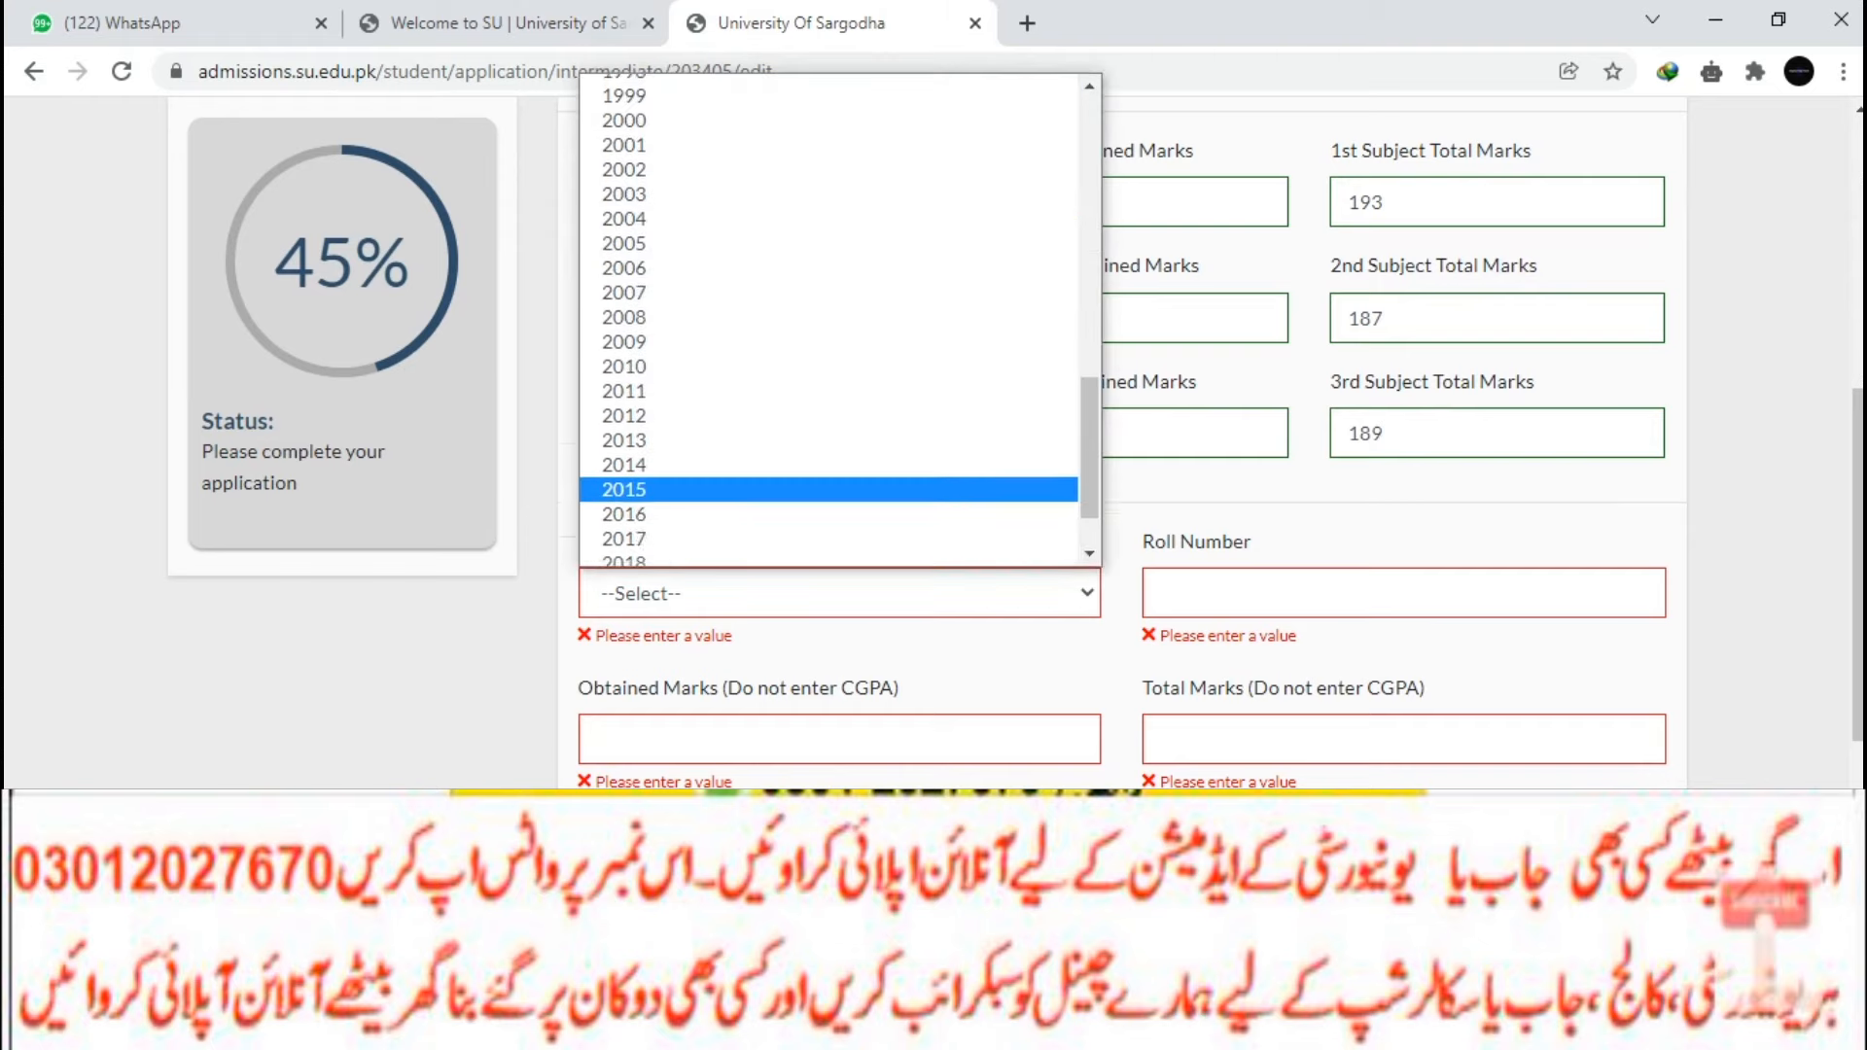
click(829, 554)
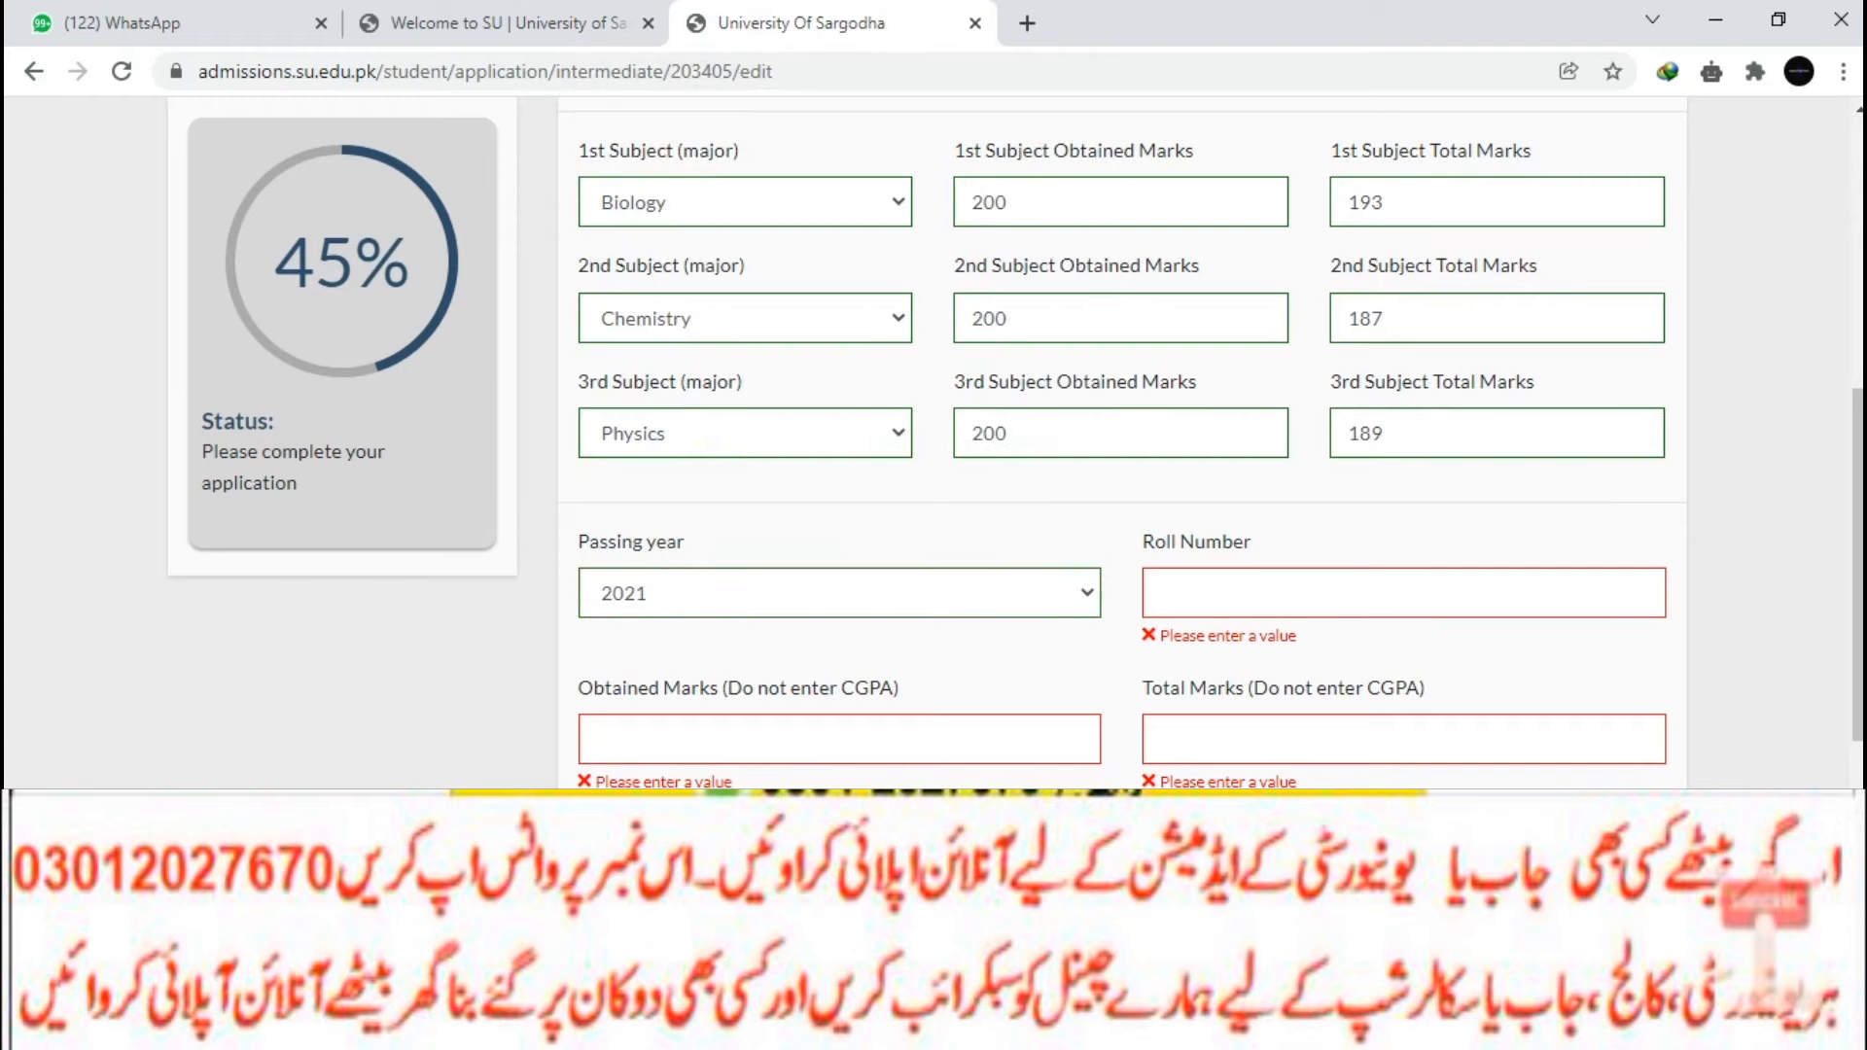
click(1405, 593)
click(1404, 654)
click(840, 708)
text(1066)
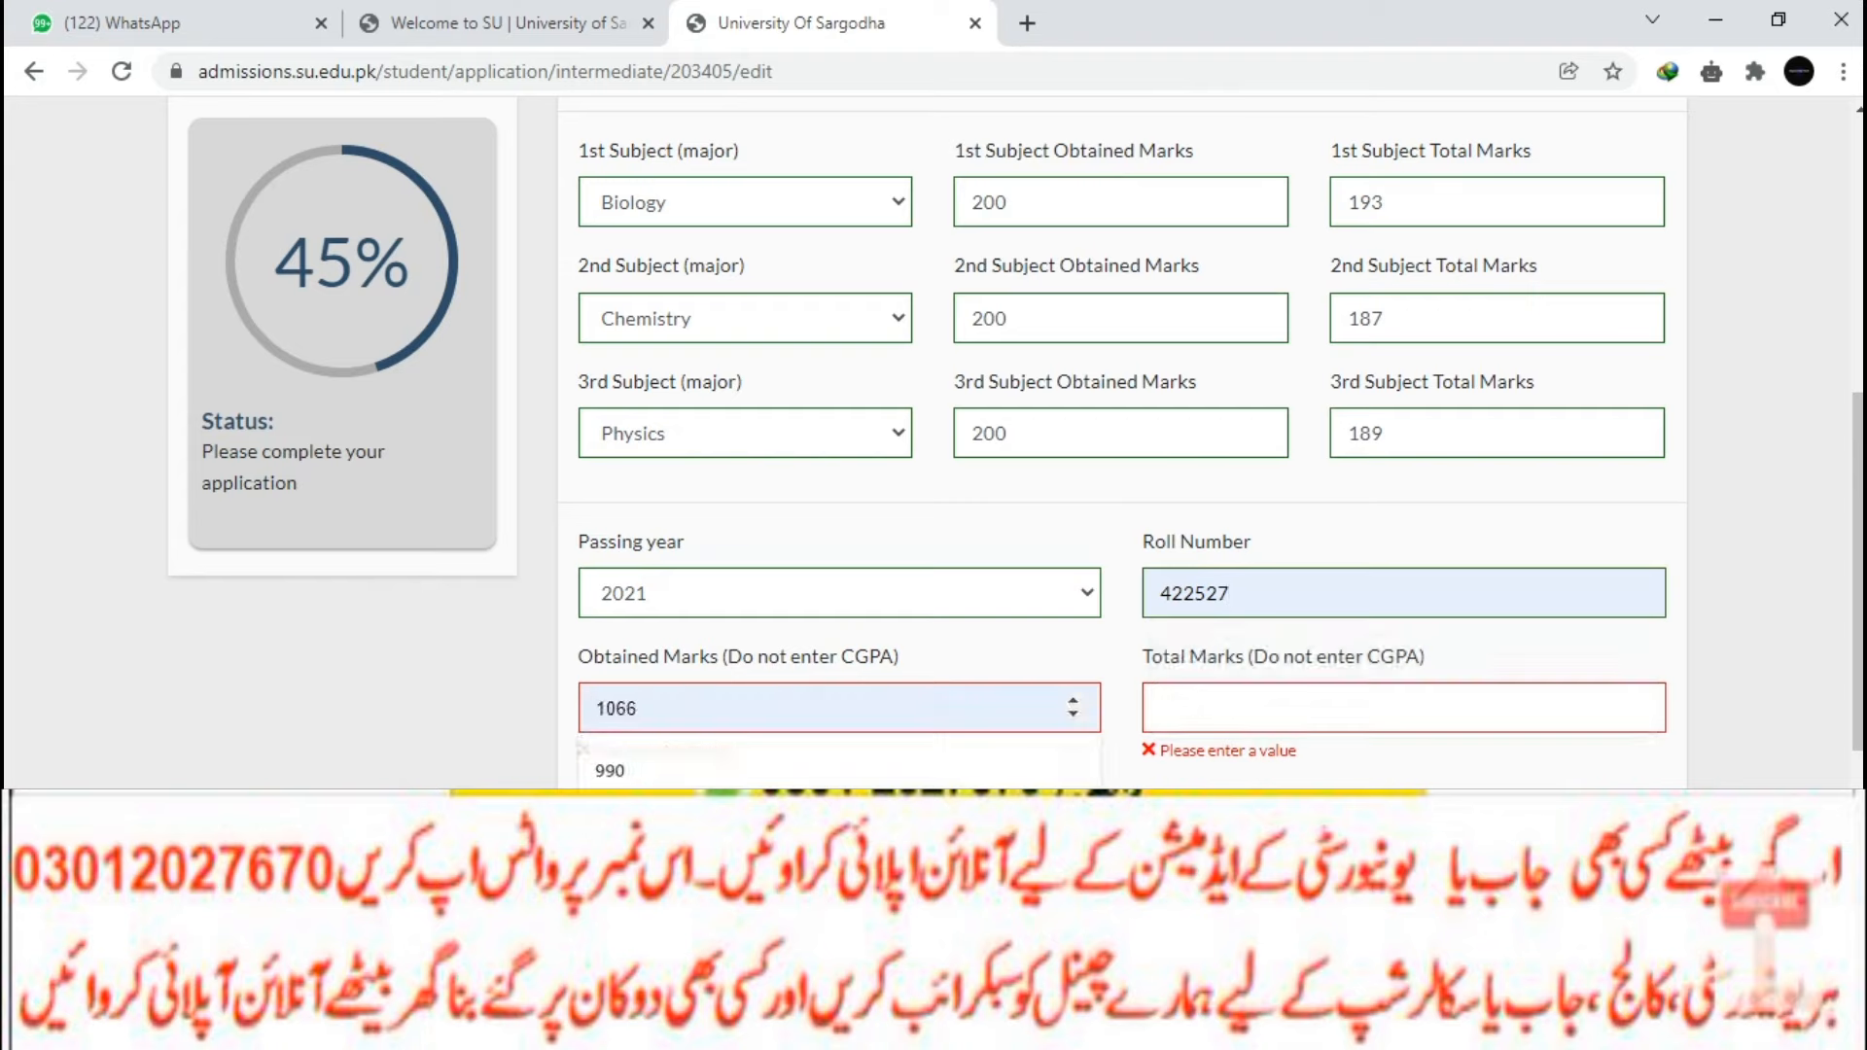
key(BackSpace)
key(BackSpace)
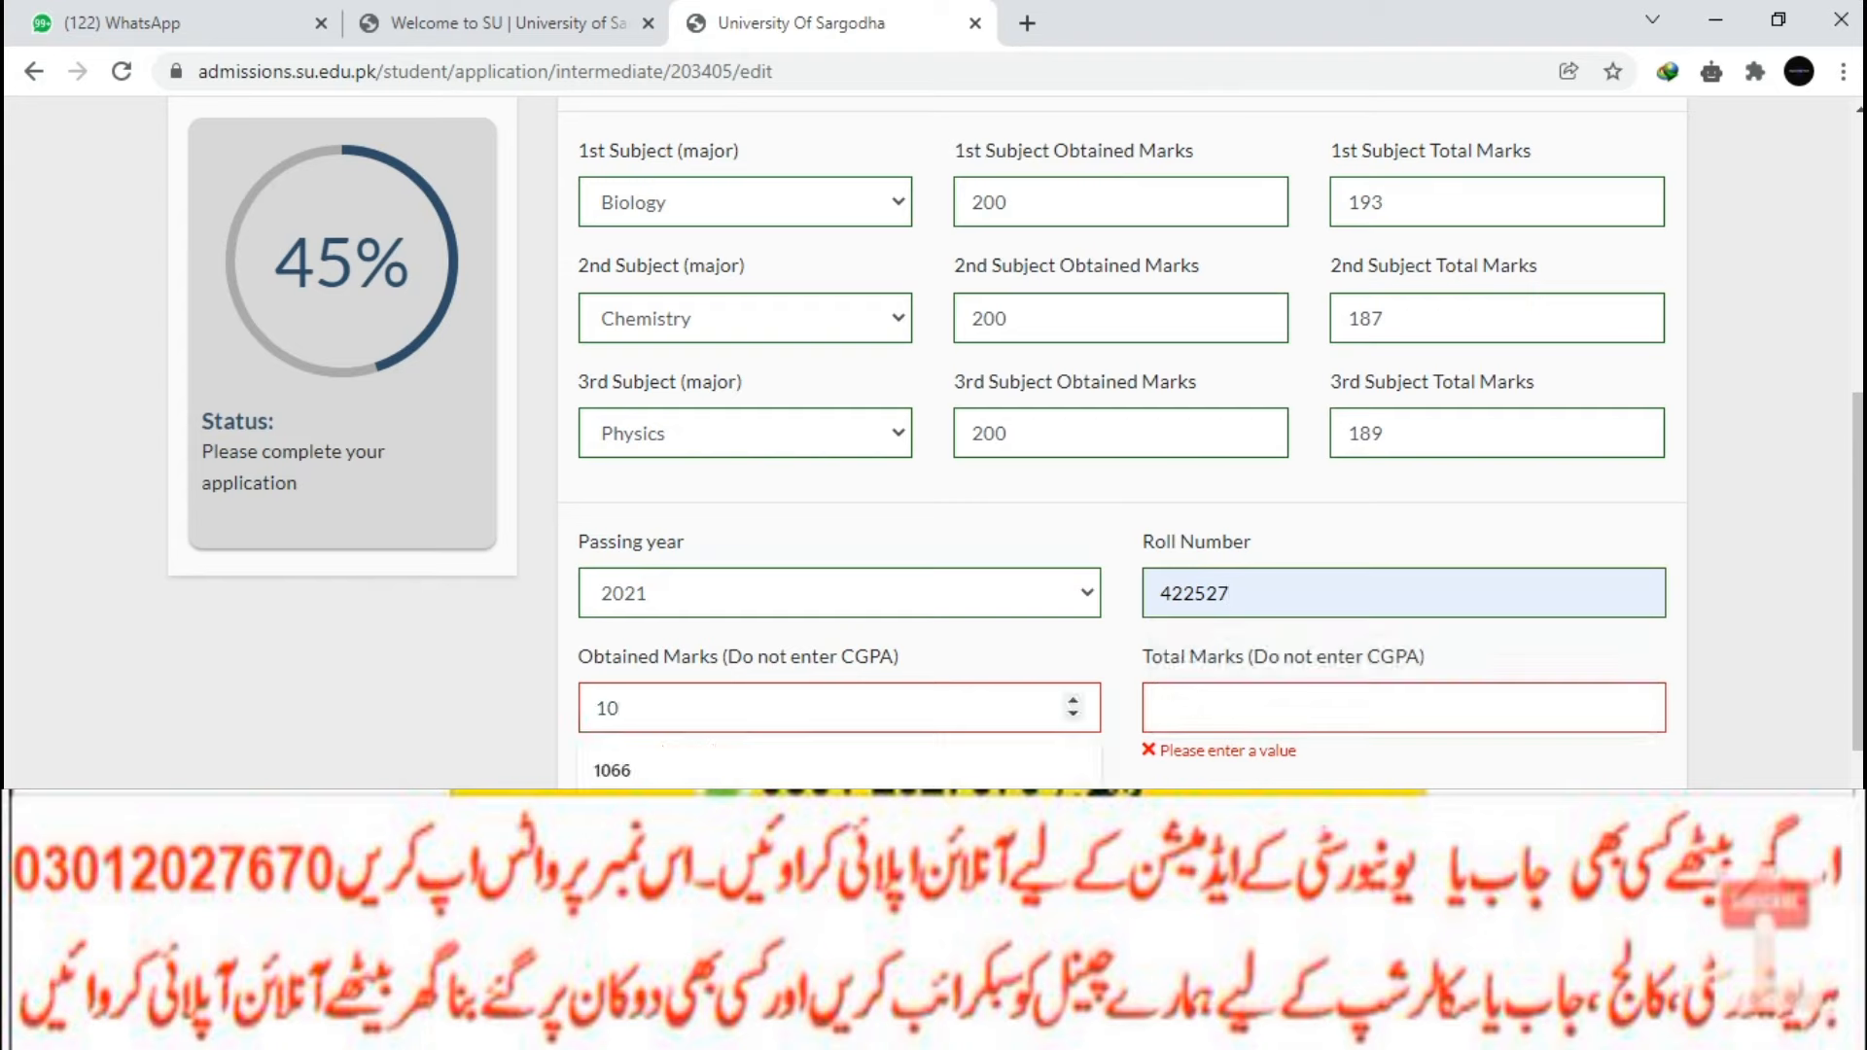
text(88)
key(Tab)
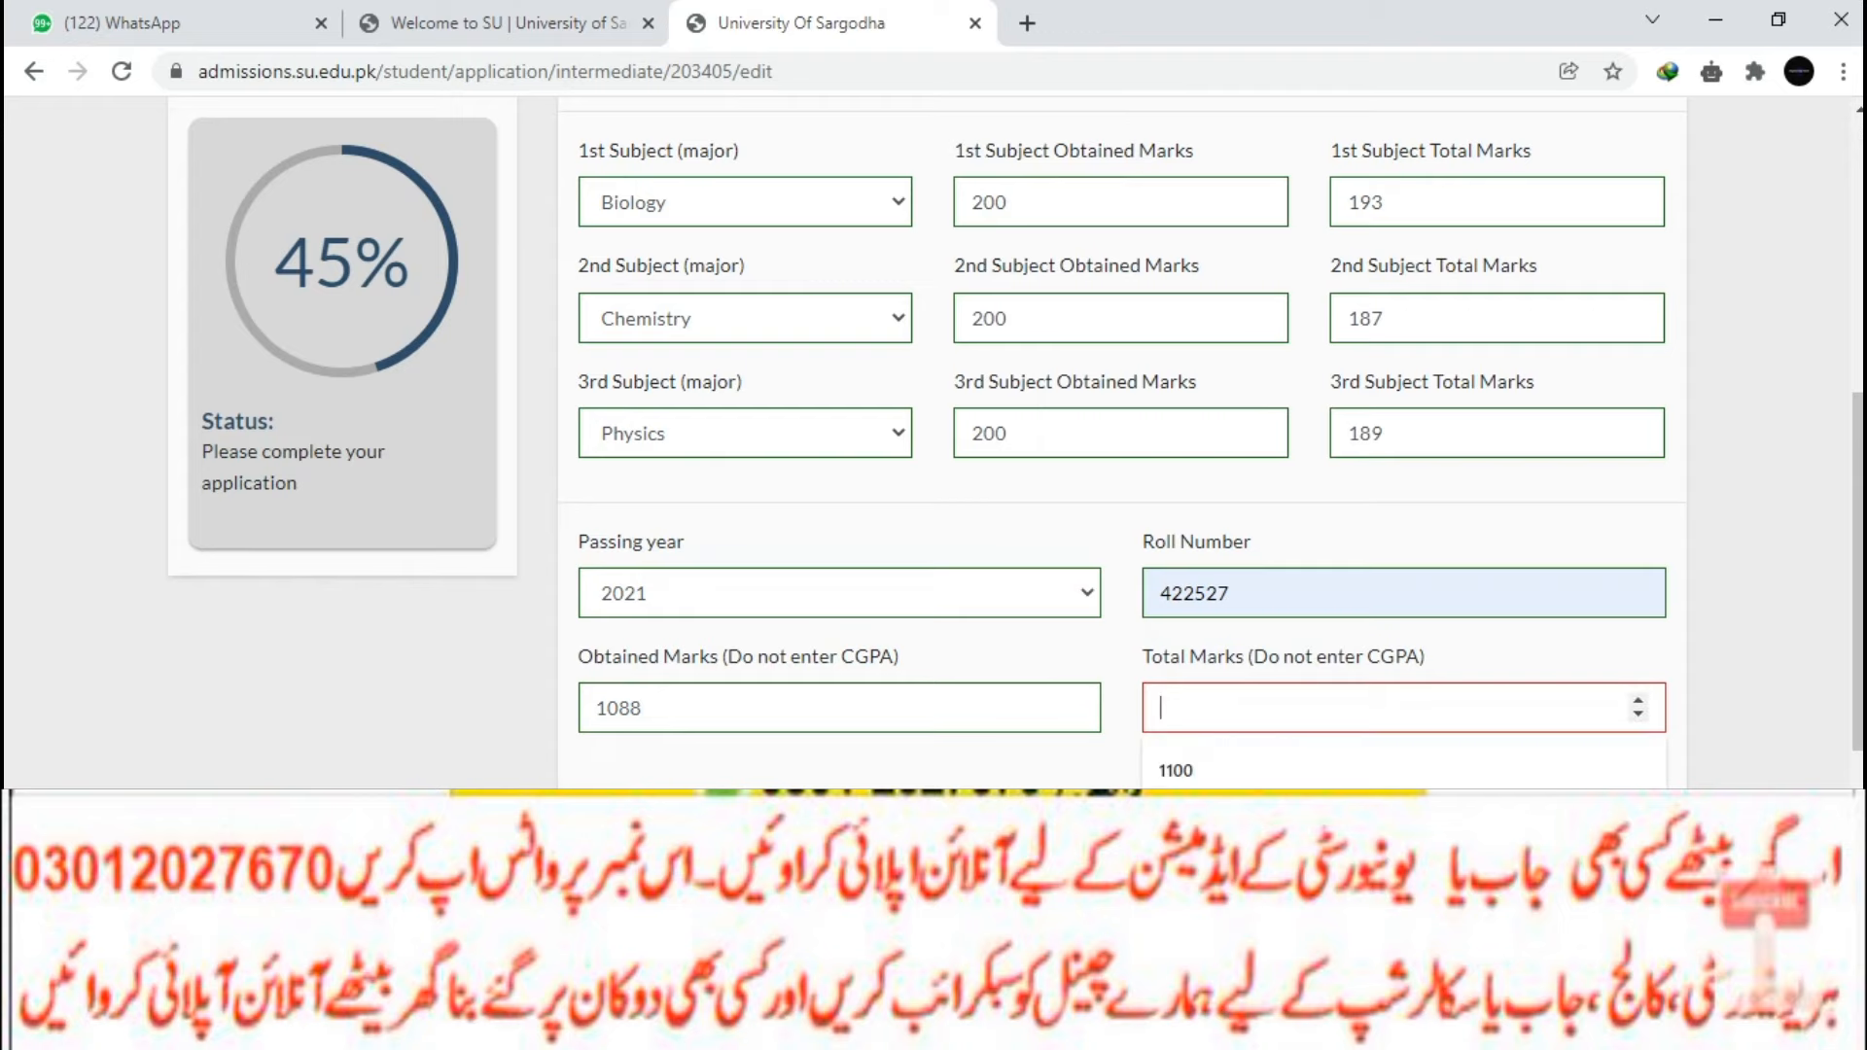
key(Down)
click(1265, 770)
Set division First, nature Annual, type II Annual (Supplementary), and entry test None.
scroll(1361, 584, down, 3)
click(1362, 412)
click(1225, 476)
click(838, 527)
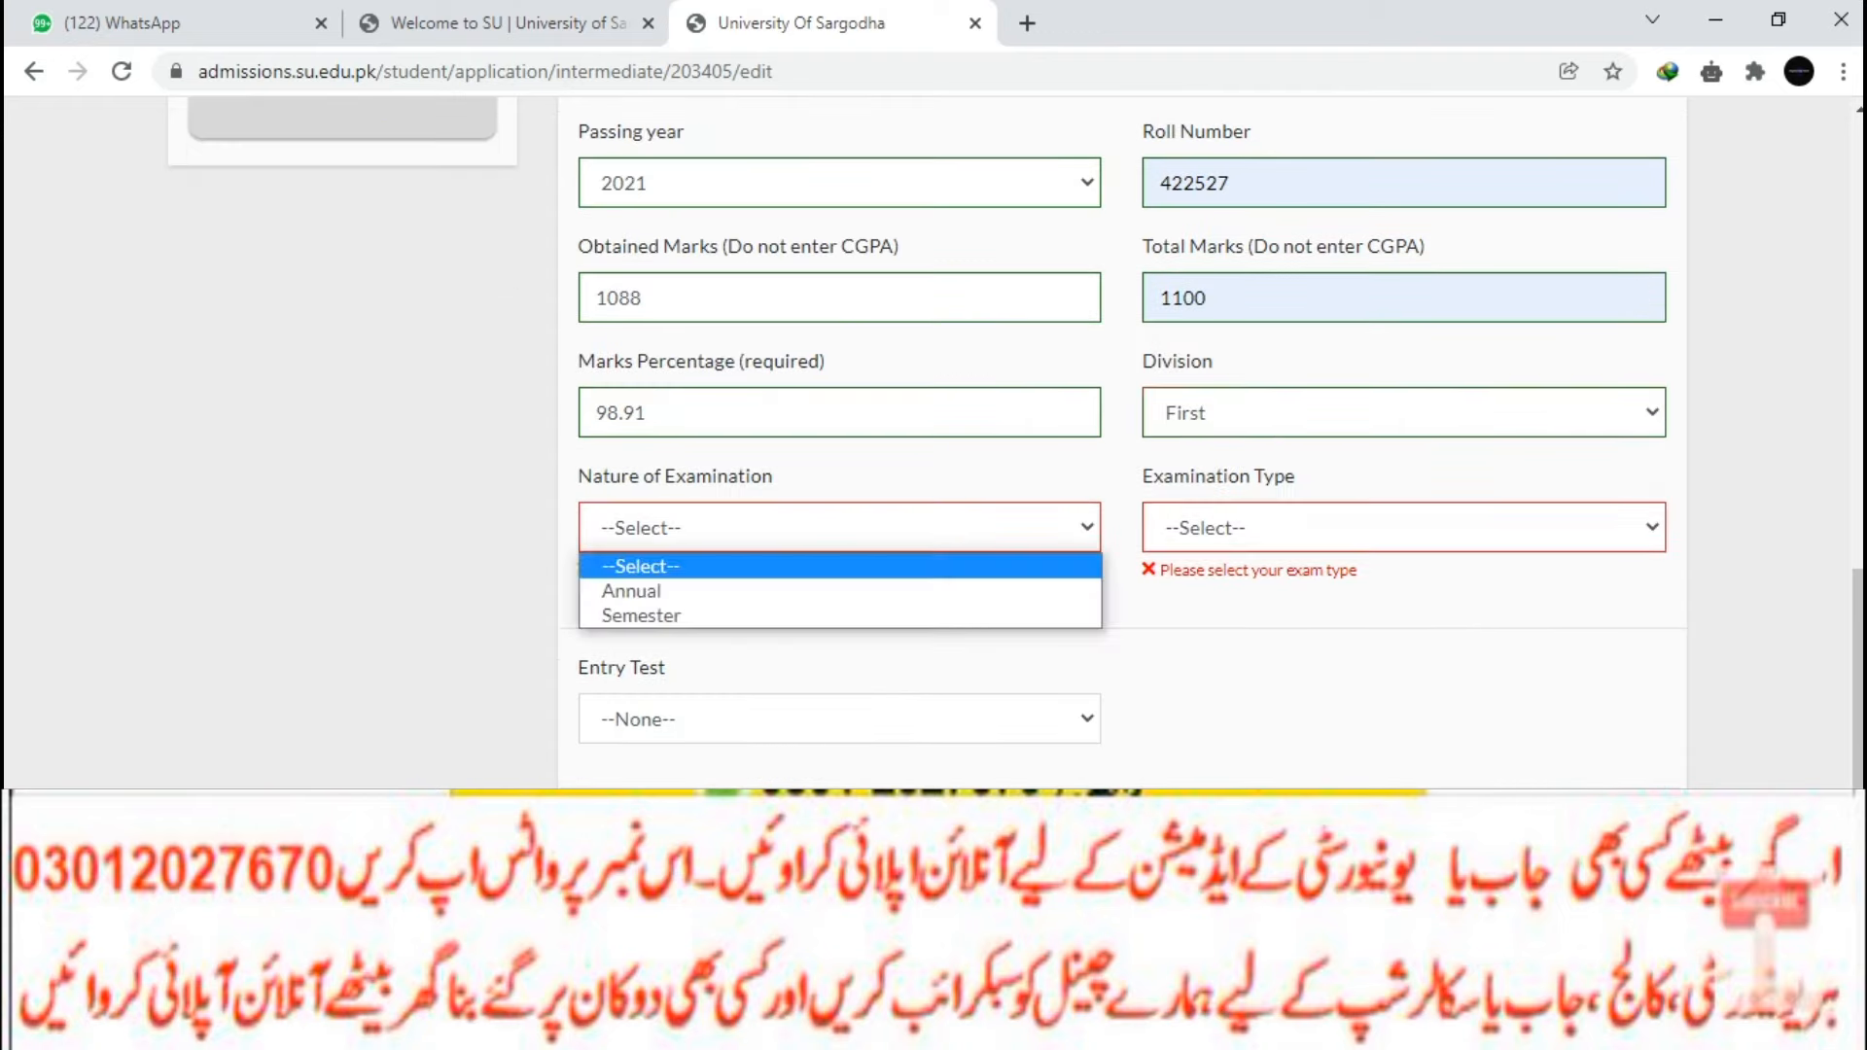
click(681, 591)
click(1403, 527)
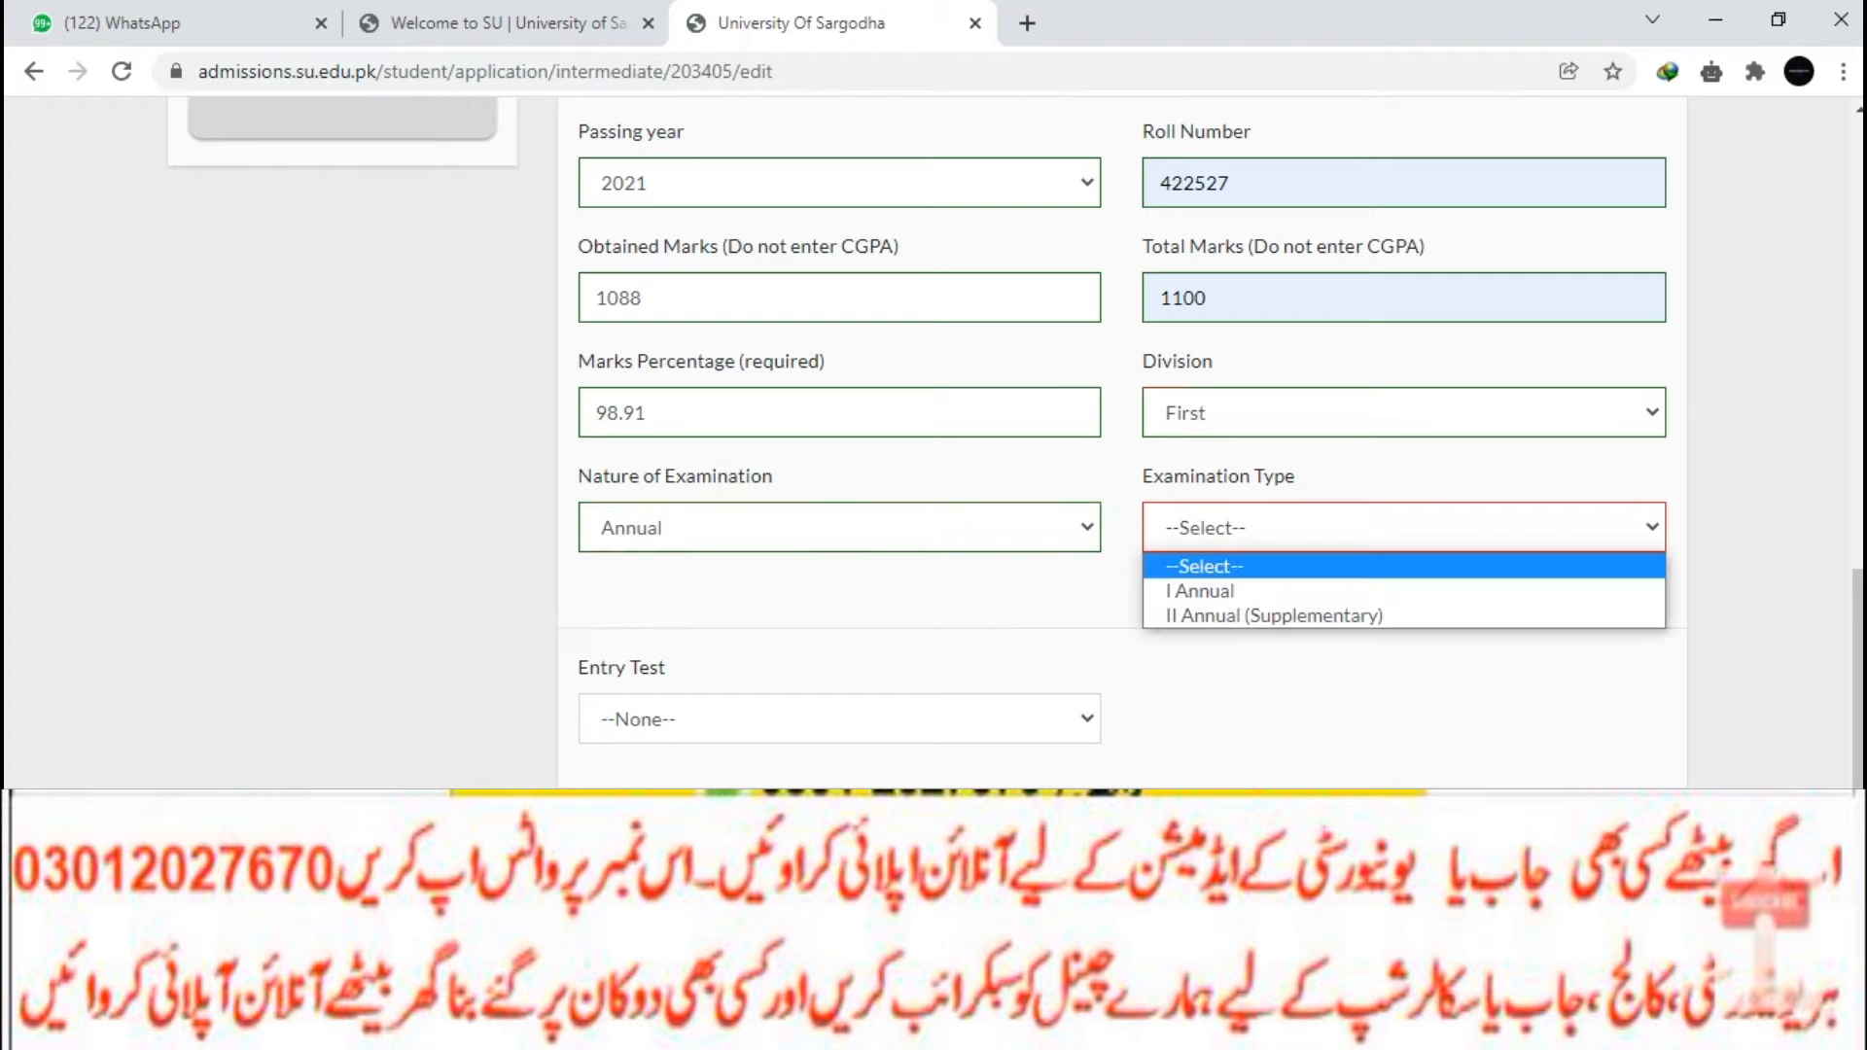
click(1264, 617)
click(839, 688)
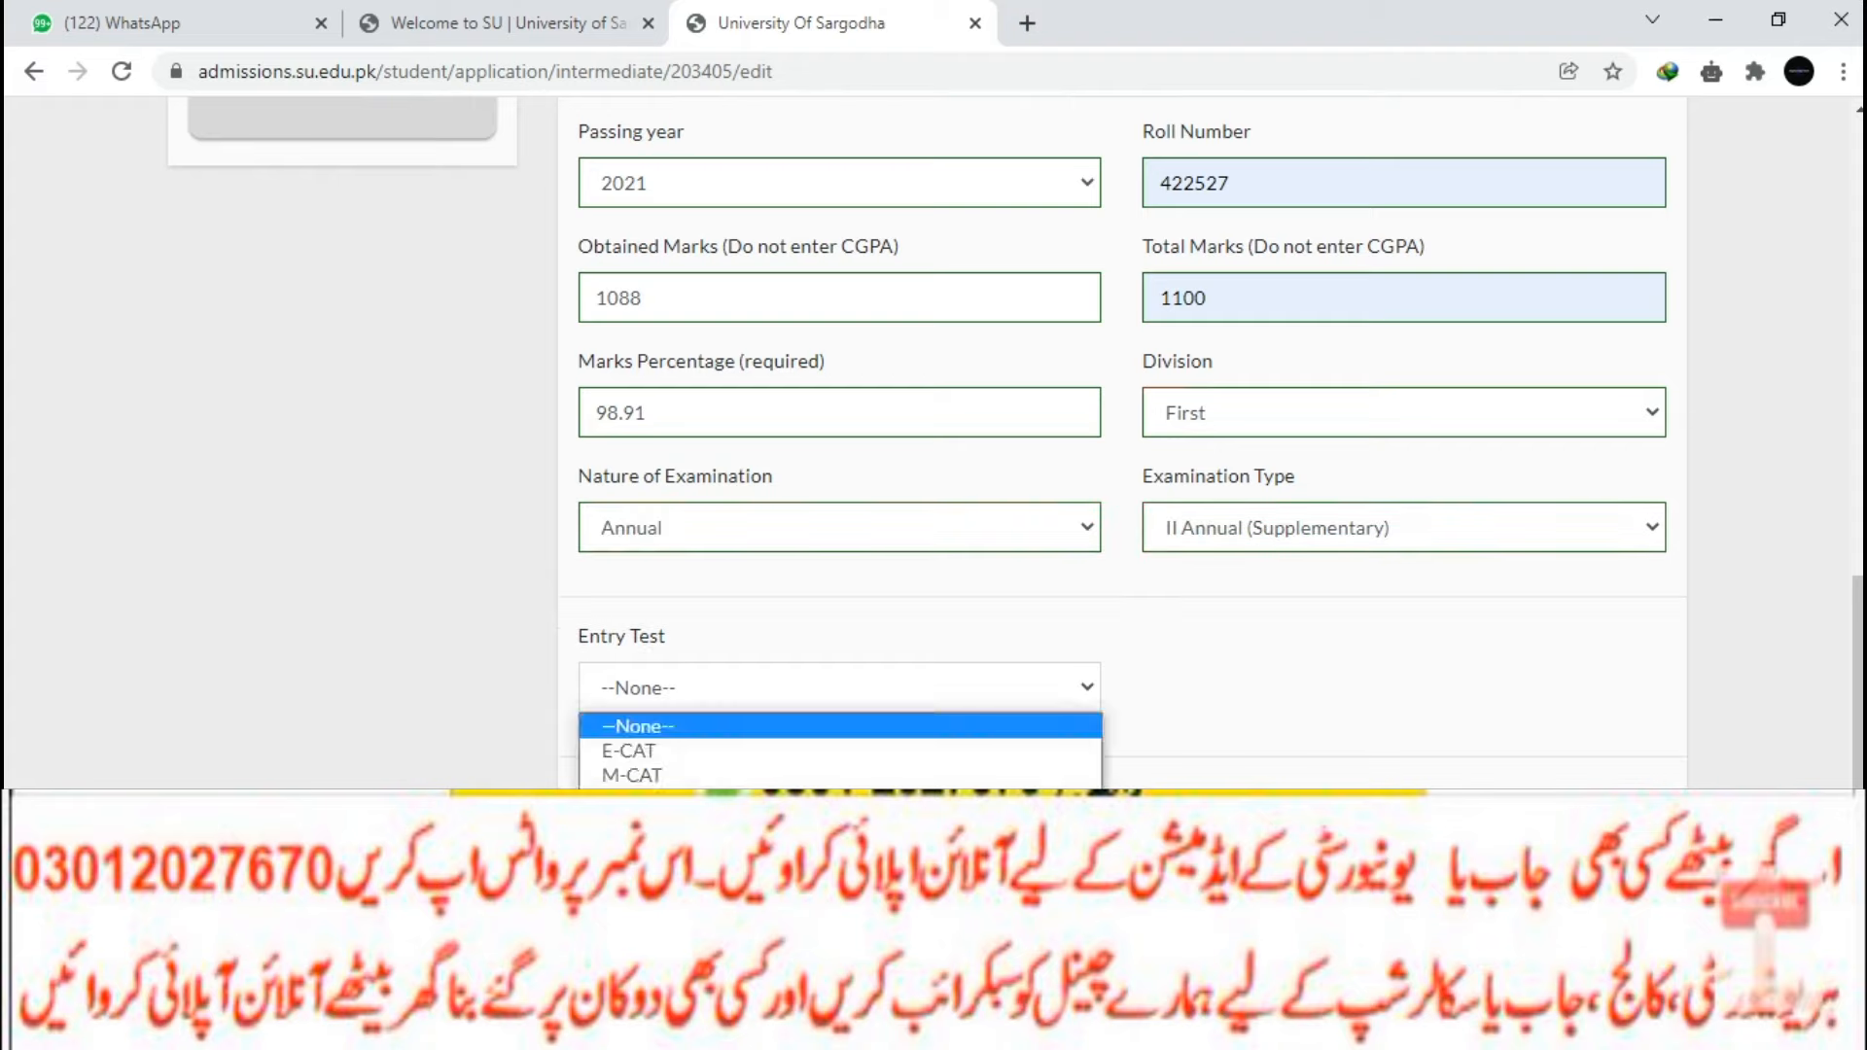
click(839, 688)
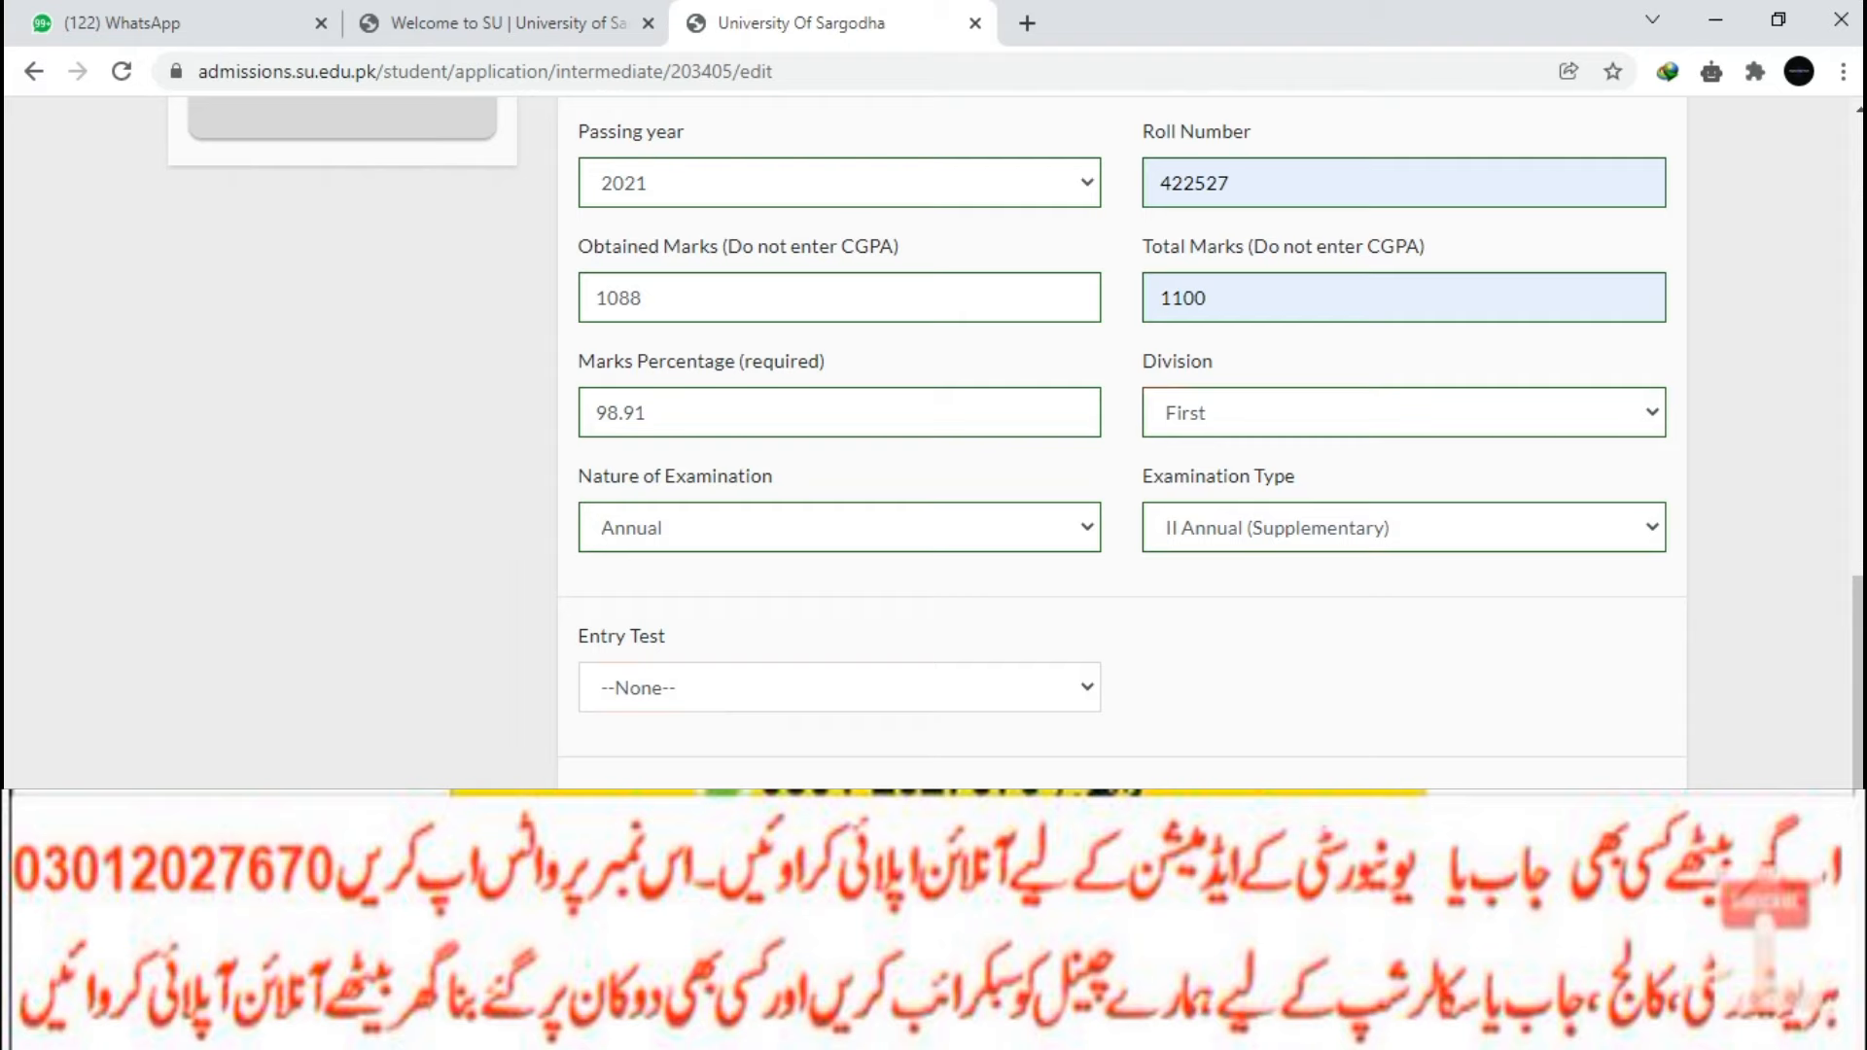
scroll(839, 687, down, 1)
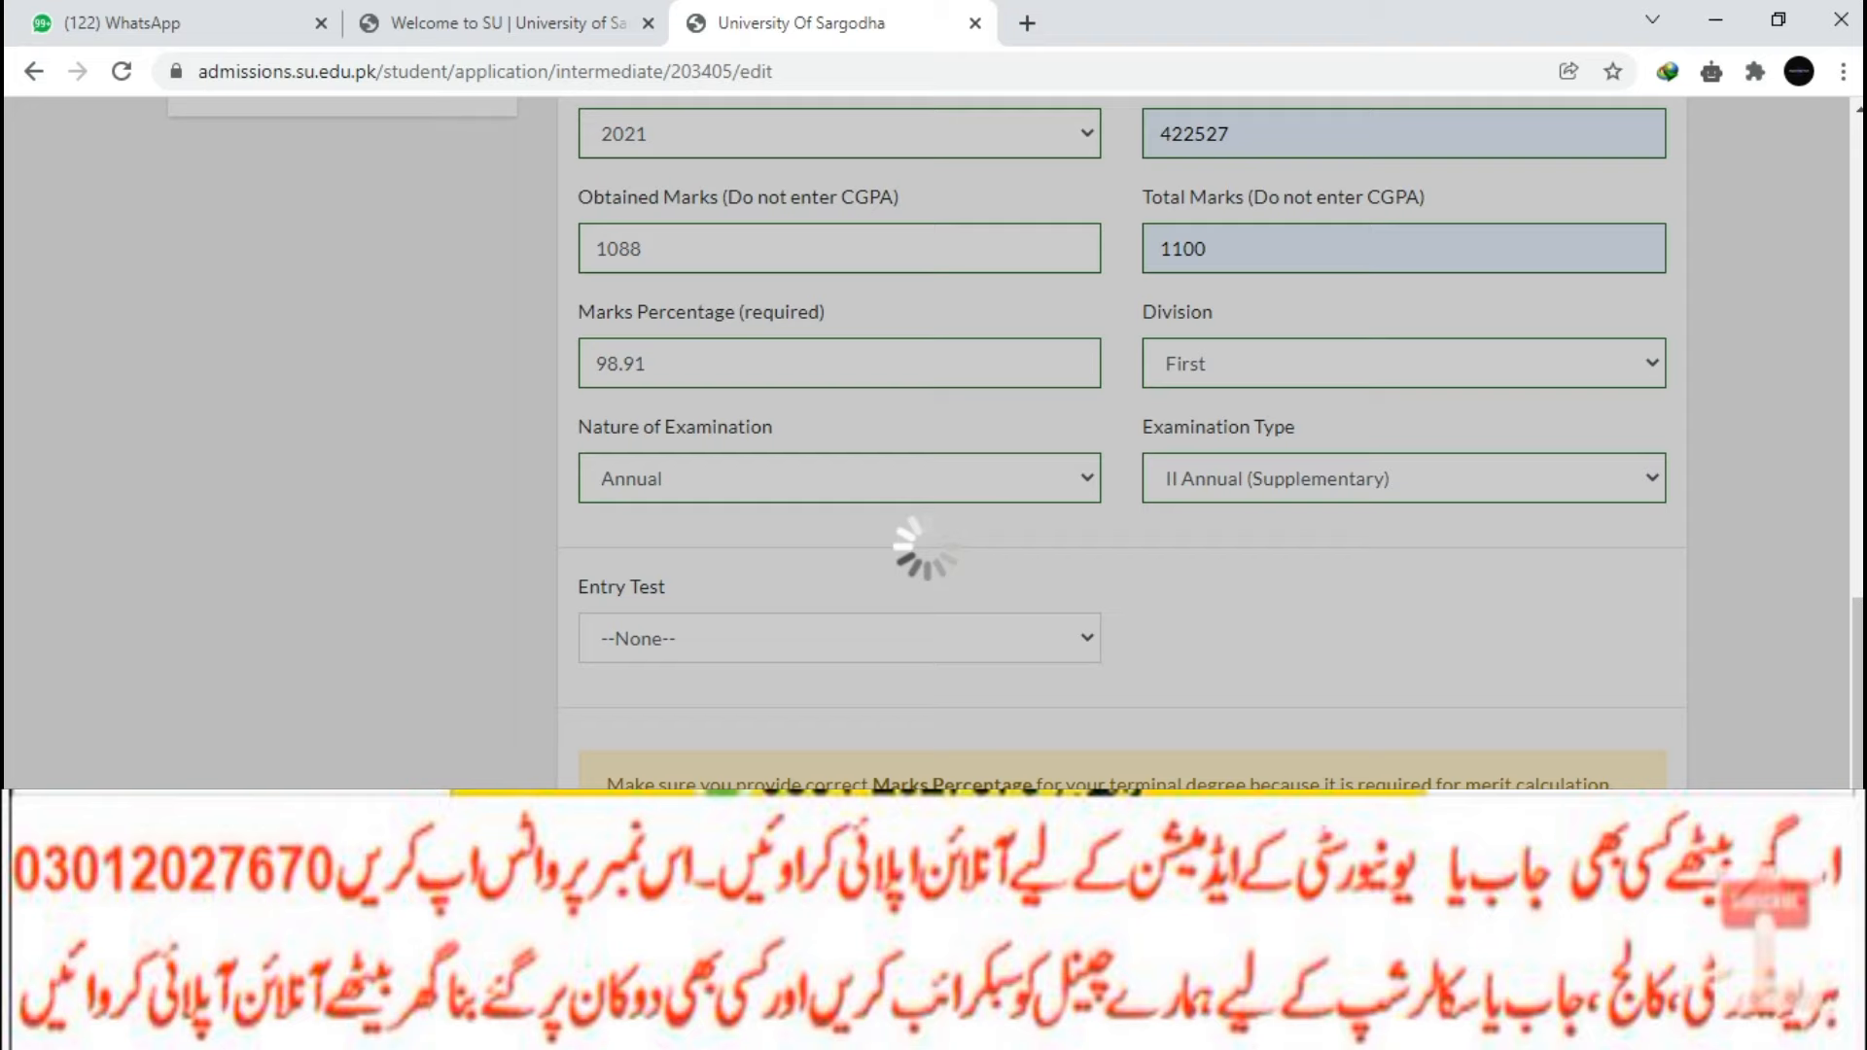
scroll(924, 550, up, 7)
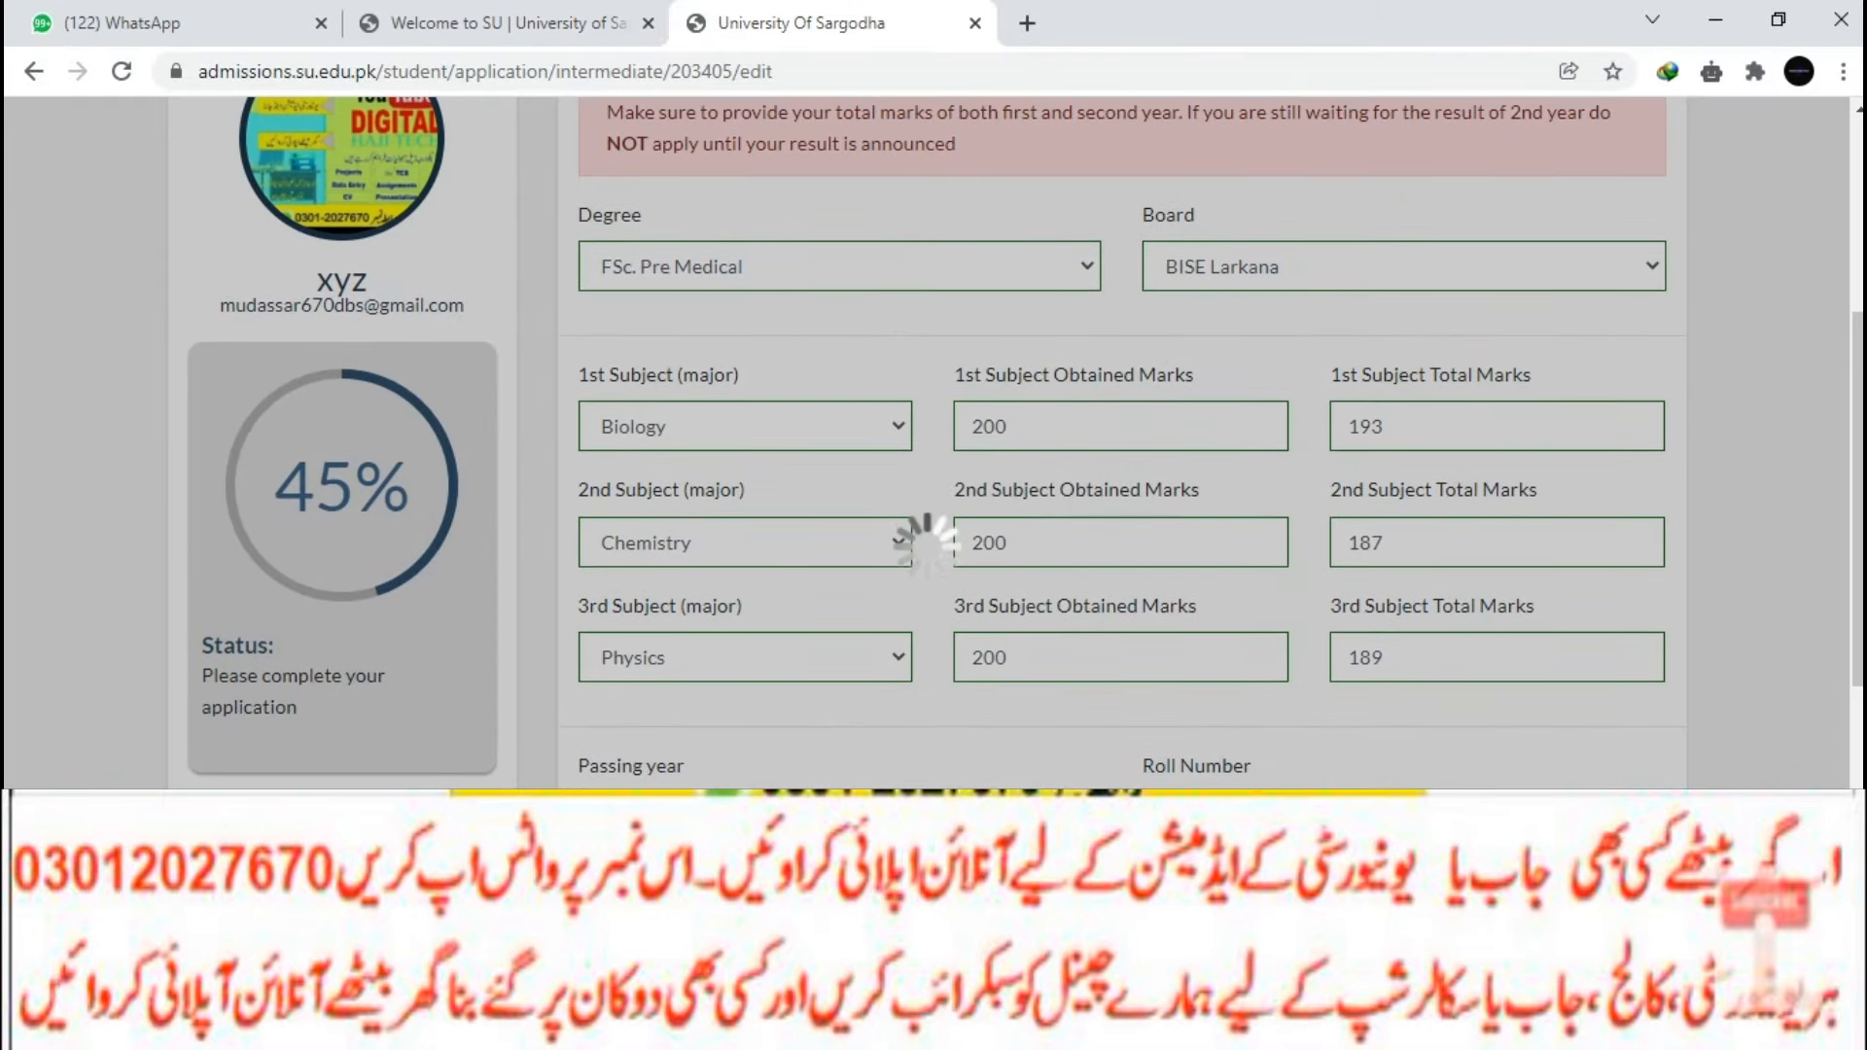
scroll(932, 545, up, 3)
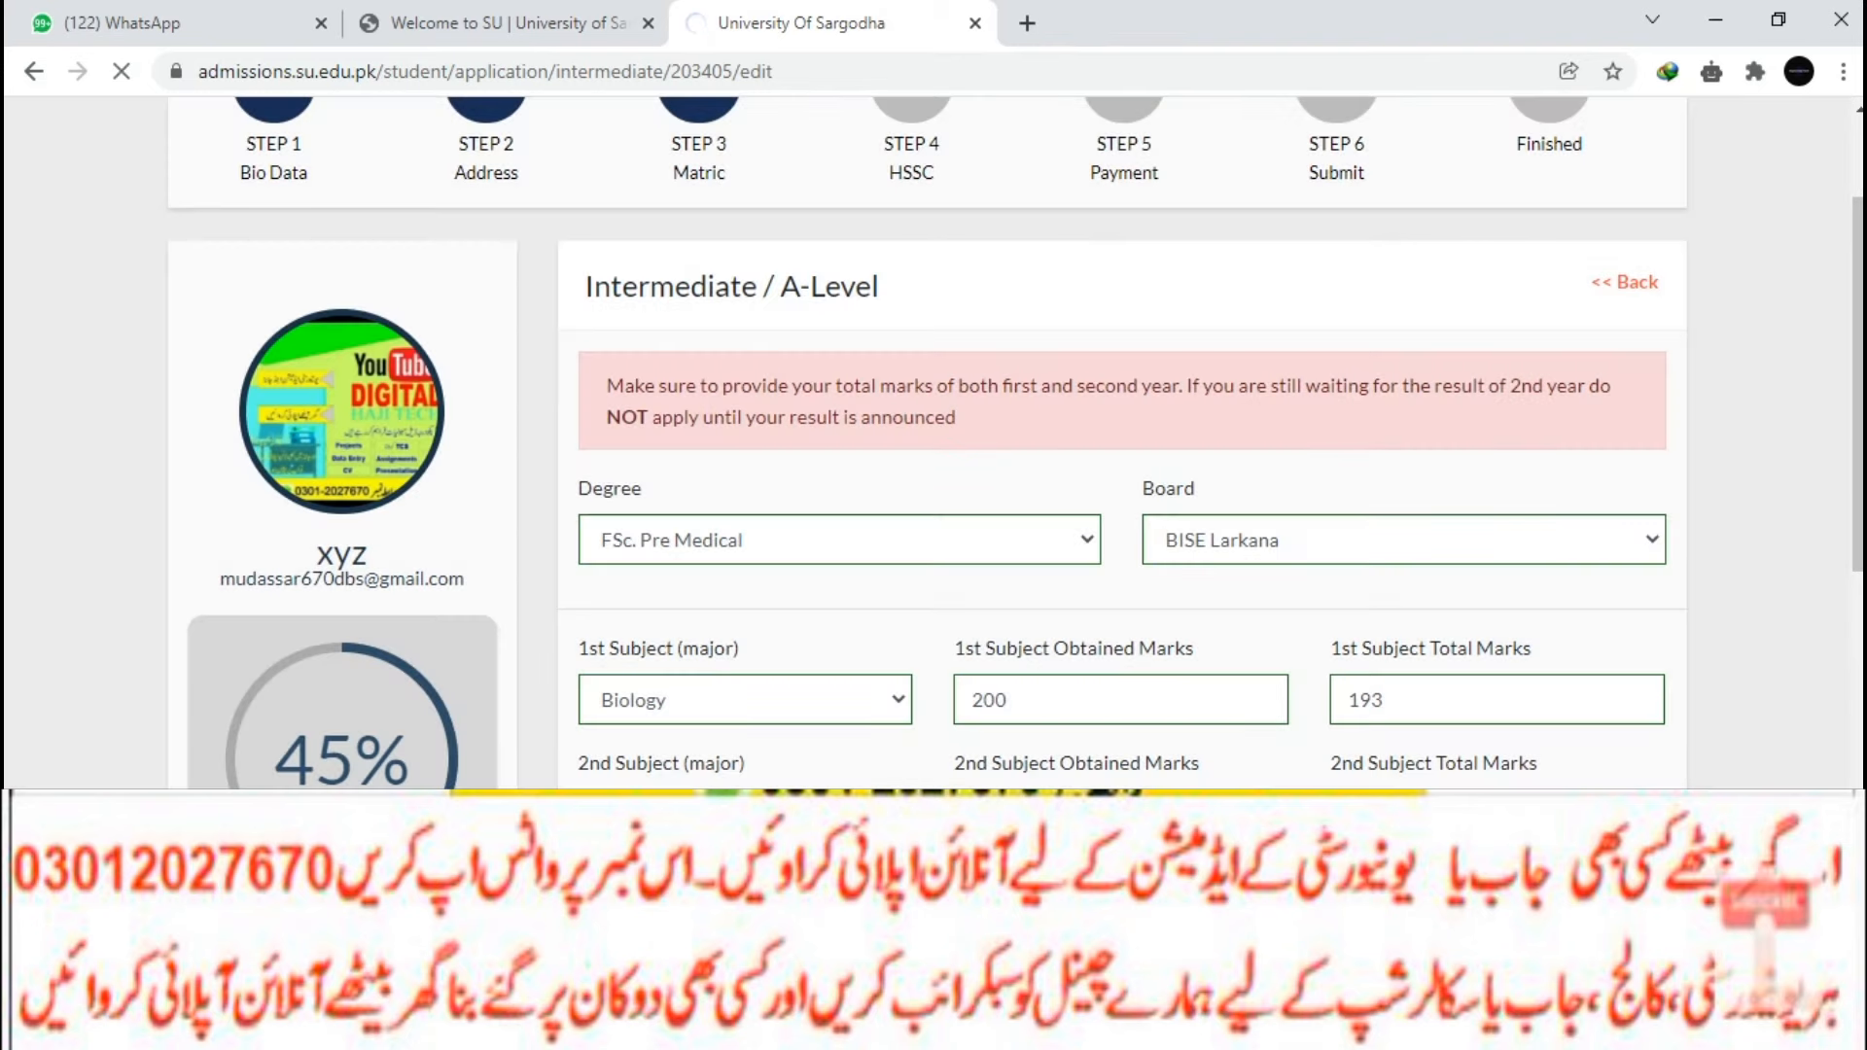
scroll(1016, 444, down, 1)
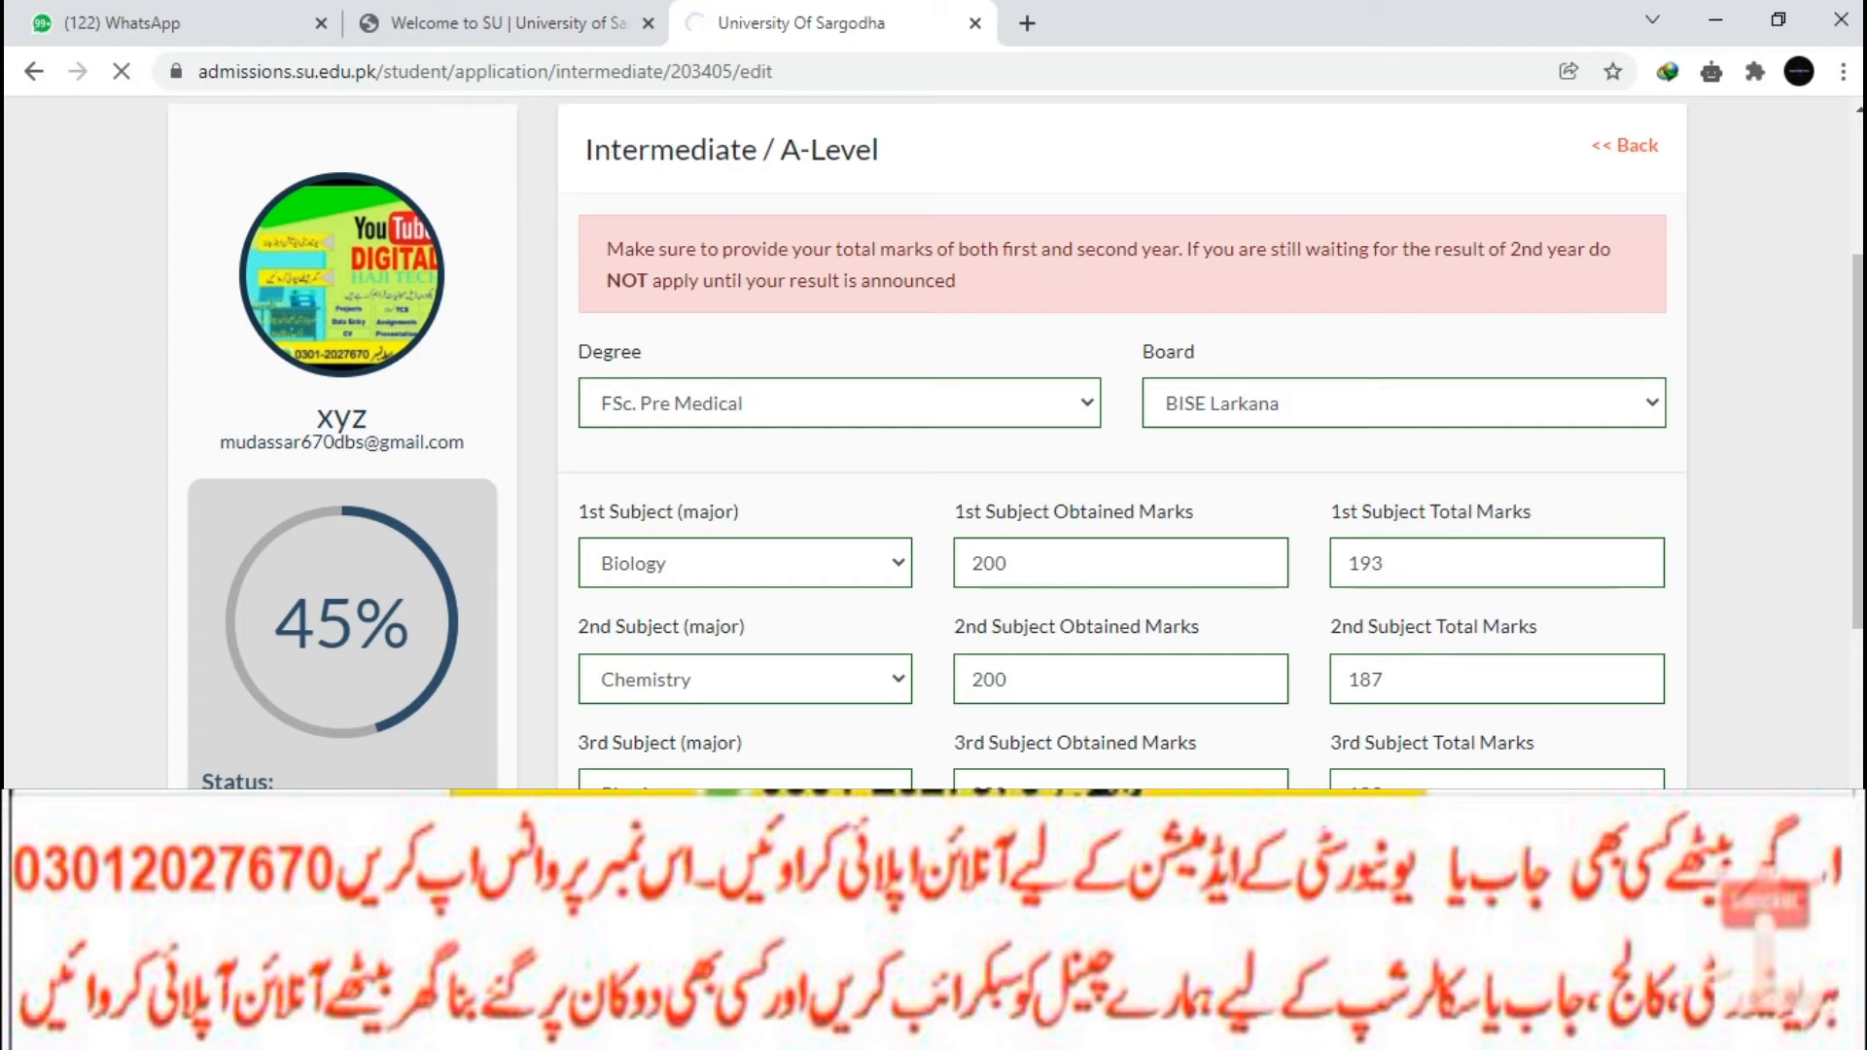
scroll(1118, 438, down, 10)
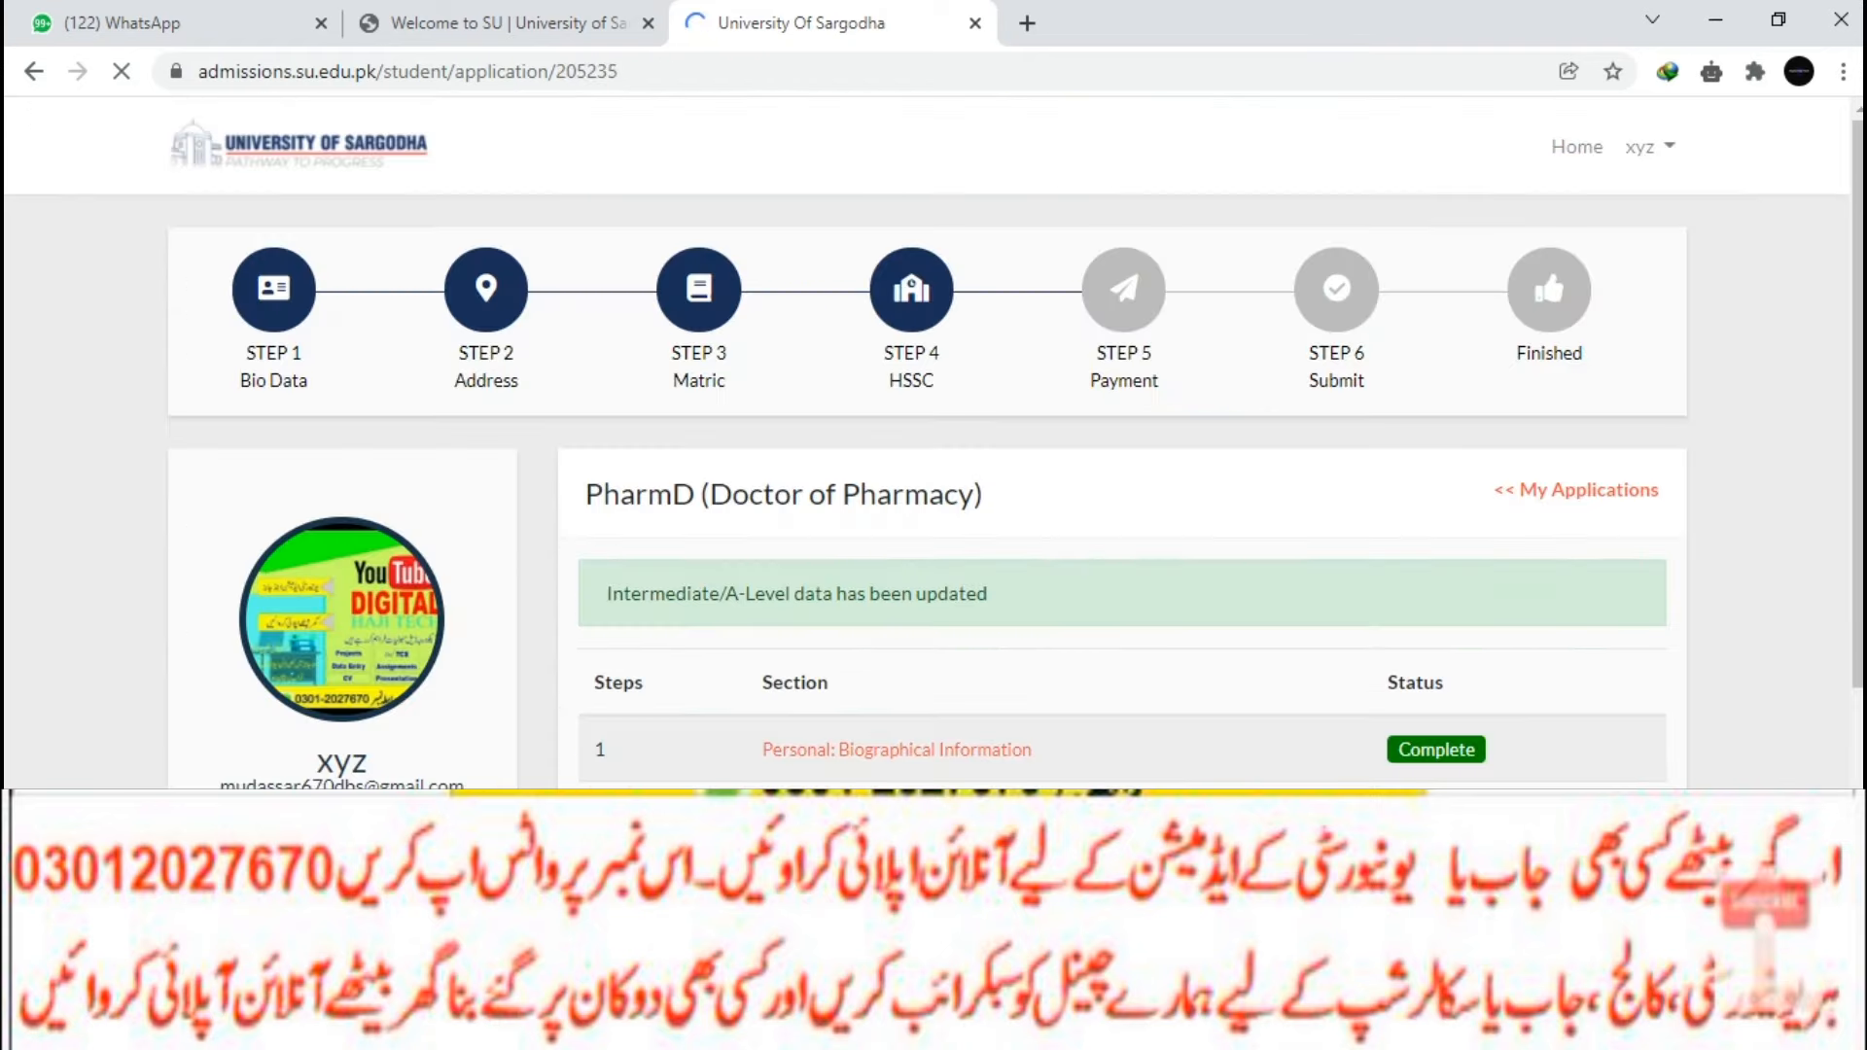
Go to the PharmD Application Fee step and request the fee challan download.
scroll(1118, 438, down, 4)
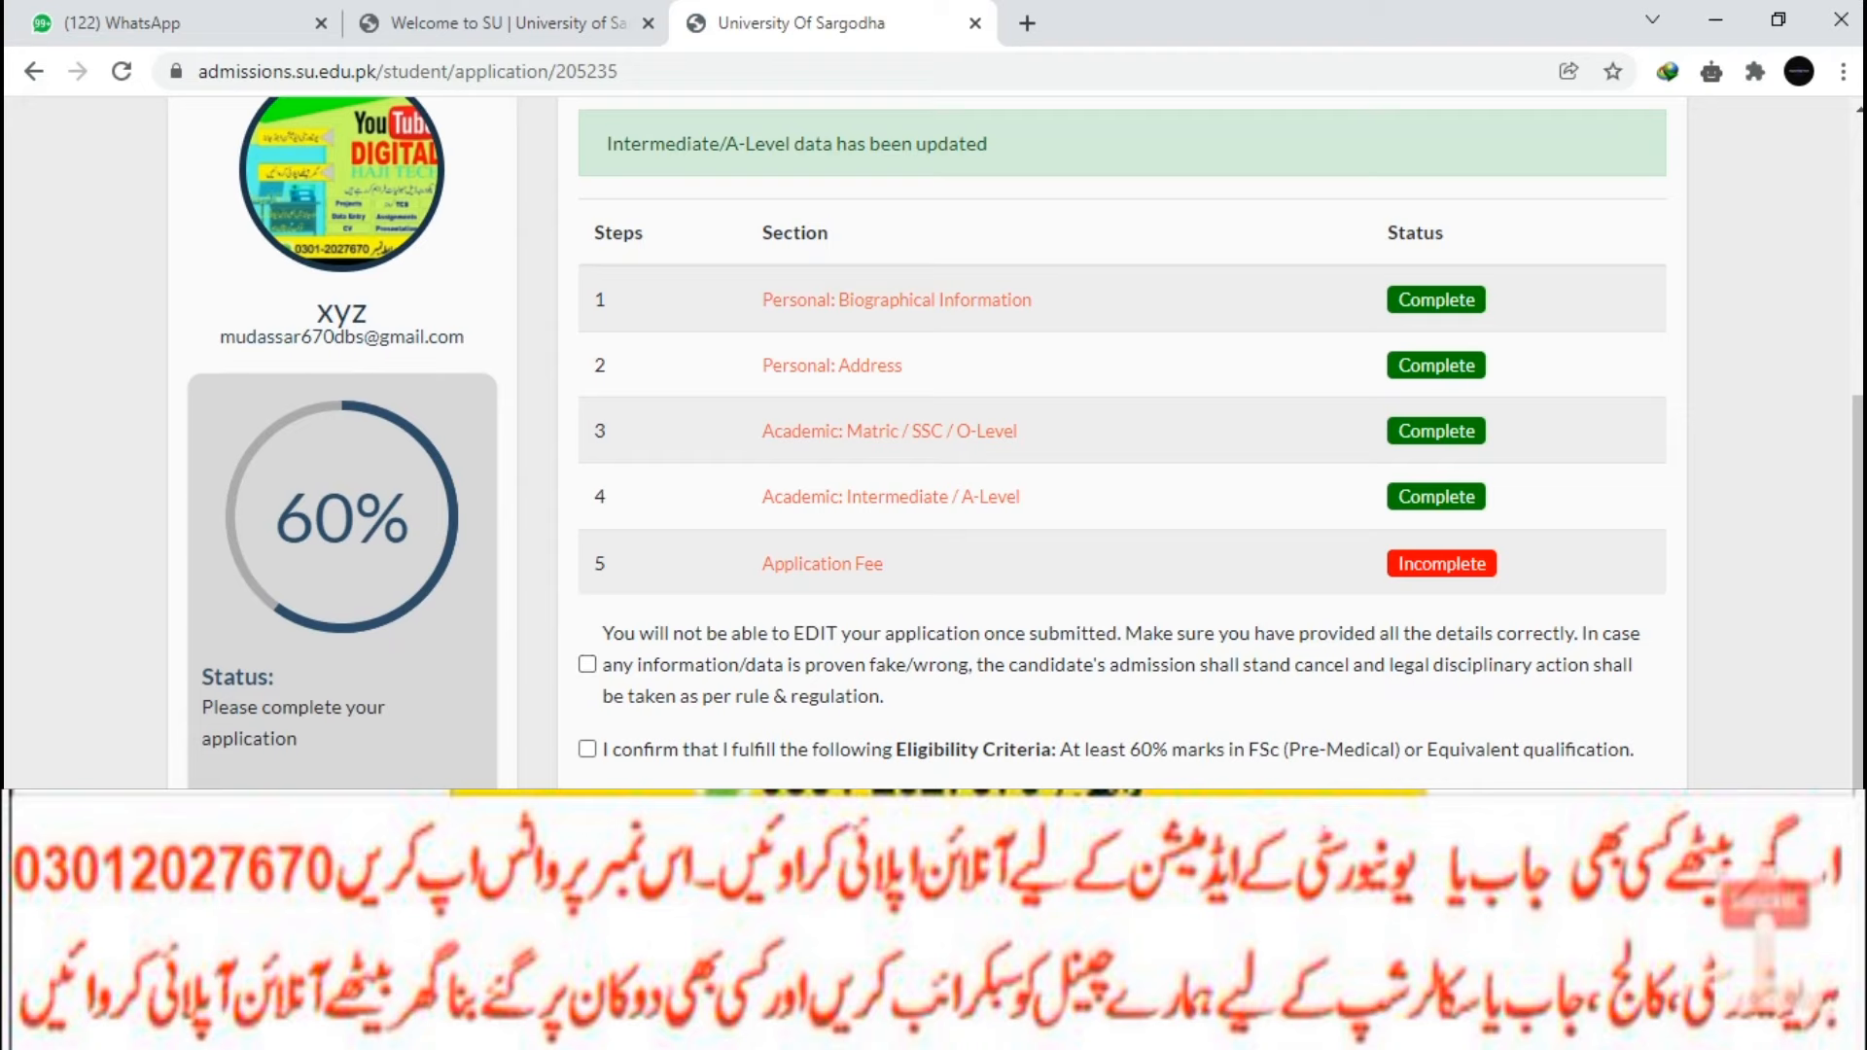
click(822, 564)
scroll(1118, 438, down, 3)
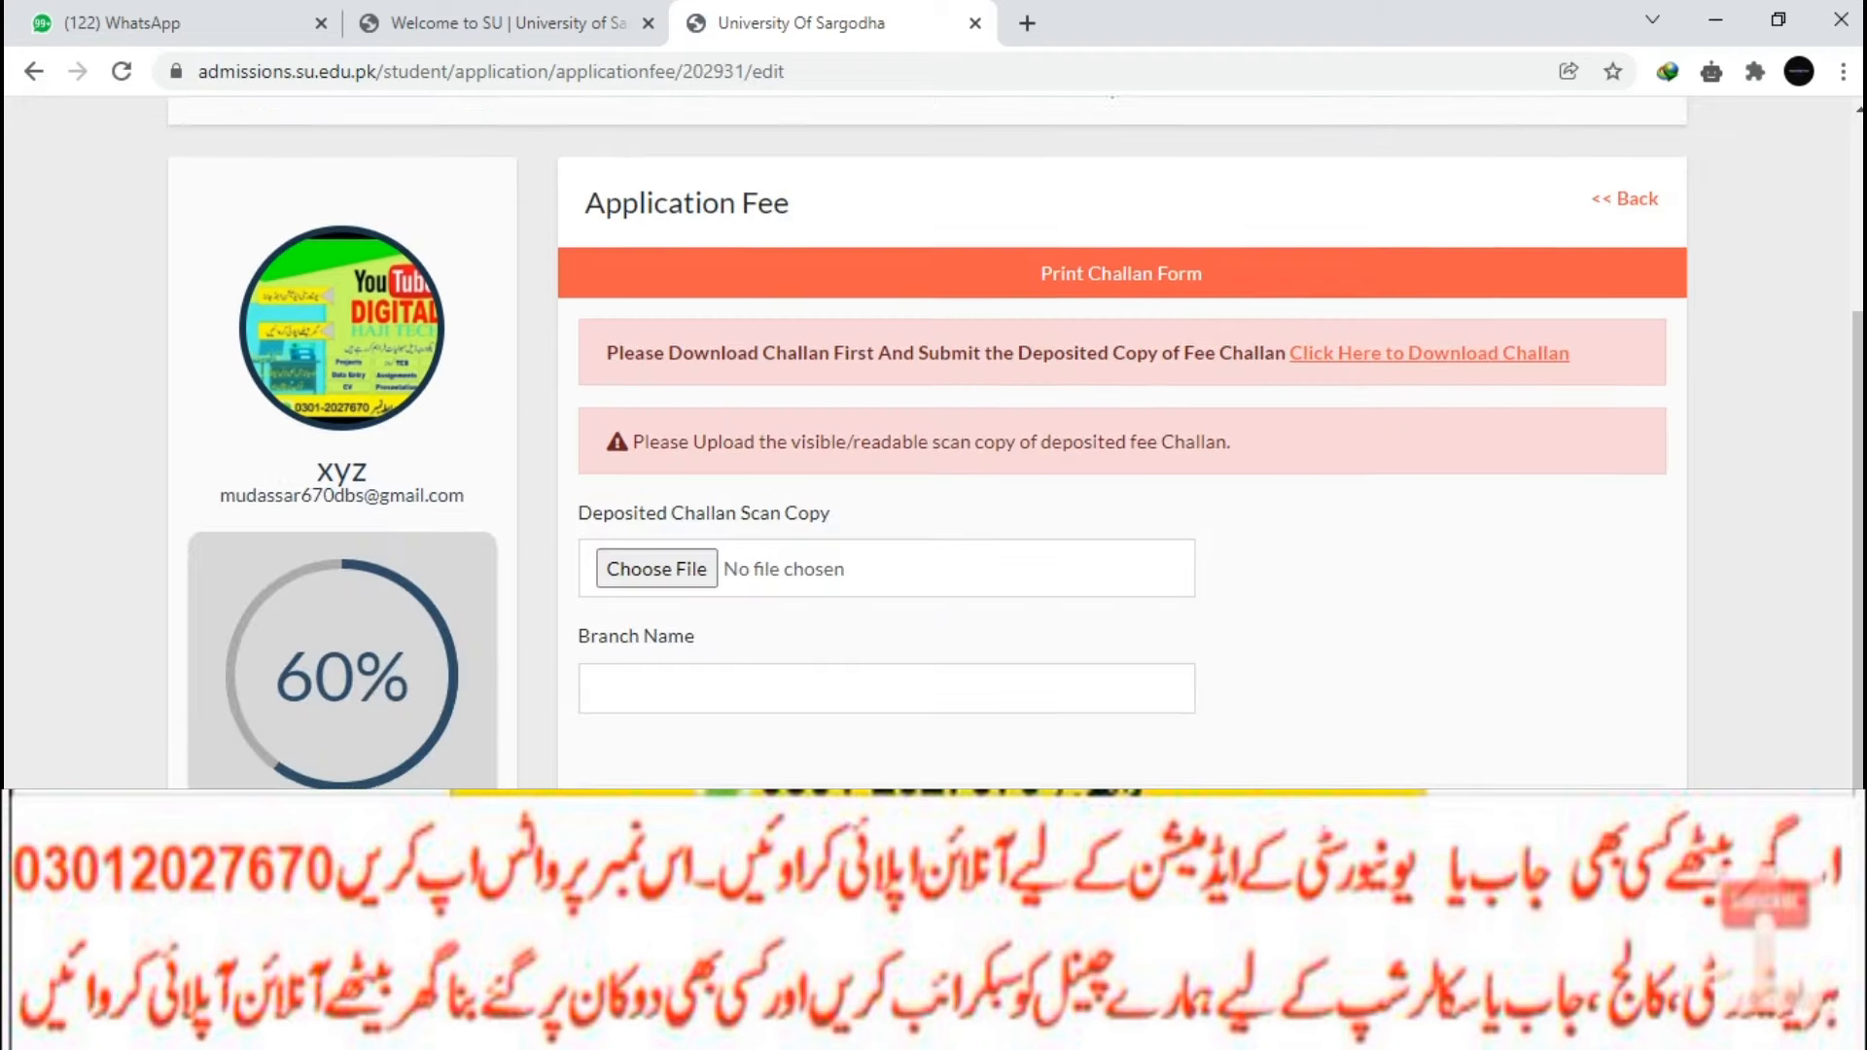
scroll(1119, 438, up, 3)
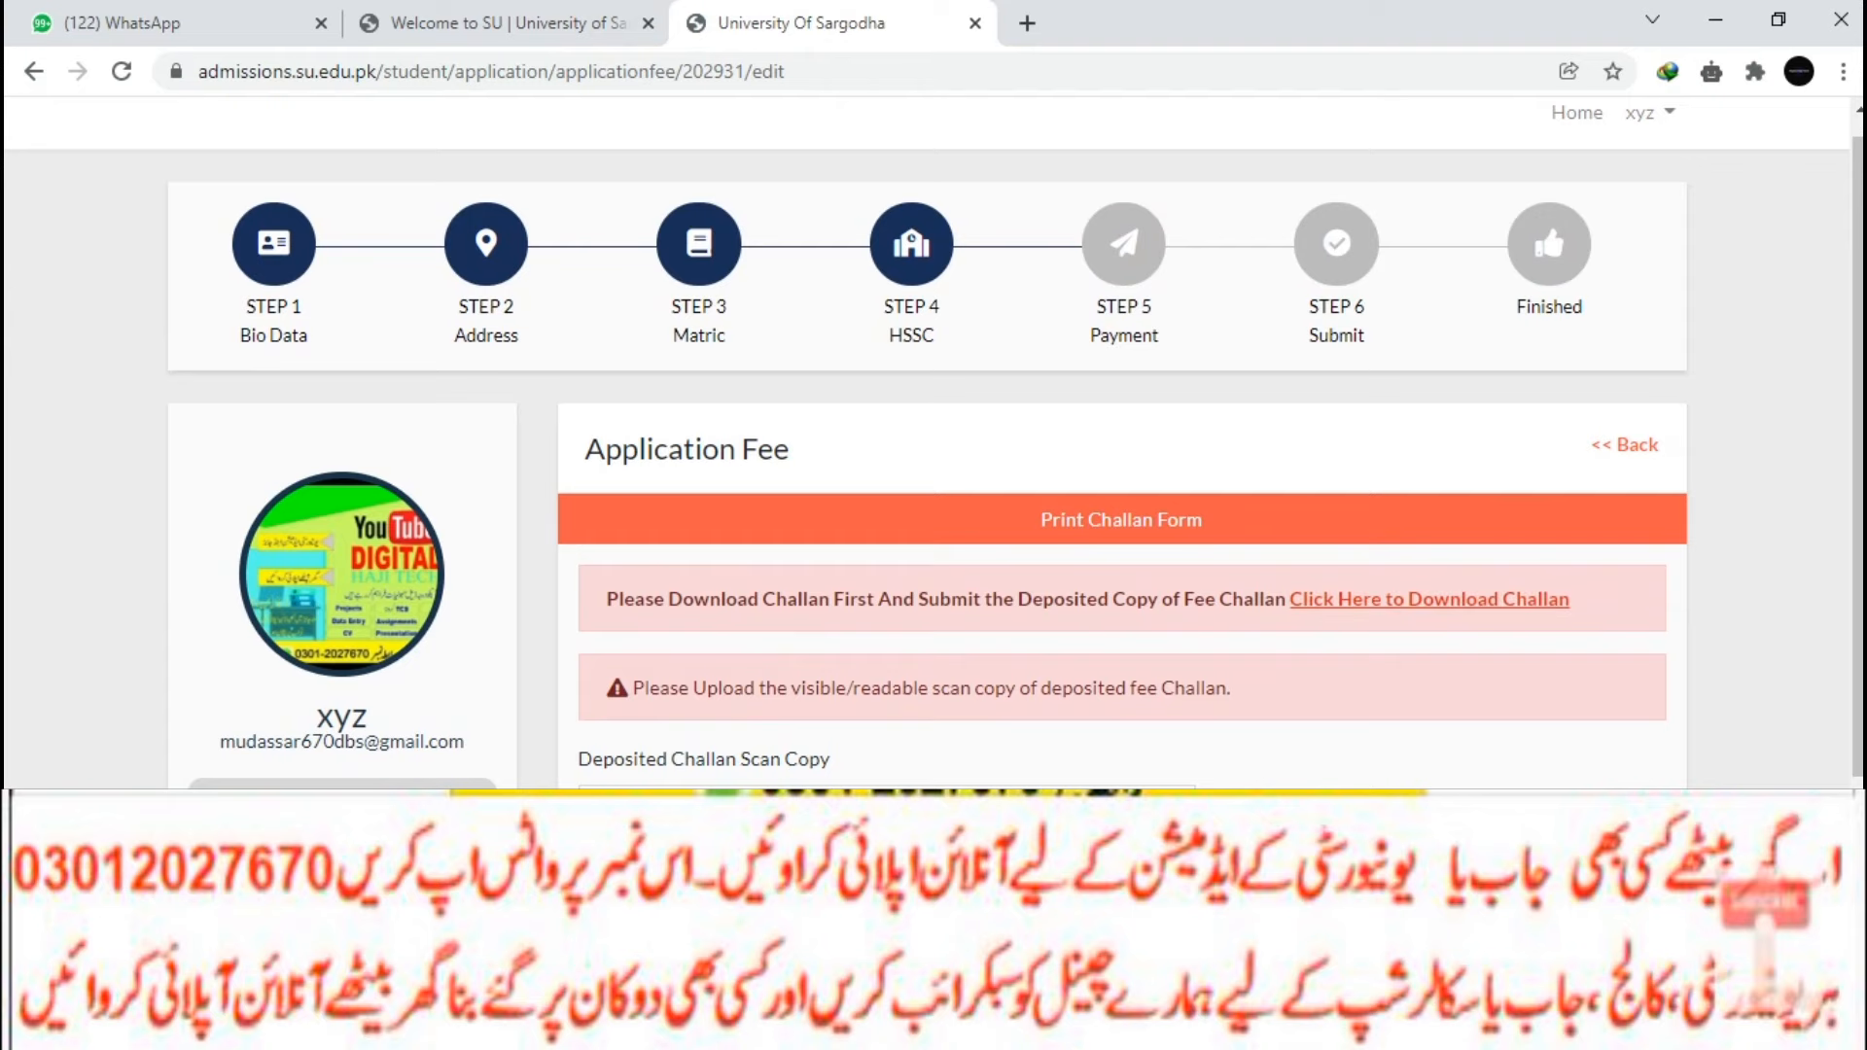
click(1430, 603)
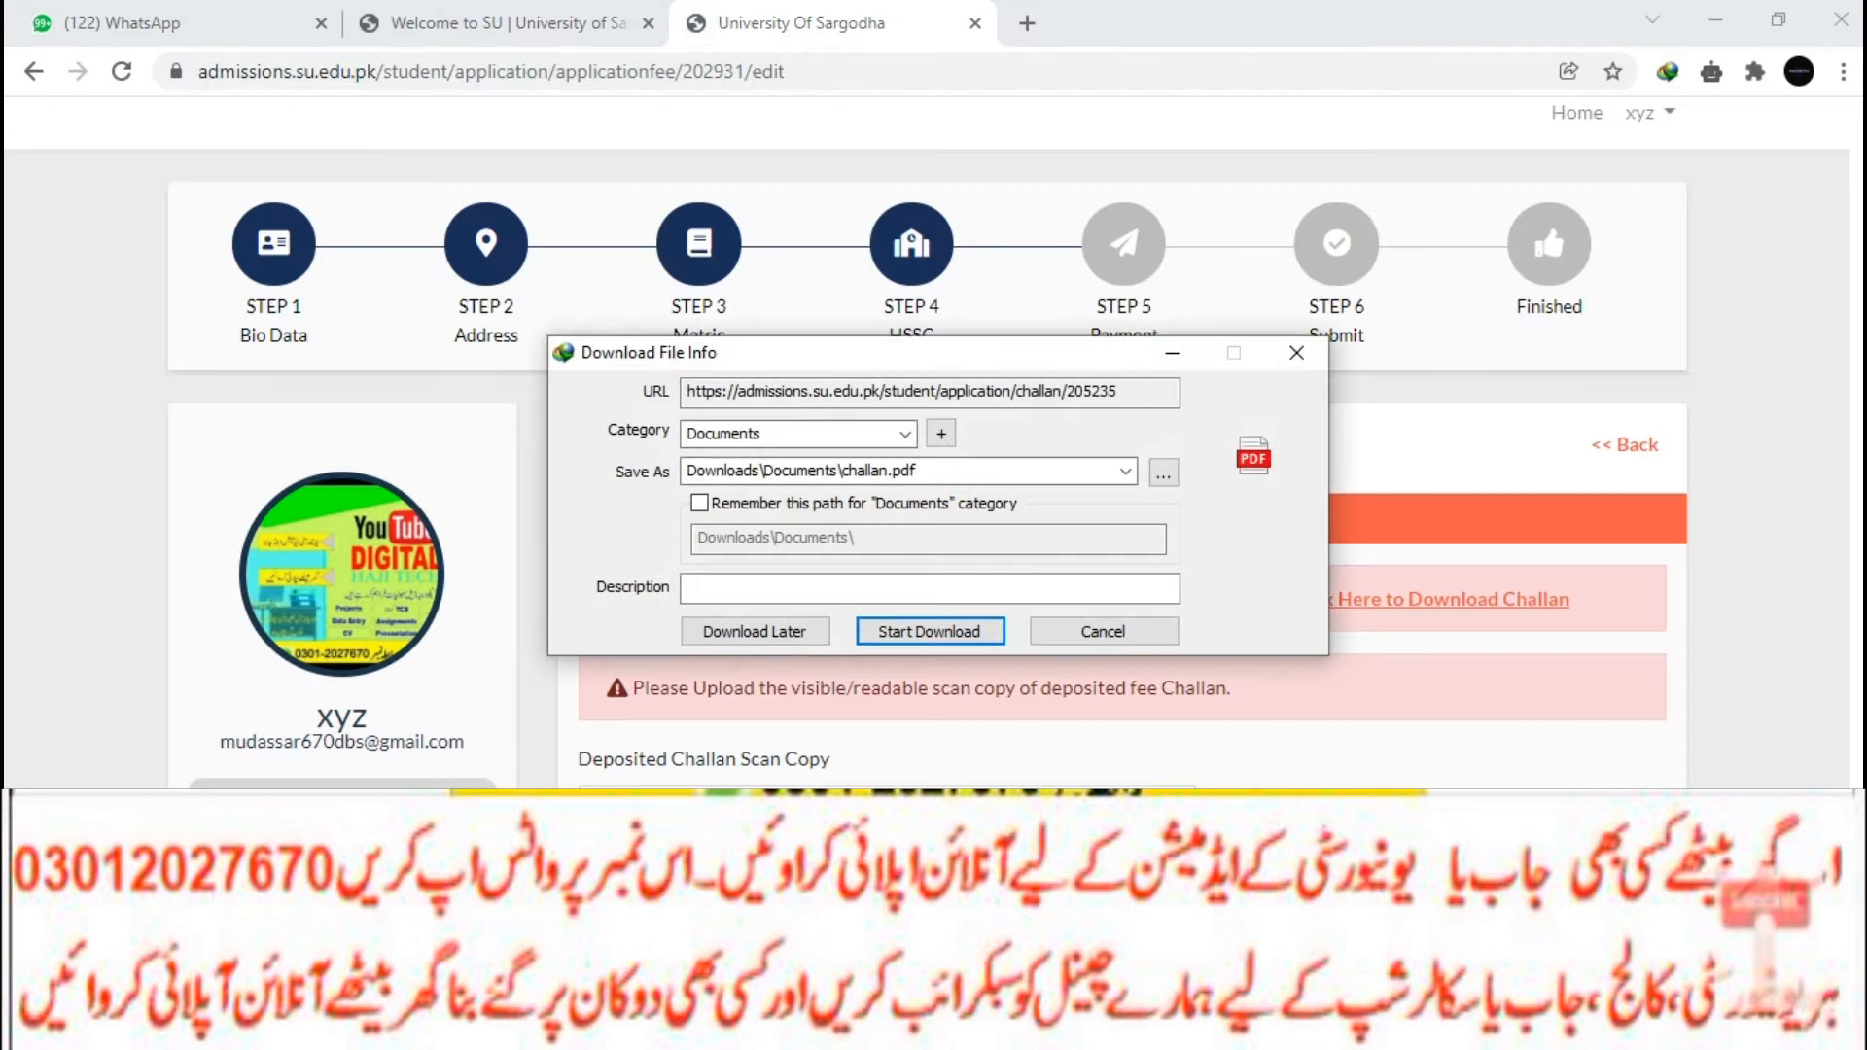
Download challan.pdf with IDM and open it to view the 580 total fee.
key(Return)
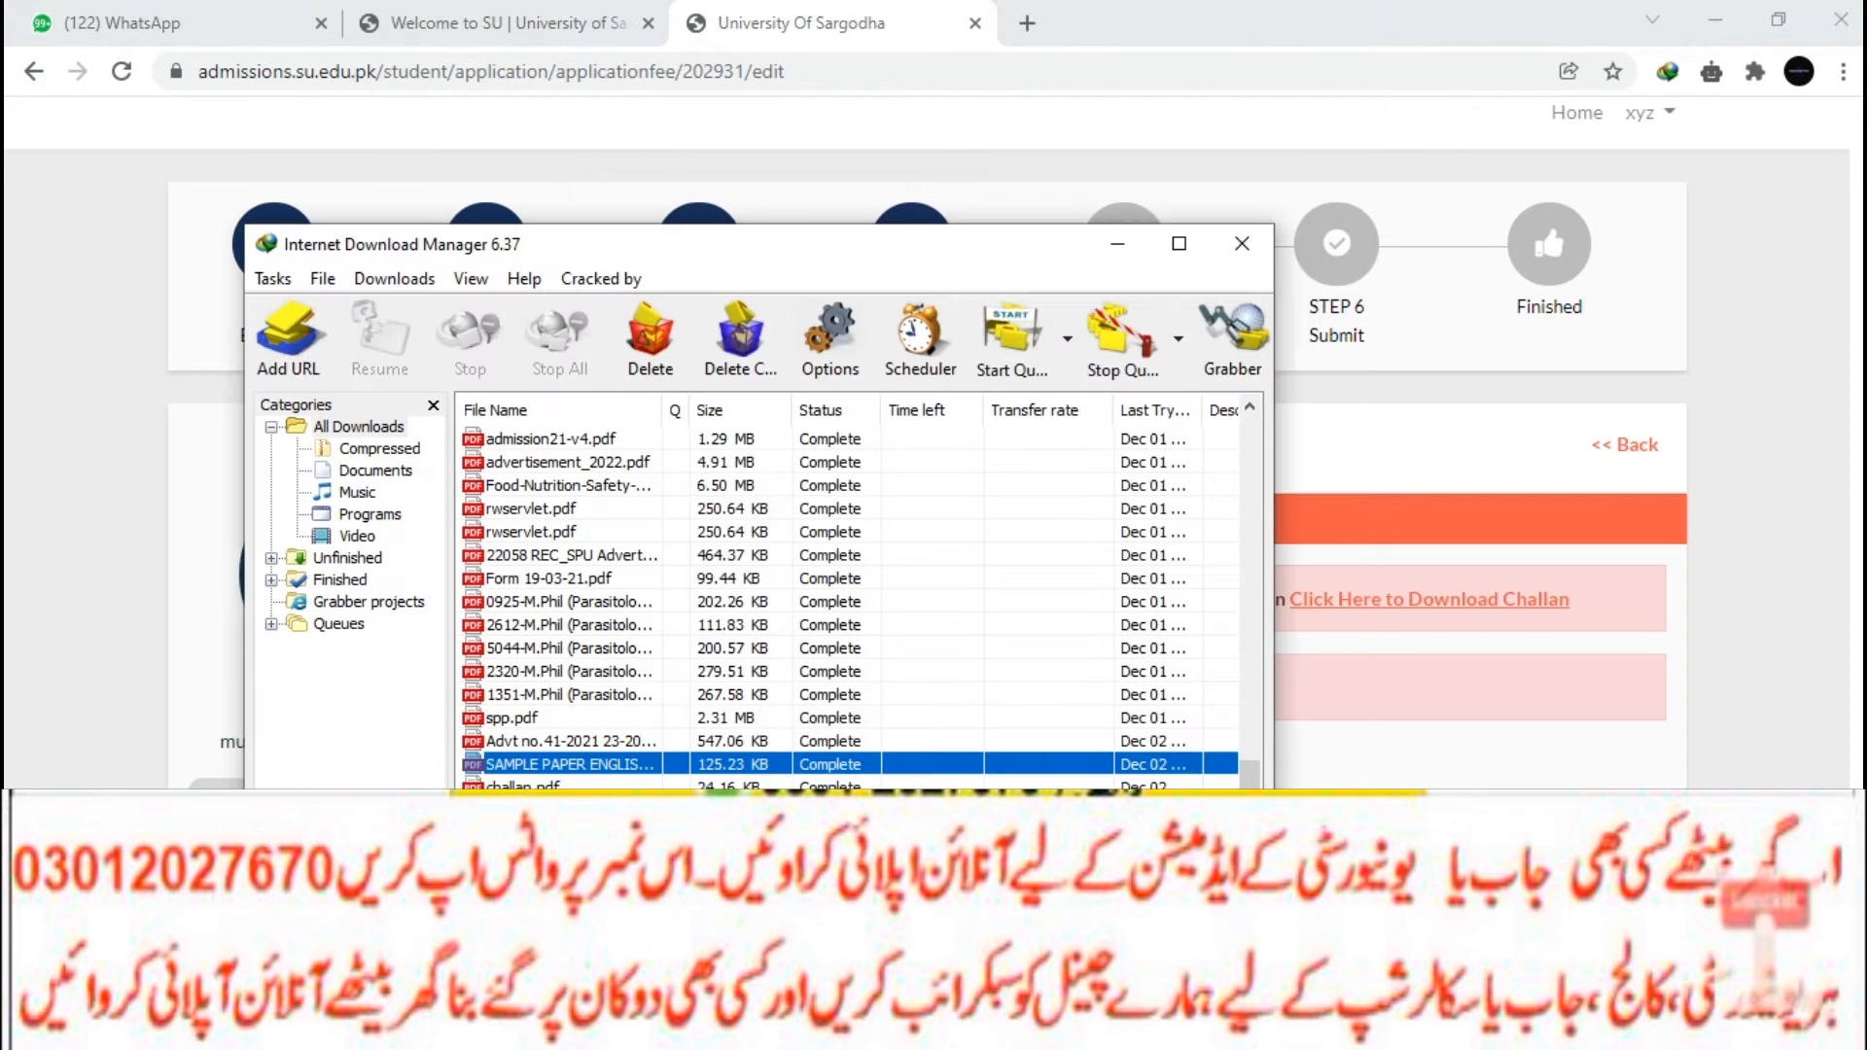
click(525, 786)
double_click(525, 786)
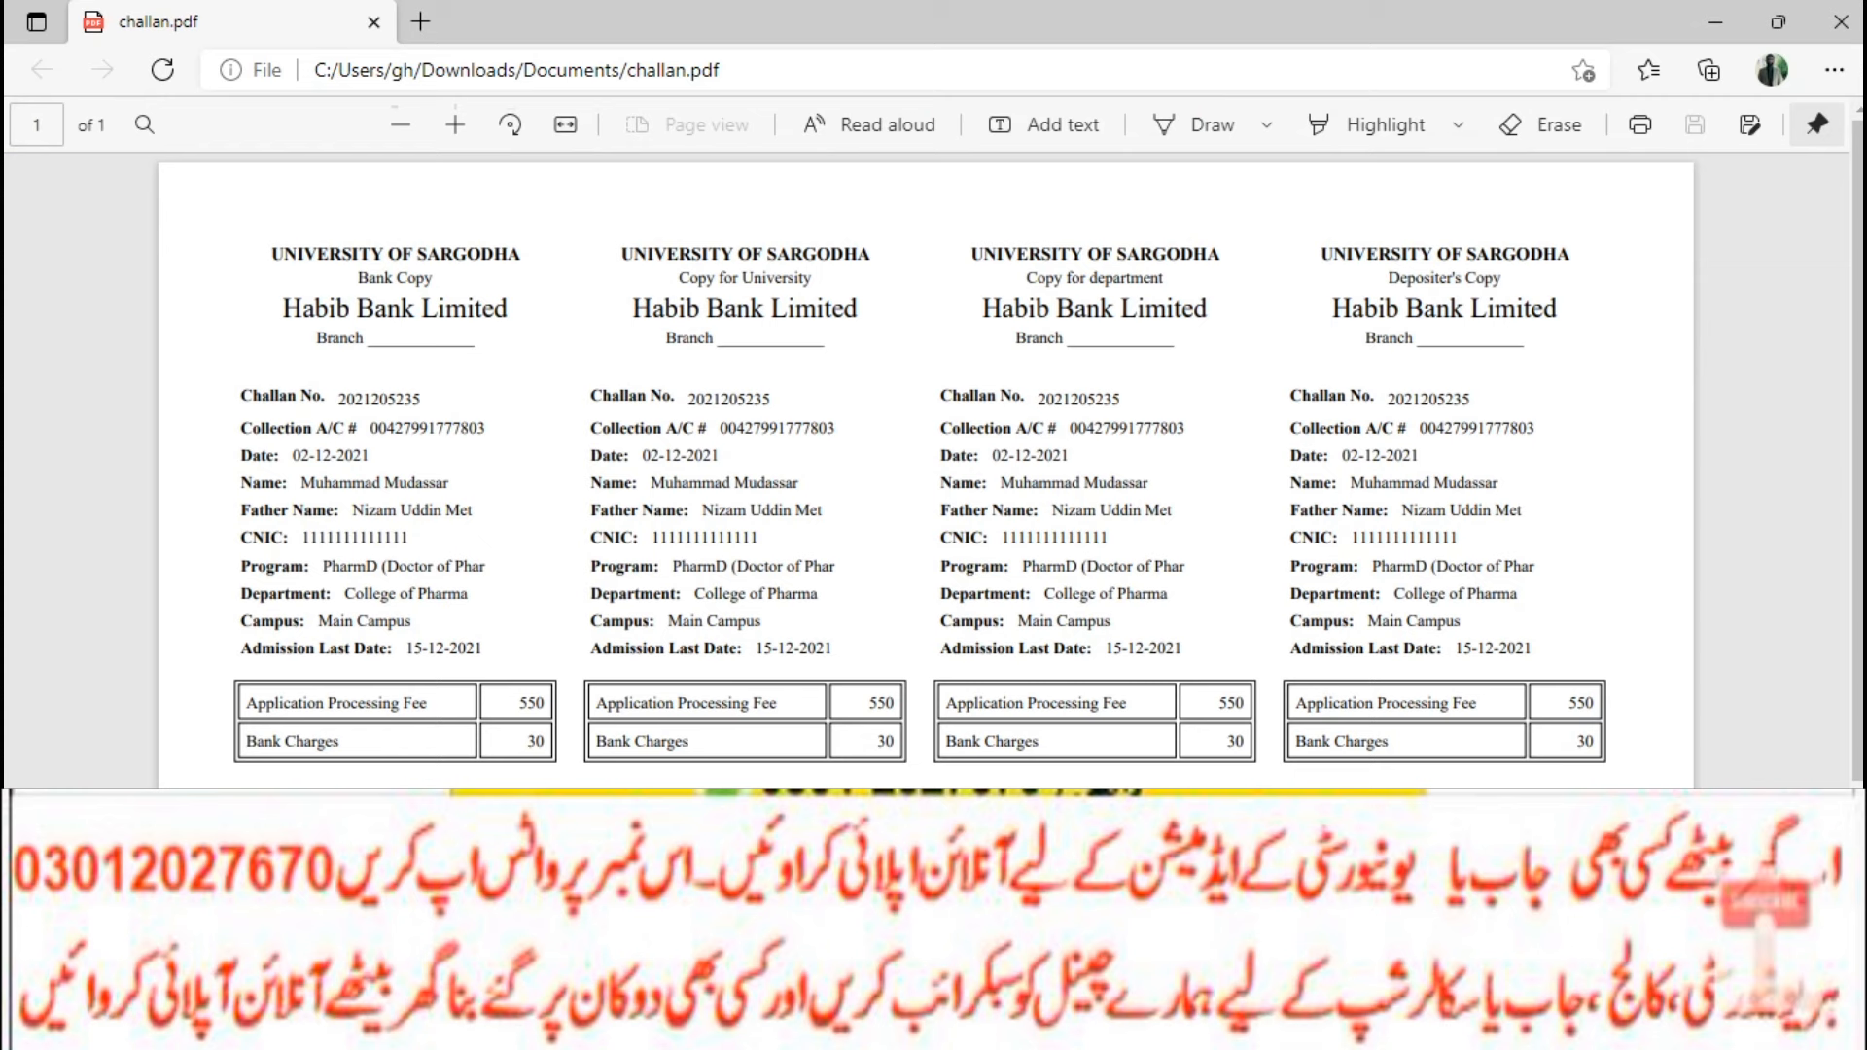
scroll(924, 467, down, 3)
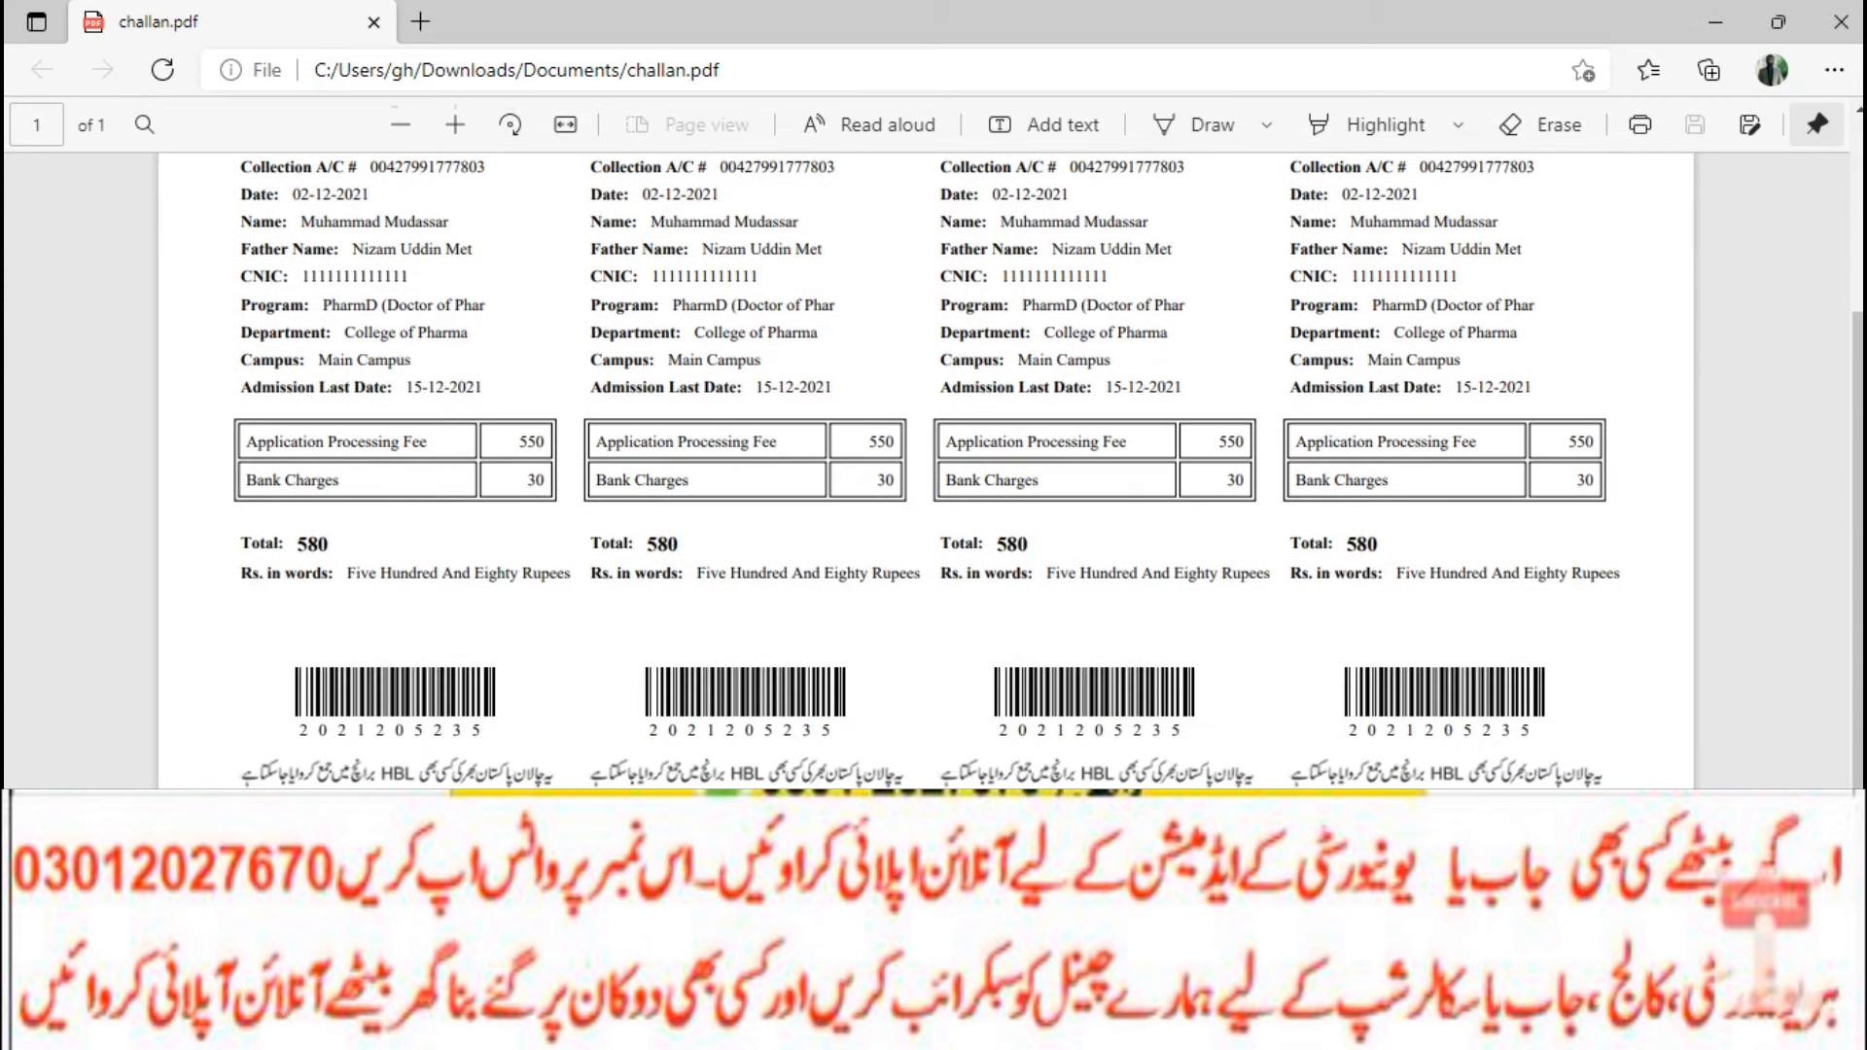
Review the challan PDF in Edge, then return to the portal's Application Fee page.
scroll(924, 467, up, 3)
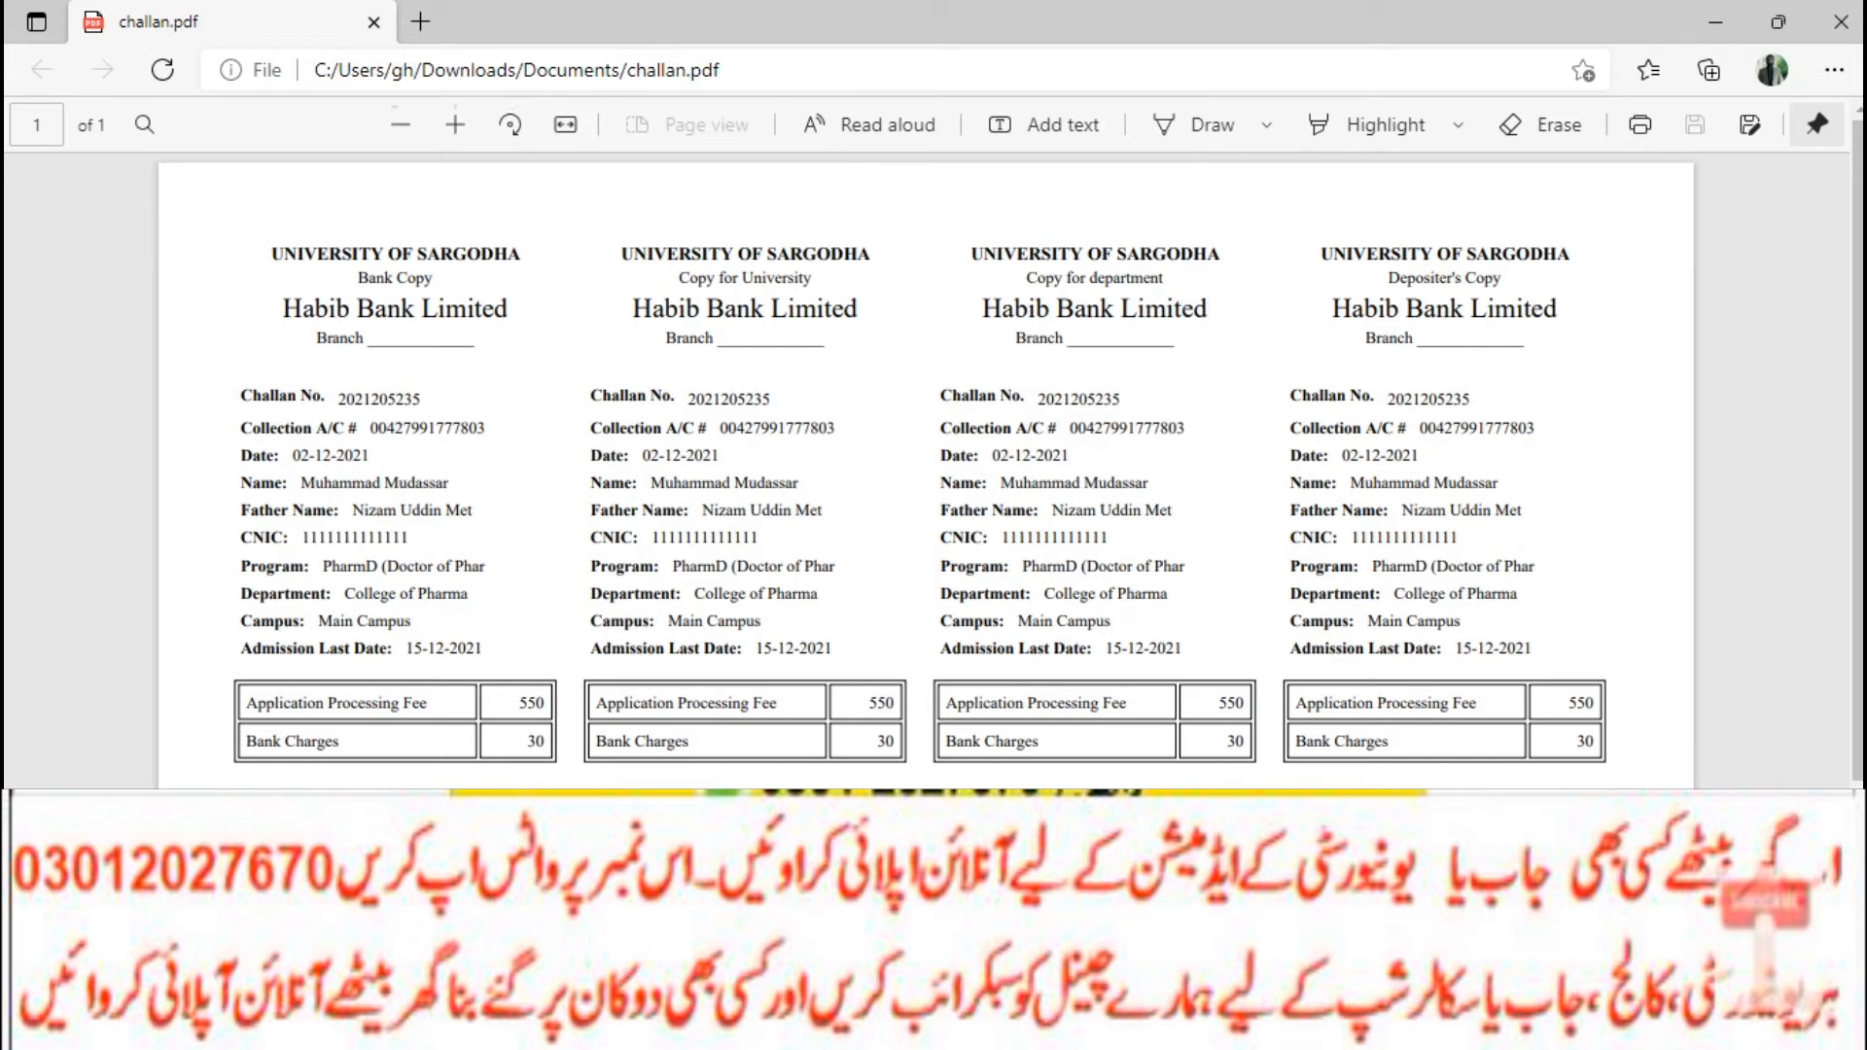
key(alt+Tab)
scroll(933, 444, down, 3)
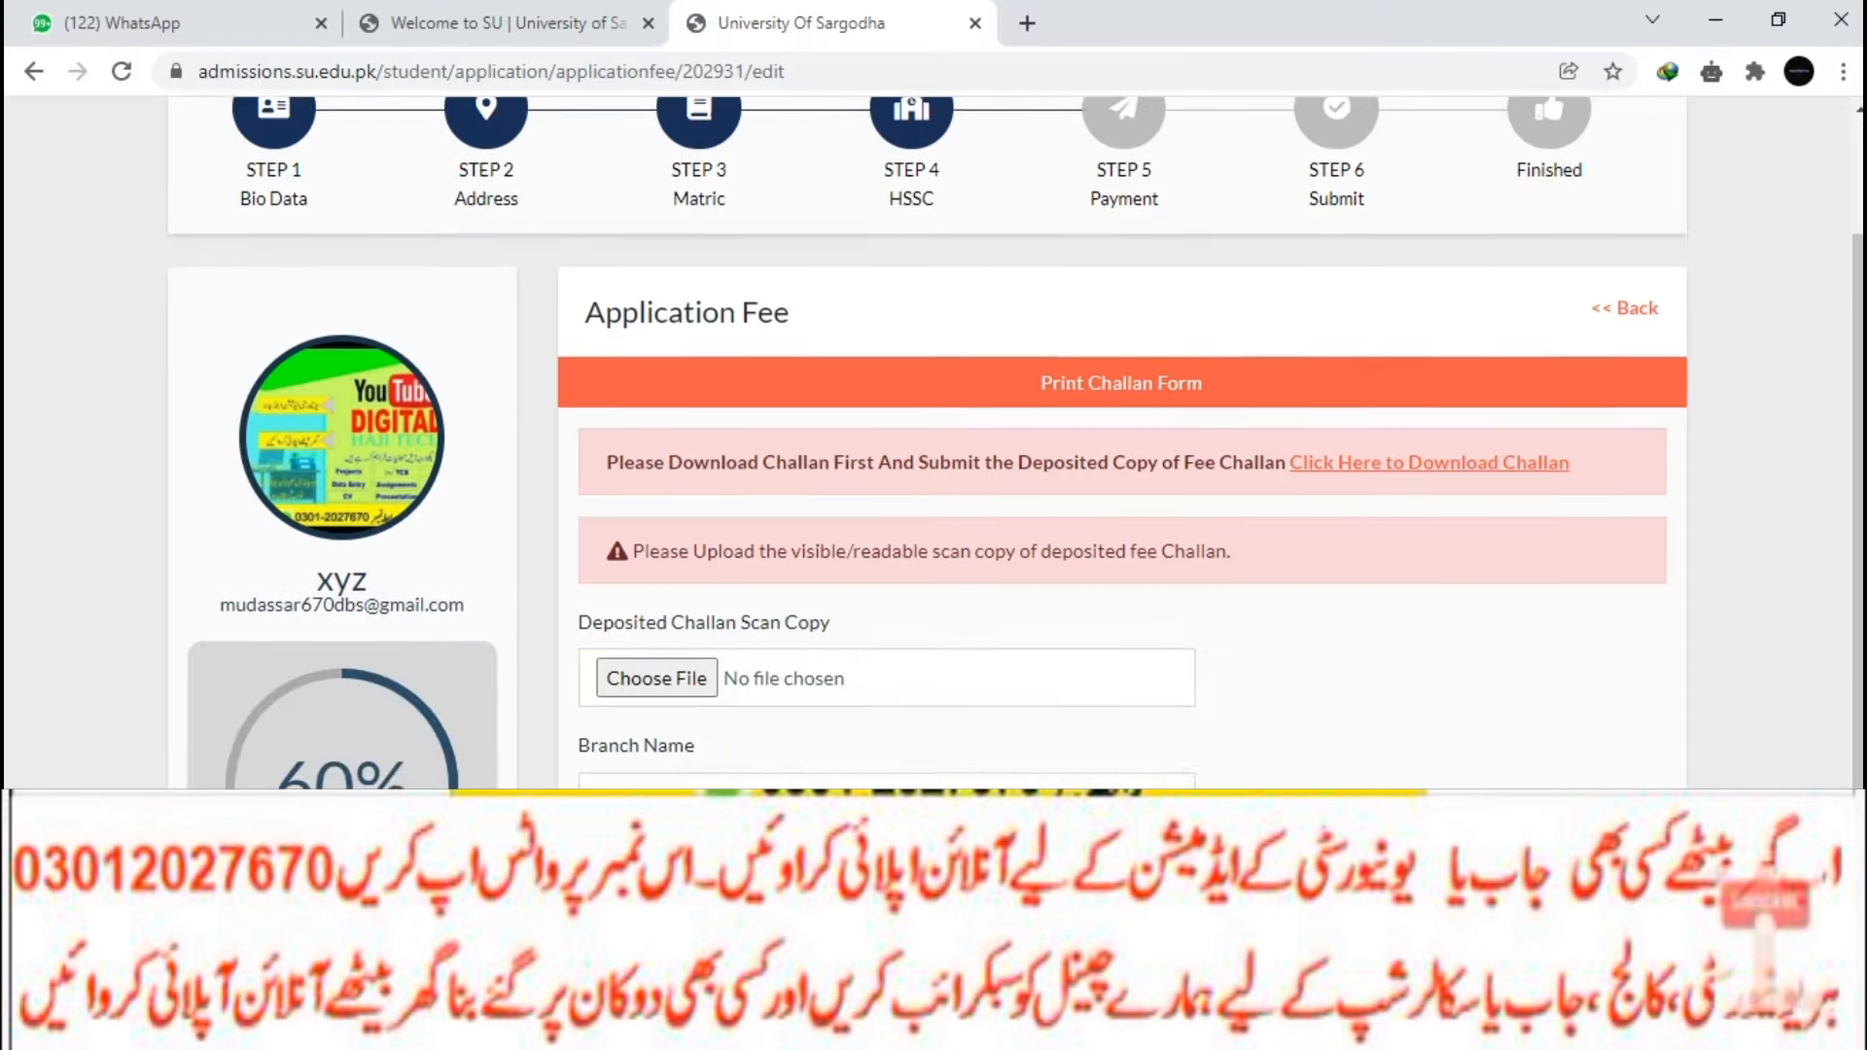
Attach ad.jpg as the challan scan, enter branch 0677, and submit the payment information.
click(657, 541)
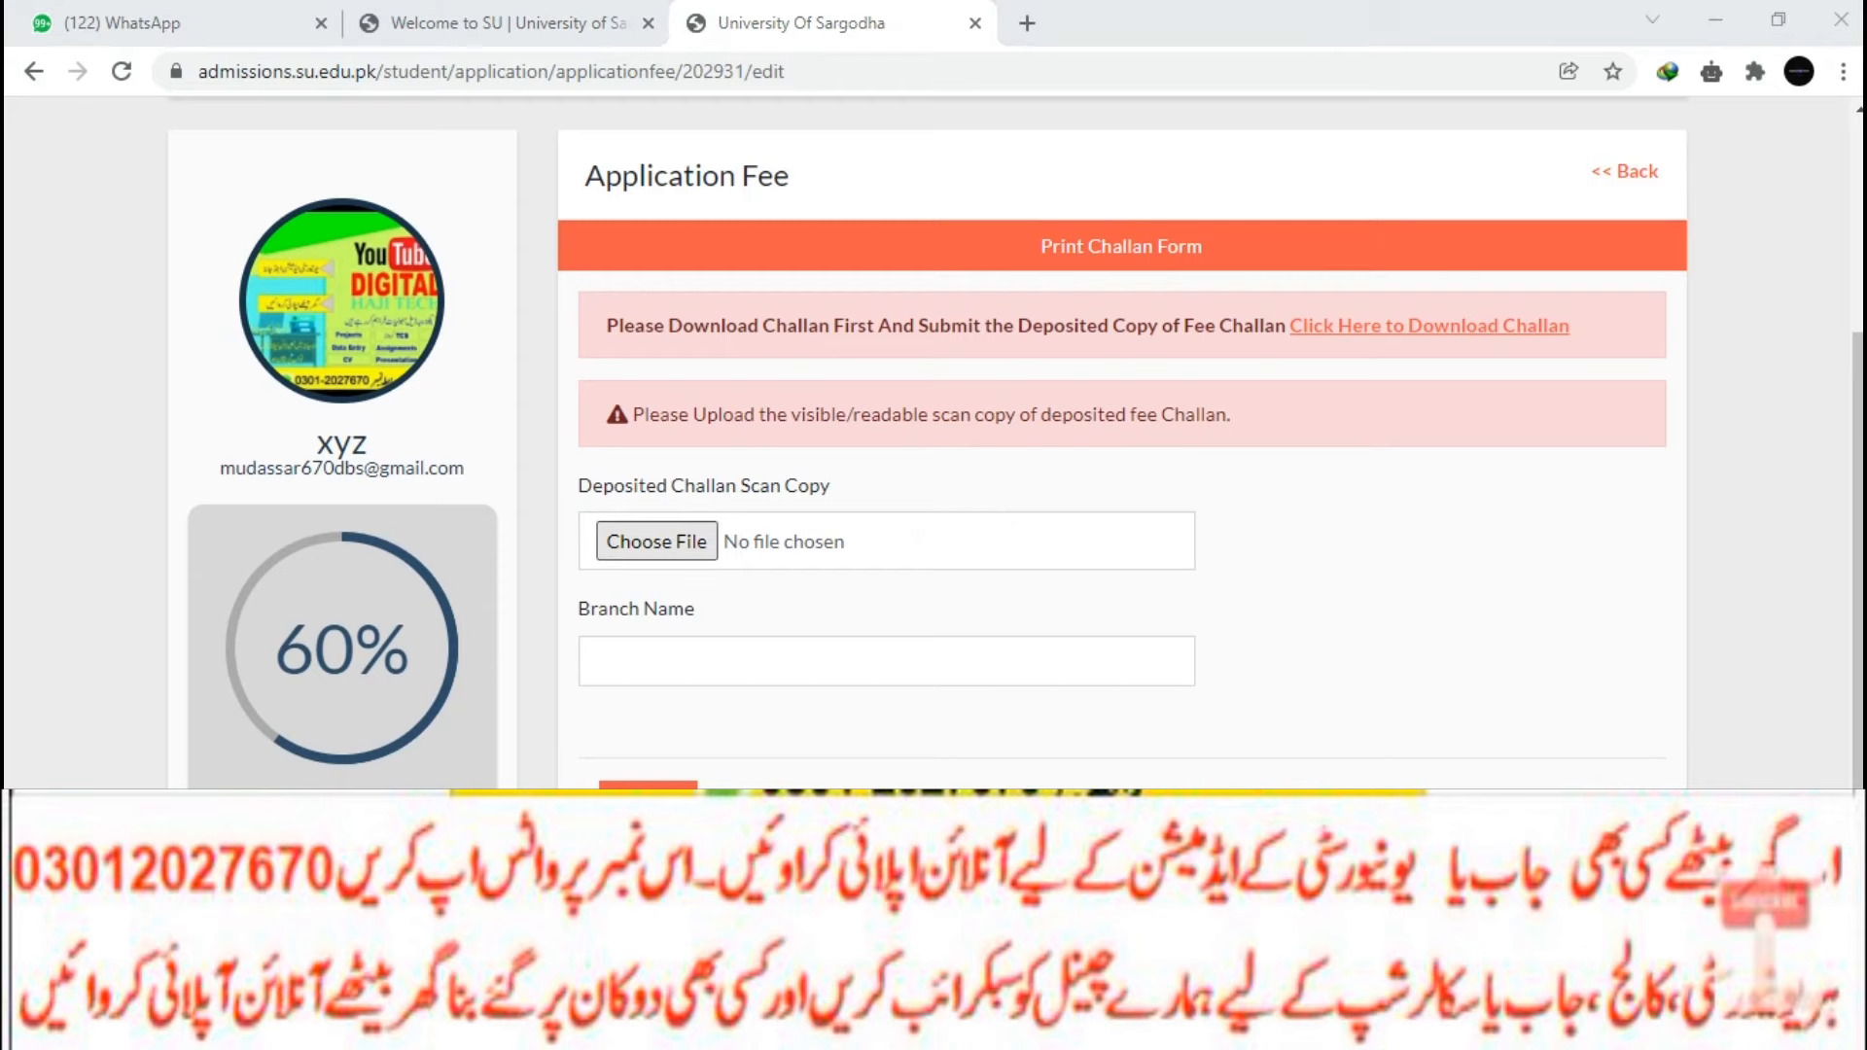
click(813, 417)
click(707, 612)
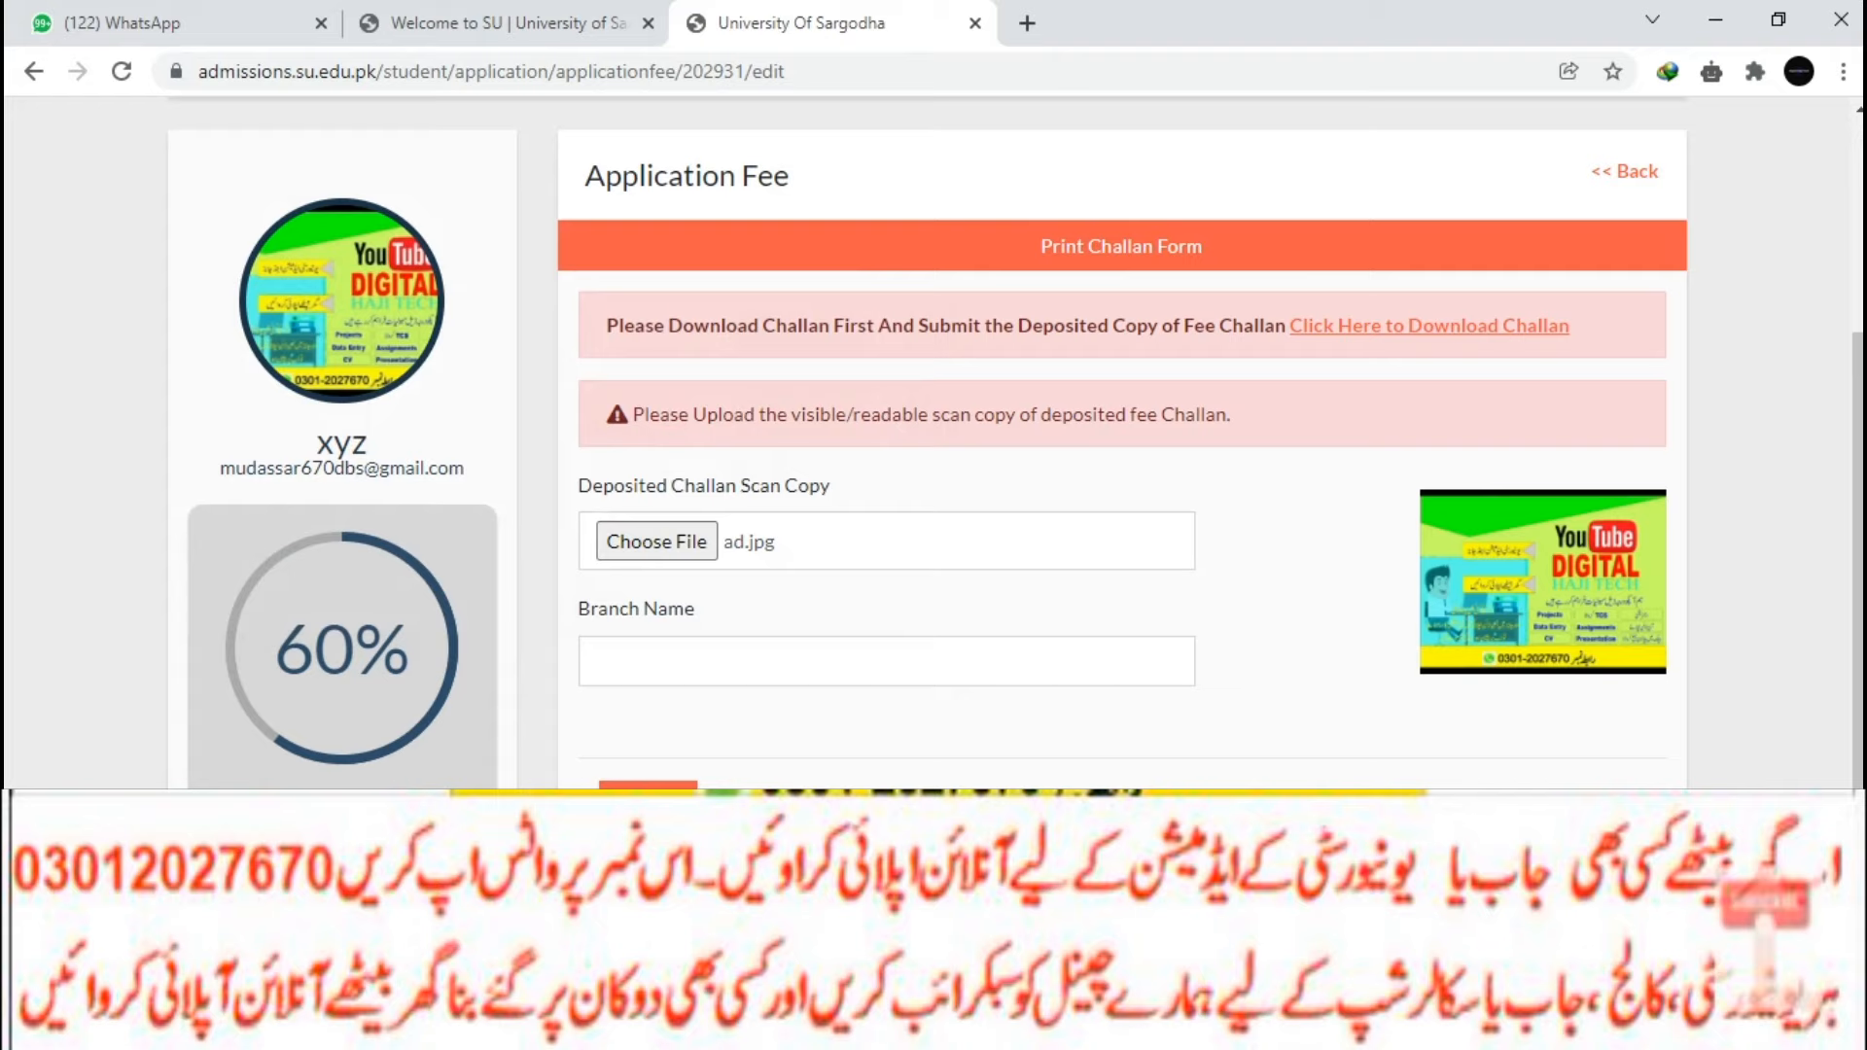
text(0677)
click(649, 805)
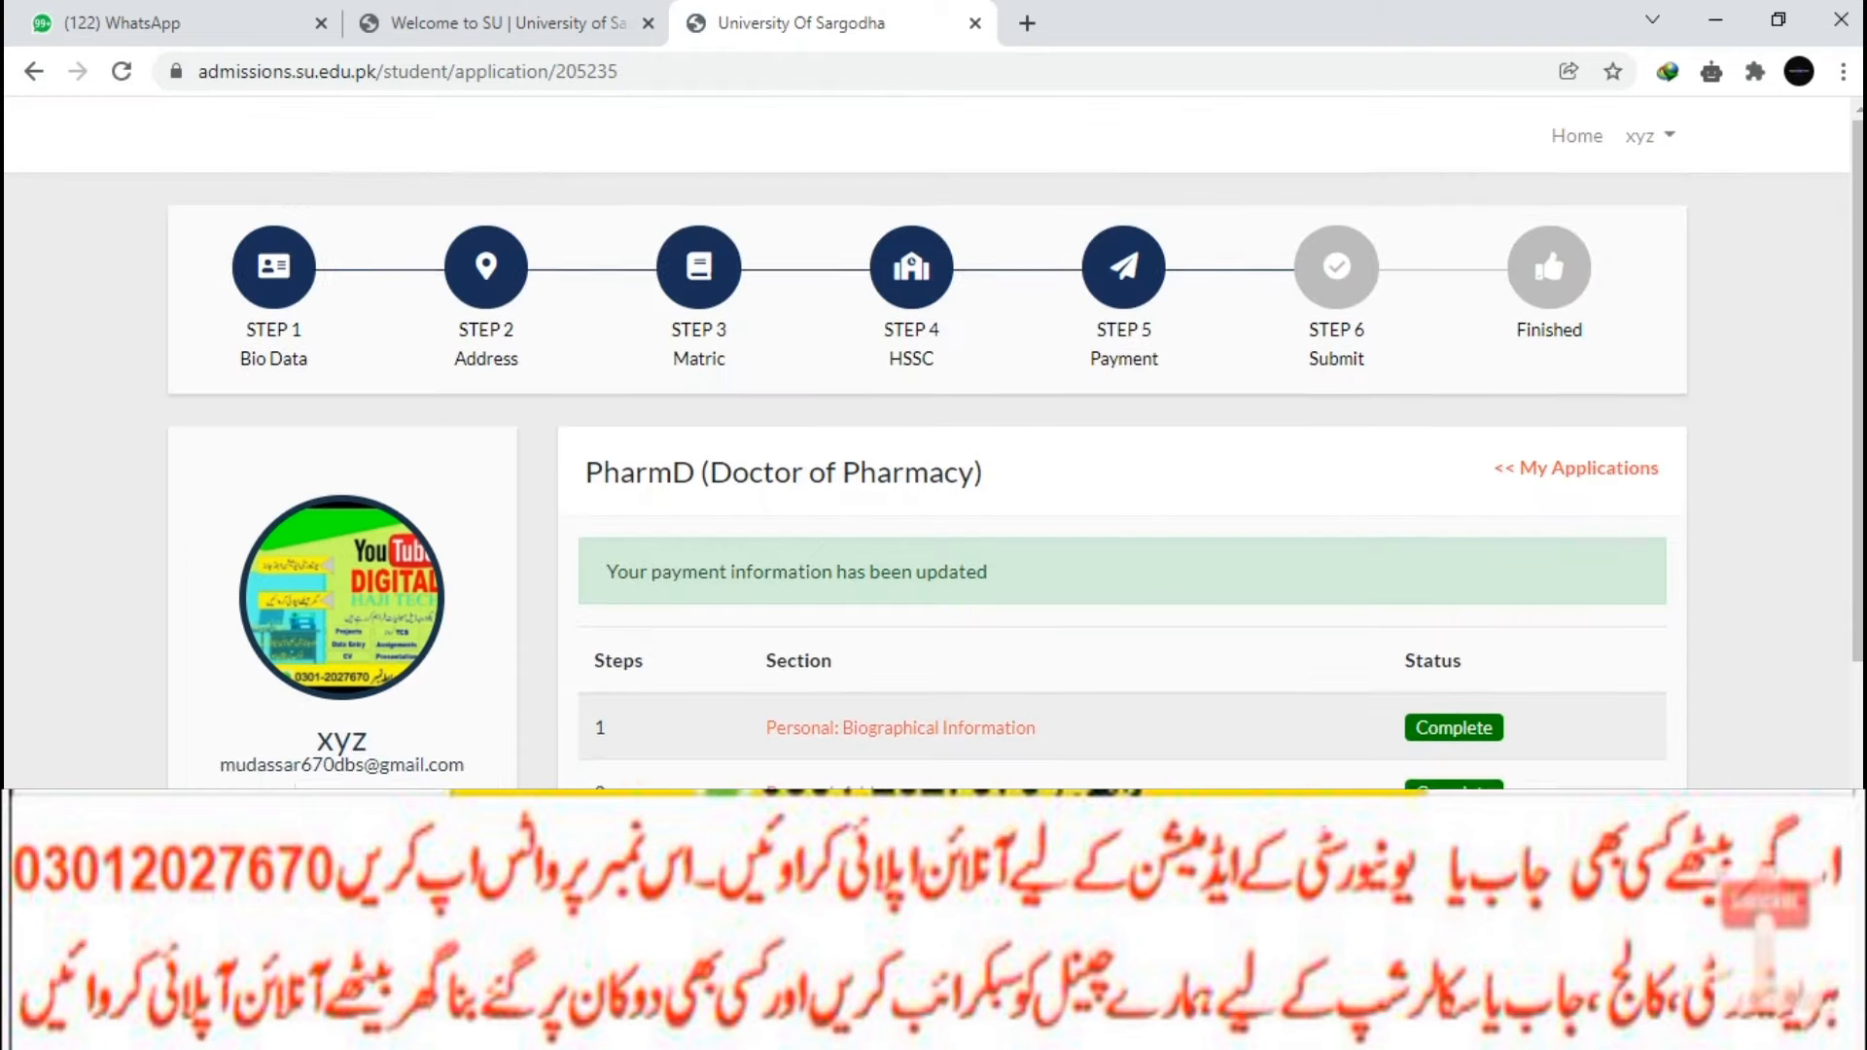
Accept the accuracy and eligibility declarations and submit the PharmD application.
scroll(1016, 443, down, 1)
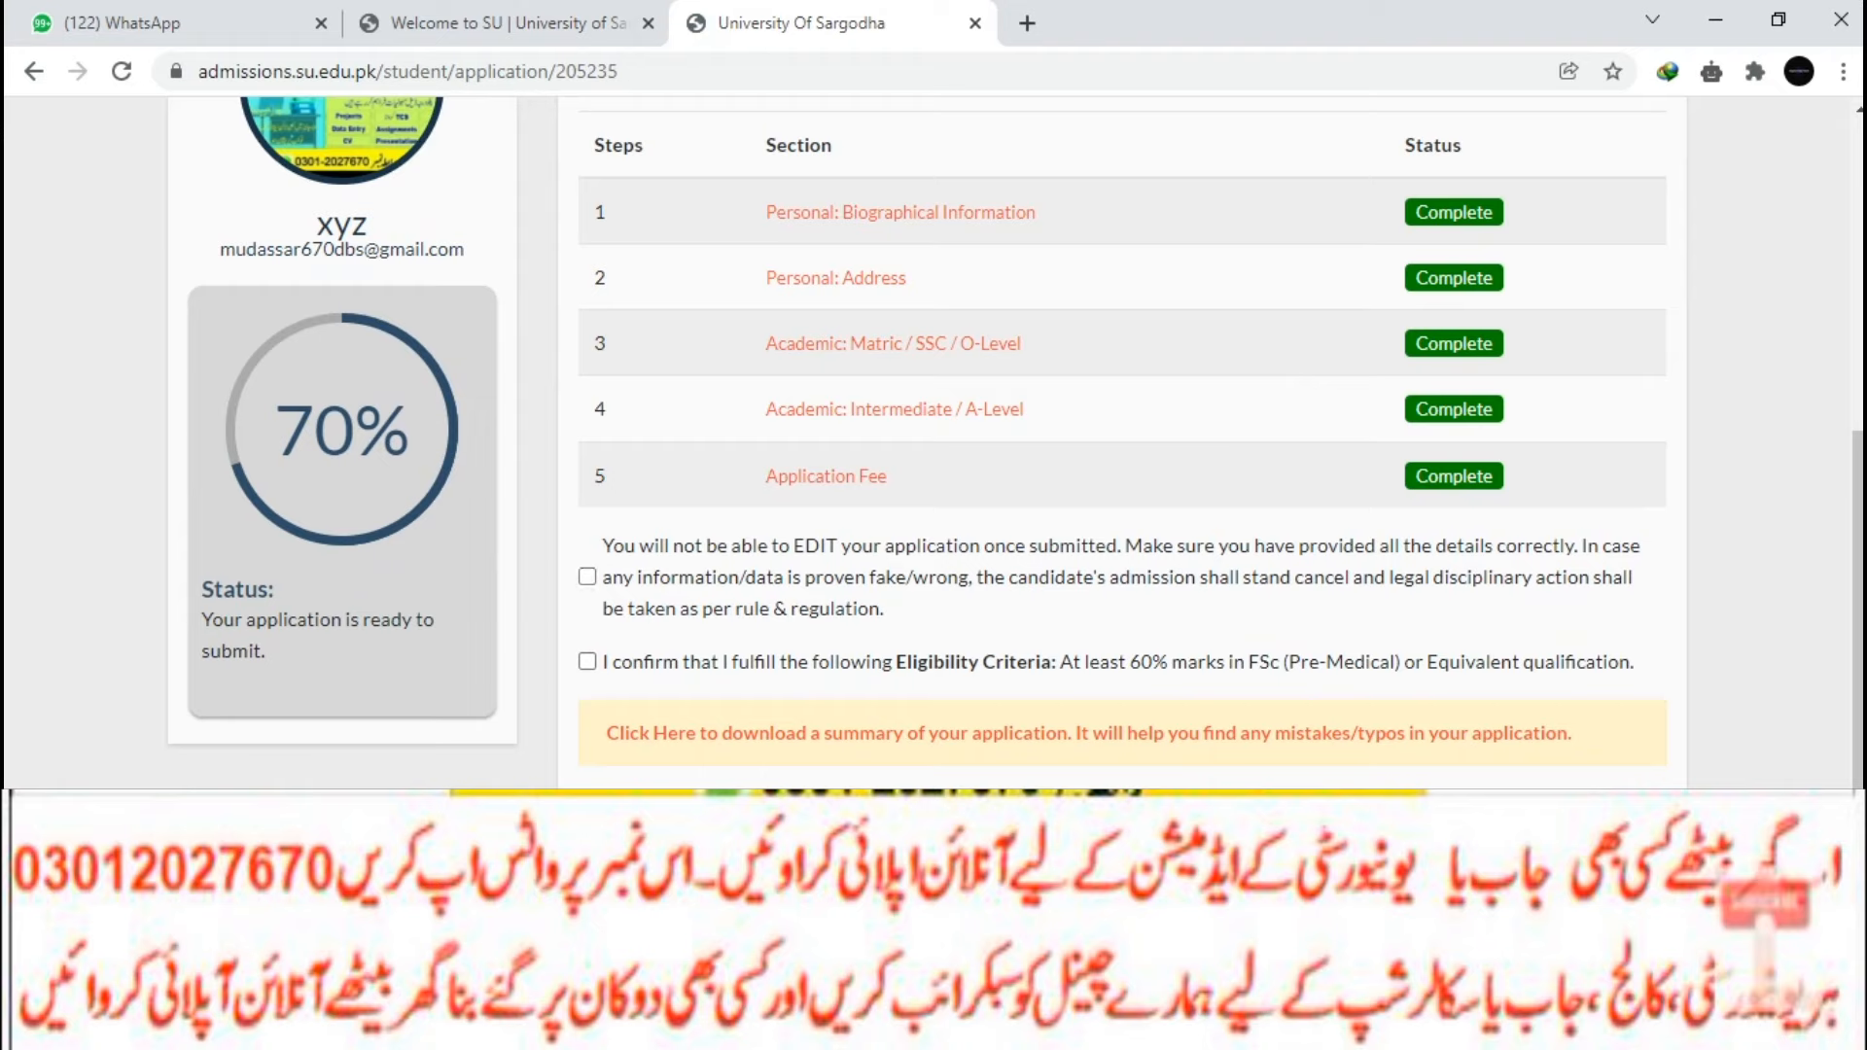
click(587, 577)
click(587, 662)
click(654, 819)
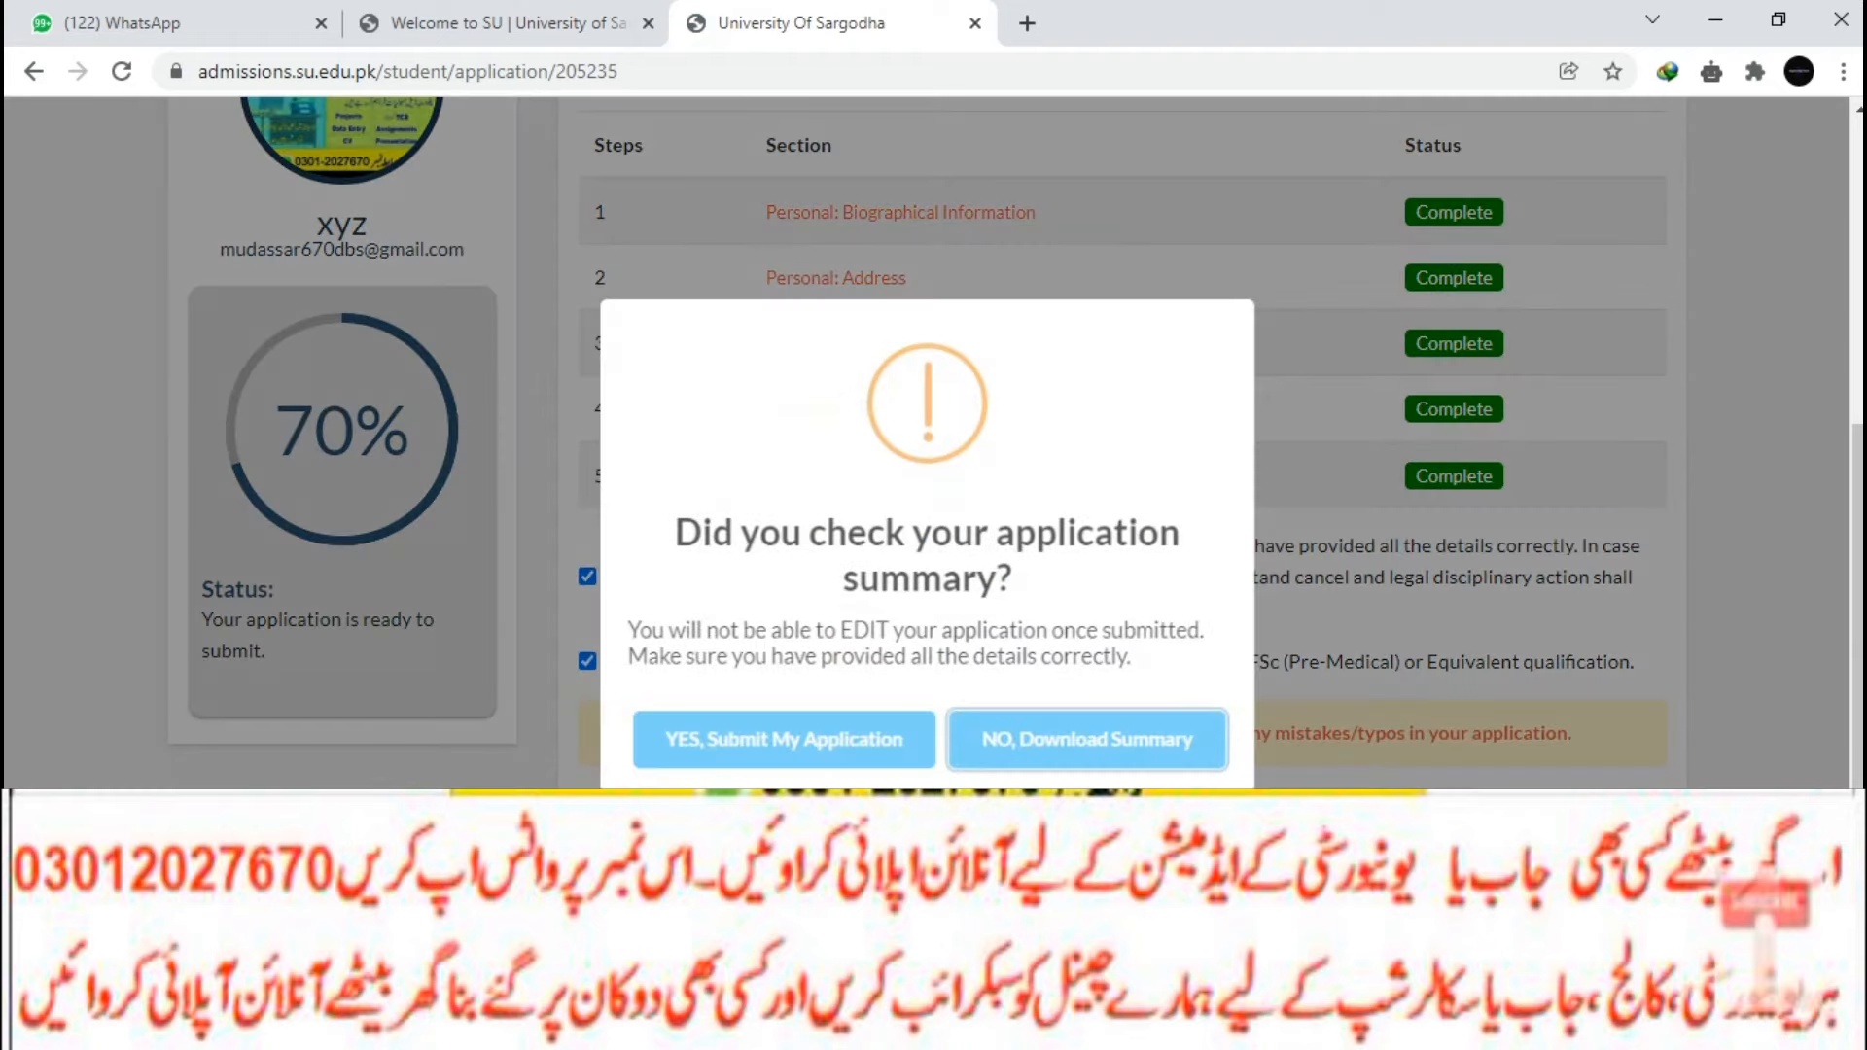
click(784, 740)
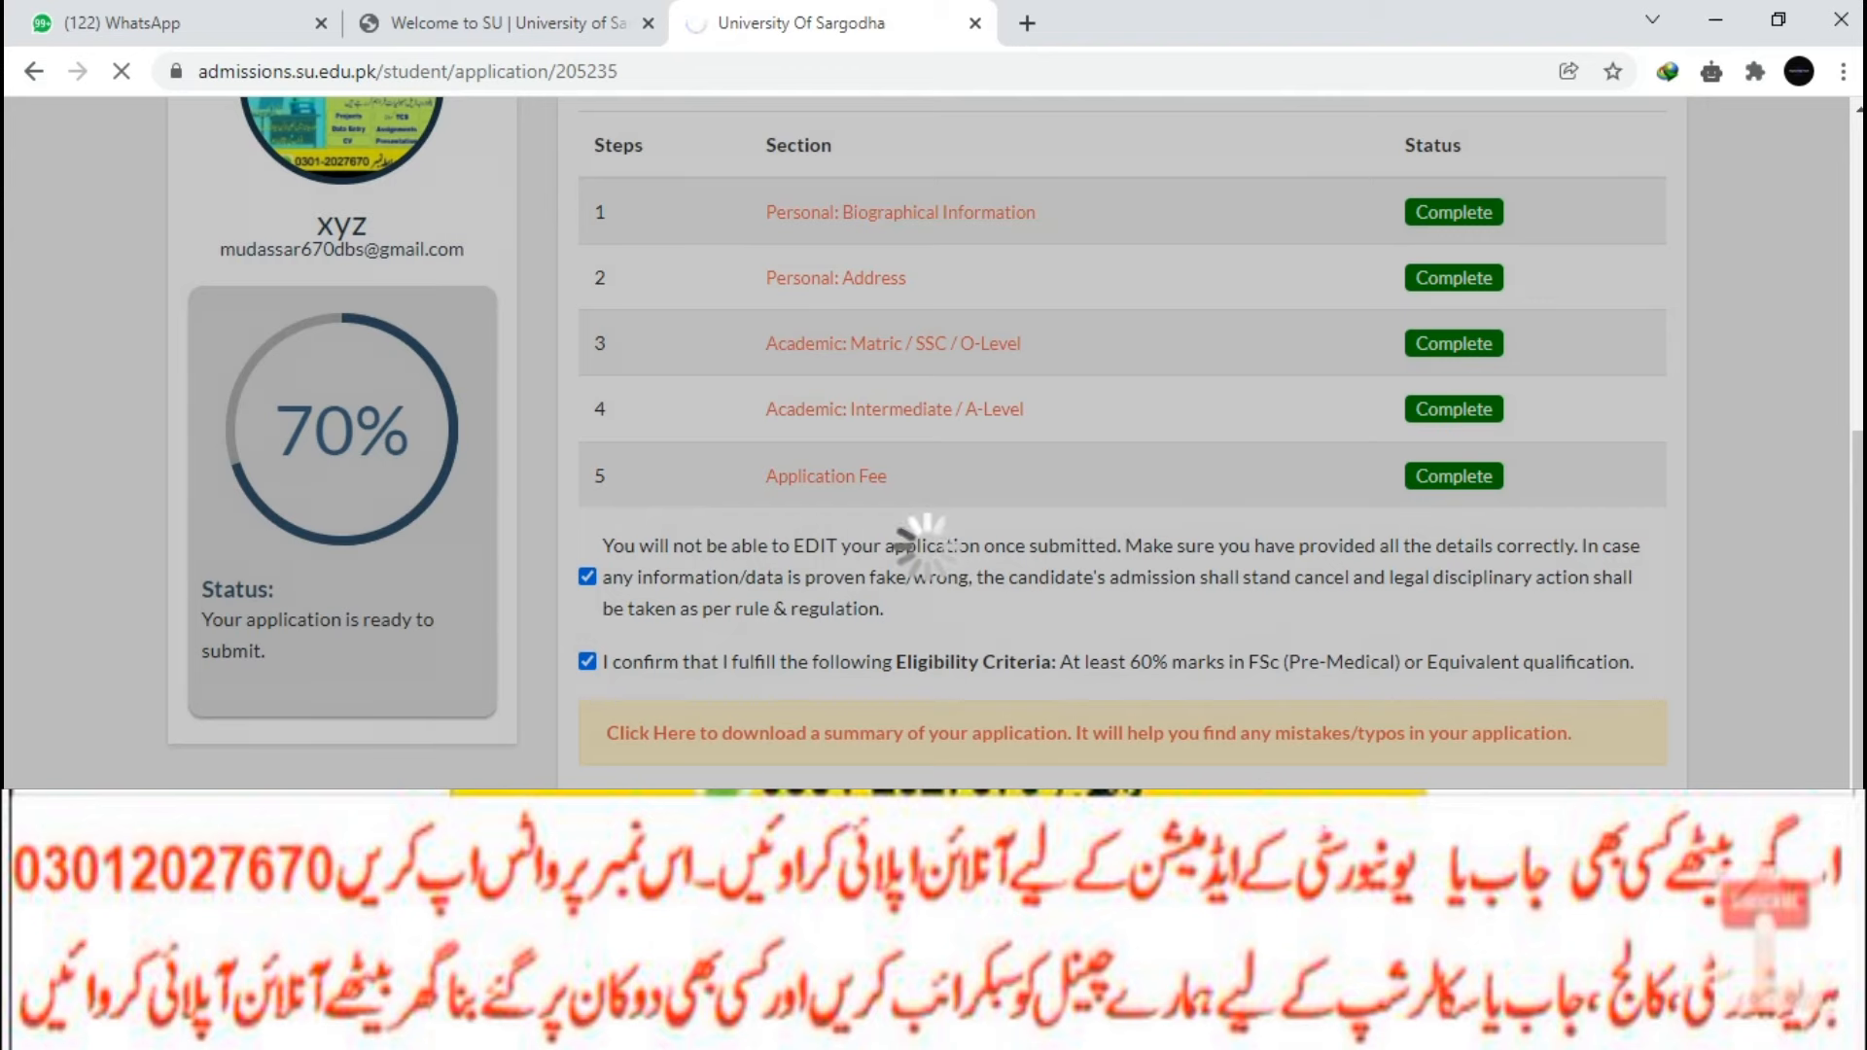
Download the submitted application copy as application_summary.pdf.
scroll(928, 443, down, 1)
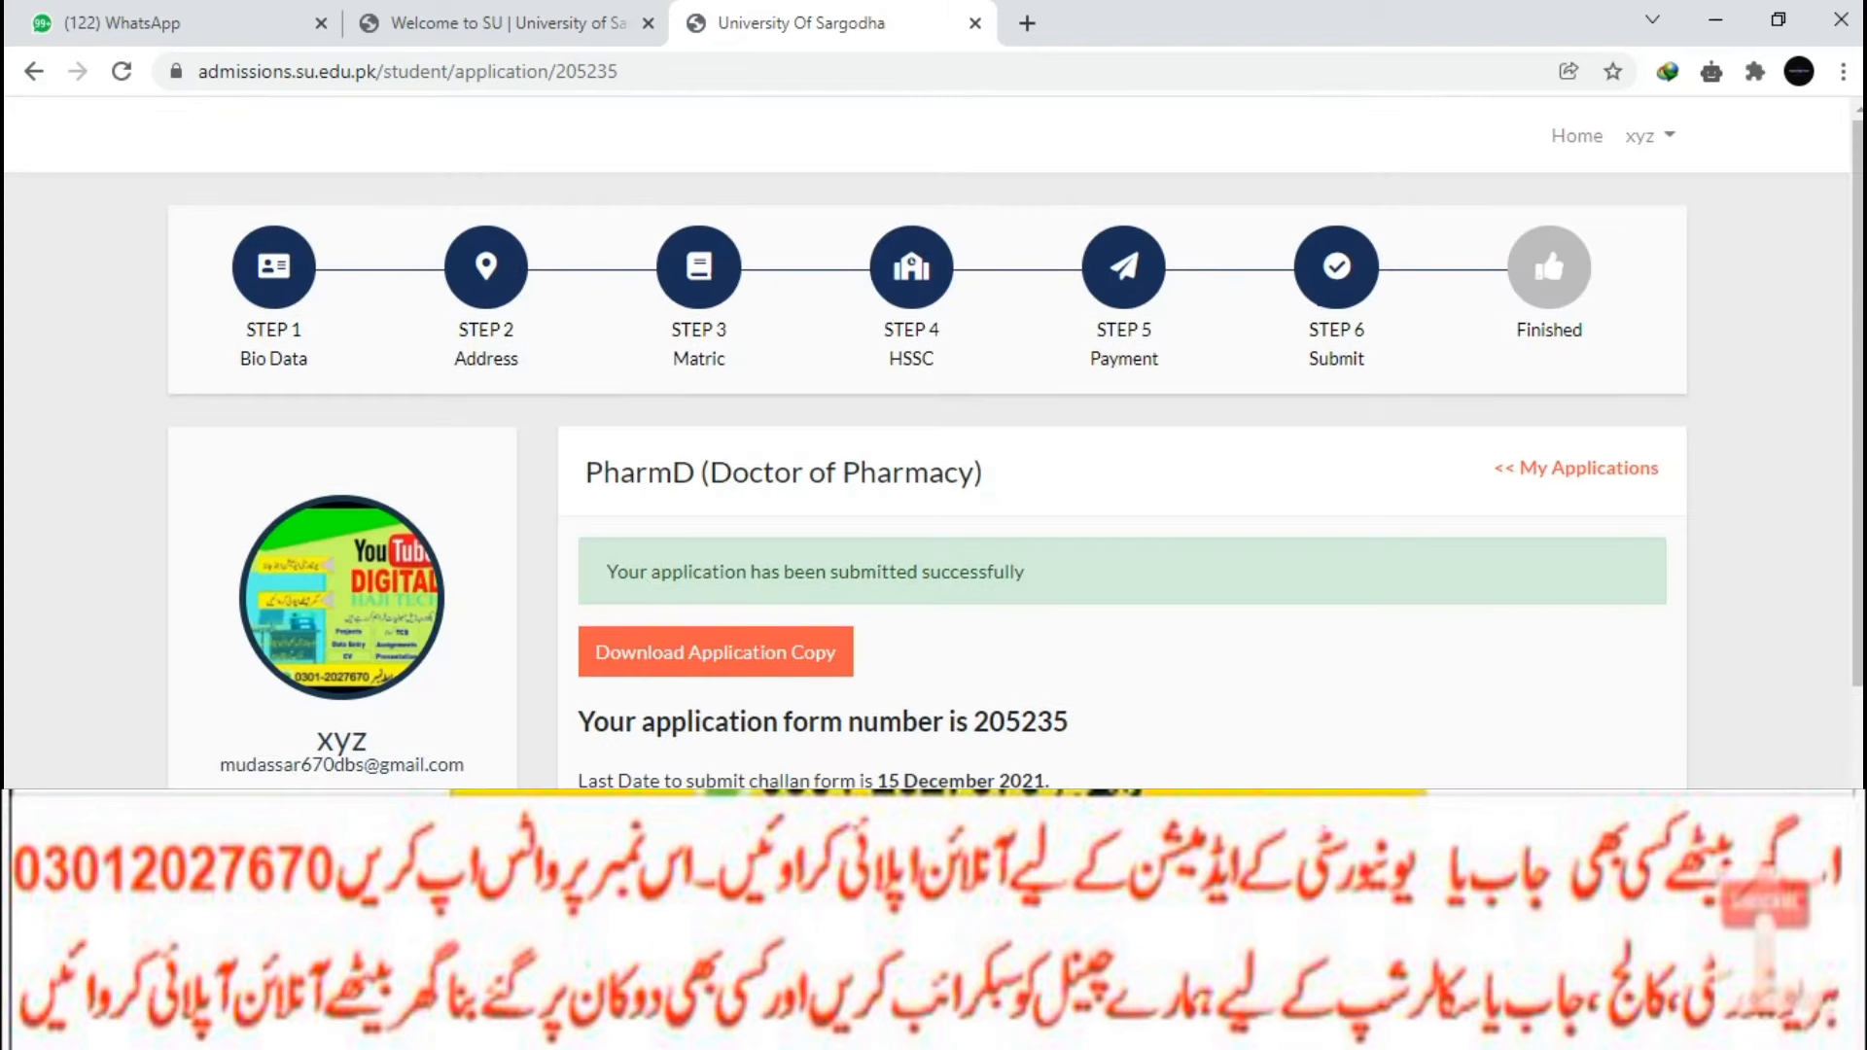
click(716, 515)
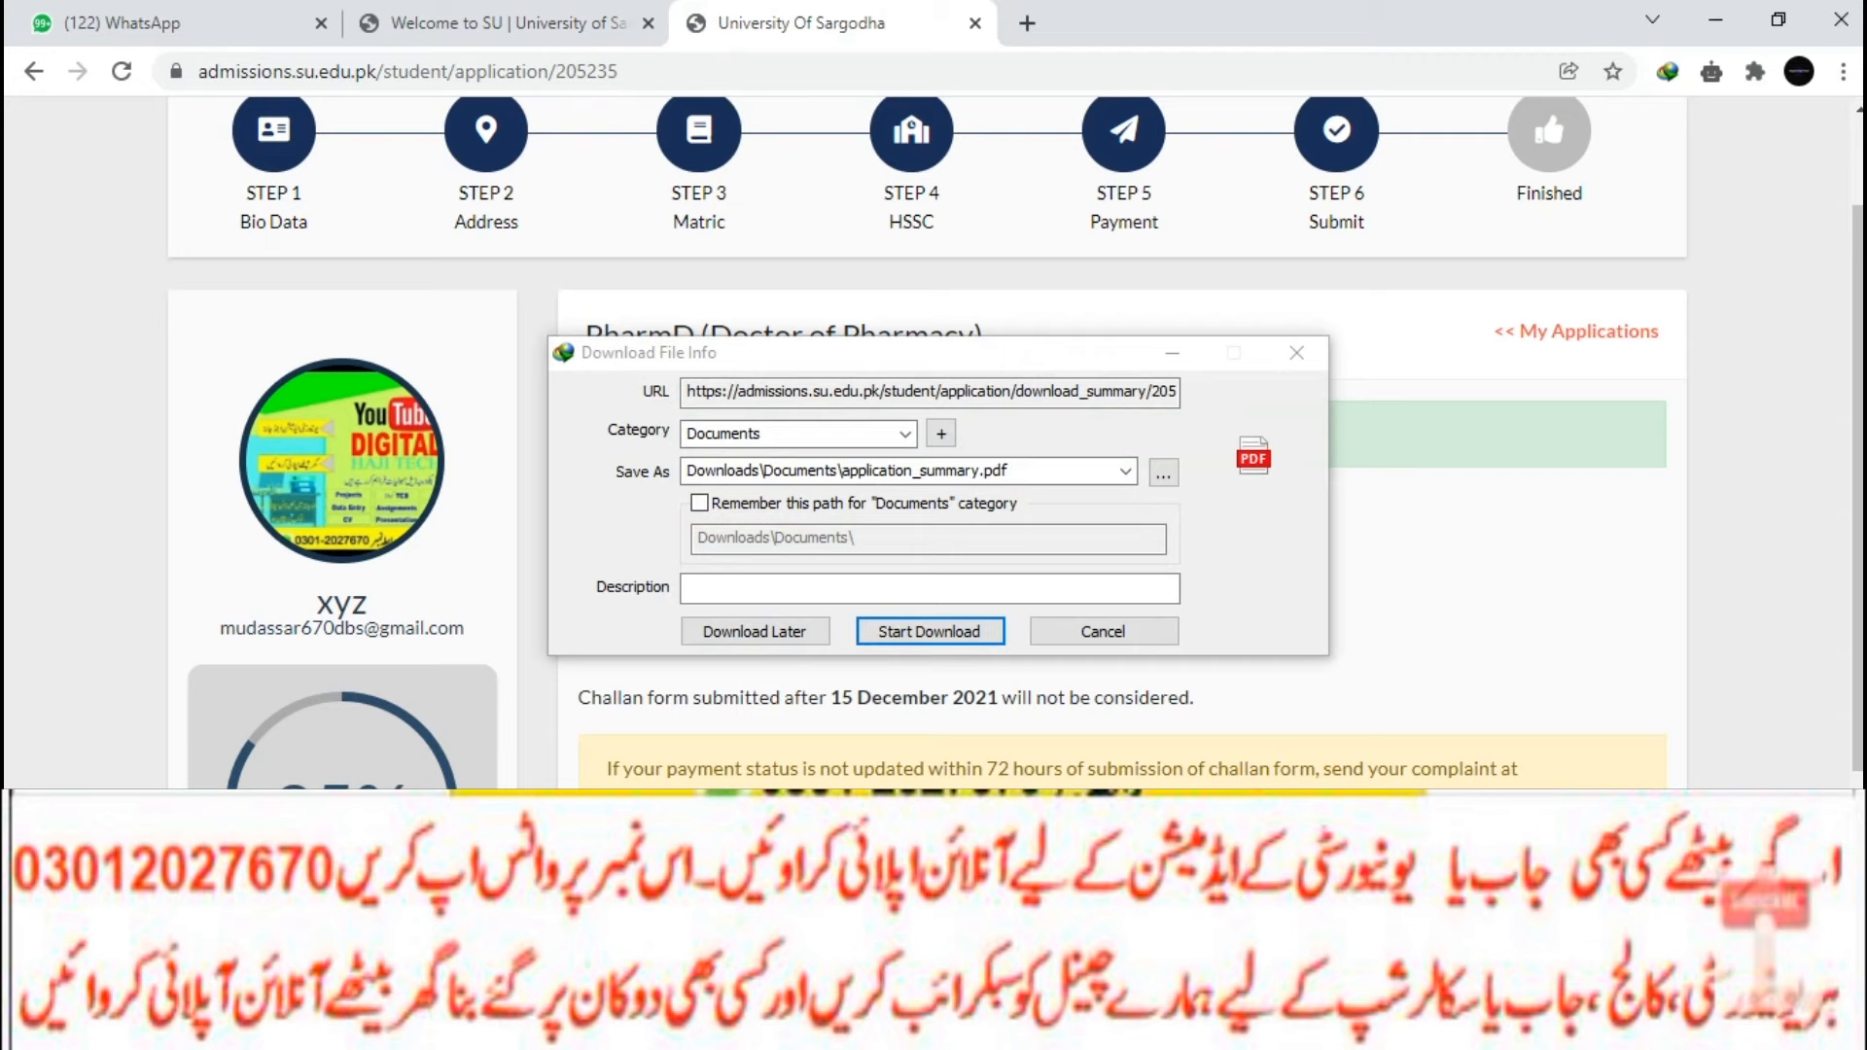
click(932, 631)
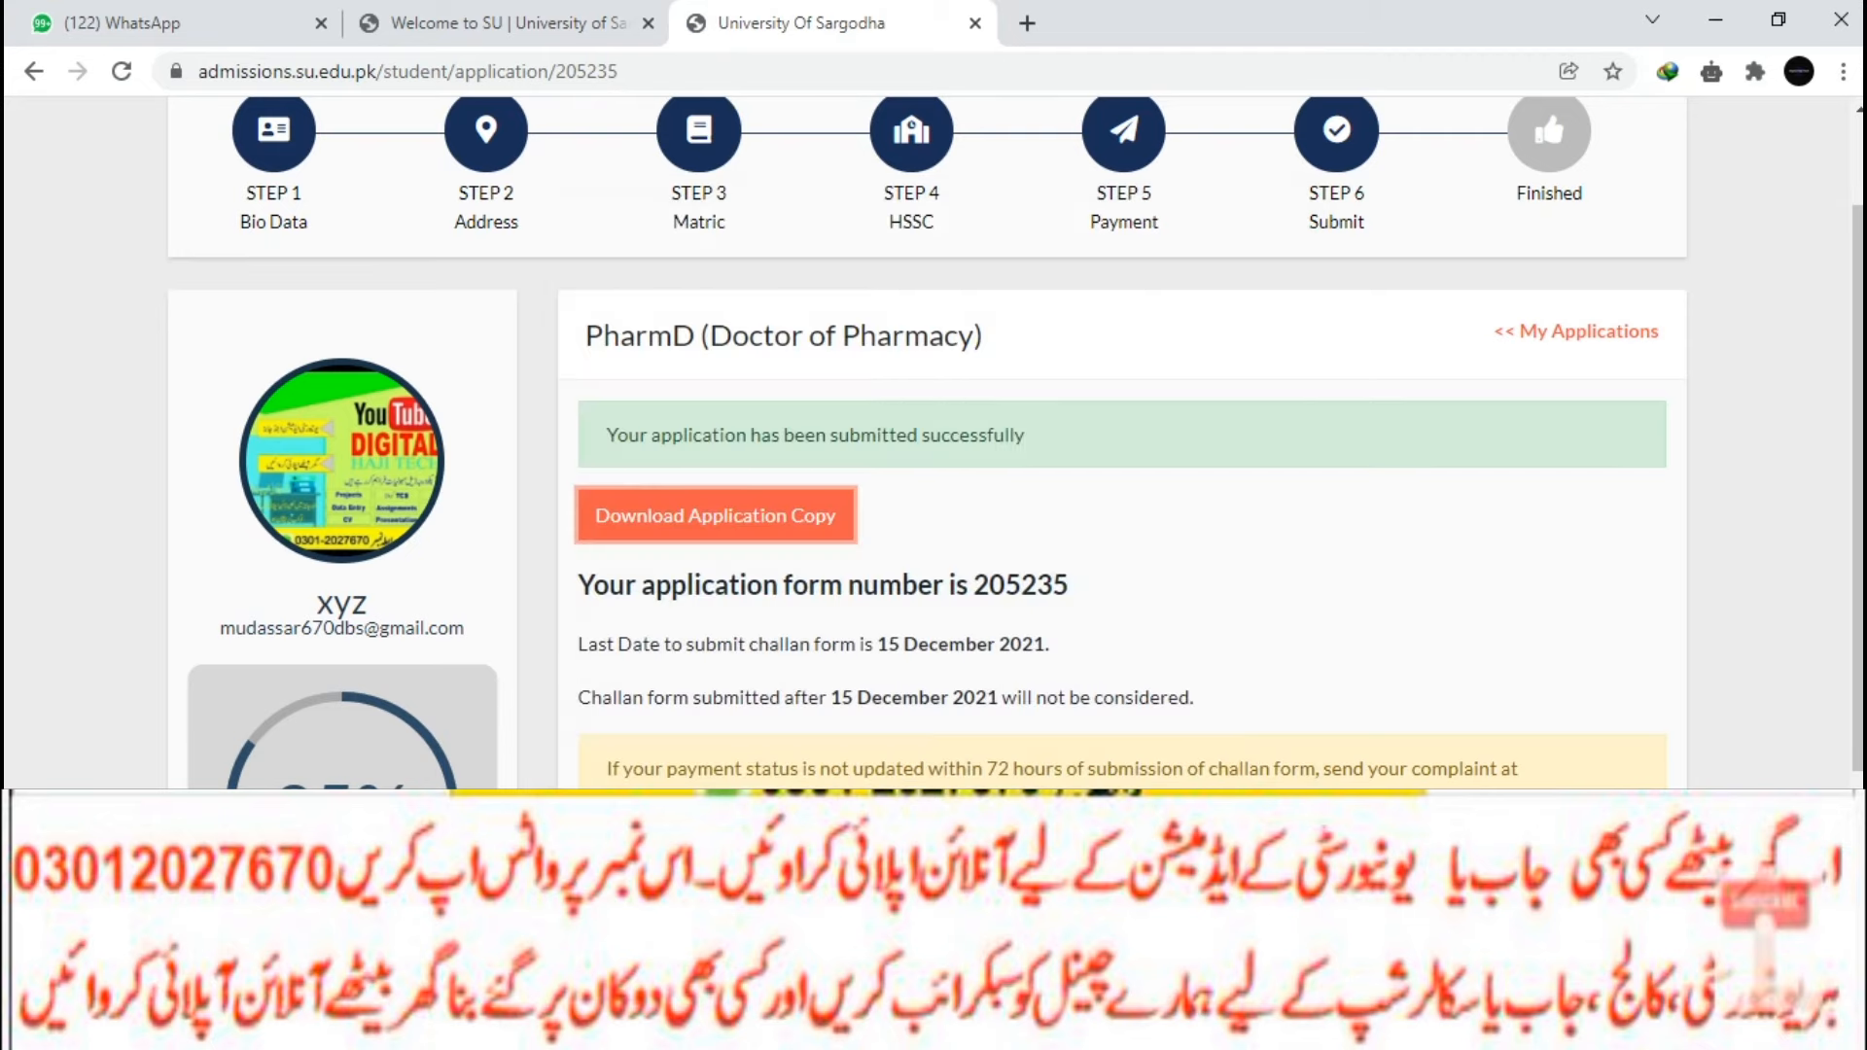
scroll(926, 444, down, 3)
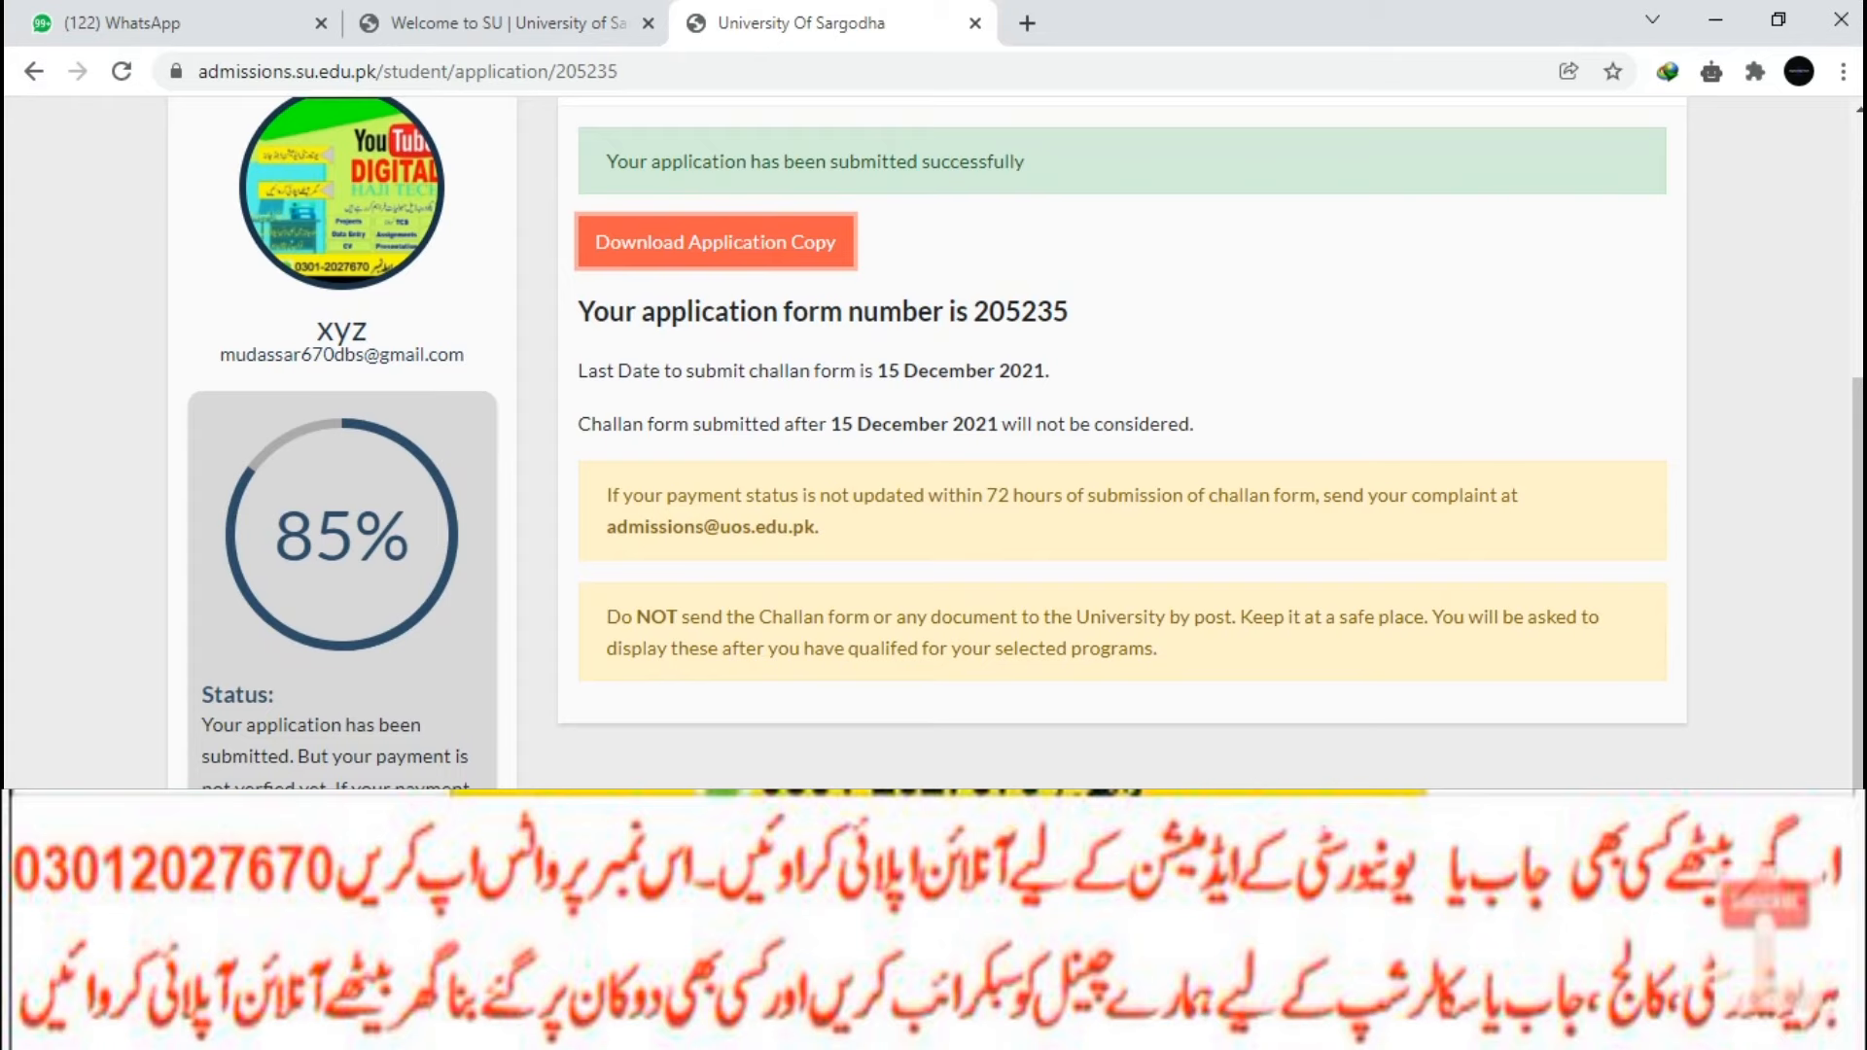
Return to the admissions home page and start an application in another program.
scroll(1016, 444, up, 1)
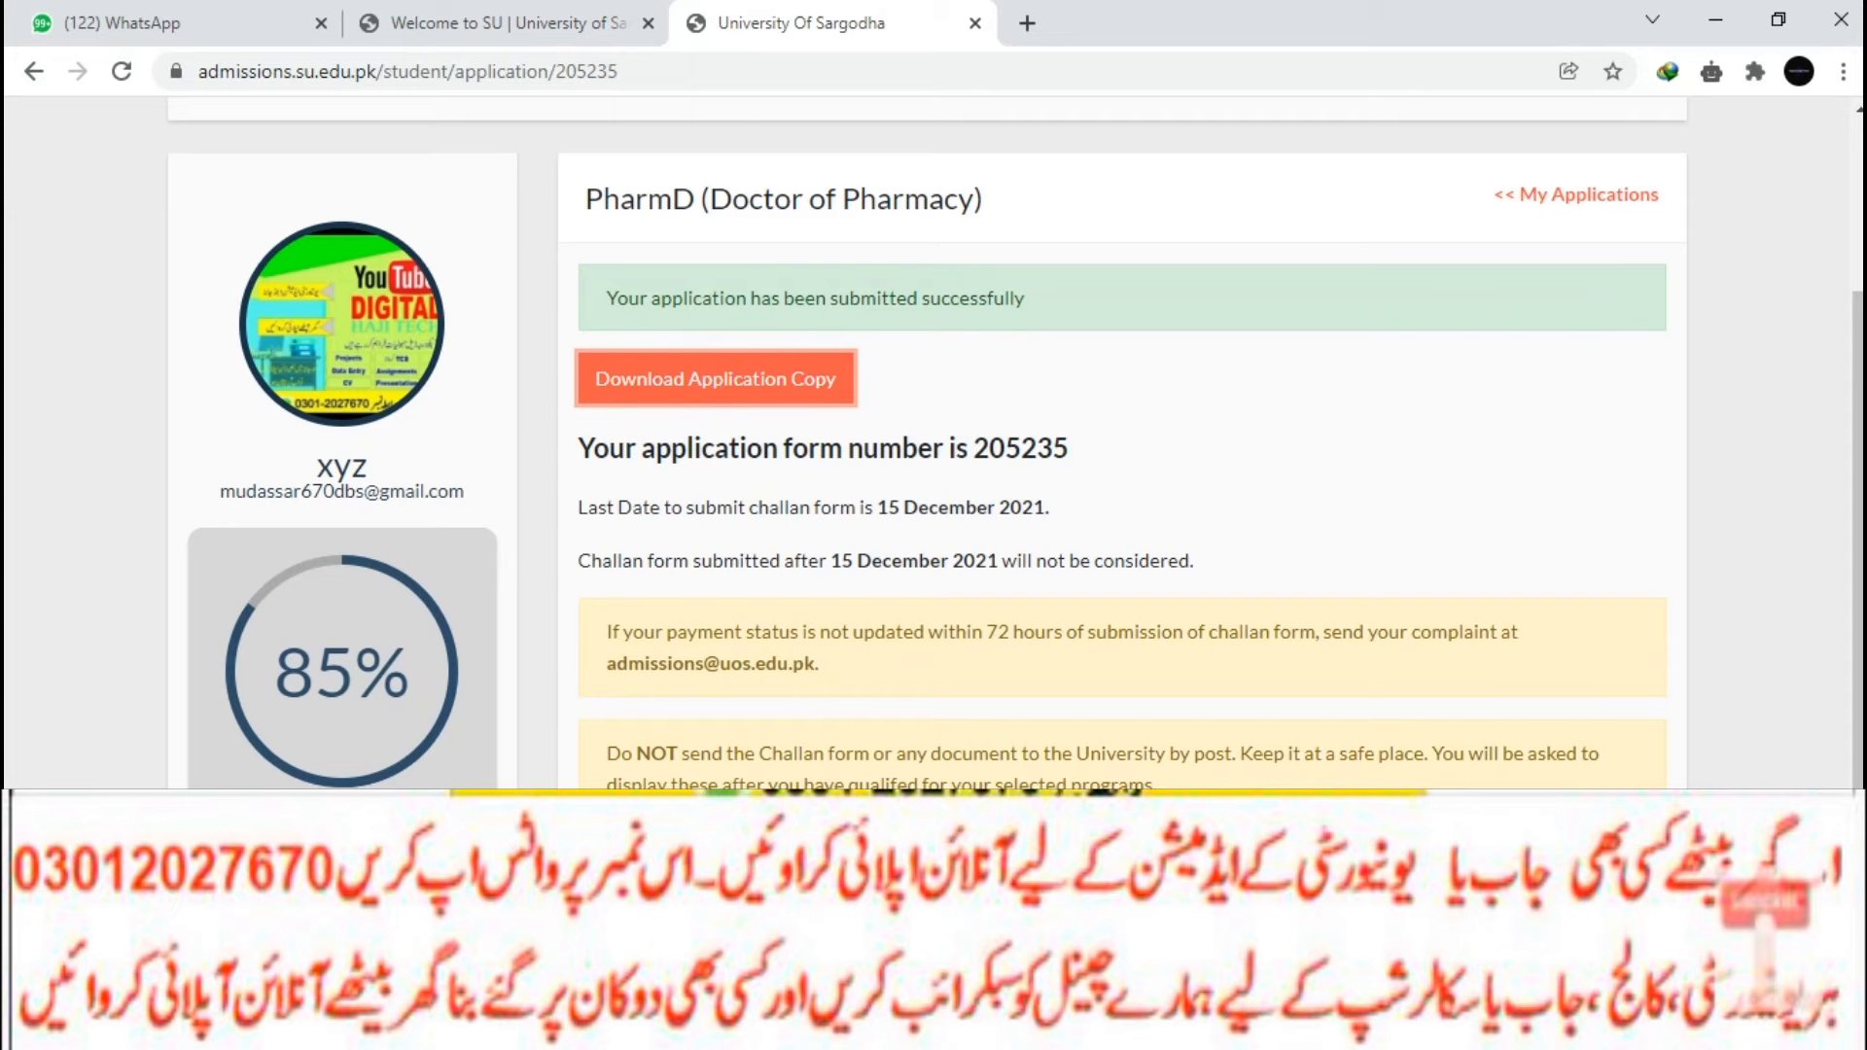
scroll(1017, 443, up, 2)
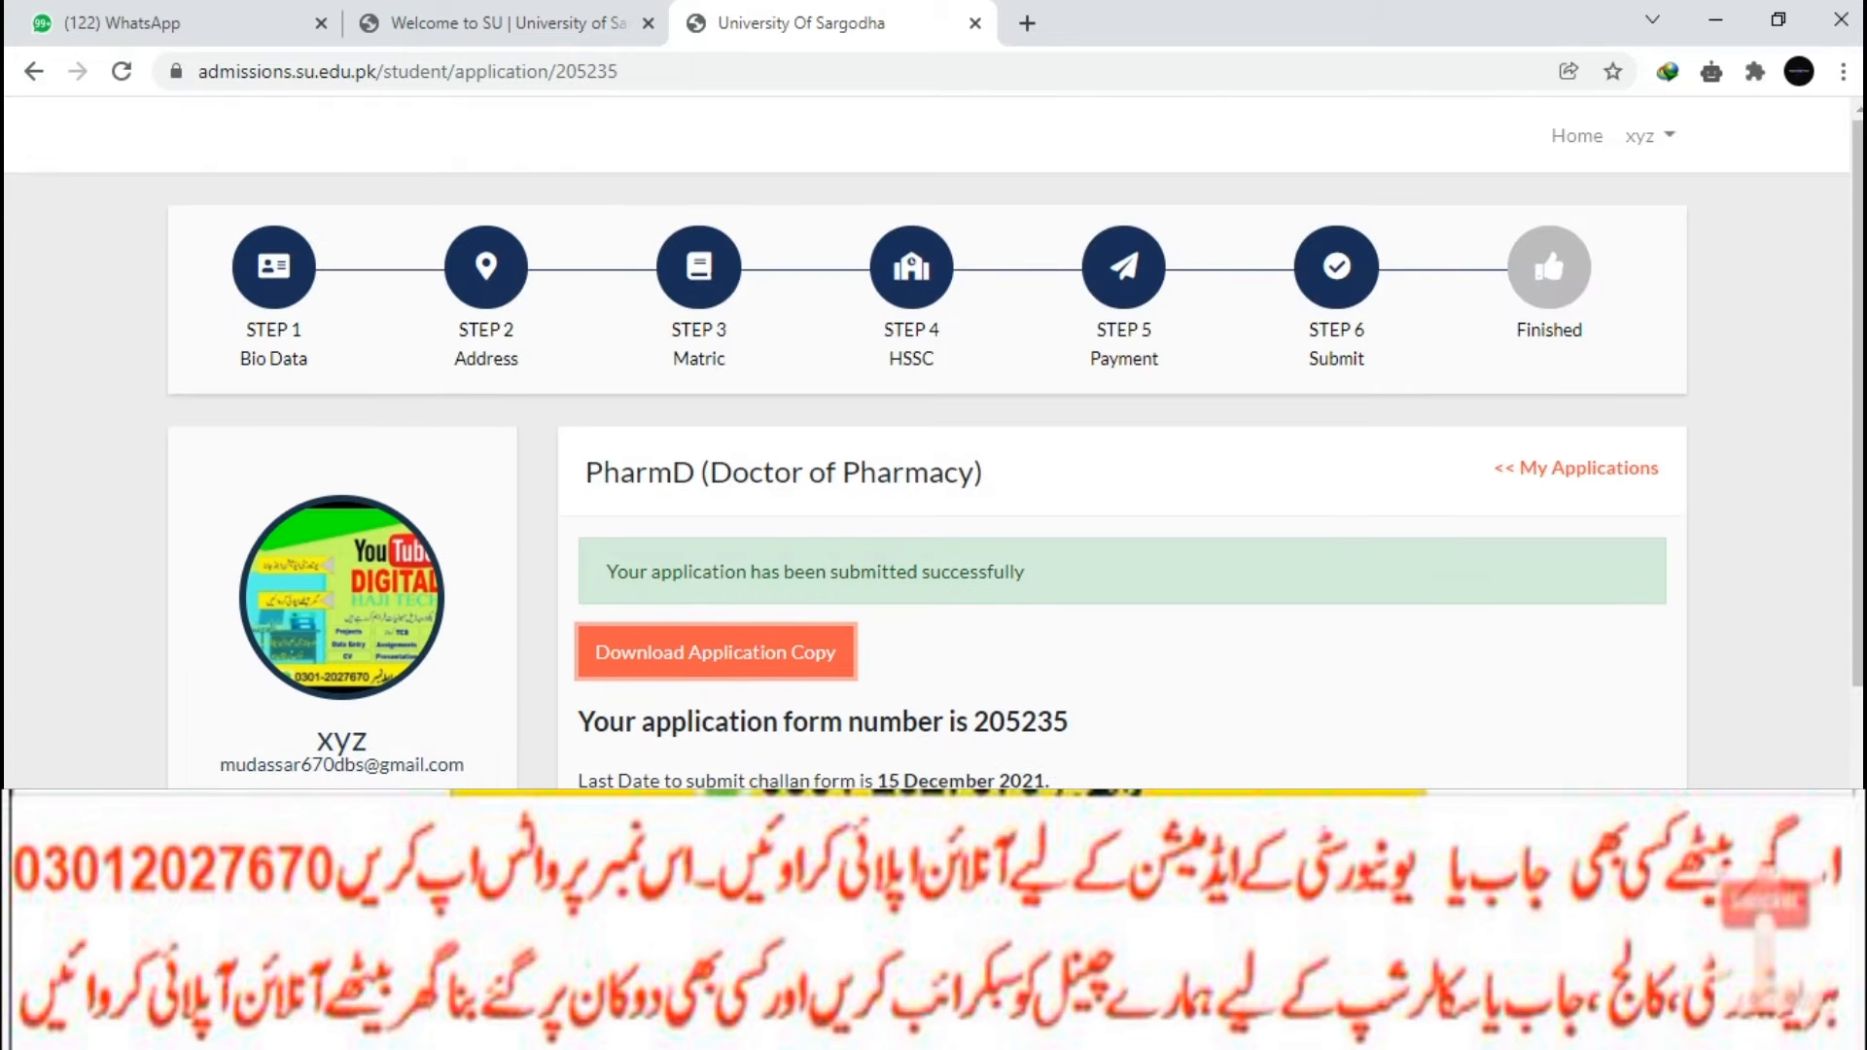
click(1576, 137)
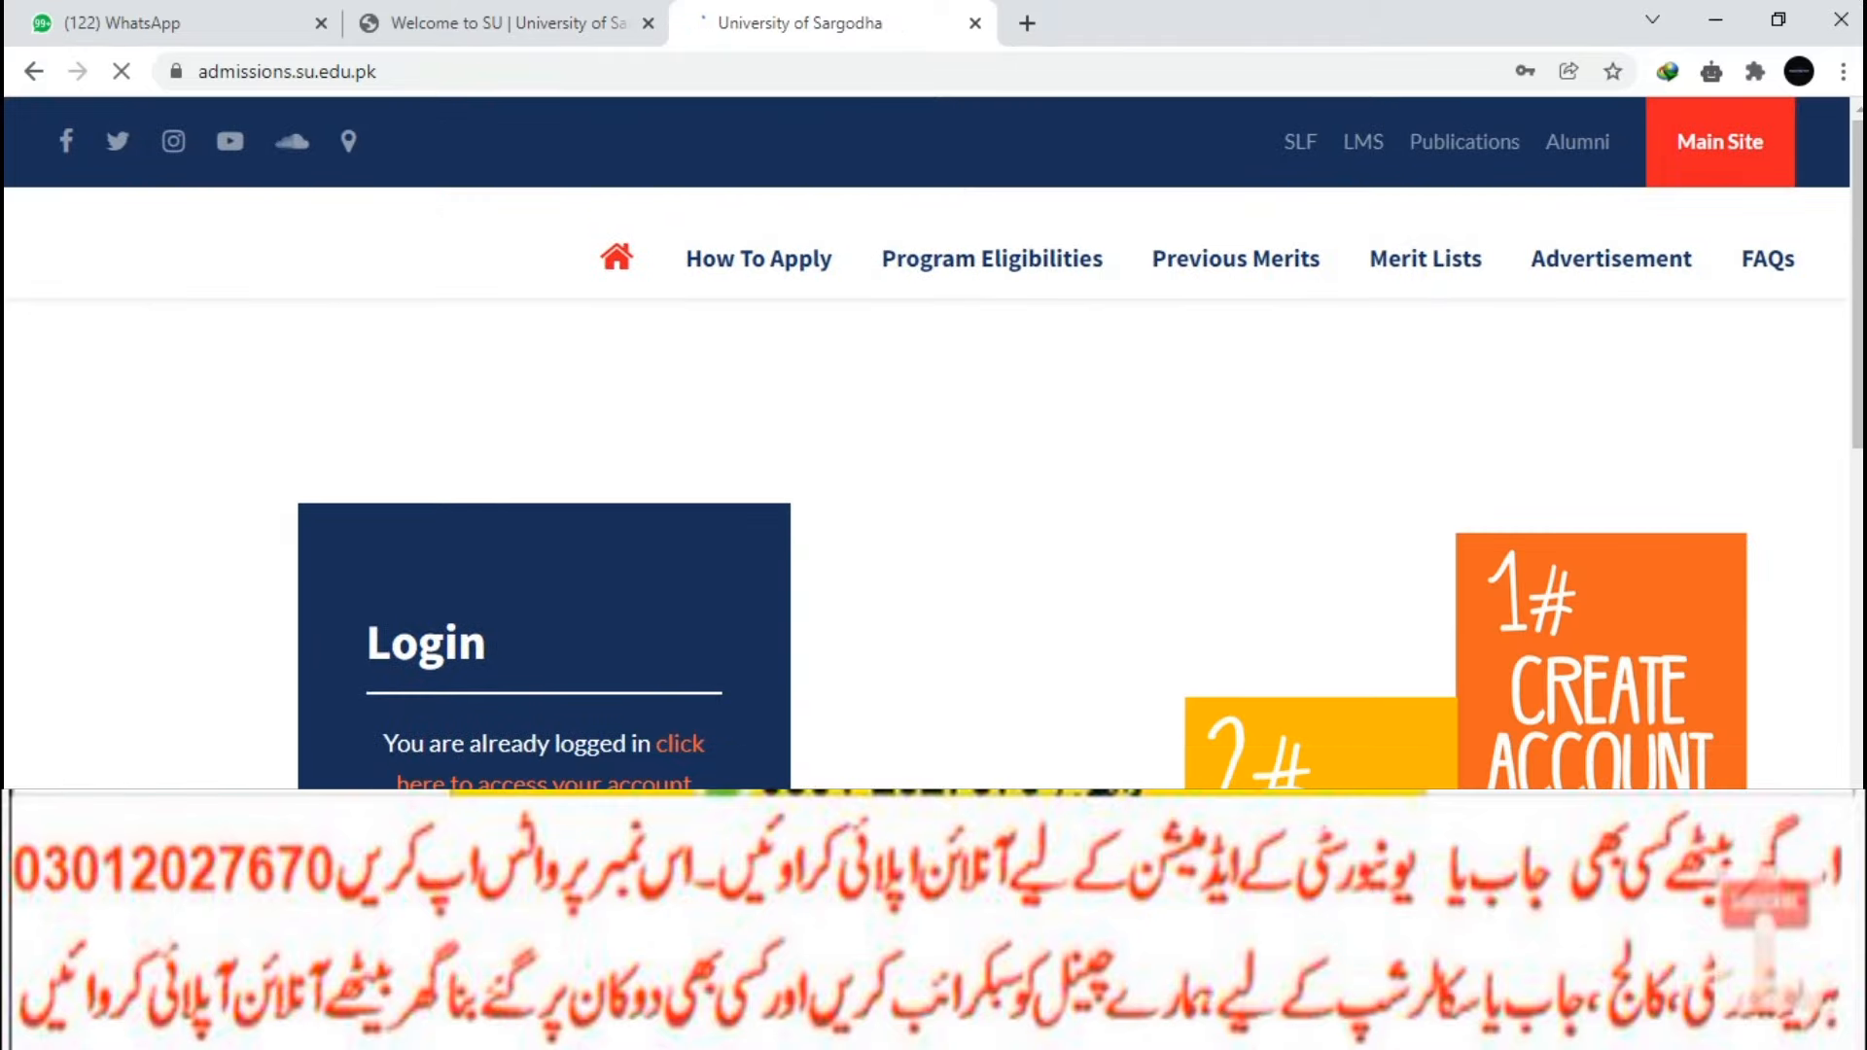
scroll(933, 486, down, 3)
click(545, 375)
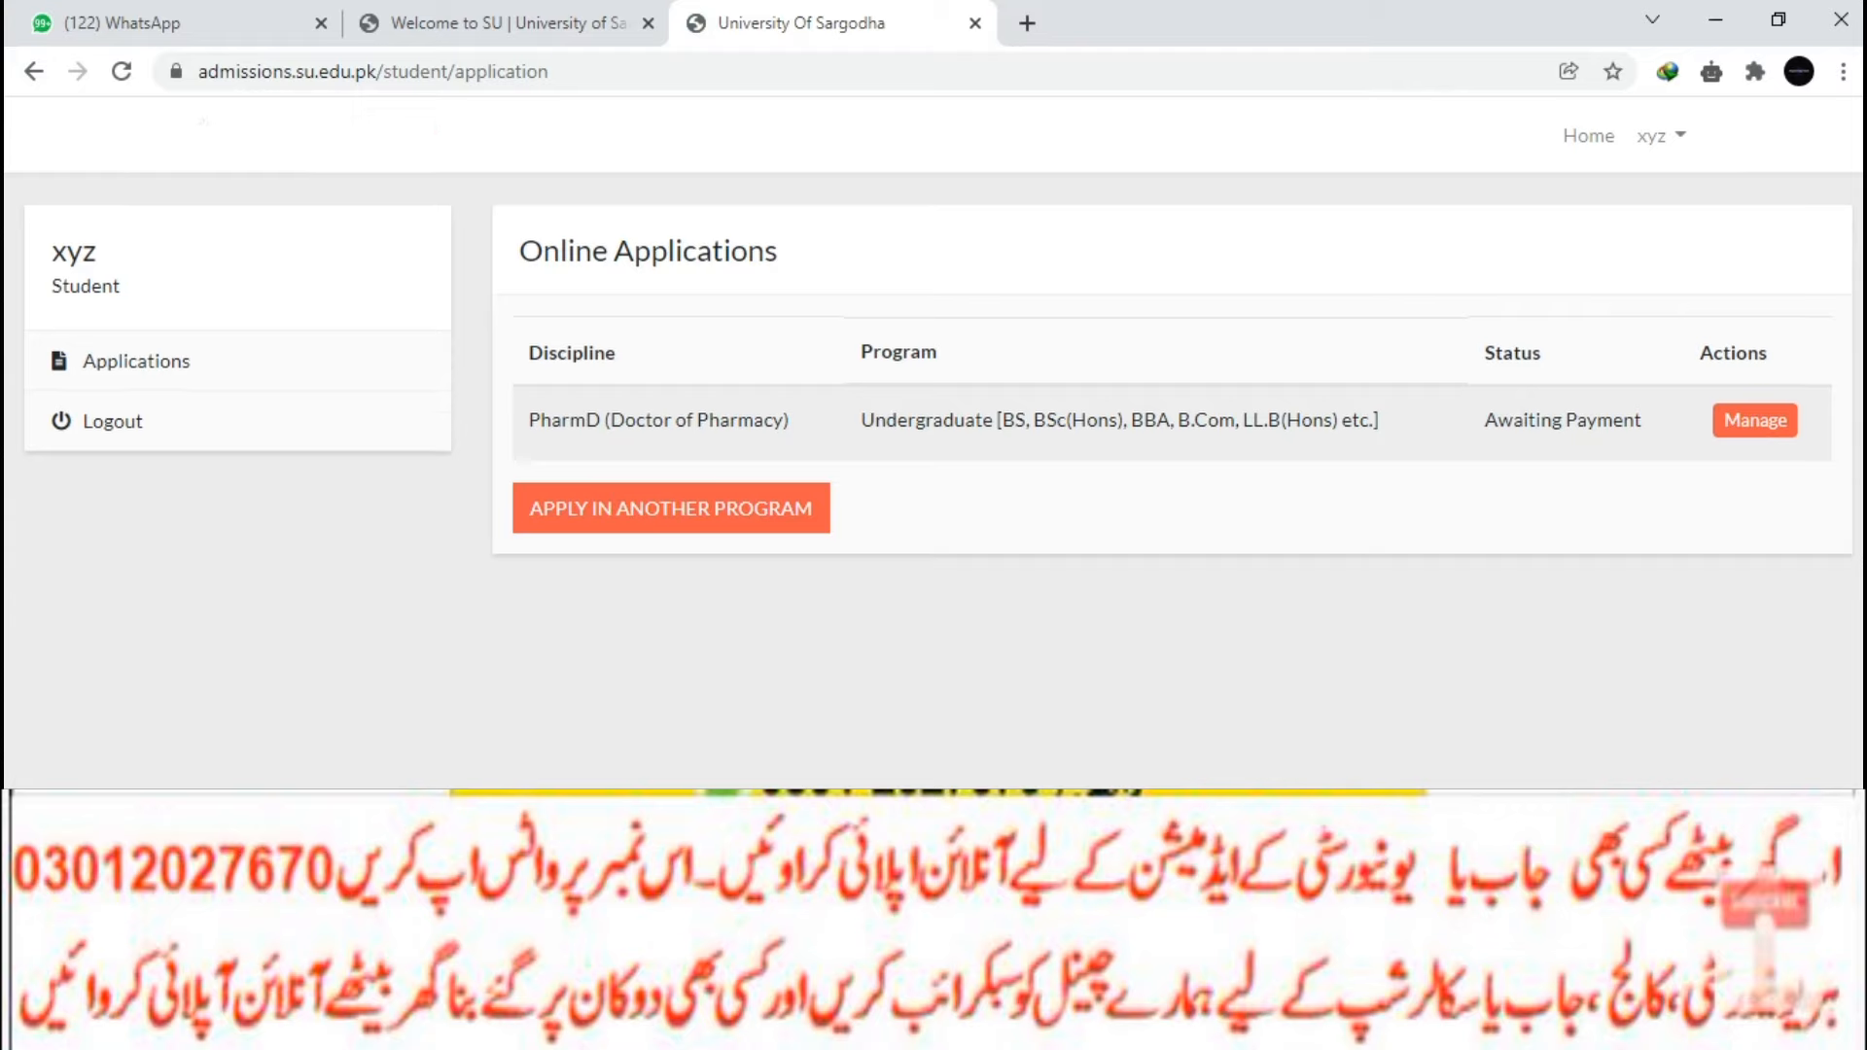
click(671, 508)
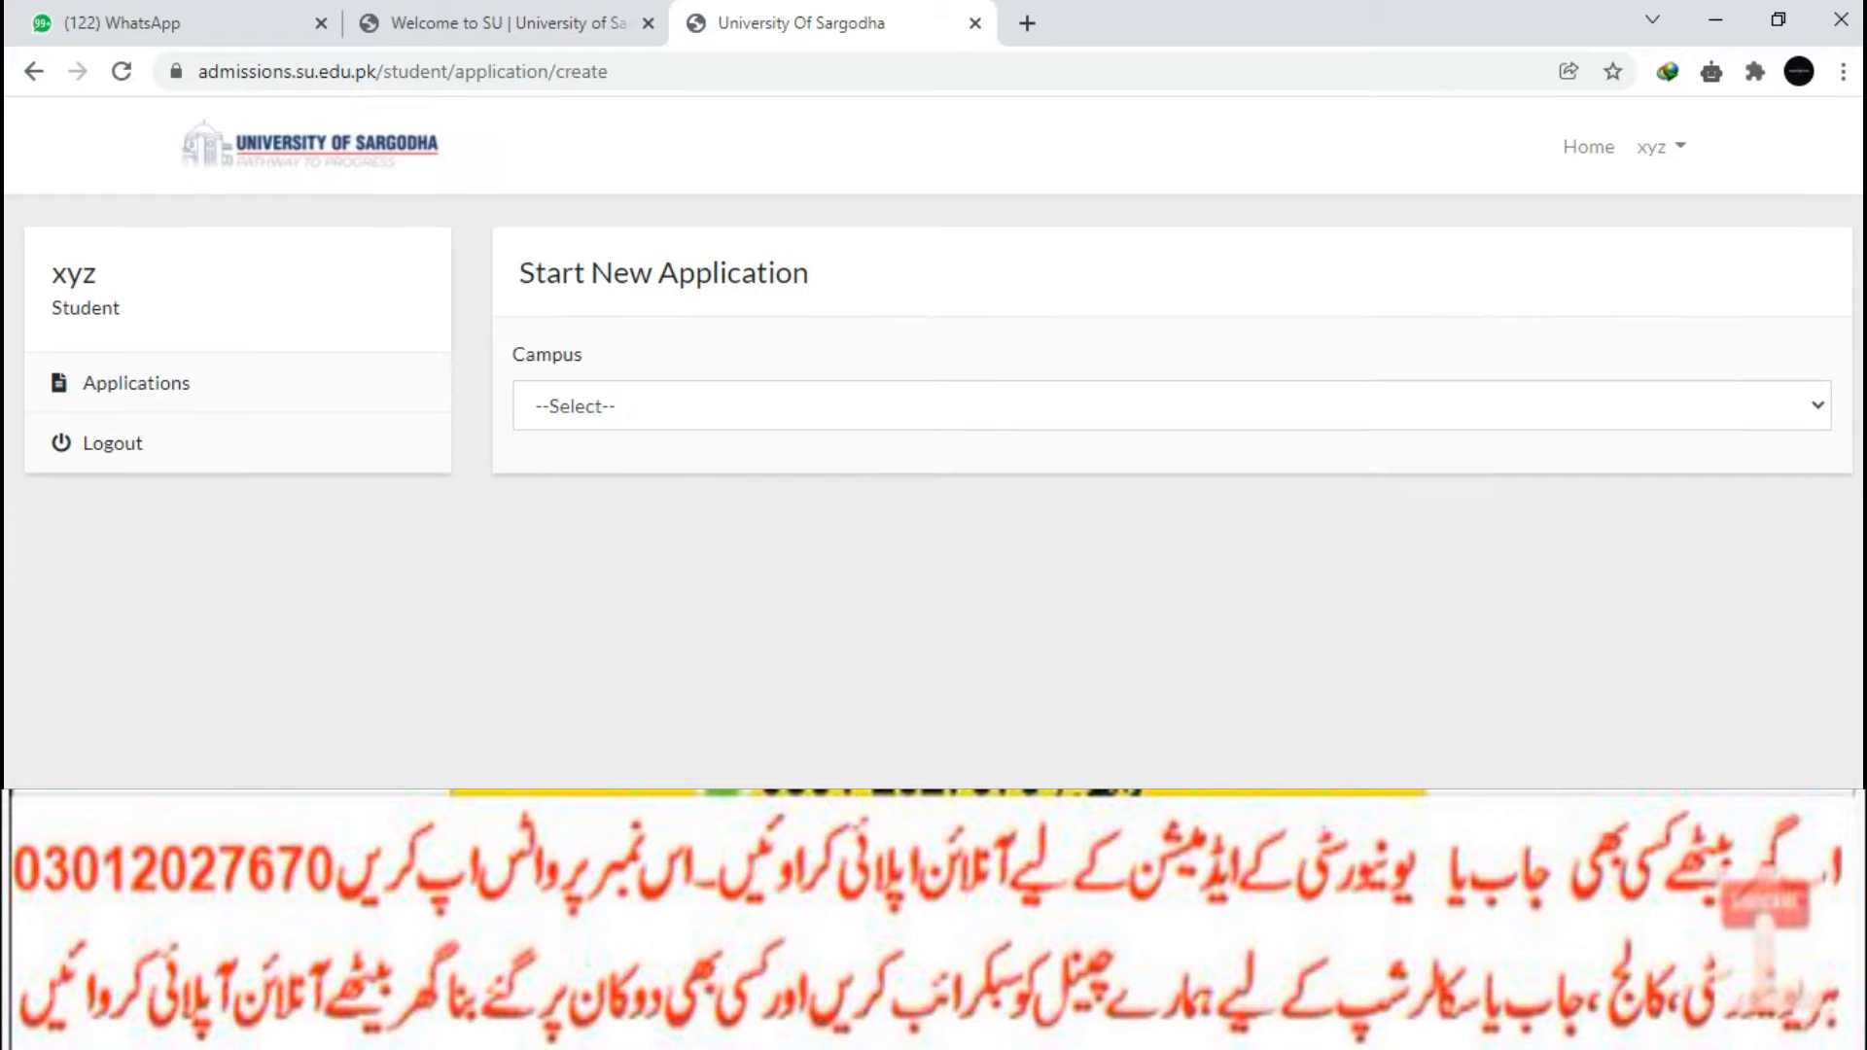
Pick Sargodha Medical College, Allied Health Sciences, Undergraduate, DPT and create the application.
click(700, 384)
click(644, 496)
click(681, 499)
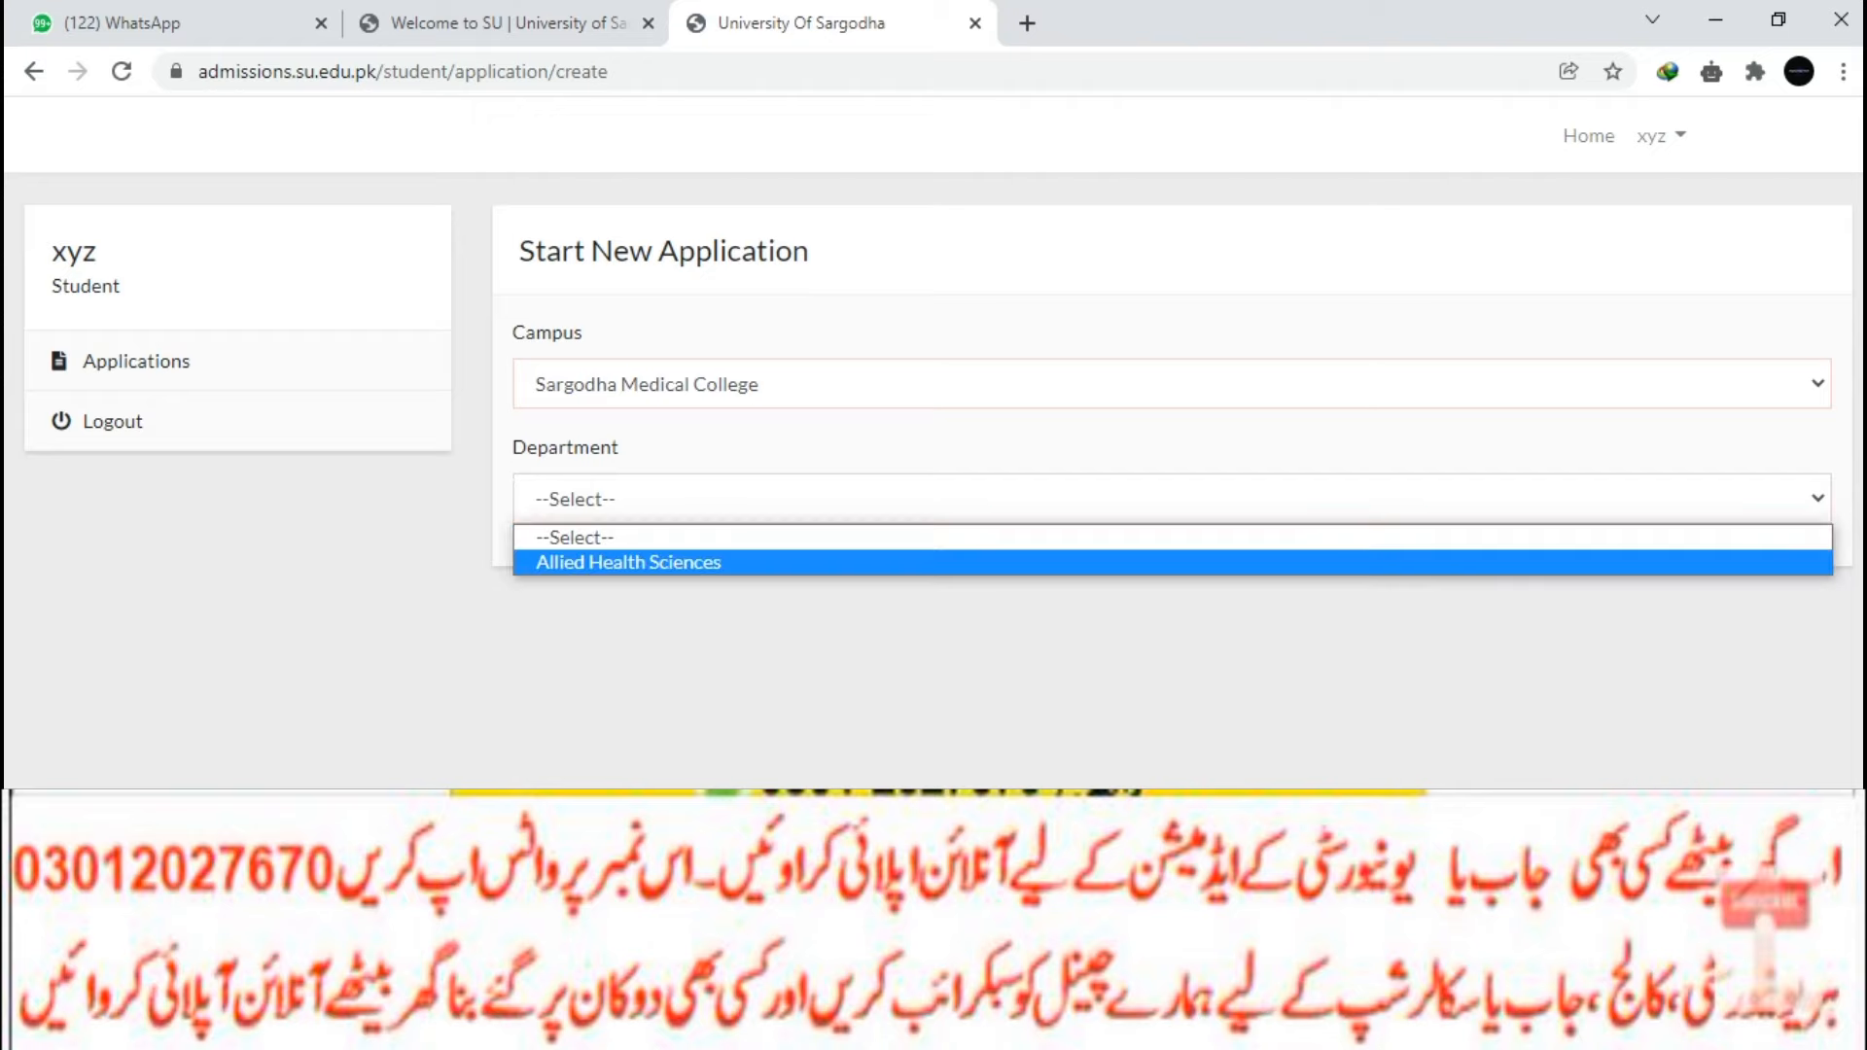
click(629, 562)
click(681, 614)
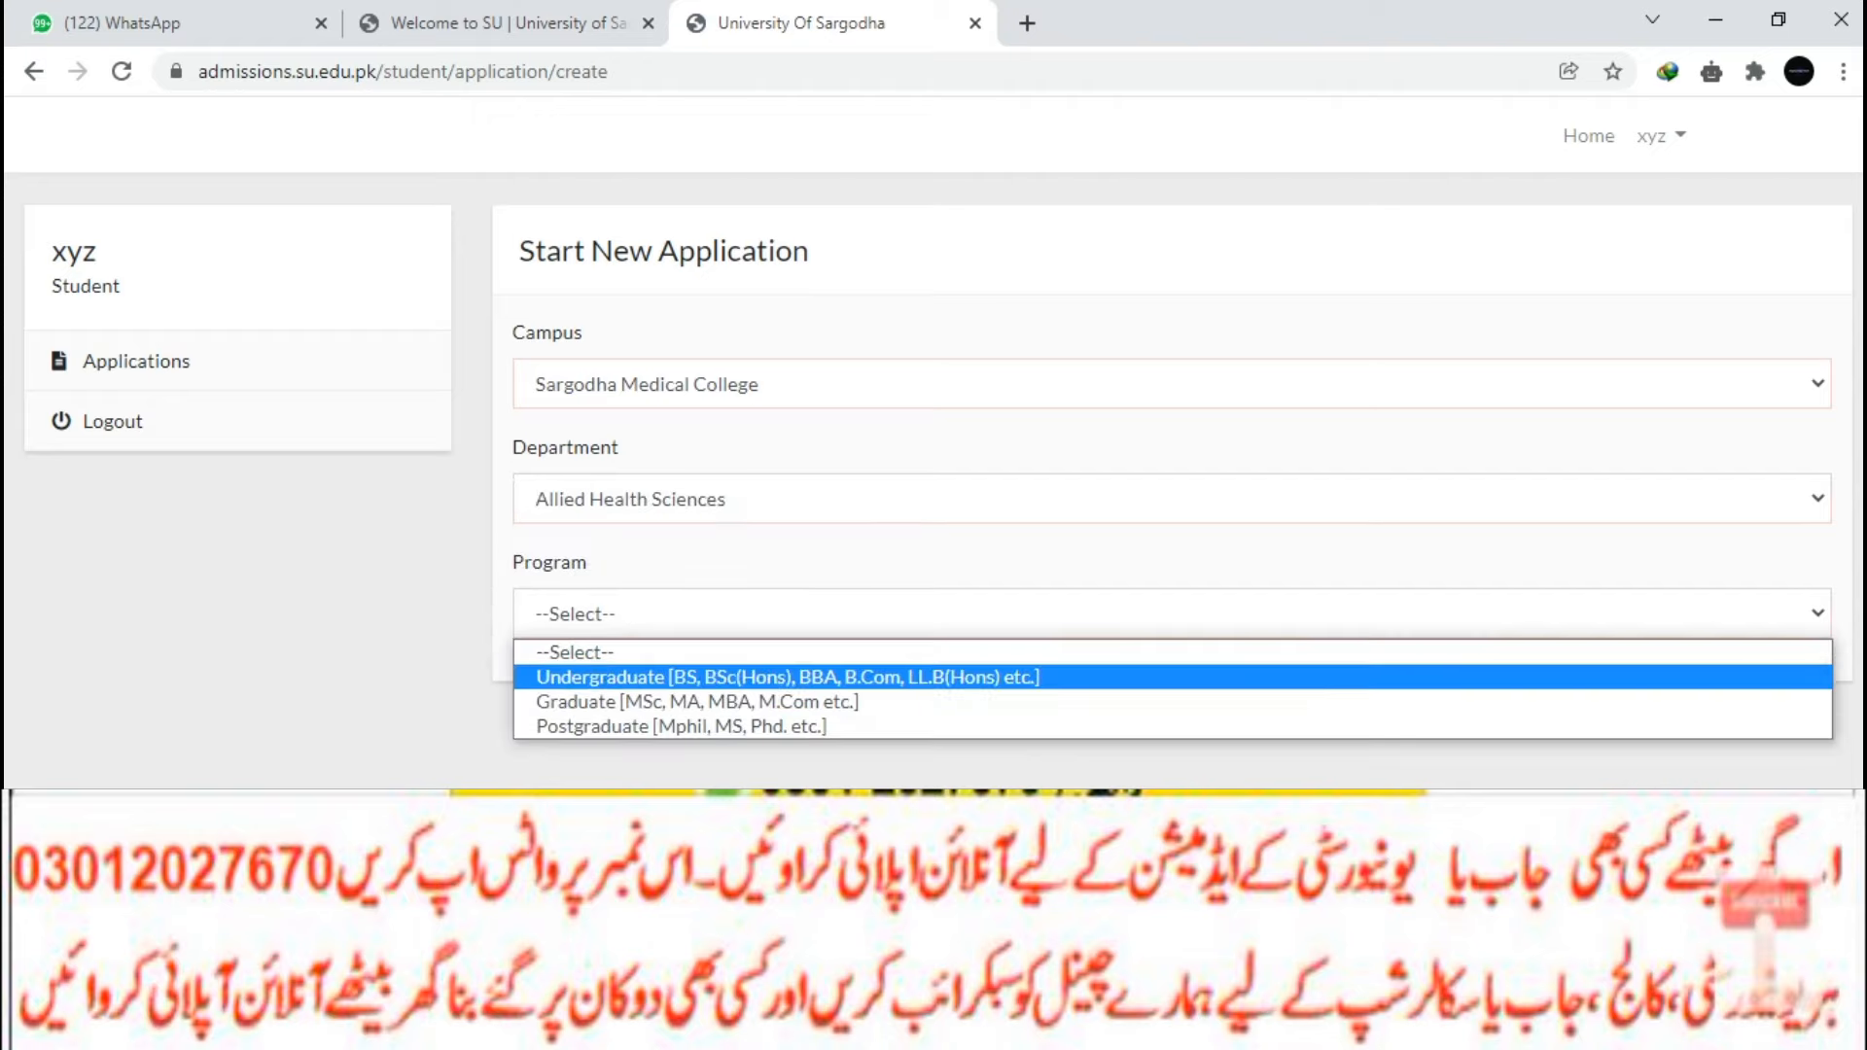
click(681, 677)
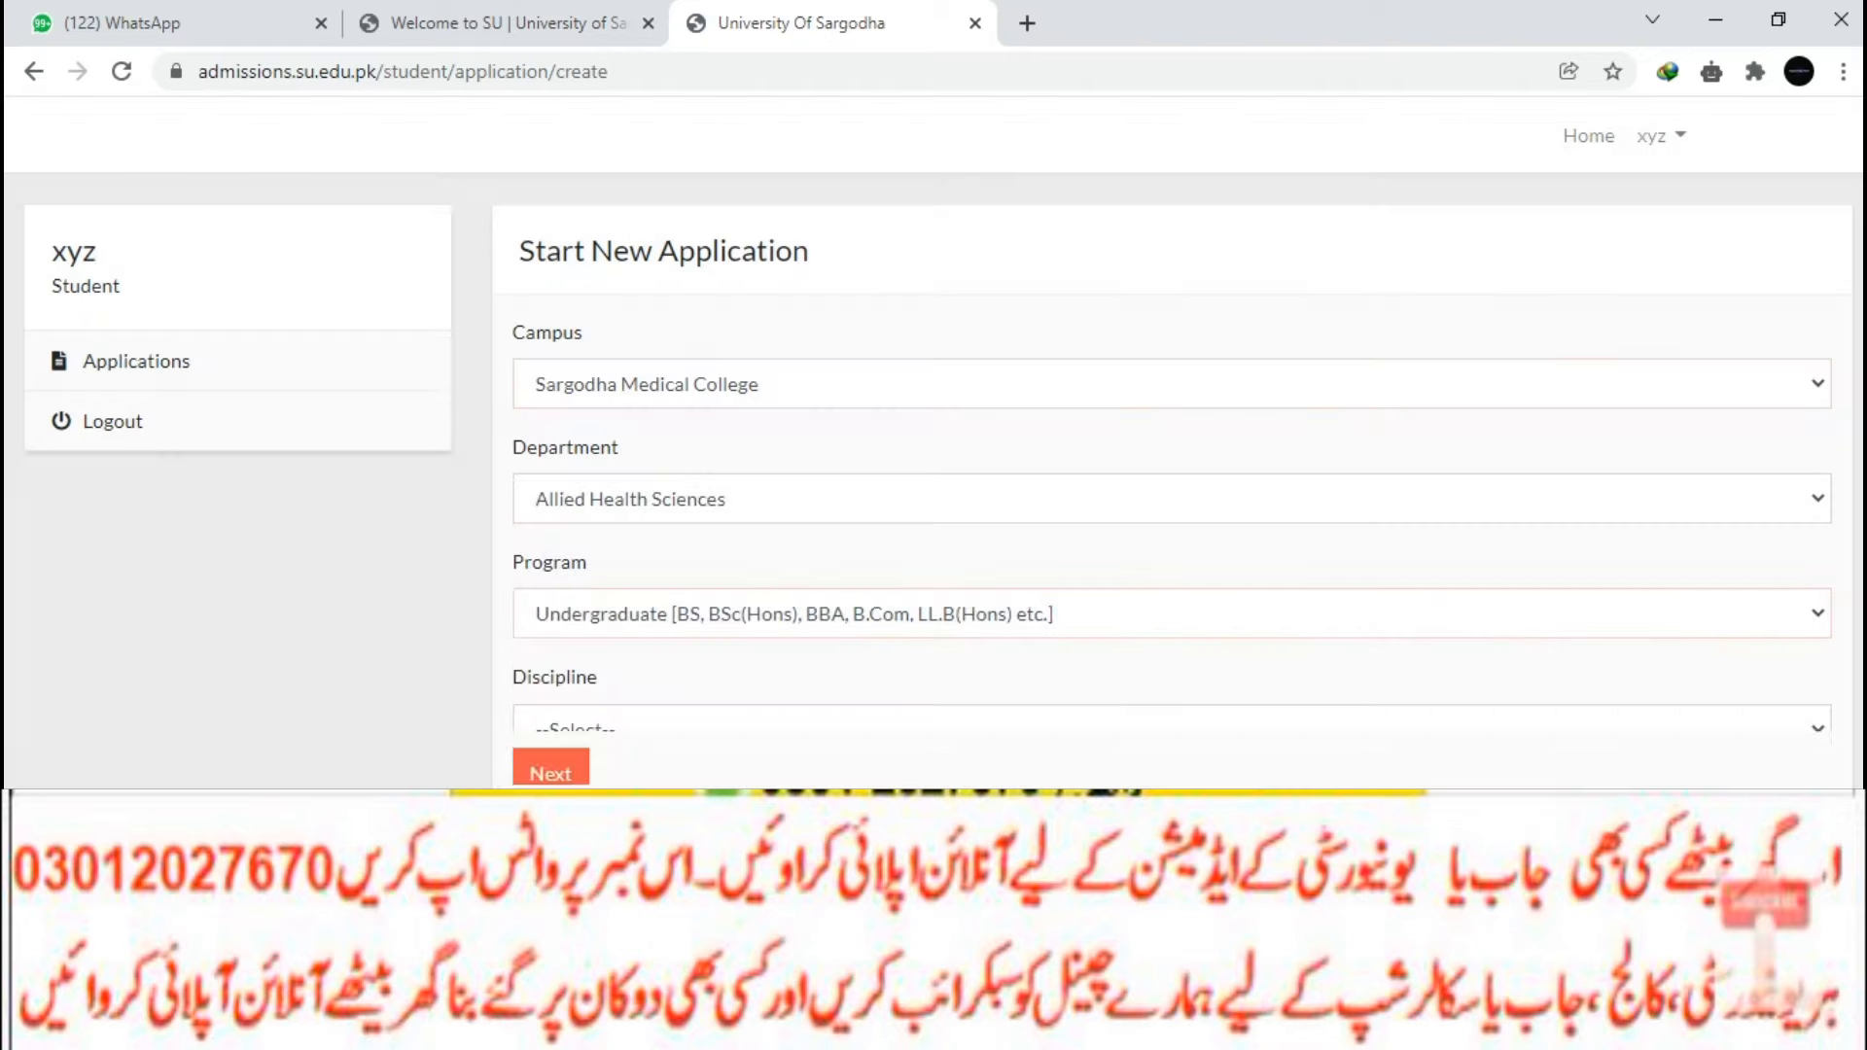
click(681, 730)
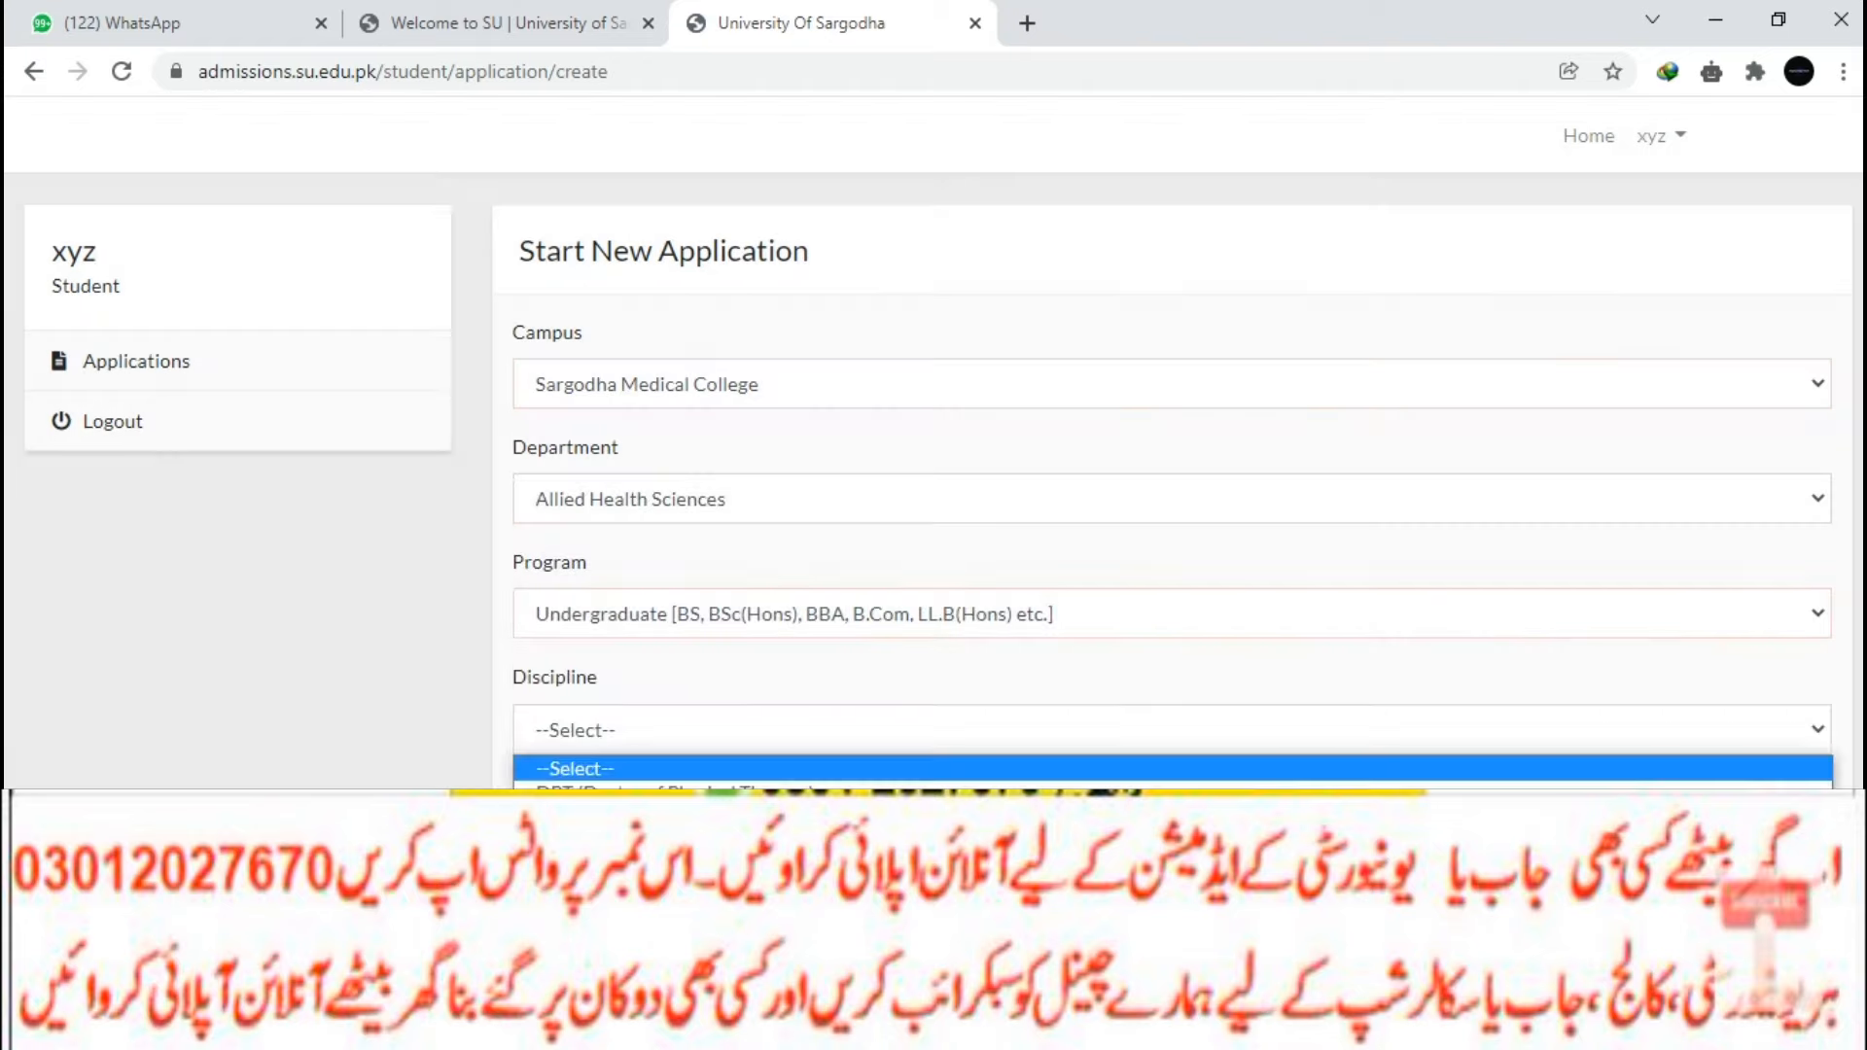
click(671, 793)
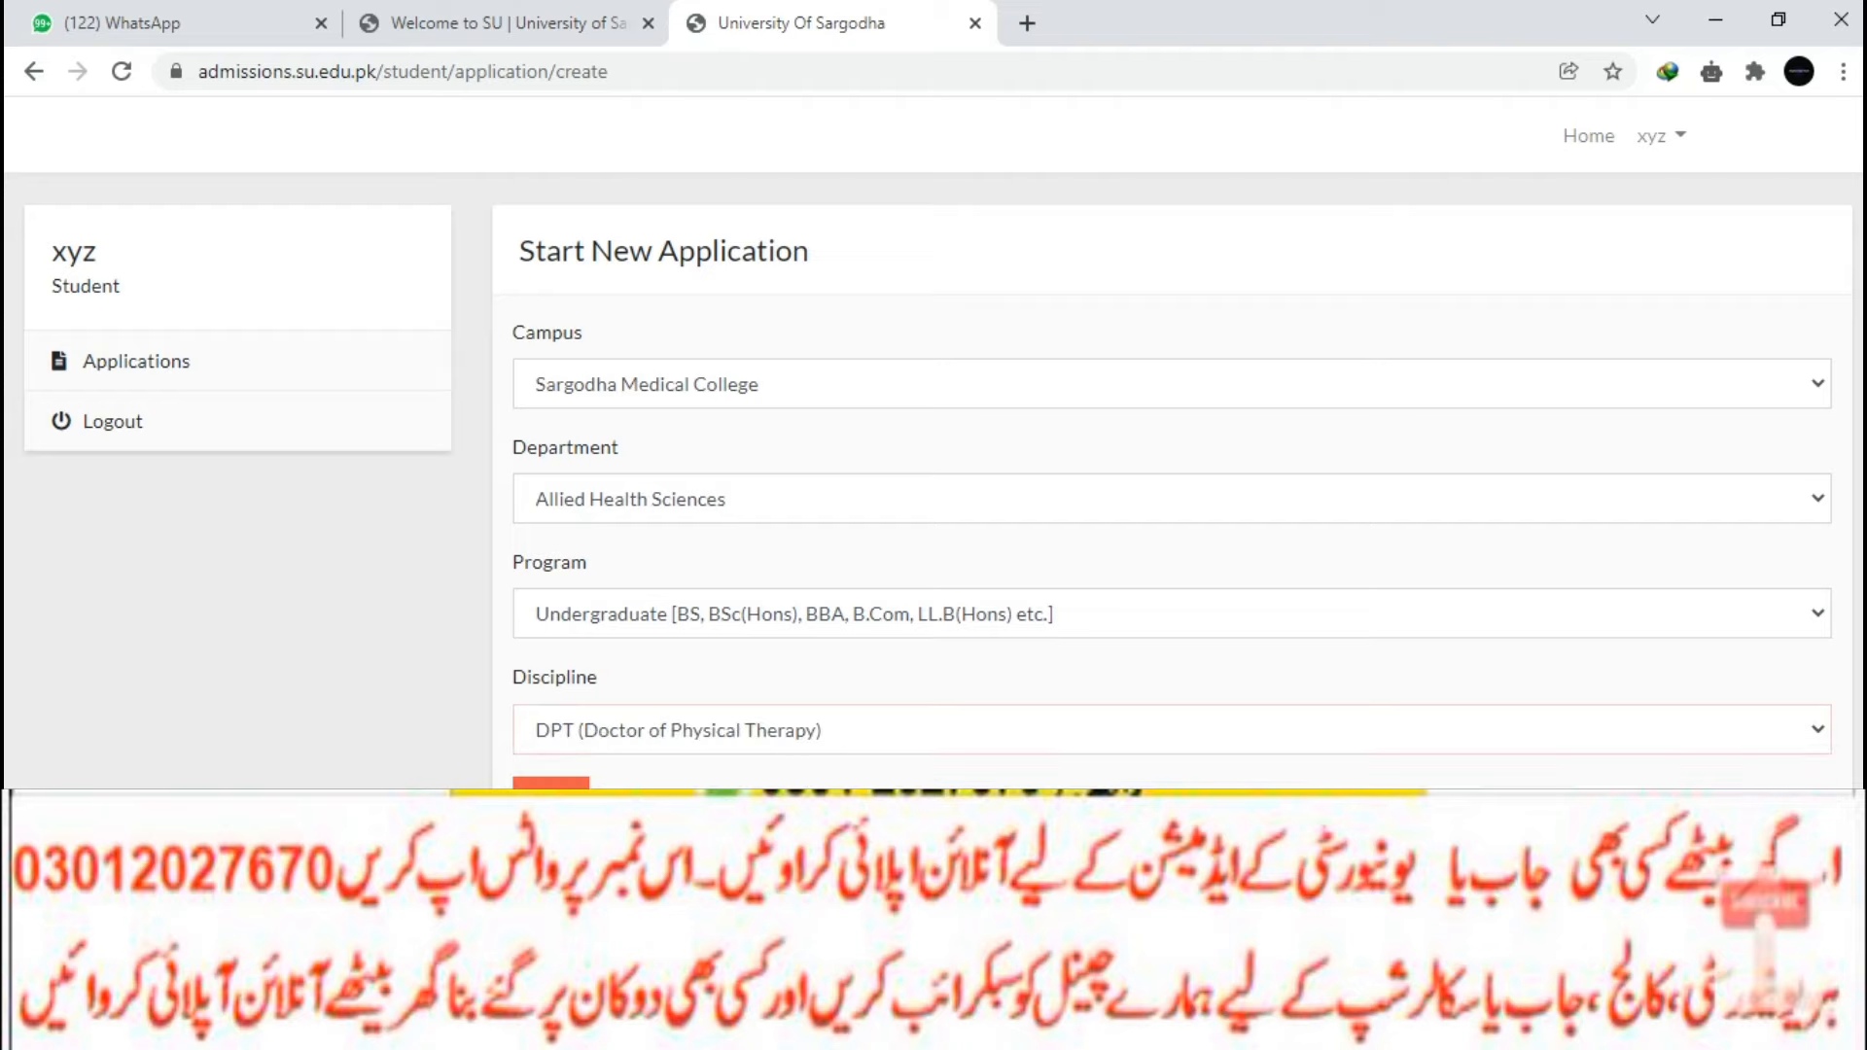
click(552, 793)
scroll(933, 438, down, 5)
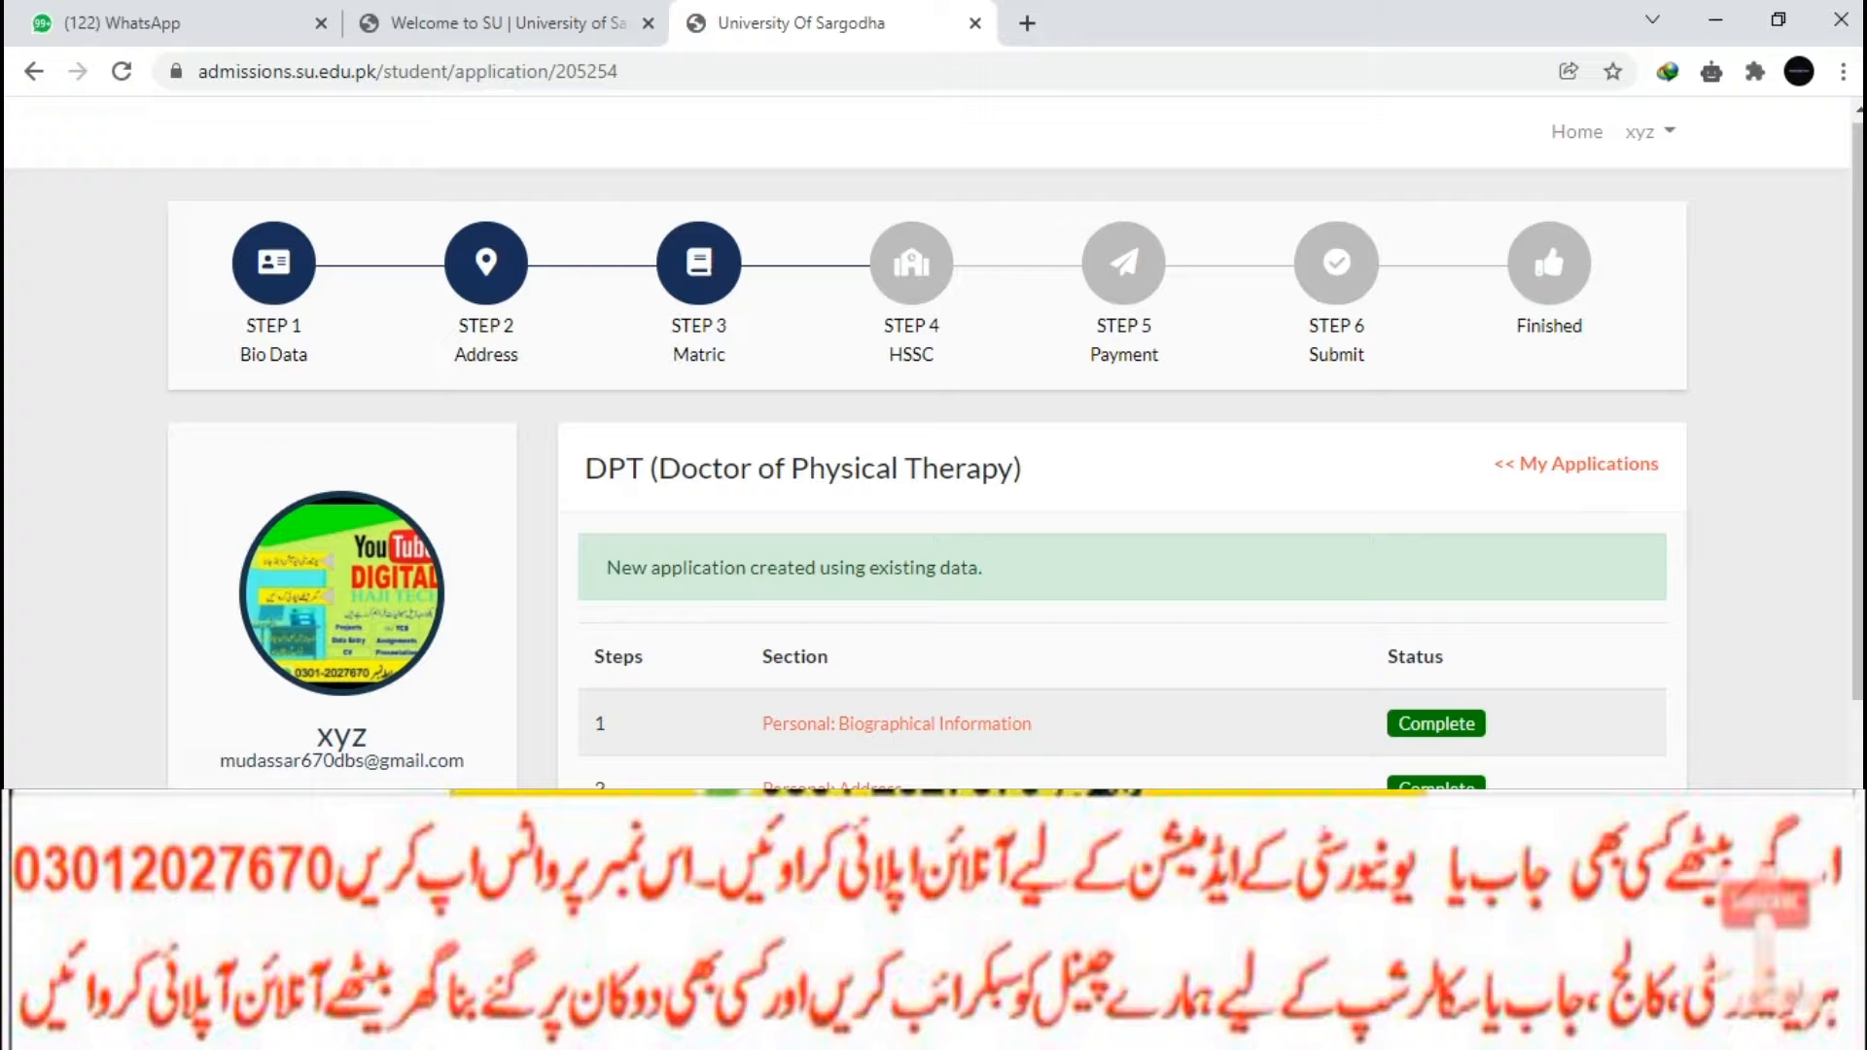
Save the DPT application's prefilled Intermediate / A-Level details and go to its Application Fee page.
click(891, 514)
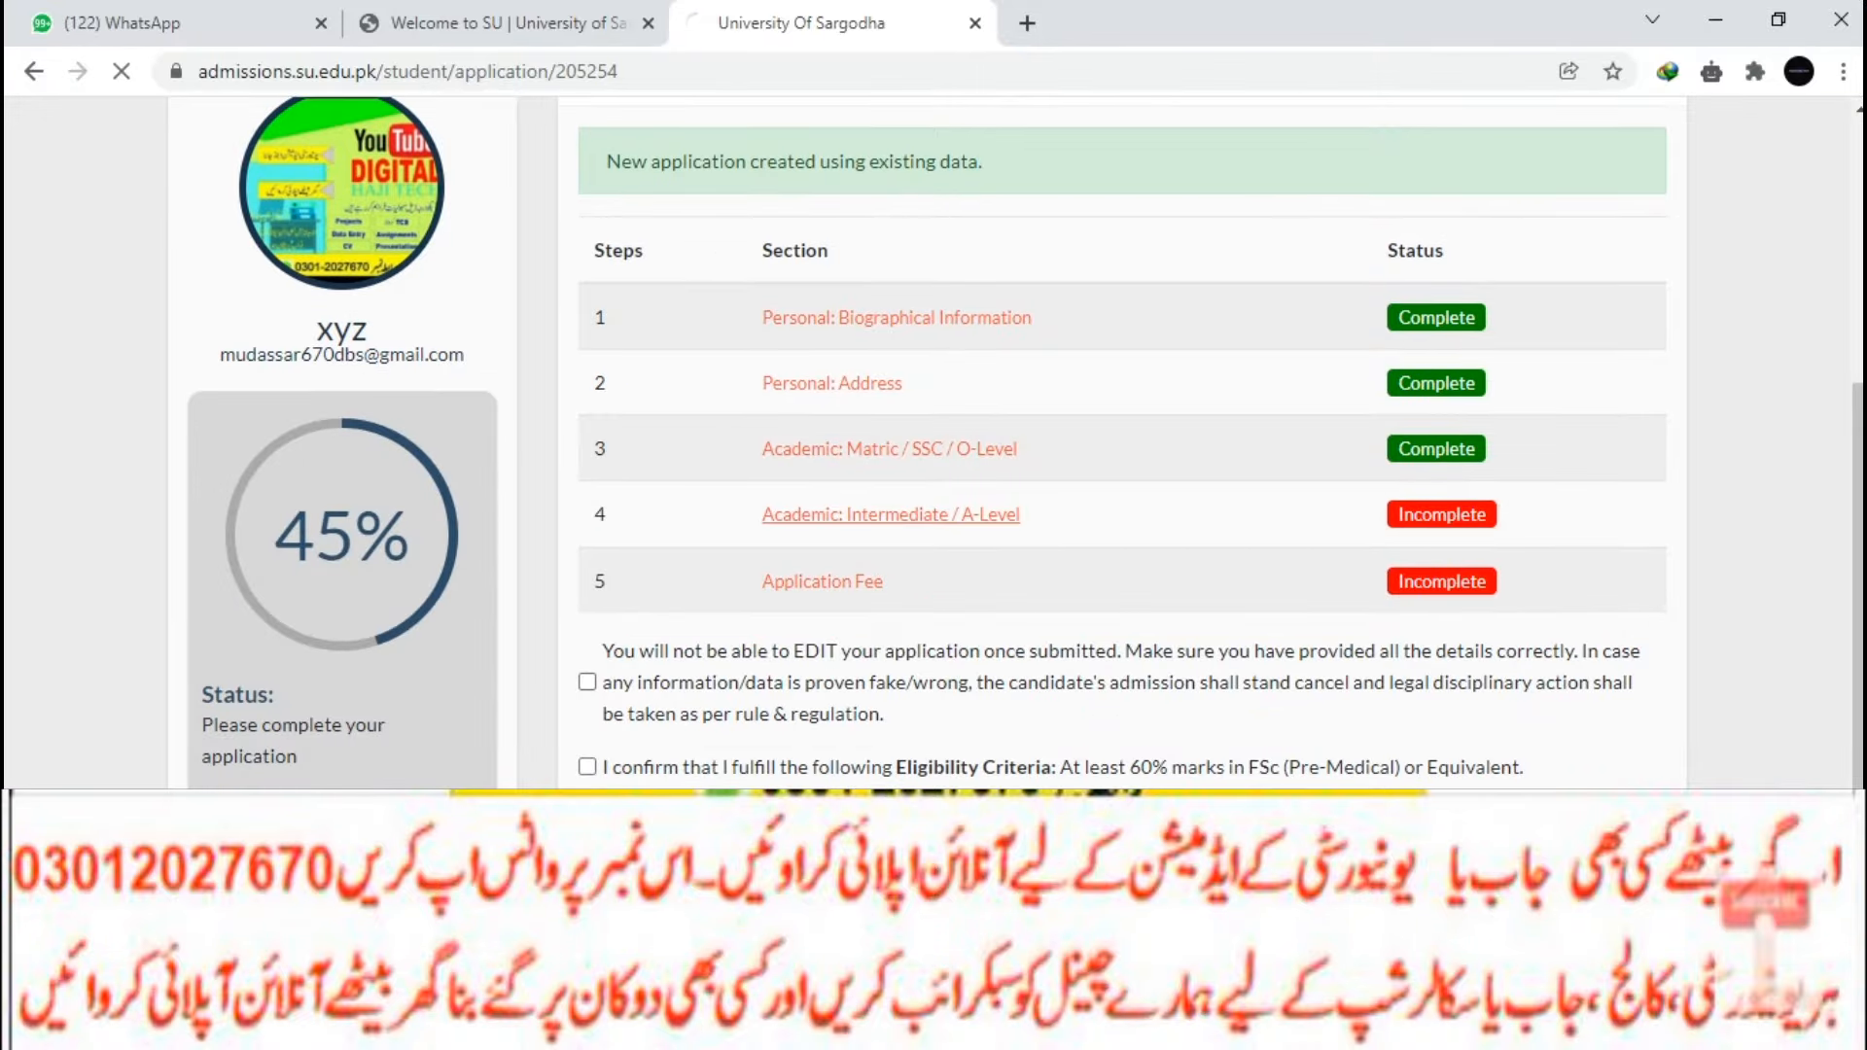
scroll(934, 438, down, 5)
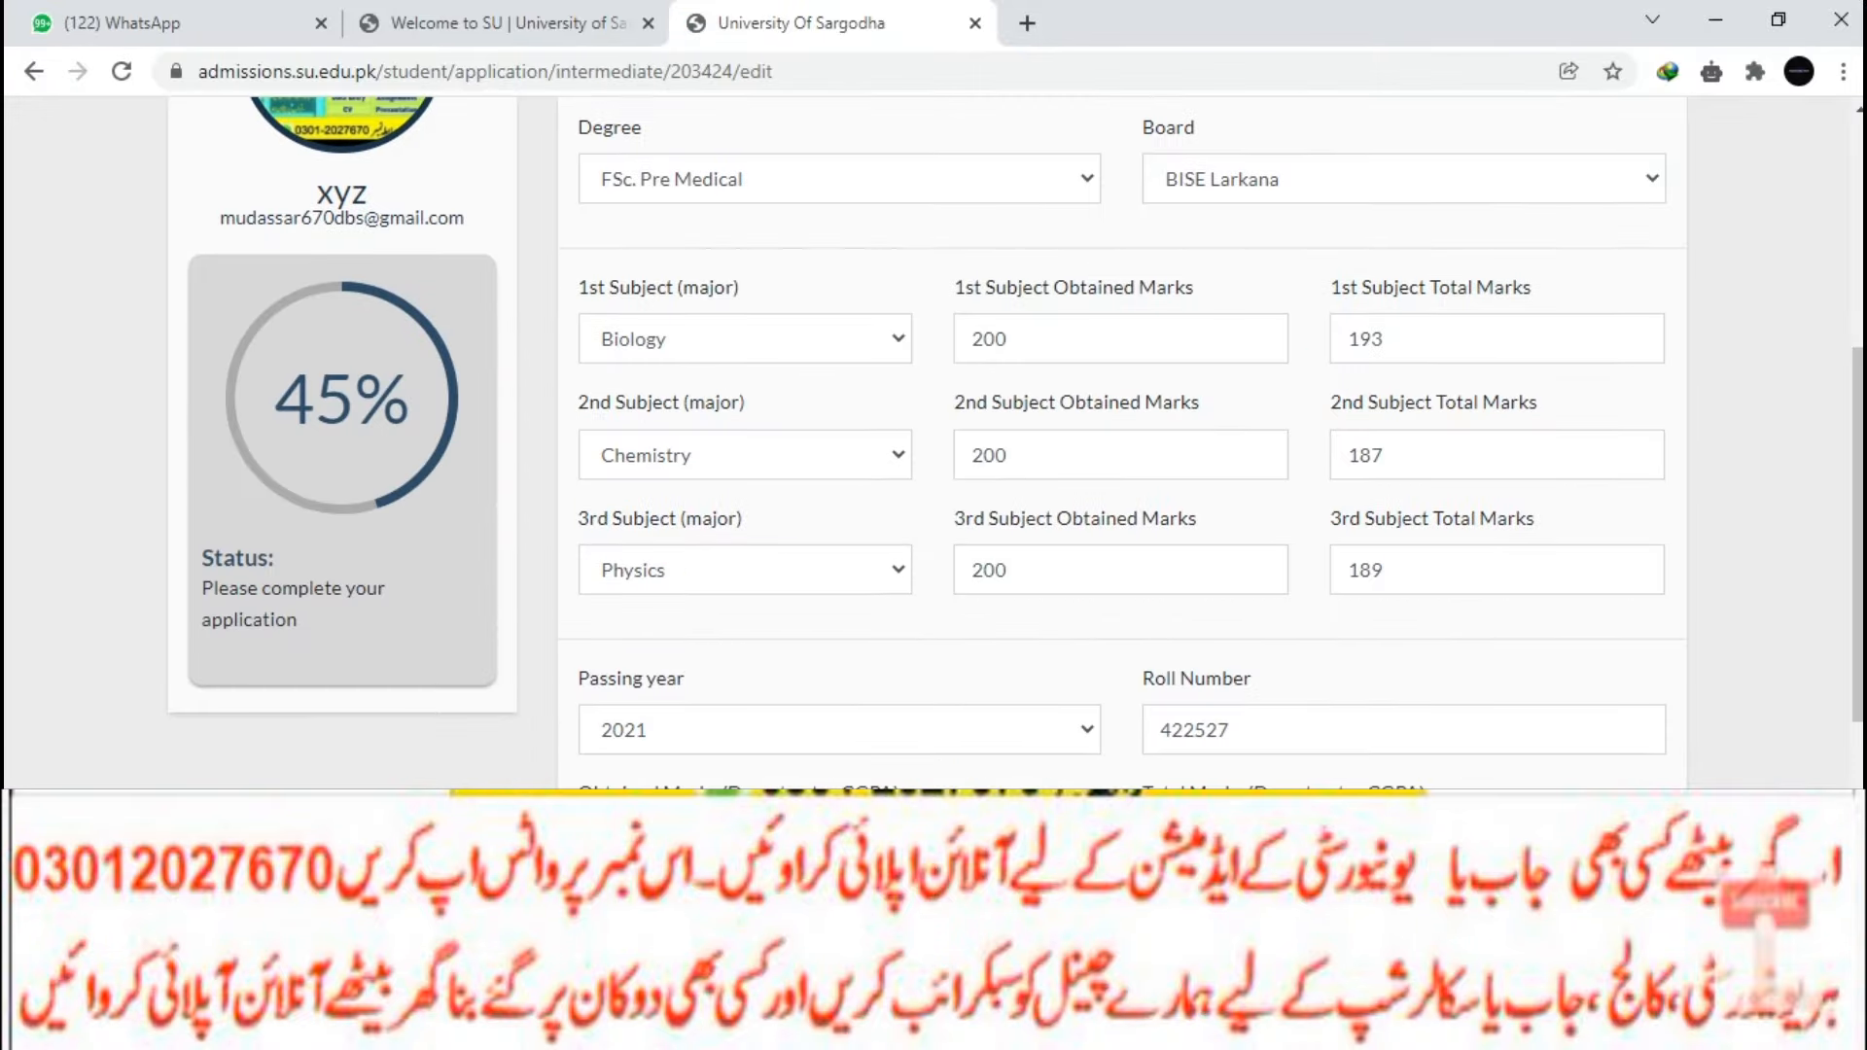
scroll(933, 438, down, 5)
key(Return)
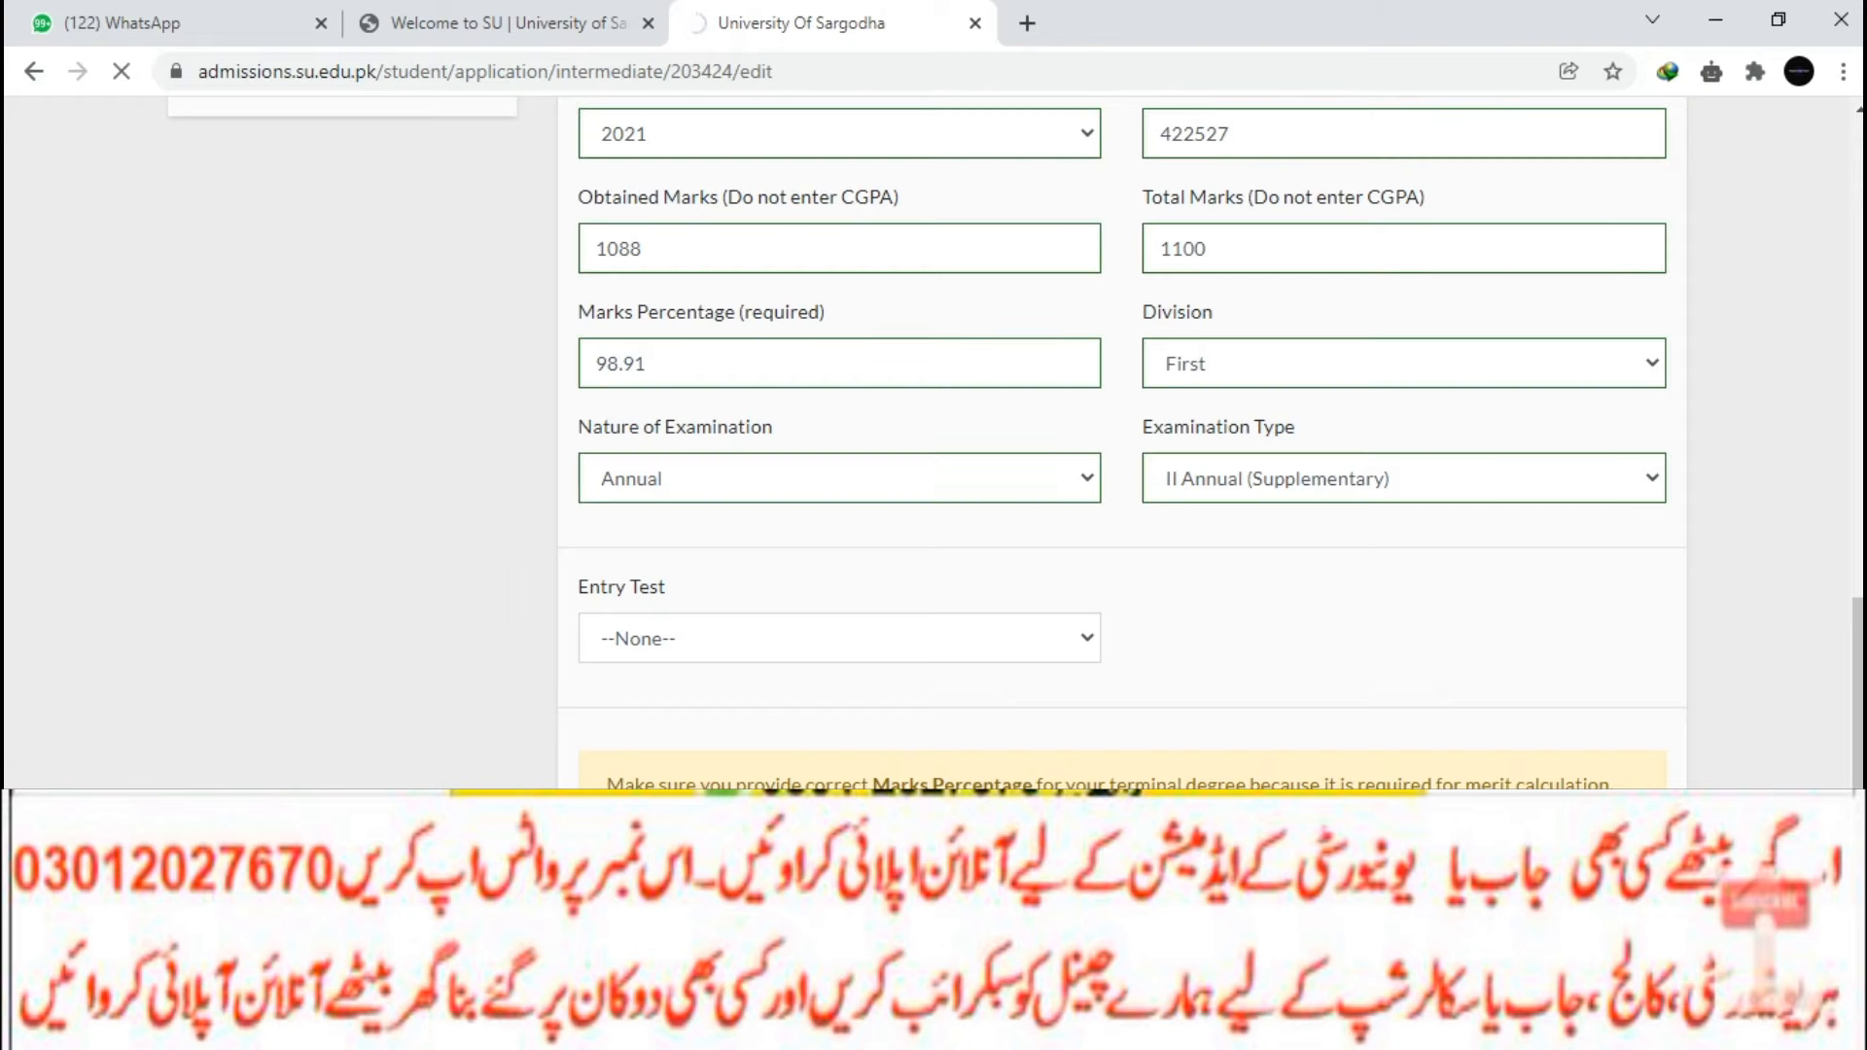
scroll(934, 438, down, 3)
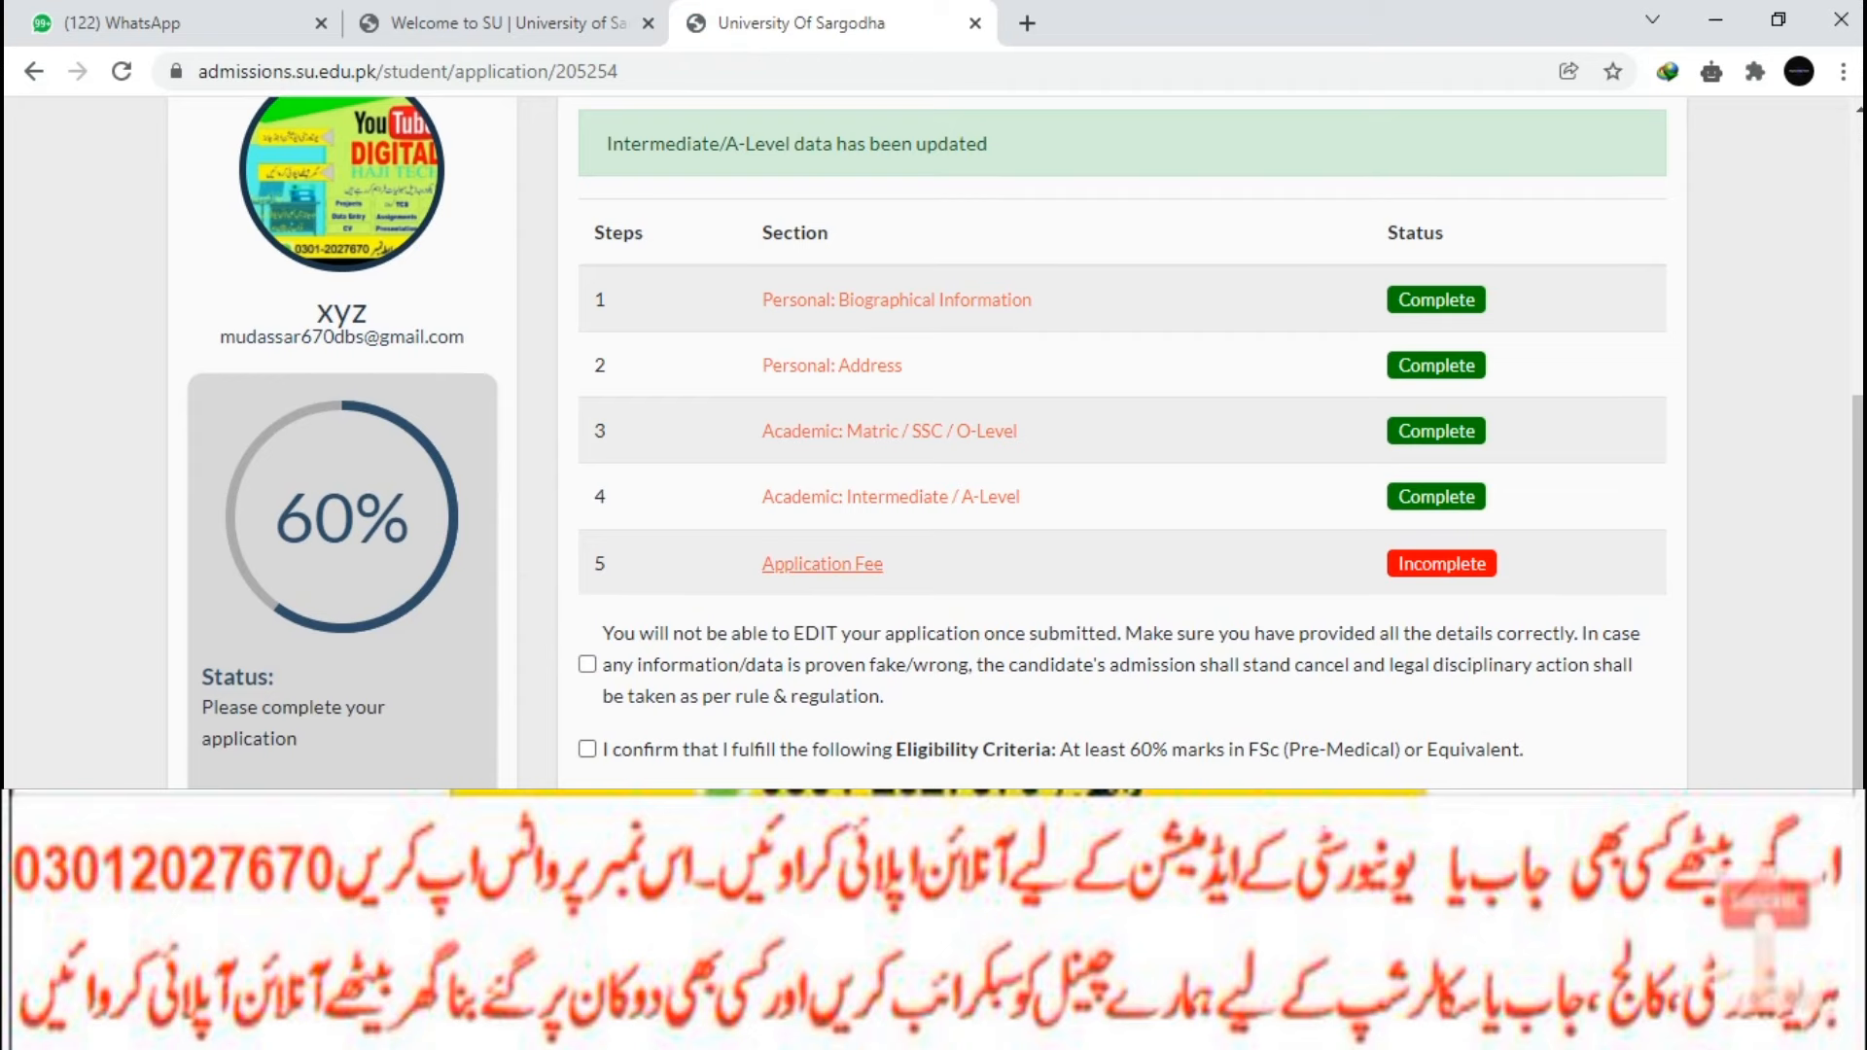
click(822, 565)
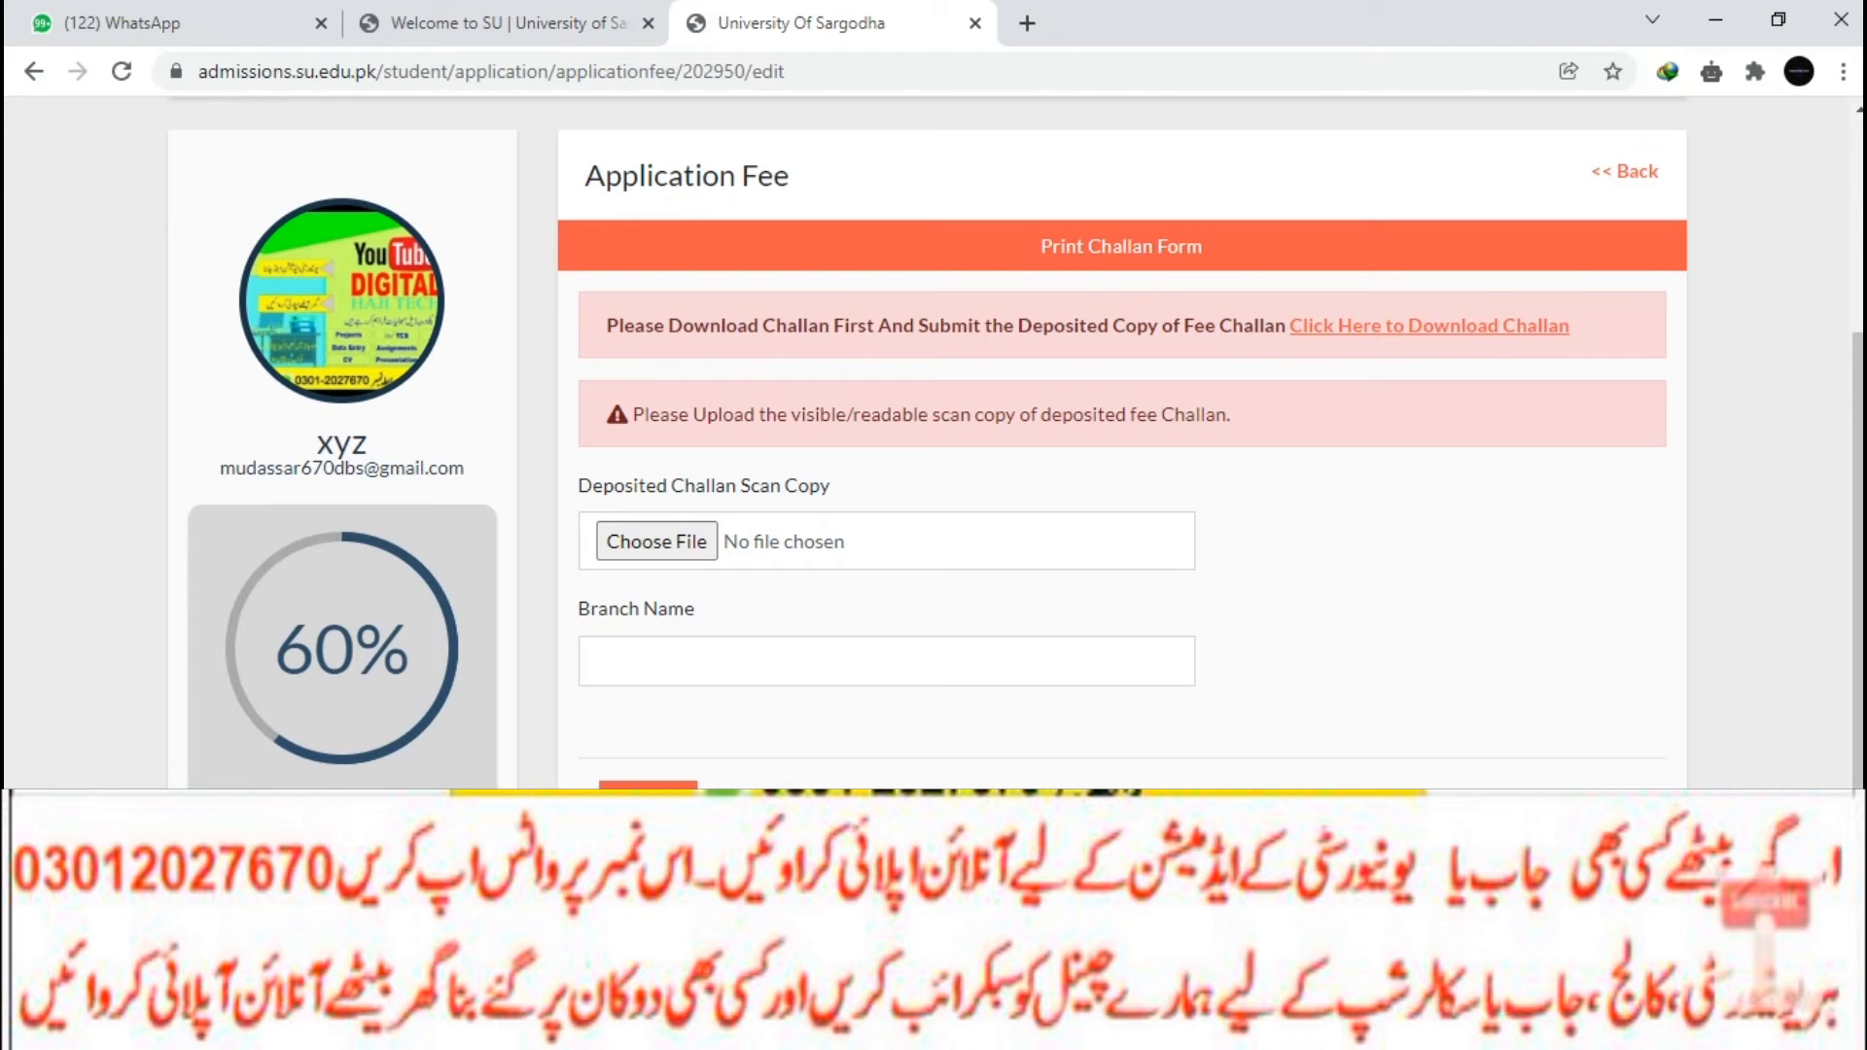
Download the DPT fee challan PDF through IDM.
click(1430, 326)
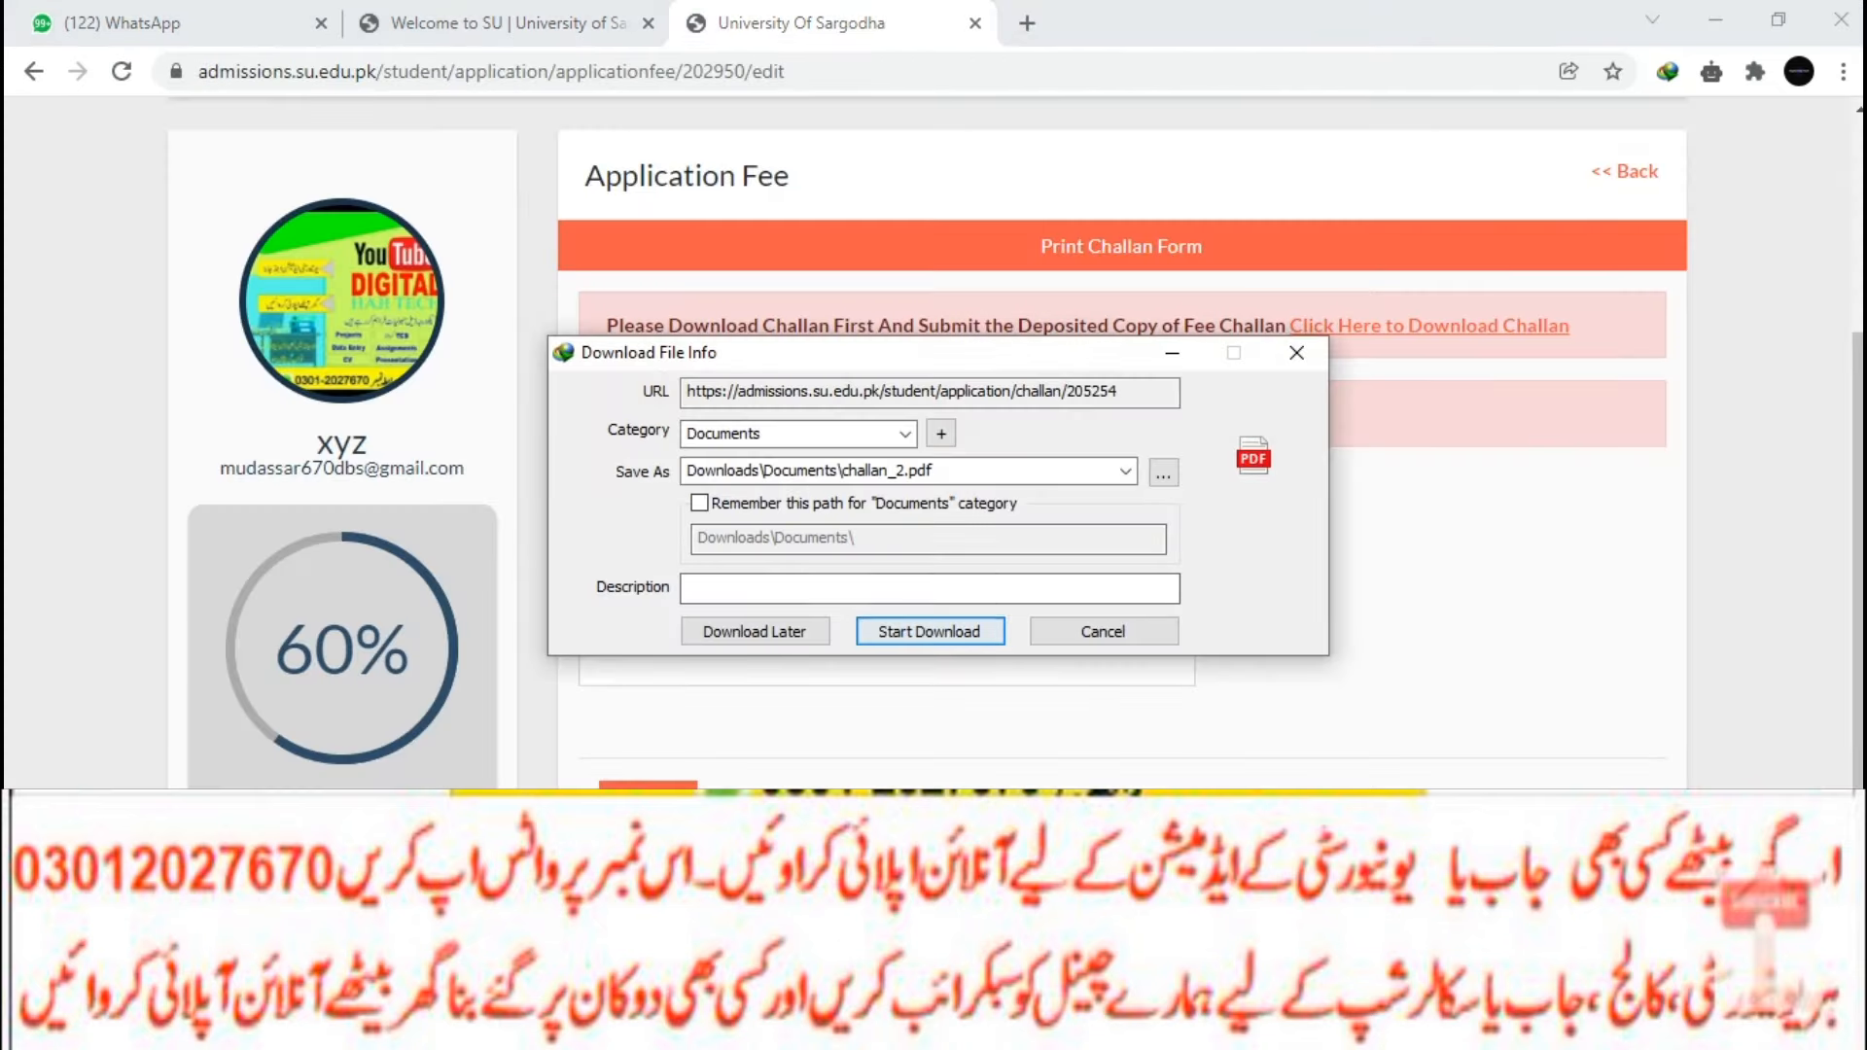
click(925, 629)
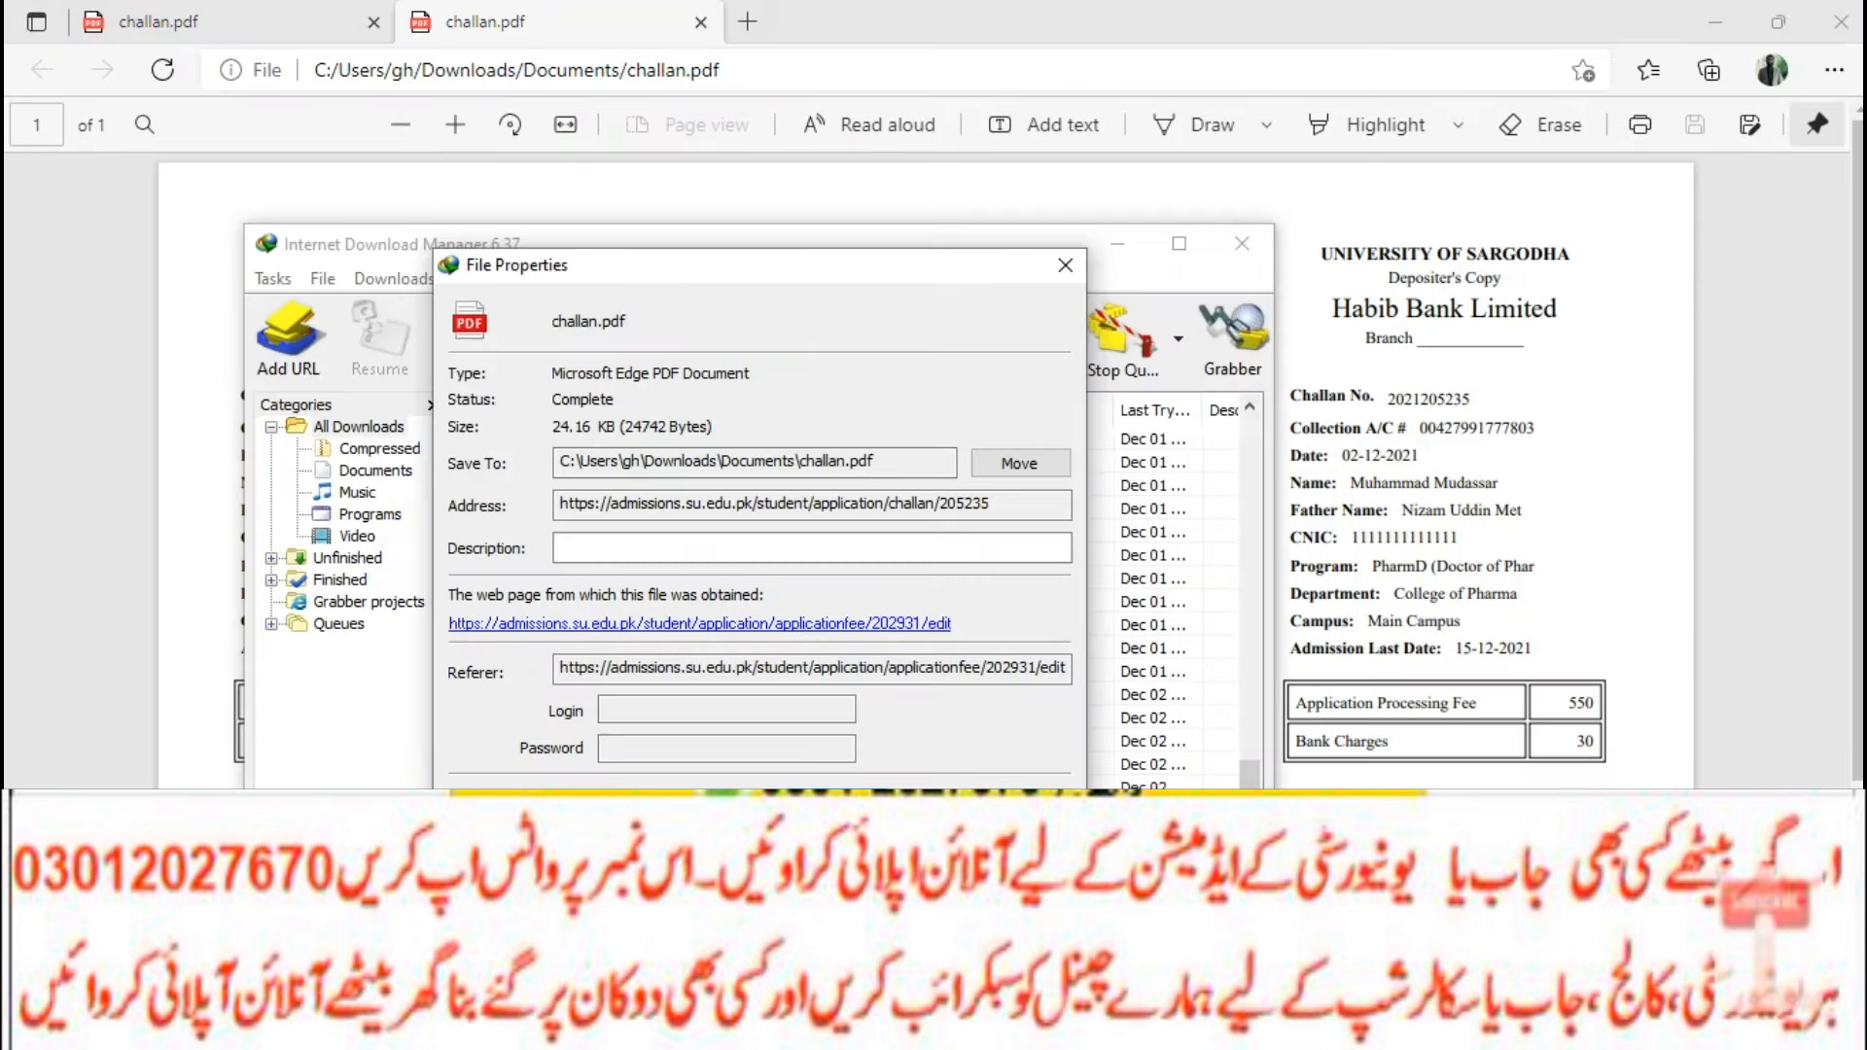
Open challan_2.pdf from the IDM download list in Edge, then compare it with the PharmD challan.pdf.
key(Escape)
double_click(531, 785)
click(622, 827)
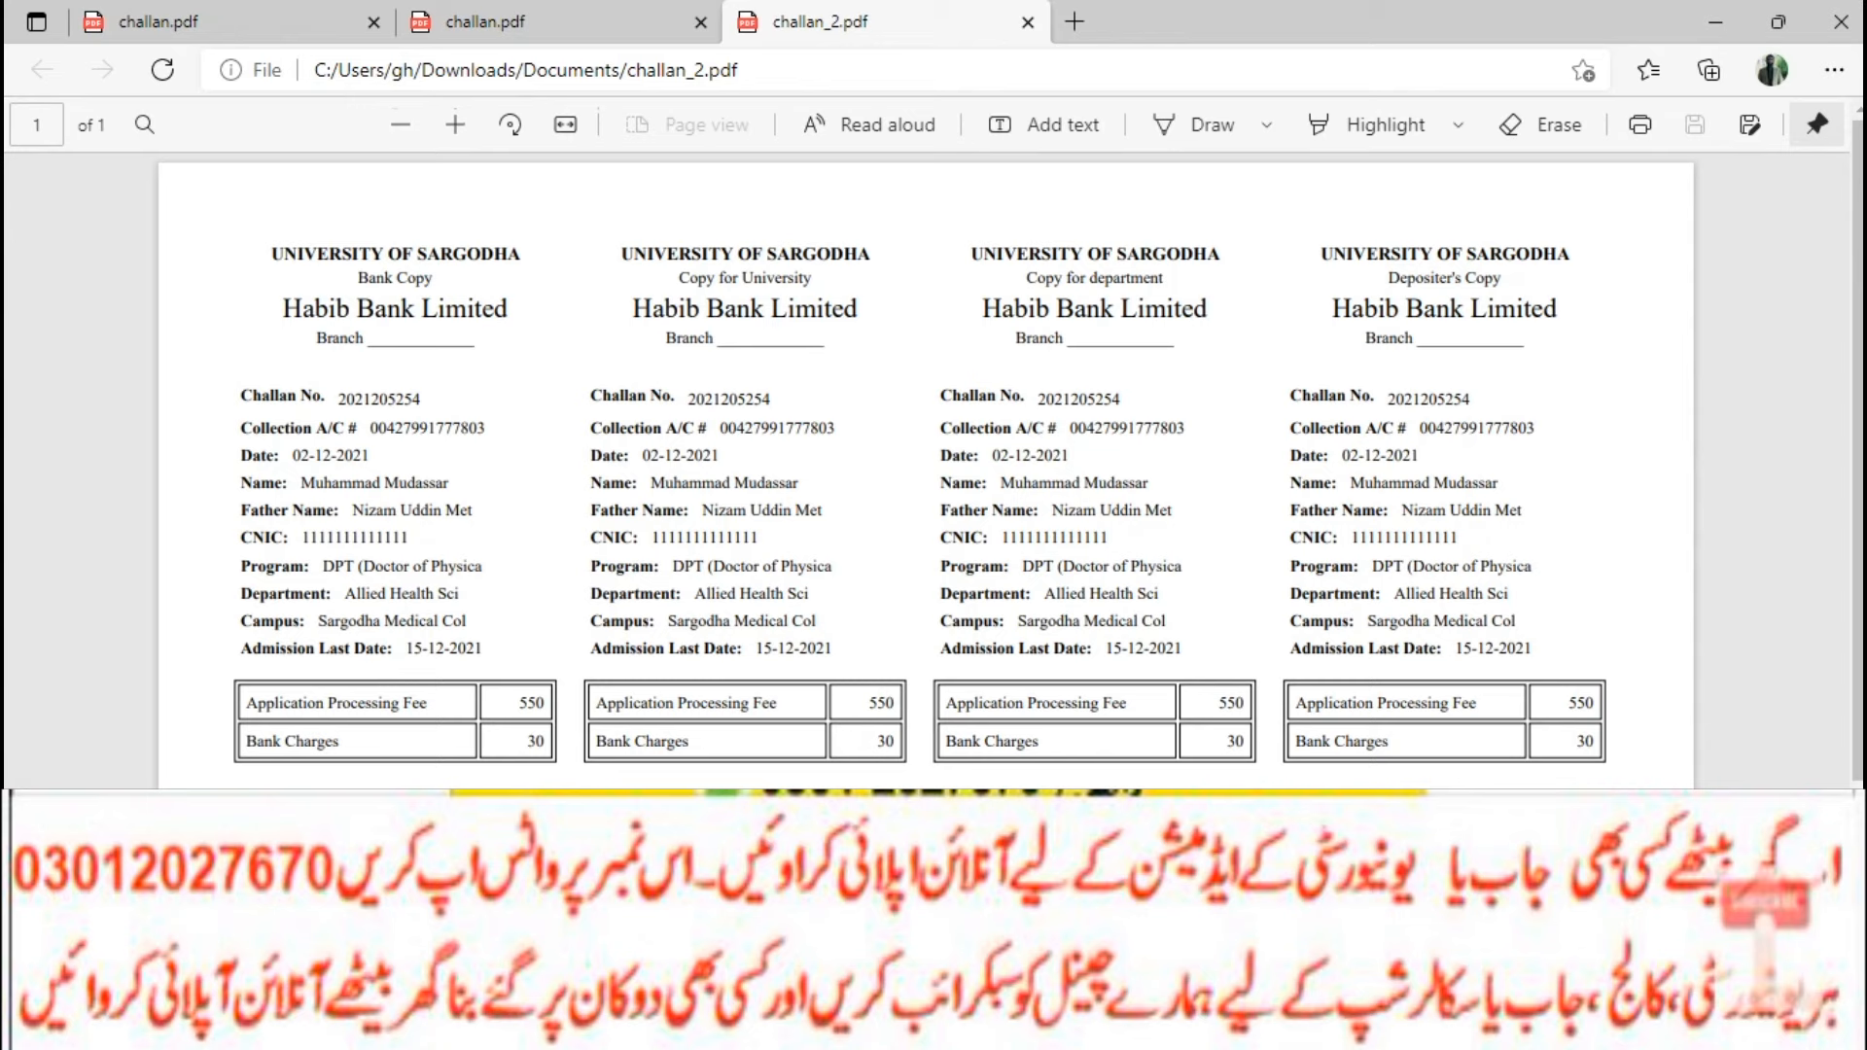
click(544, 22)
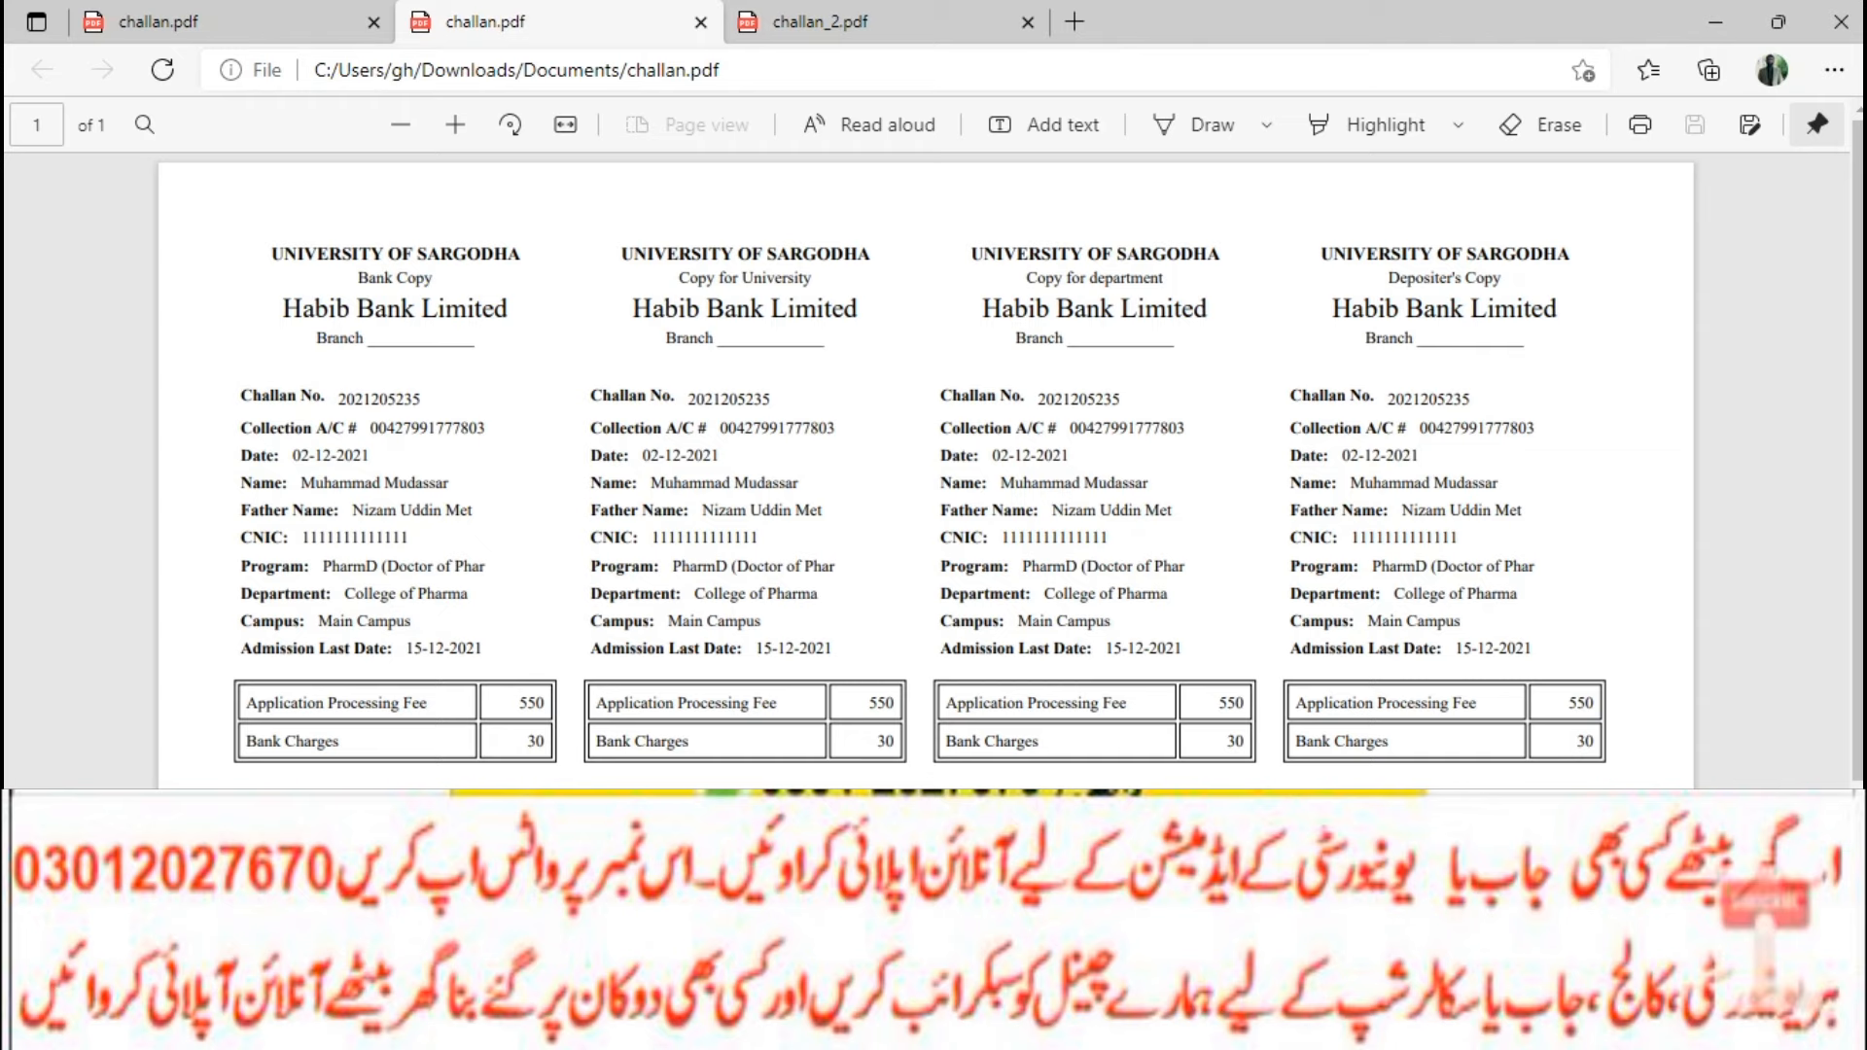
mouse_move(957, 1022)
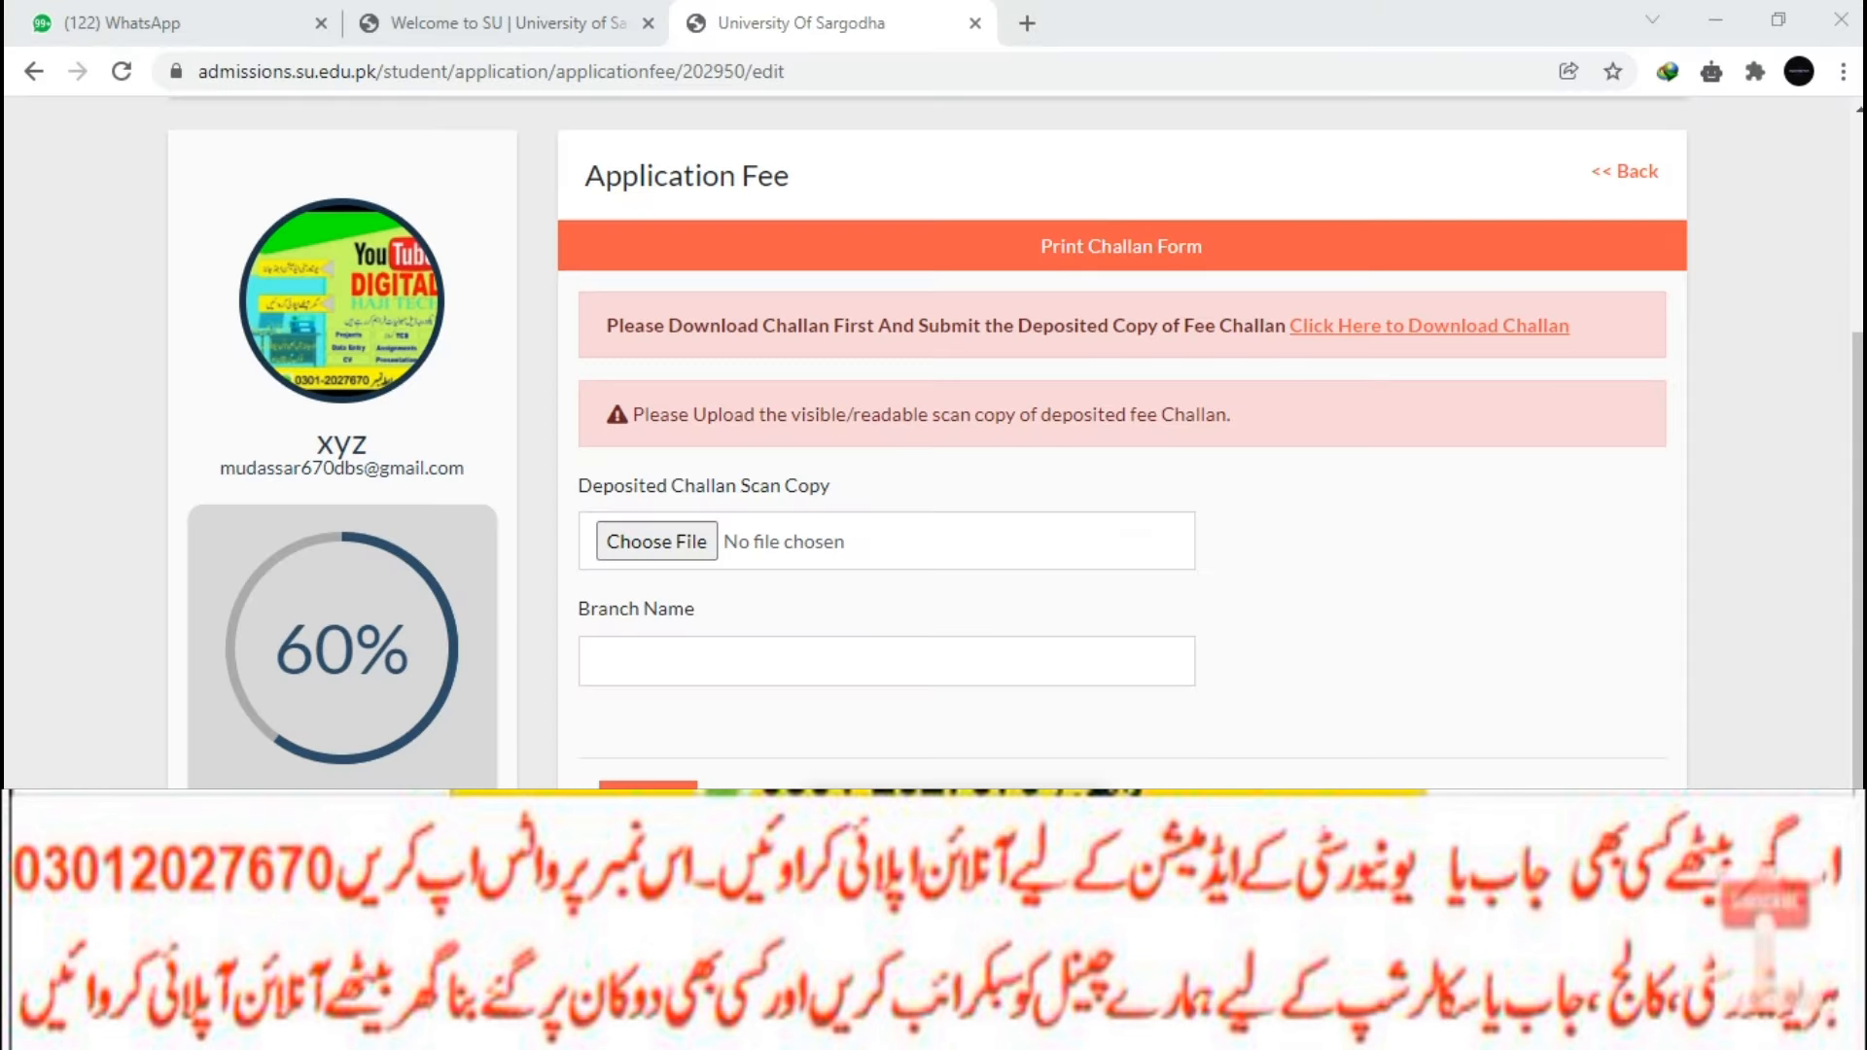